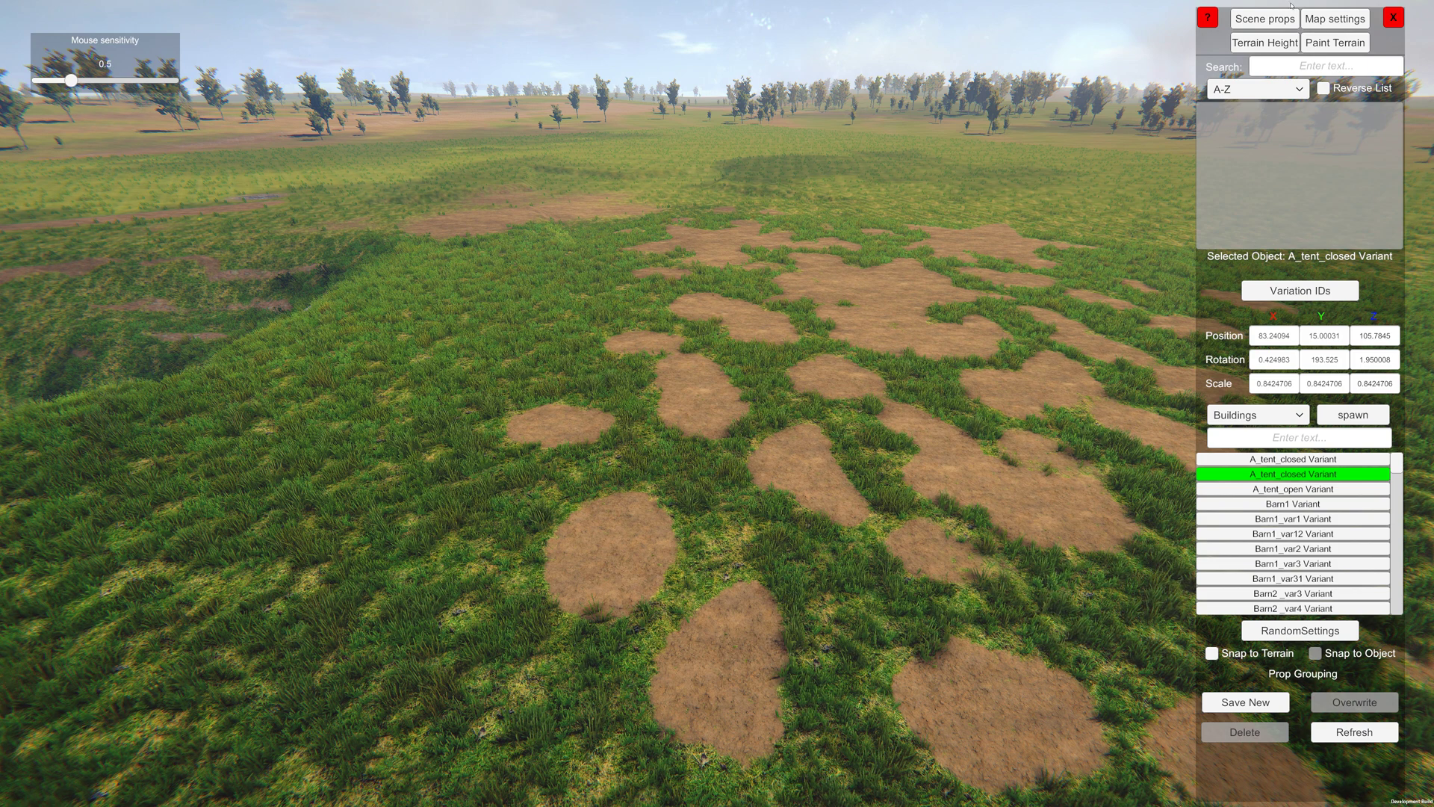
# View the terrain painting settings and return to the scene props.
pyautogui.press('d')
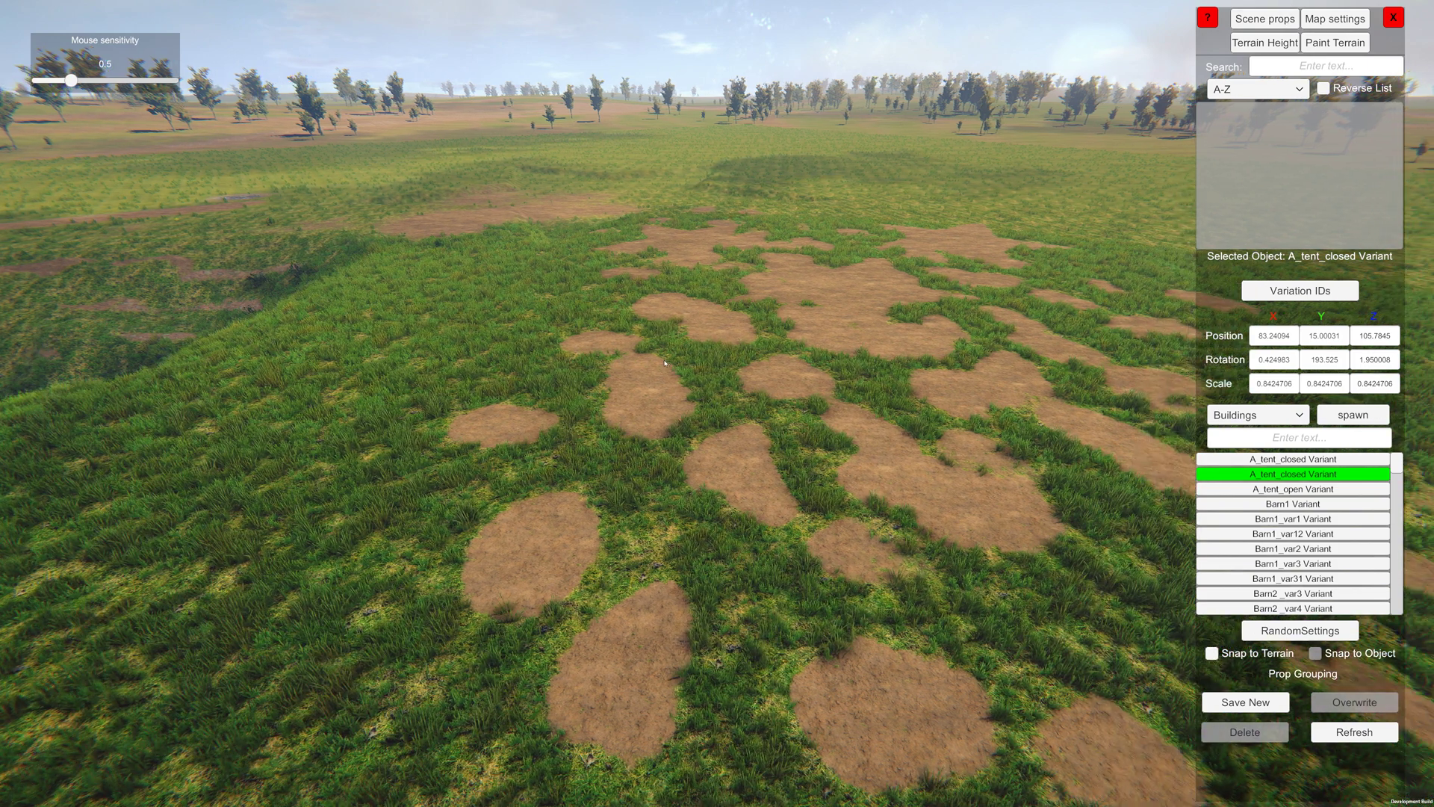
pyautogui.click(1281, 66)
pyautogui.click(1335, 42)
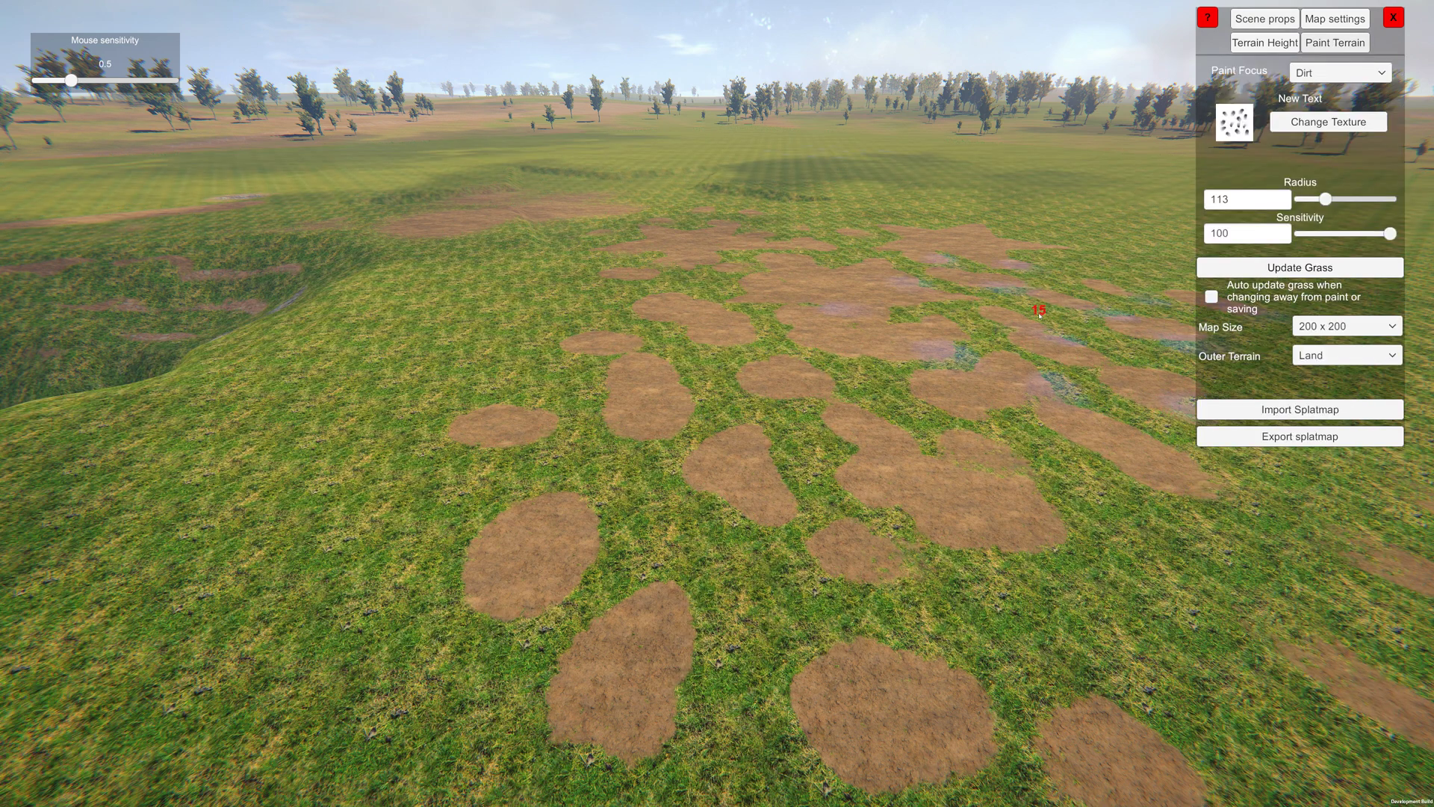
pyautogui.click(1269, 22)
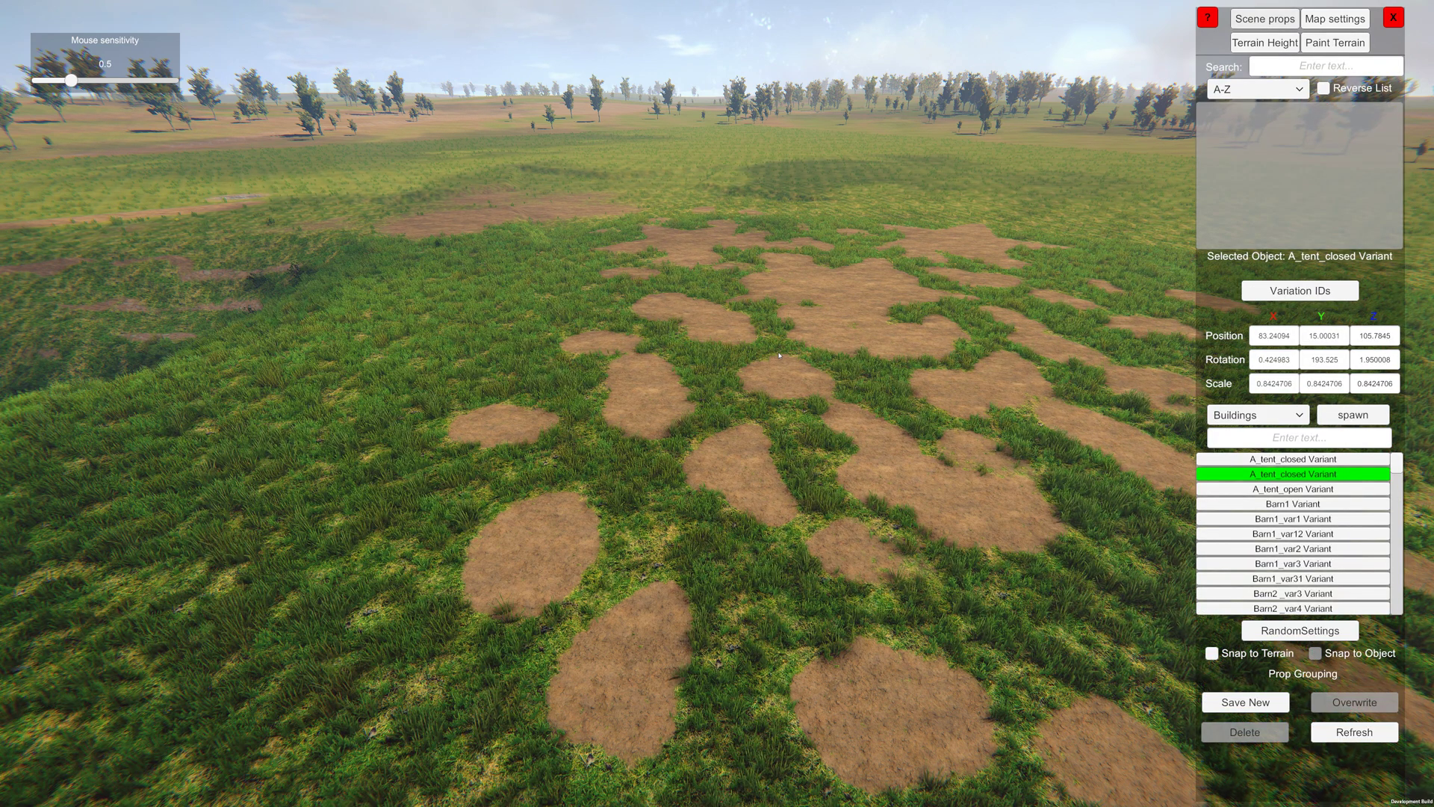
# Examine the terrain around the large dirt clearing from several angles and distances.
pyautogui.press('w')
pyautogui.moveTo(778, 356)
pyautogui.mouseDown(button='right')
pyautogui.moveTo(778, 382)
pyautogui.moveTo(781, 314)
pyautogui.moveTo(778, 334)
pyautogui.mouseUp(button='right')
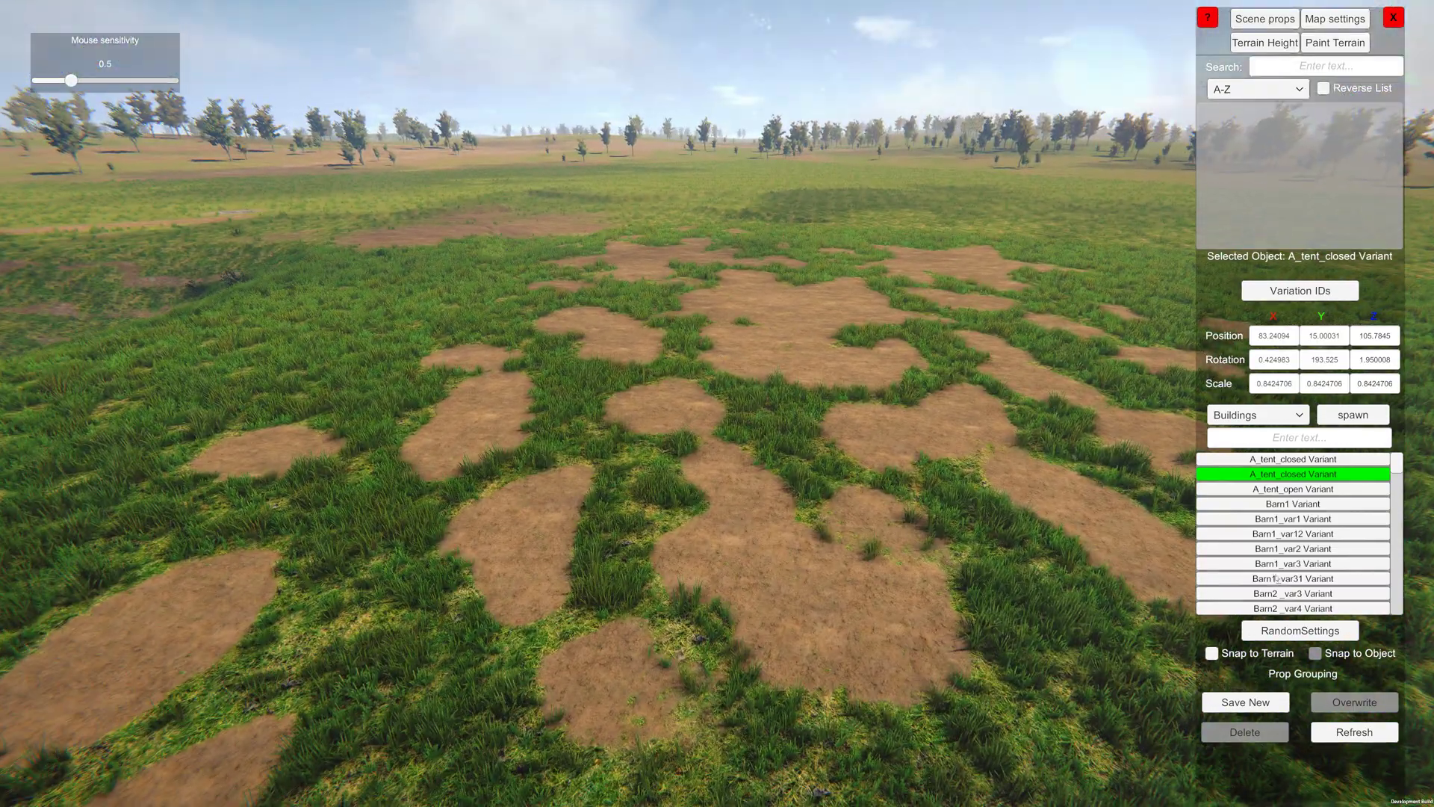
pyautogui.press('w')
pyautogui.moveTo(1199, 286); pyautogui.dragTo(1232, 234, button='right')
pyautogui.moveTo(728, 385); pyautogui.dragTo(586, 482, button='right')
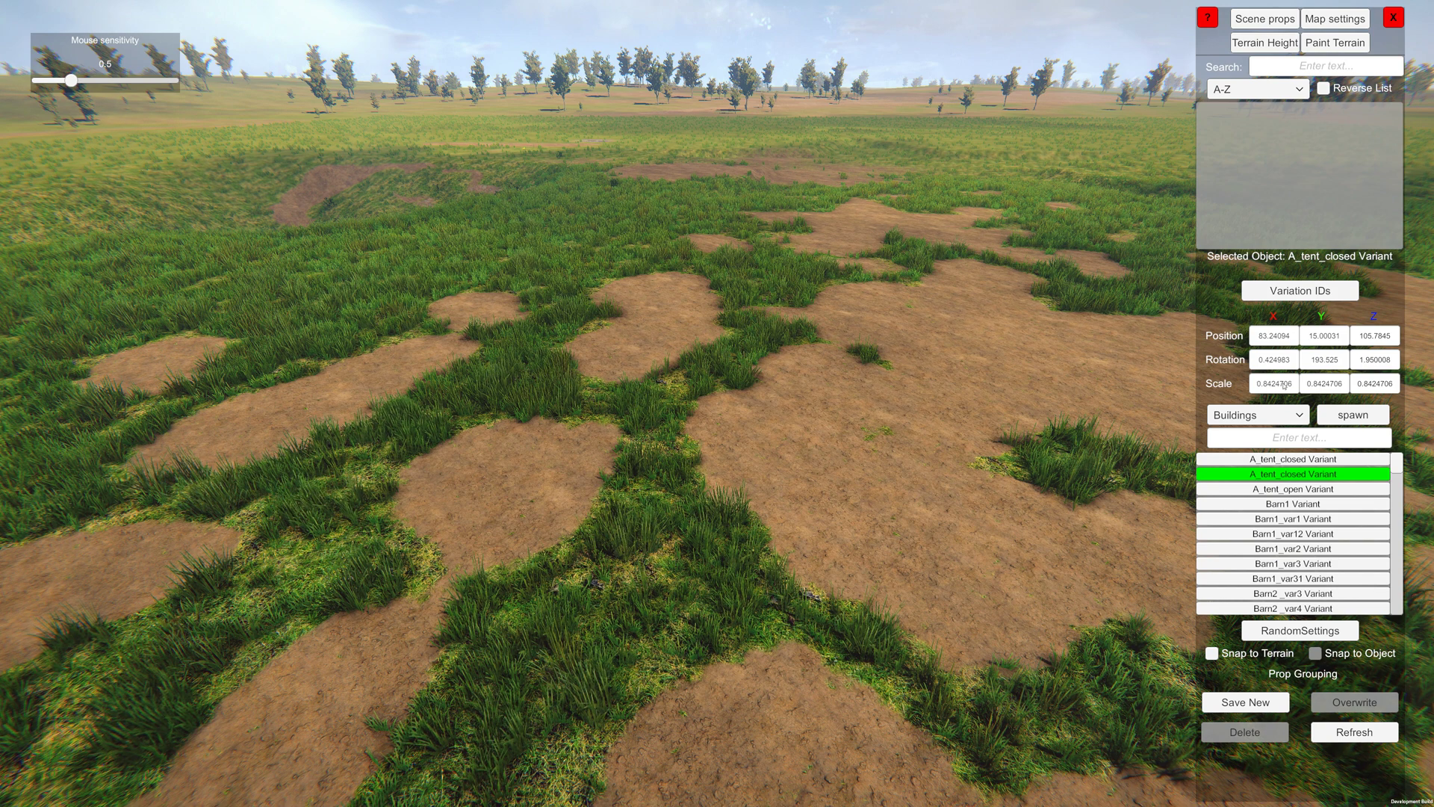
pyautogui.moveTo(771, 546); pyautogui.dragTo(784, 506, button='right')
pyautogui.press('d')
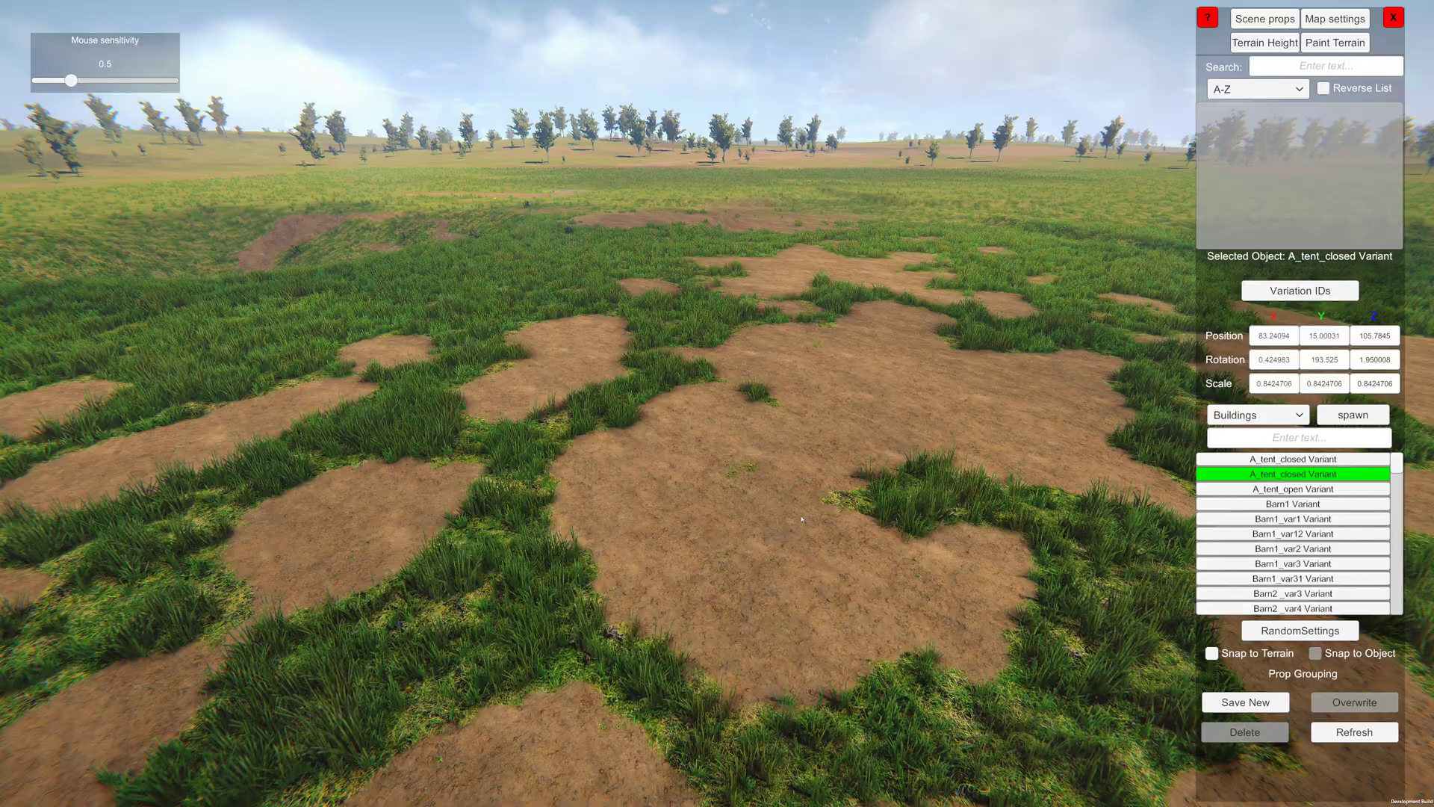
pyautogui.moveTo(802, 518); pyautogui.dragTo(794, 446, button='right')
pyautogui.moveTo(641, 465); pyautogui.dragTo(668, 517, button='right')
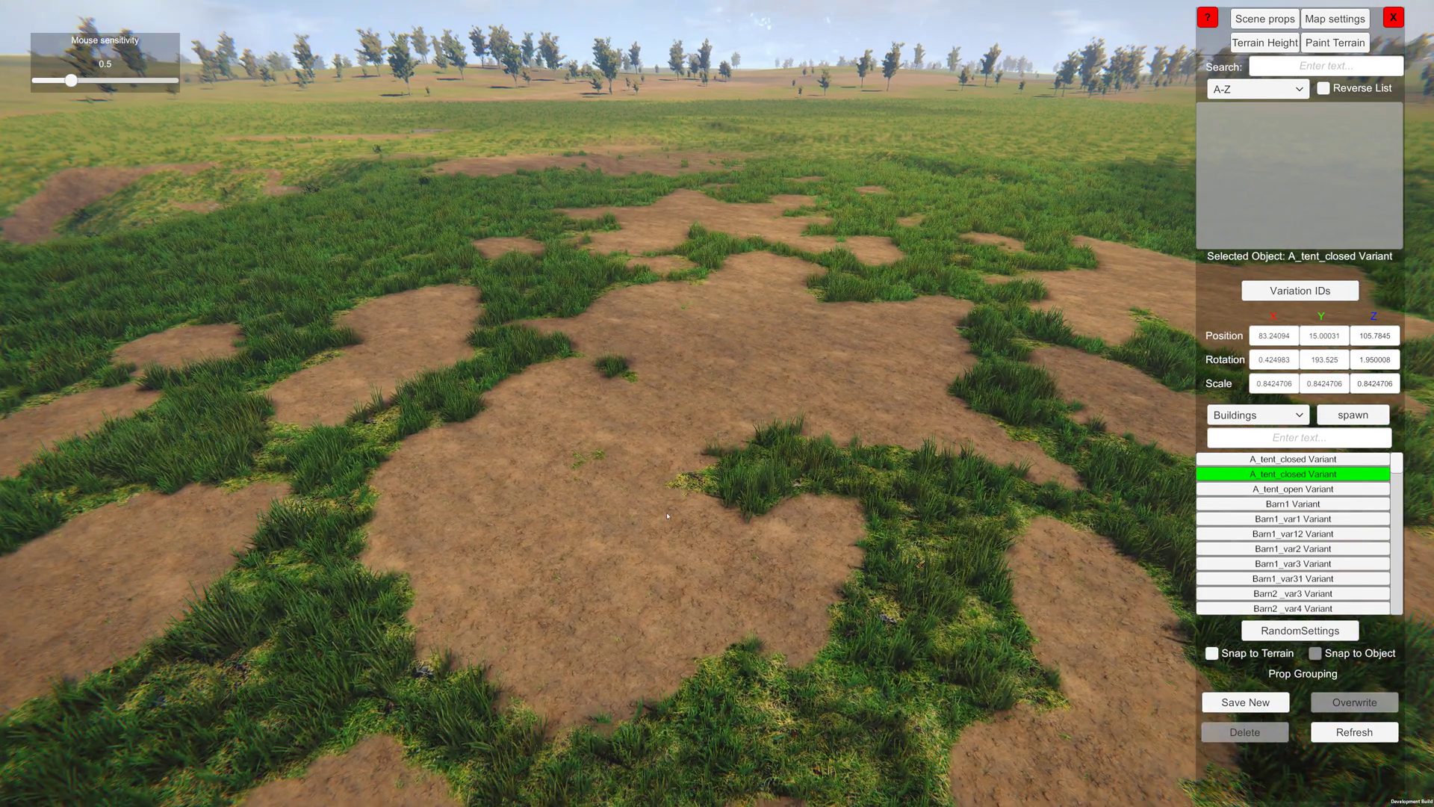
pyautogui.press('w')
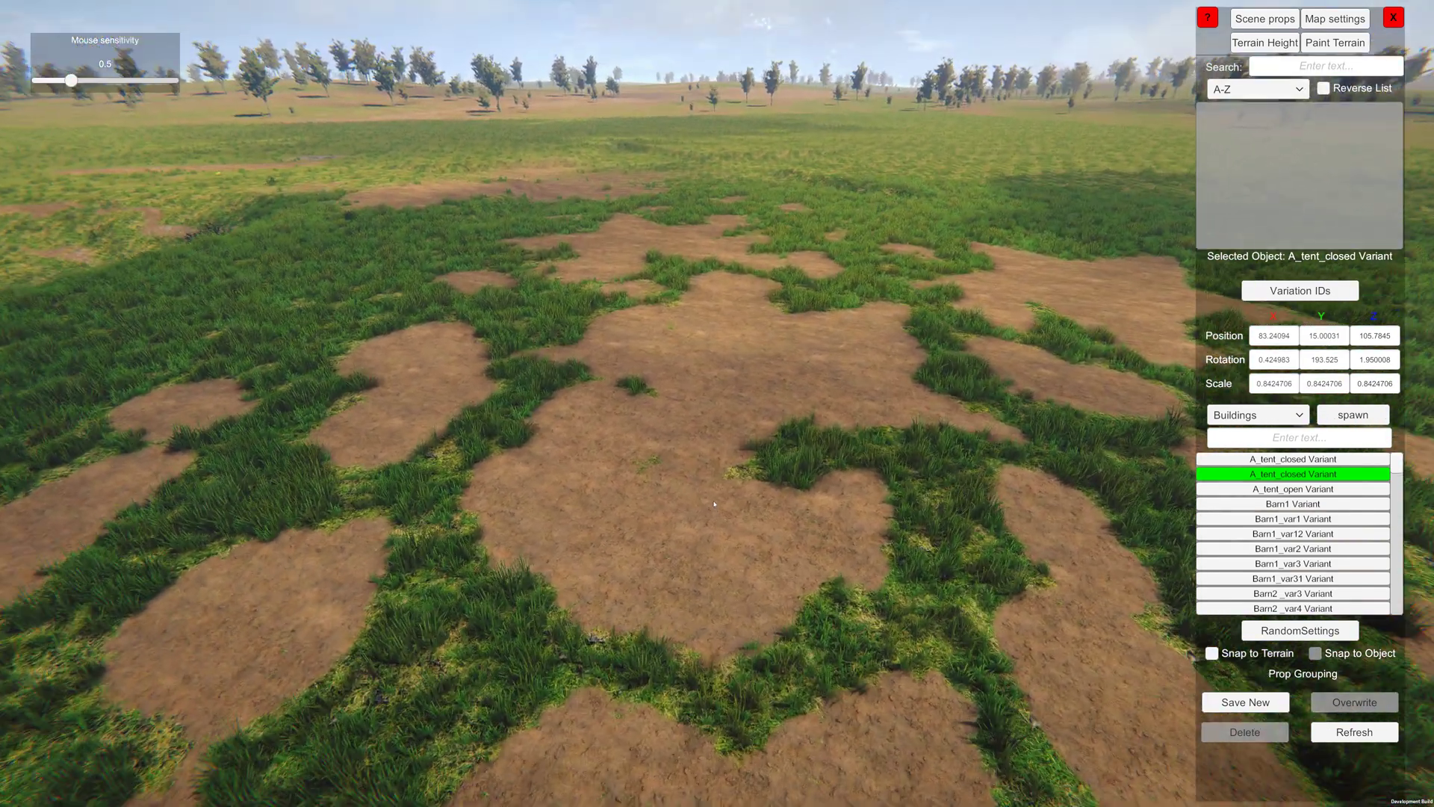
pyautogui.moveTo(714, 505); pyautogui.dragTo(702, 467, button='right')
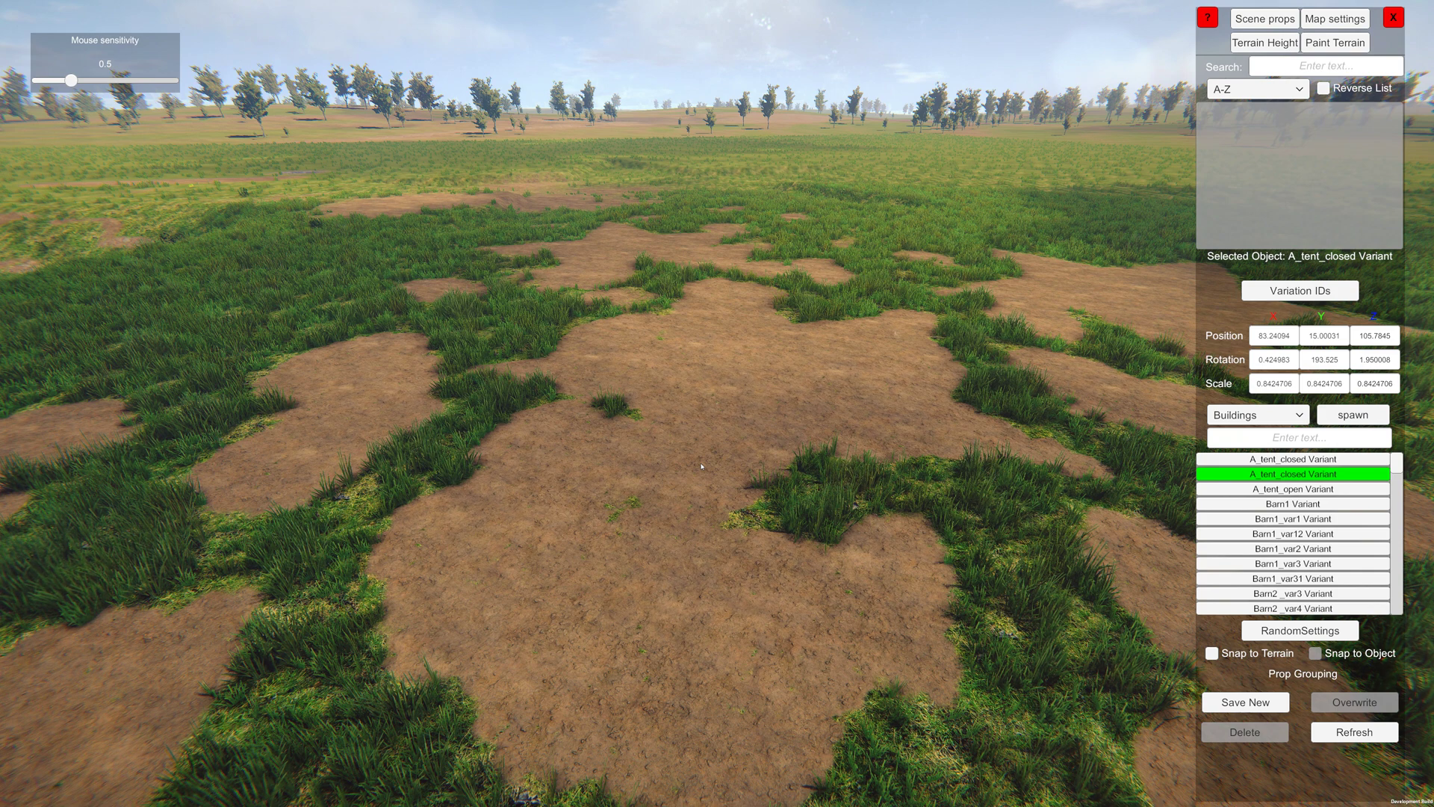
pyautogui.press('a')
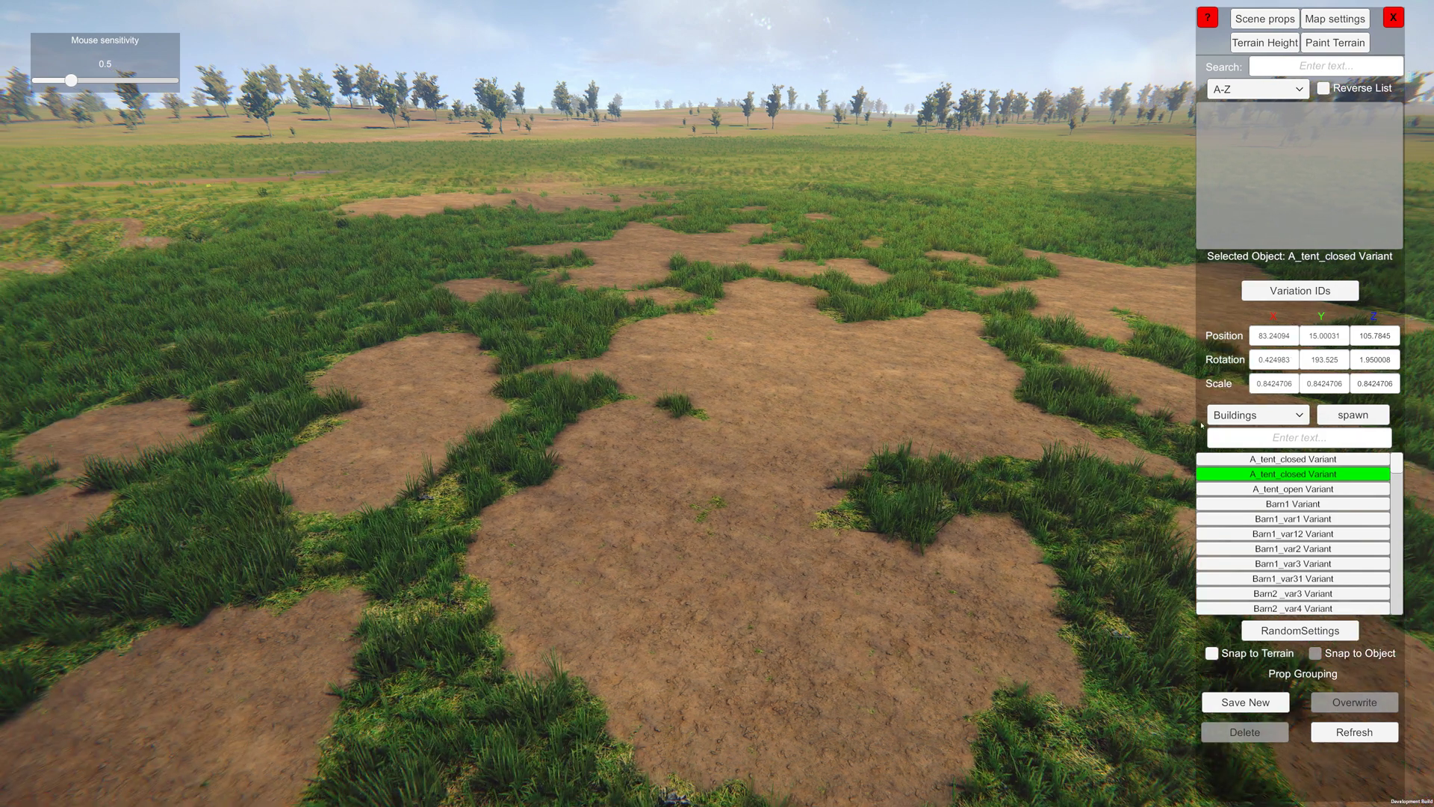
# Browse the prop categories by switching to Doors and Walls, returning to Buildings each time.
pyautogui.click(1286, 420)
pyautogui.moveTo(1306, 437)
pyautogui.mouseDown()
pyautogui.moveTo(1302, 511)
pyautogui.moveTo(1292, 437)
pyautogui.mouseUp()
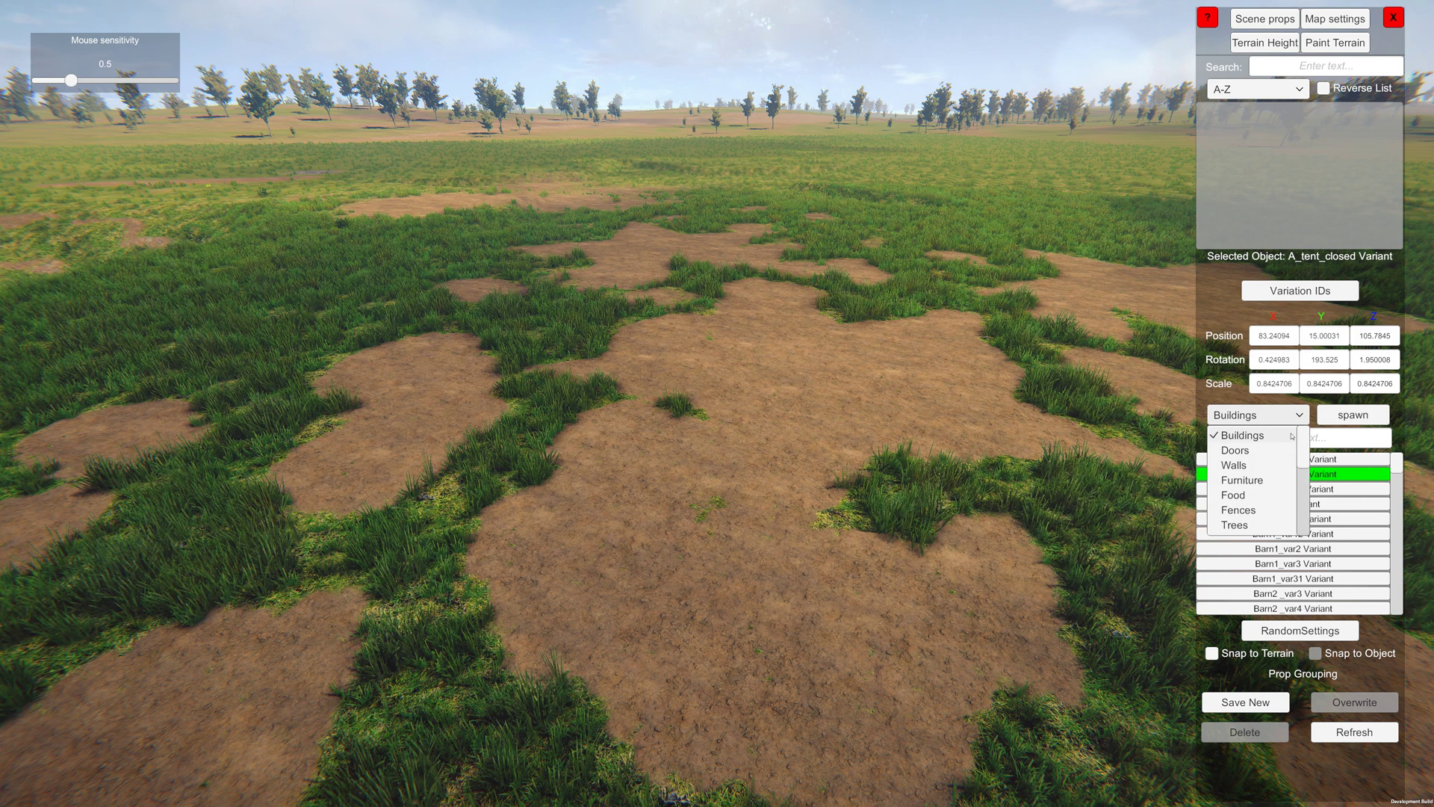
pyautogui.click(1260, 450)
pyautogui.click(1293, 415)
pyautogui.click(1271, 441)
pyautogui.click(1270, 416)
pyautogui.scroll(-3, 1257, 466)
pyautogui.scroll(3, 1268, 469)
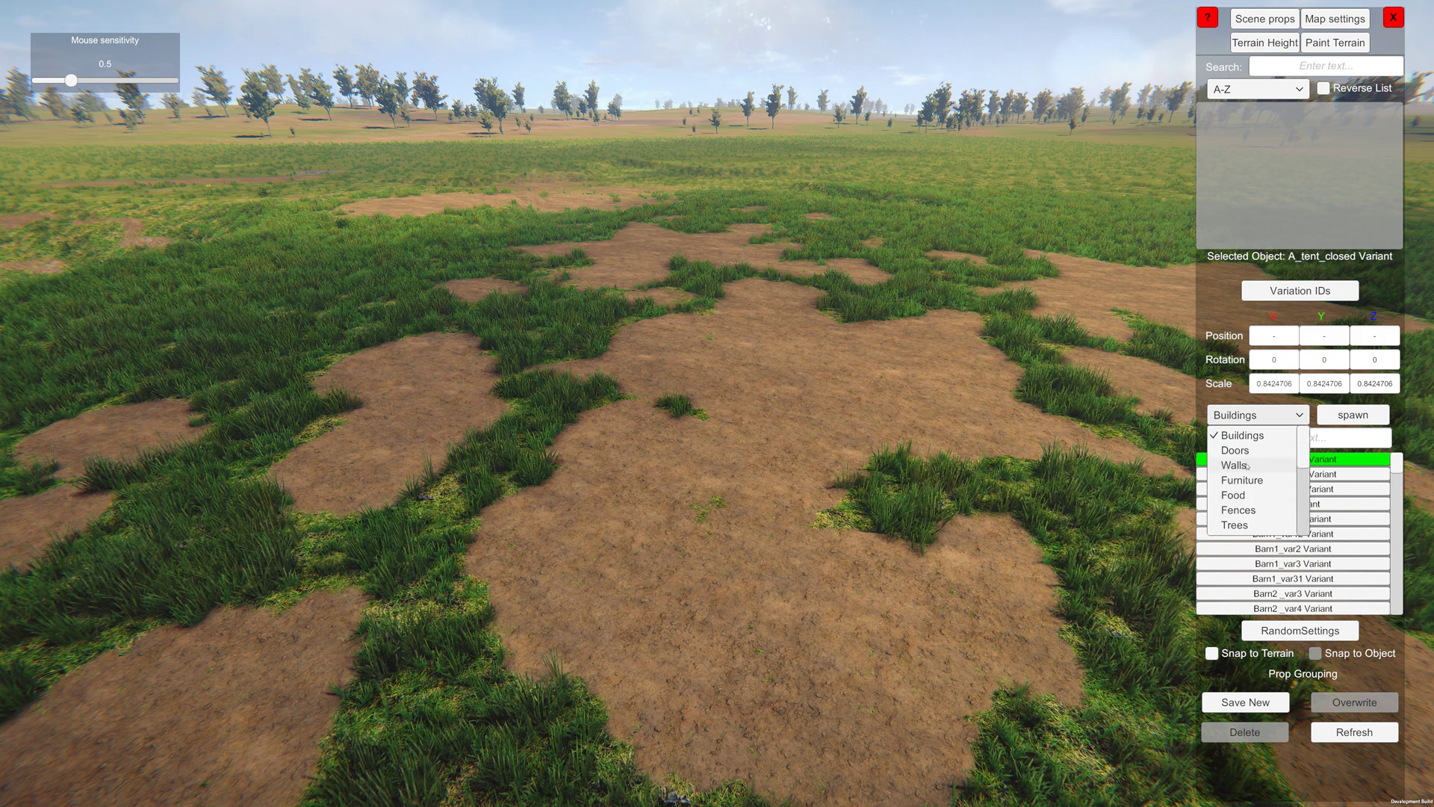
pyautogui.click(1263, 465)
pyautogui.click(1289, 415)
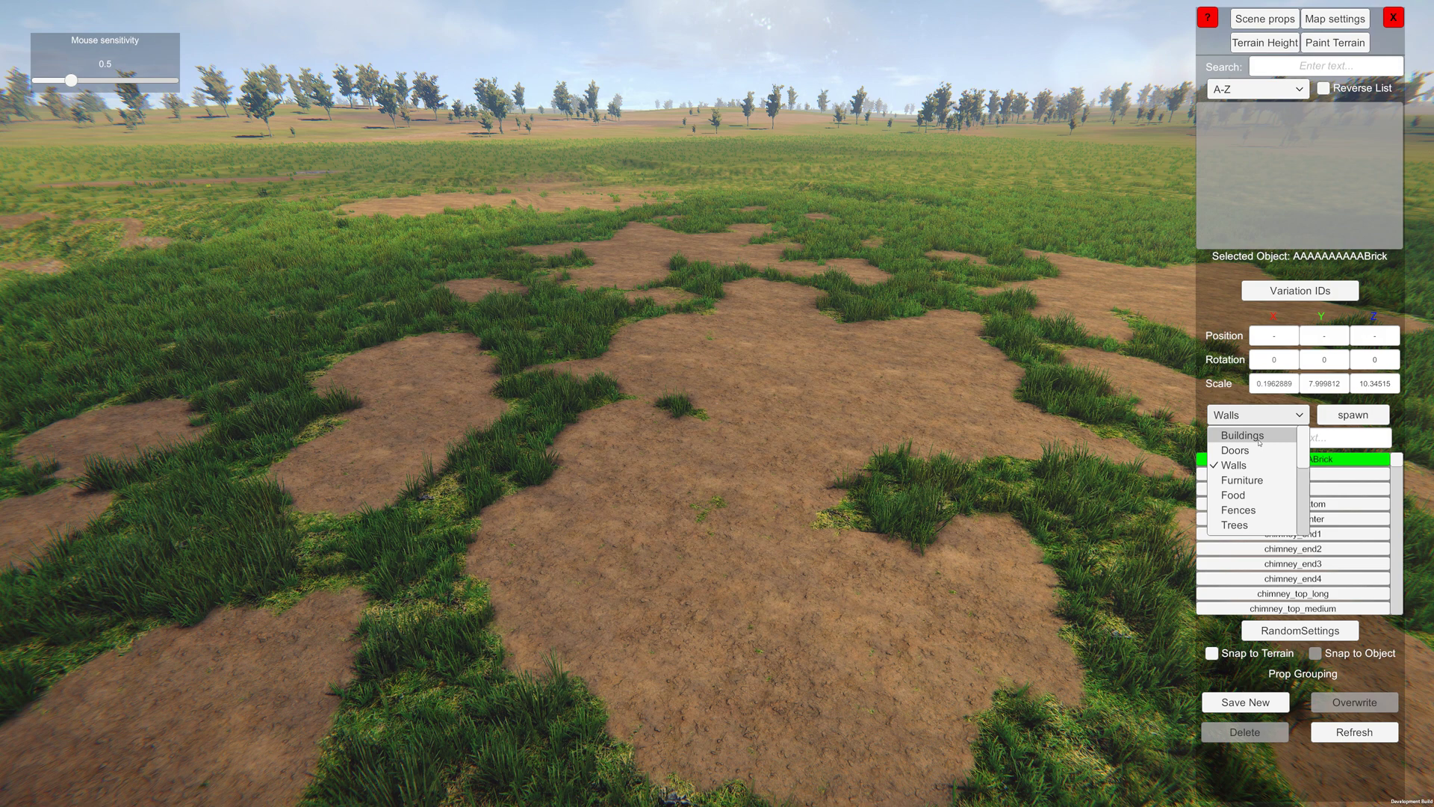
pyautogui.click(1263, 438)
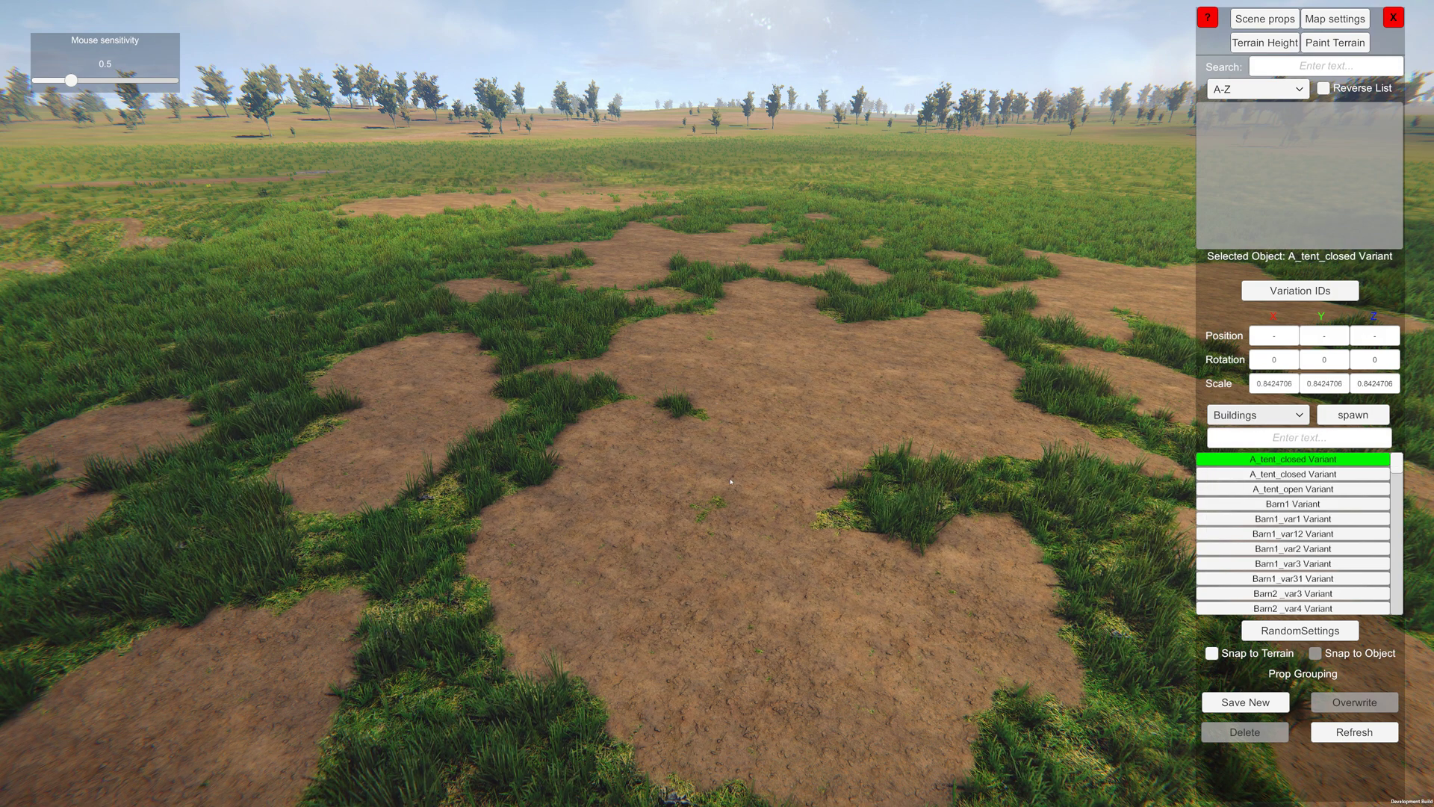
# Preview the second A_tent_closed Variant over the dirt clearing and clear the preview.
pyautogui.moveTo(1398, 469)
pyautogui.mouseDown()
pyautogui.moveTo(1397, 579)
pyautogui.moveTo(1394, 462)
pyautogui.mouseUp()
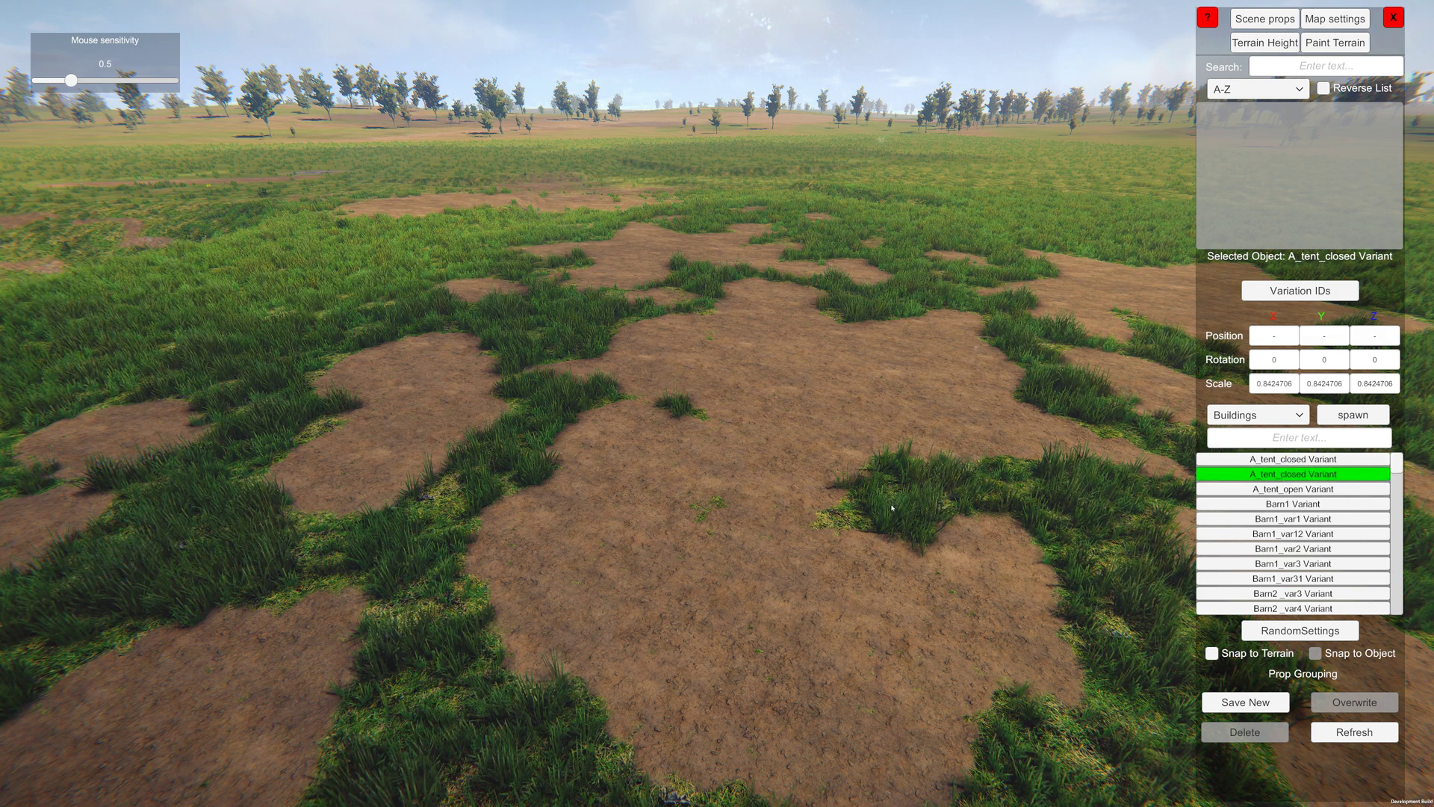
pyautogui.moveTo(800, 518); pyautogui.dragTo(682, 535)
pyautogui.press('Delete')
pyautogui.click(721, 508)
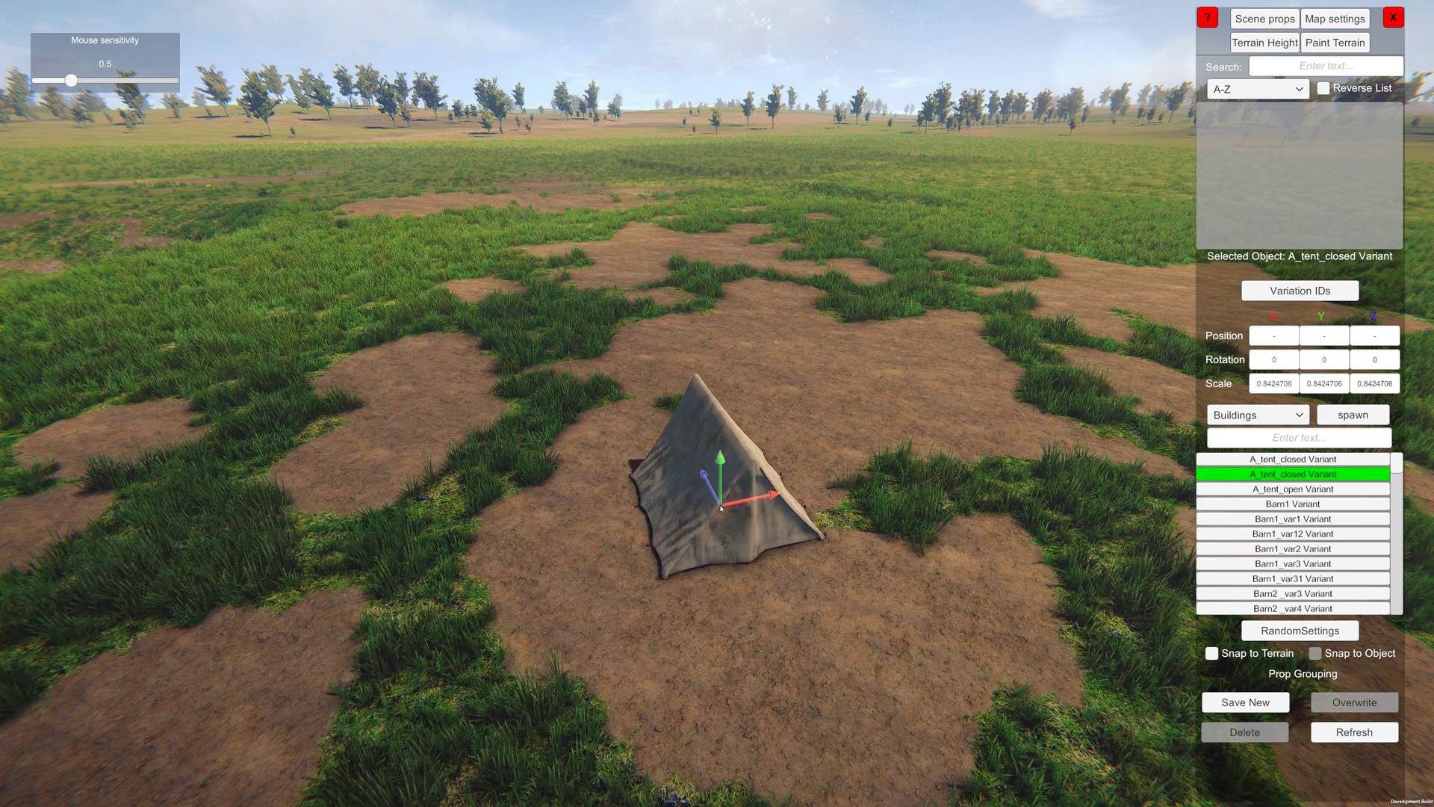
pyautogui.press('Delete')
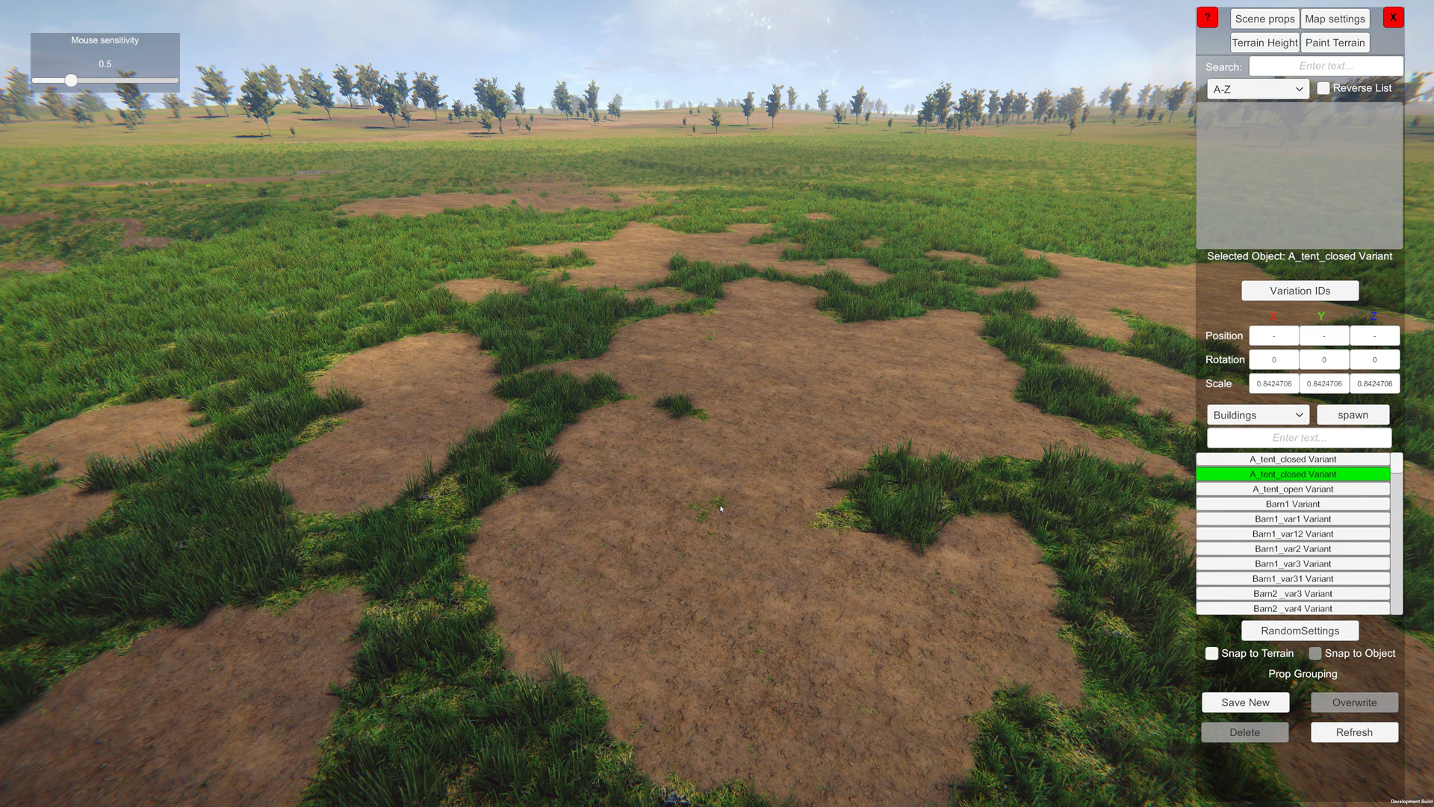
# Preview the A_tent_open, Barn1_var12 and Barn1_var3 variants over the terrain and clear the preview.
pyautogui.click(619, 486)
pyautogui.moveTo(619, 487); pyautogui.dragTo(1294, 491)
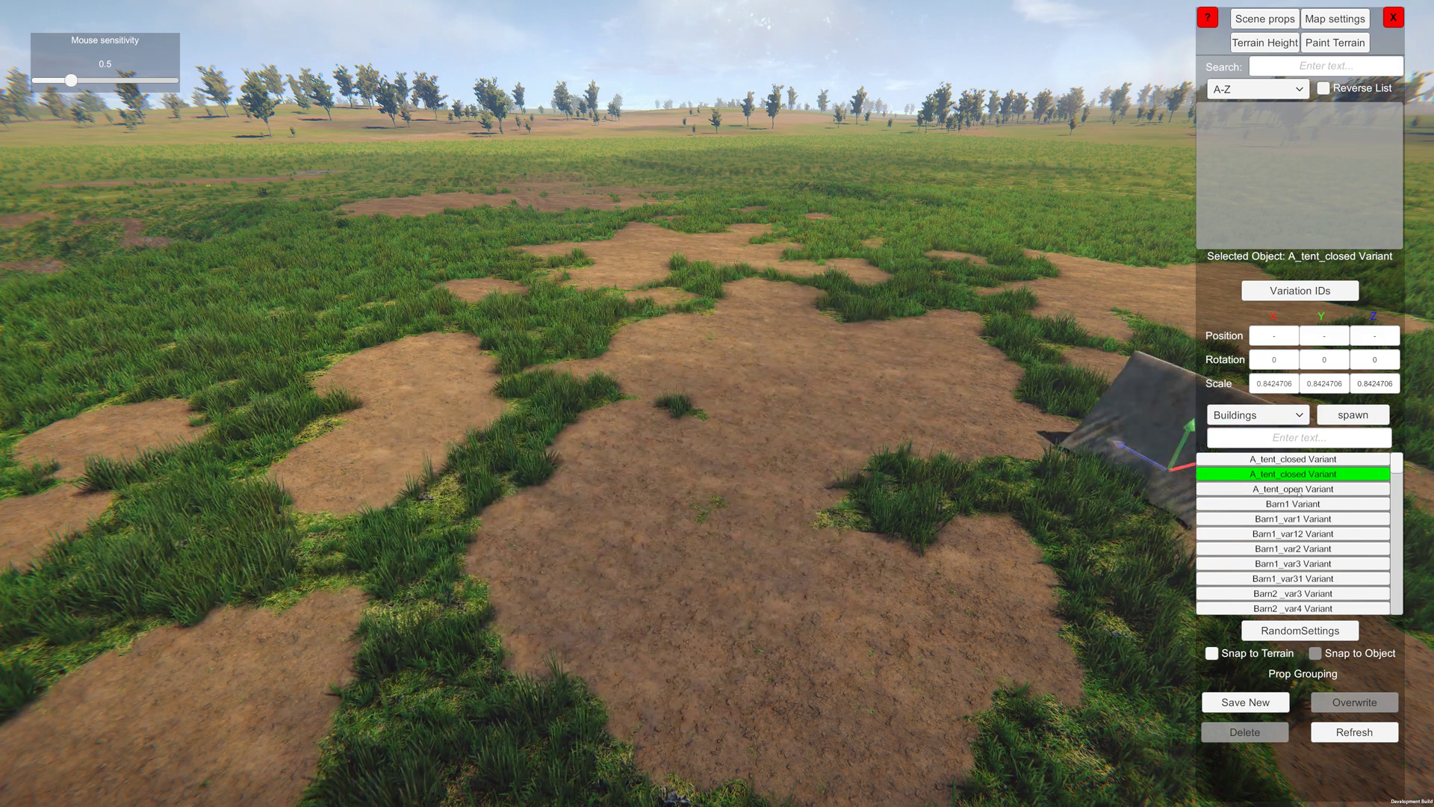
pyautogui.click(1312, 491)
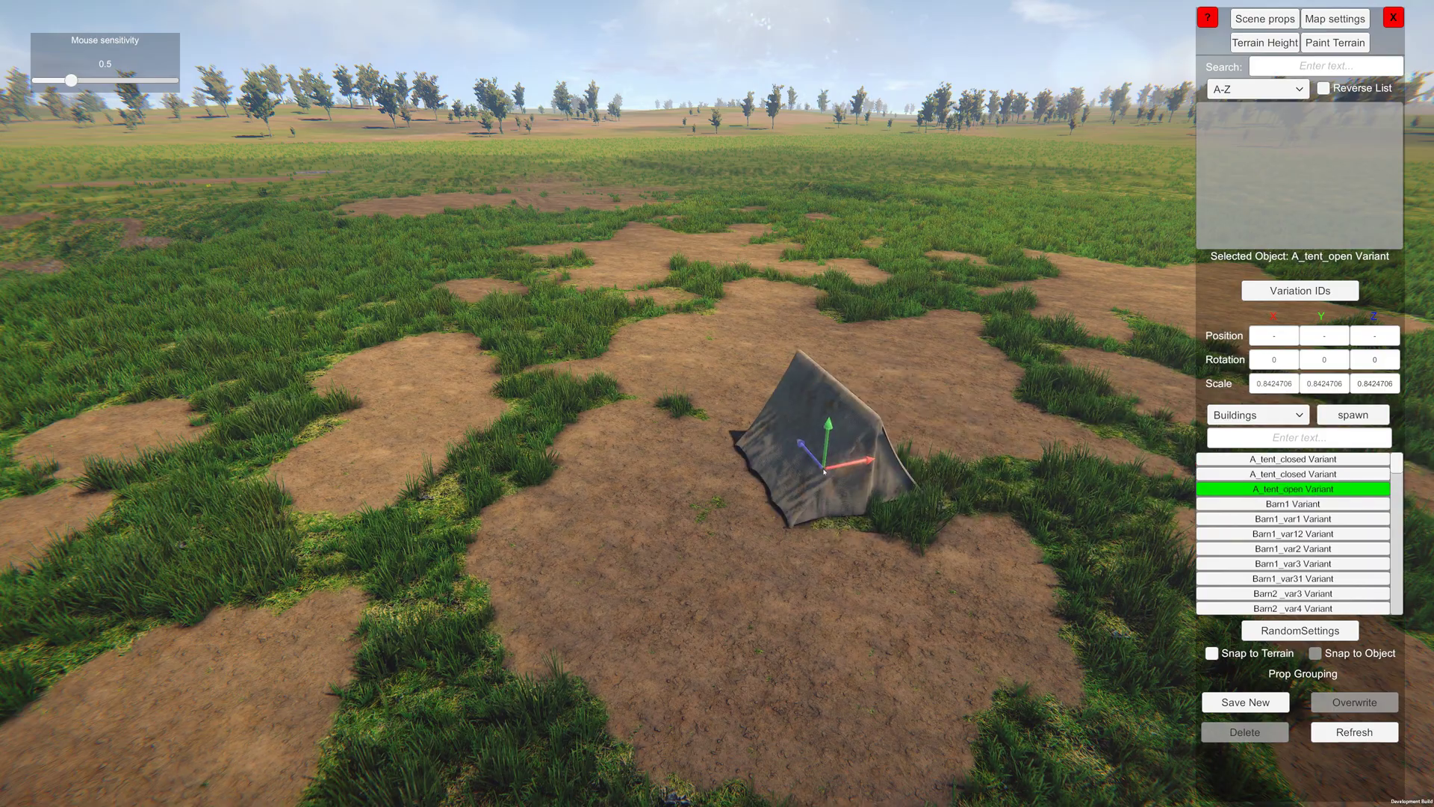
pyautogui.click(1300, 535)
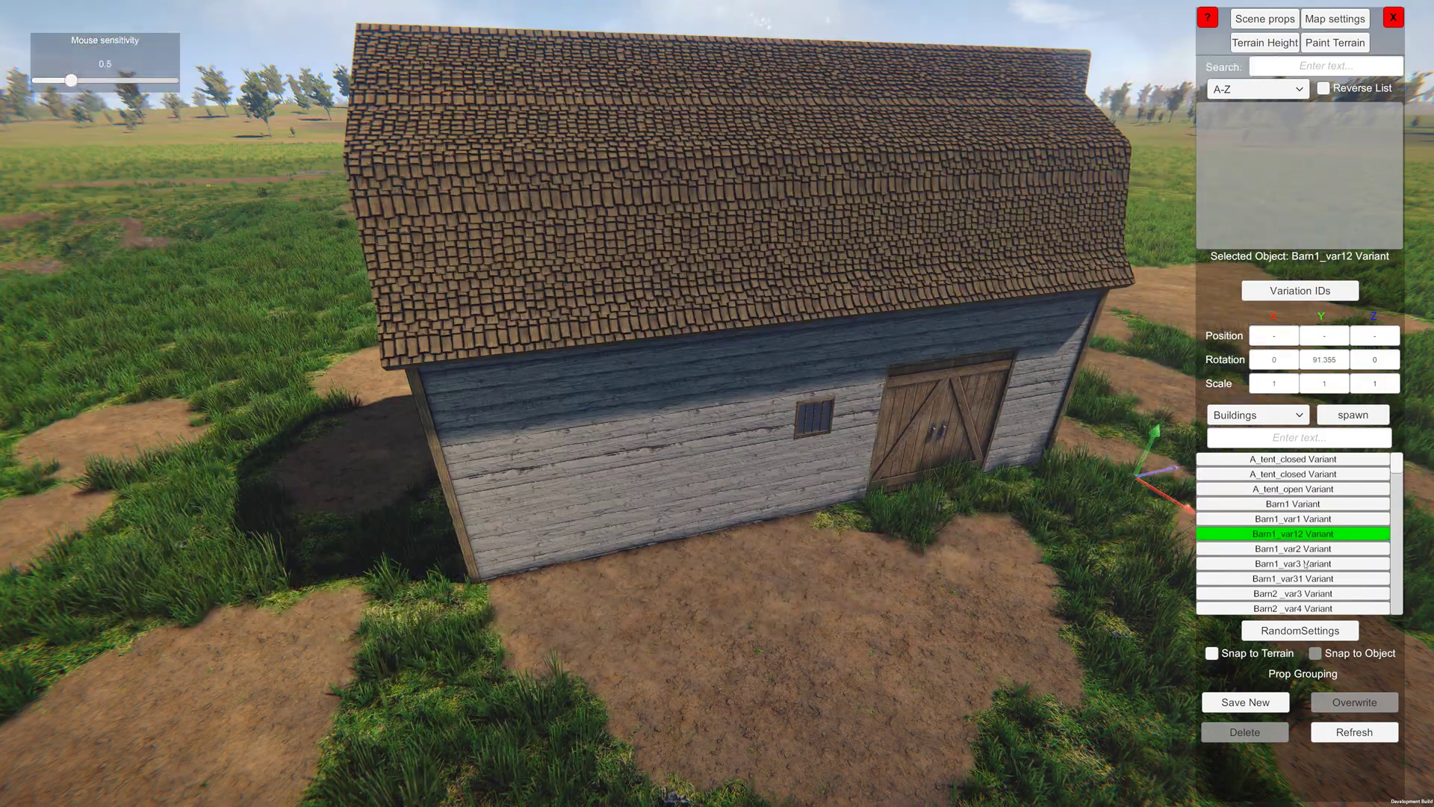
pyautogui.click(1298, 565)
pyautogui.press('Delete')
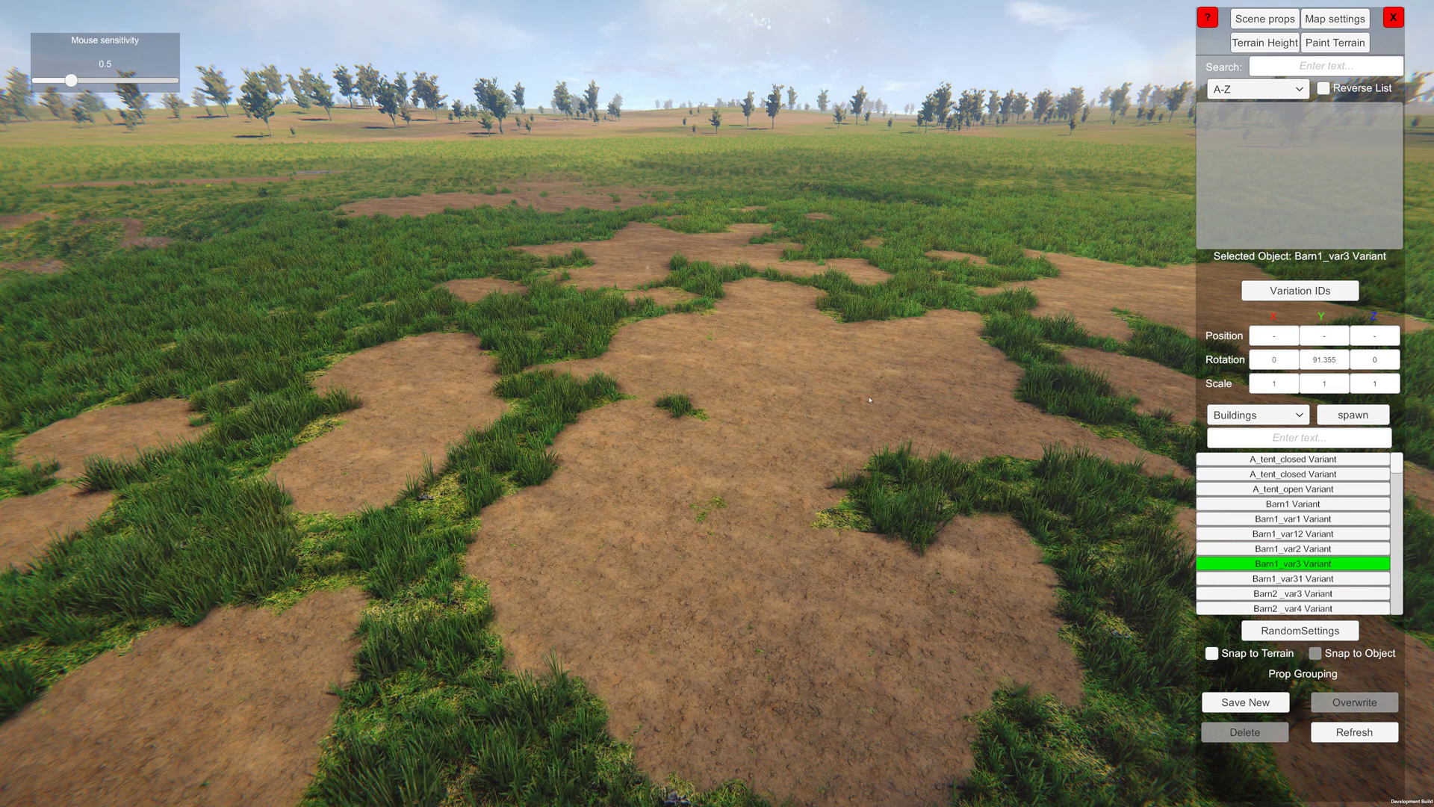
# Place the second A_tent_closed Variant in the dirt clearing at about X 92.7, Y 15, Z 68.5.
pyautogui.click(1297, 479)
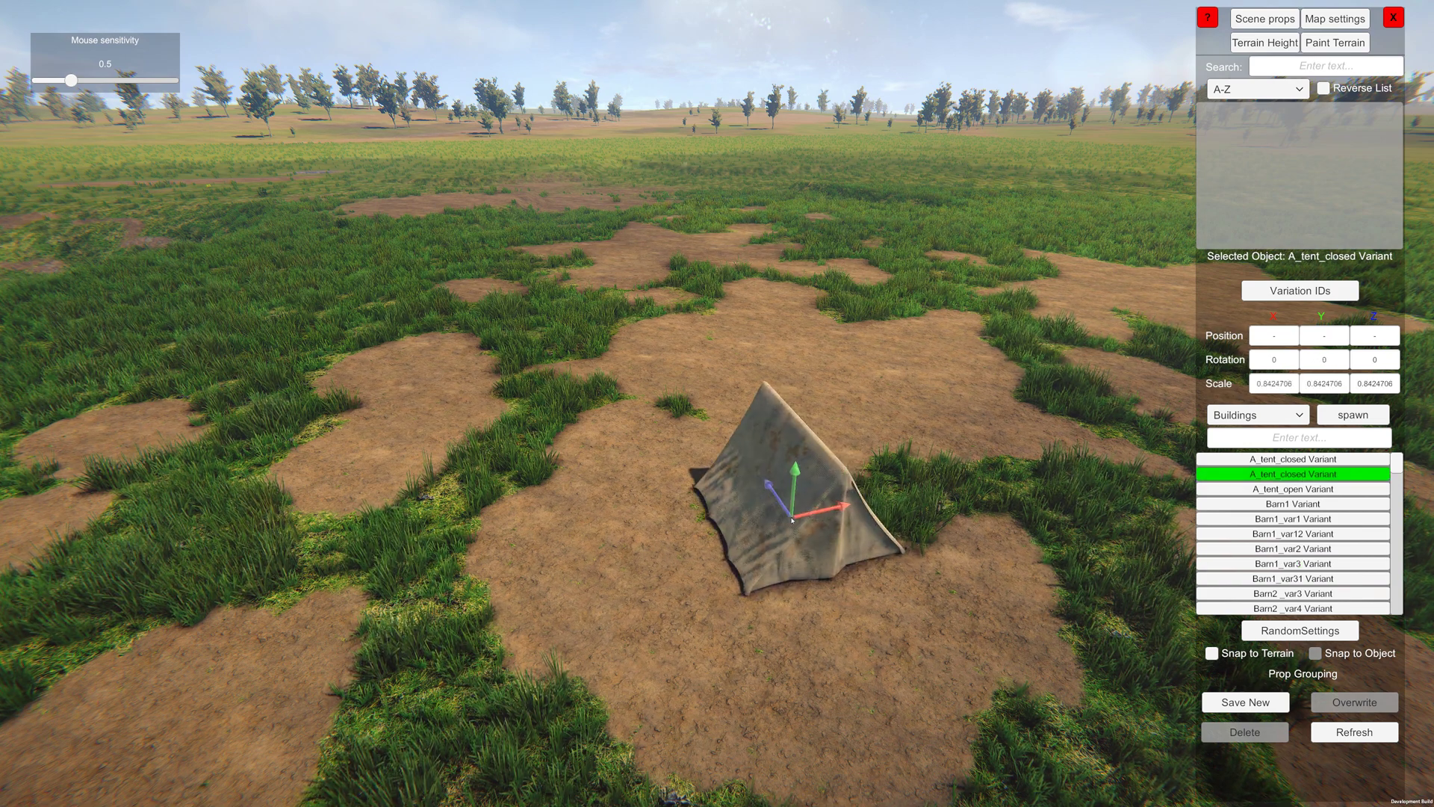
pyautogui.press('w')
pyautogui.press('d')
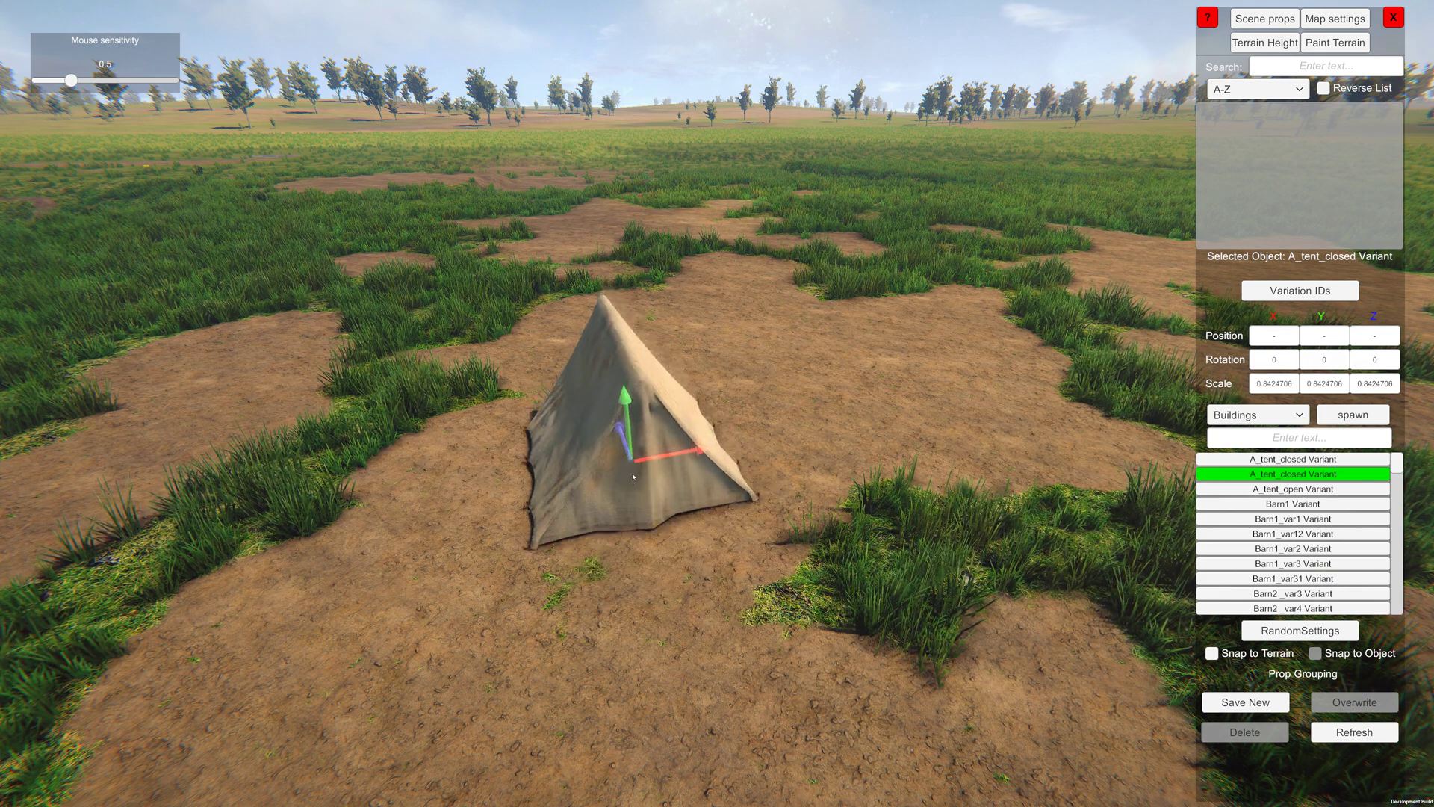
pyautogui.press('w')
pyautogui.press('s')
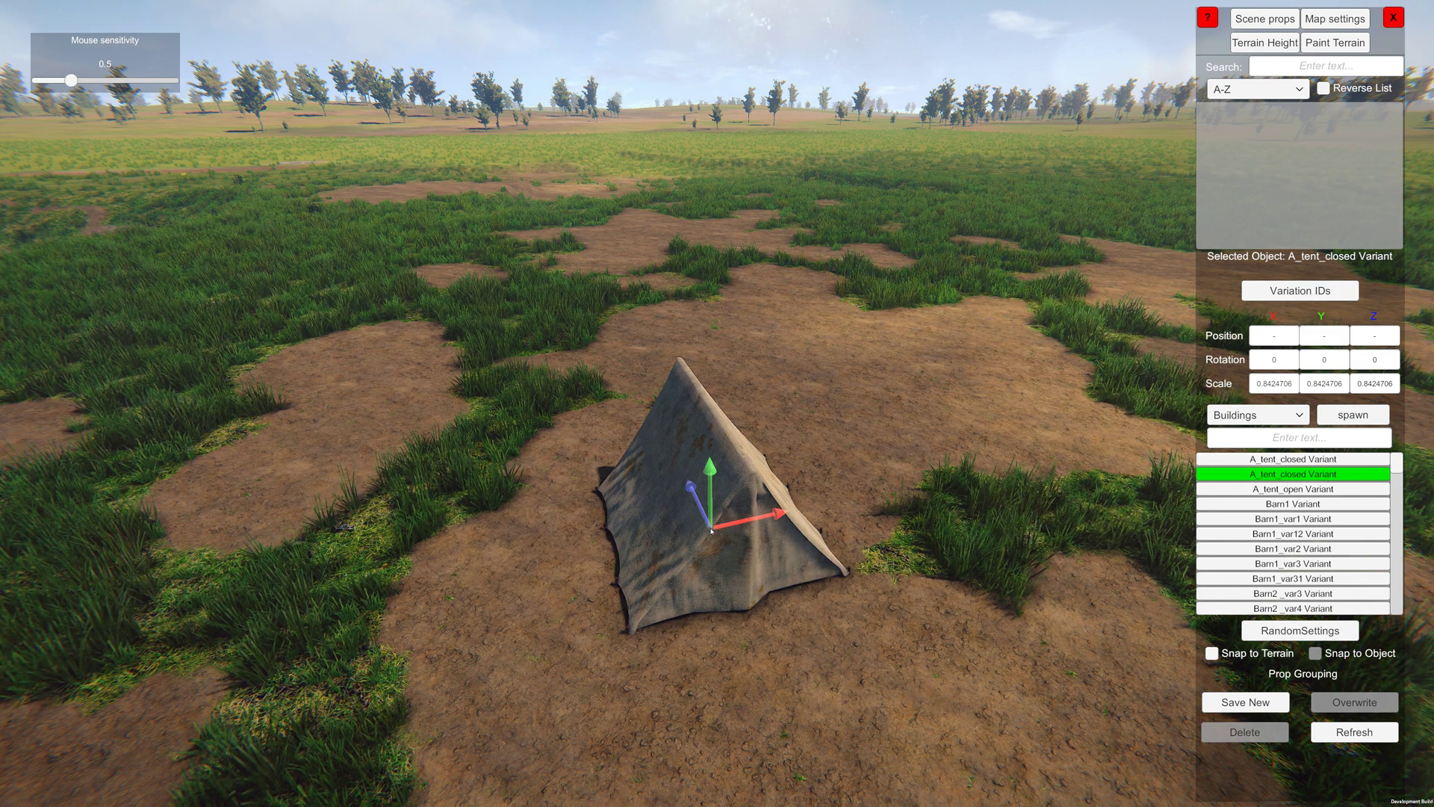
pyautogui.press('s')
pyautogui.moveTo(693, 463); pyautogui.dragTo(773, 417)
pyautogui.press('w')
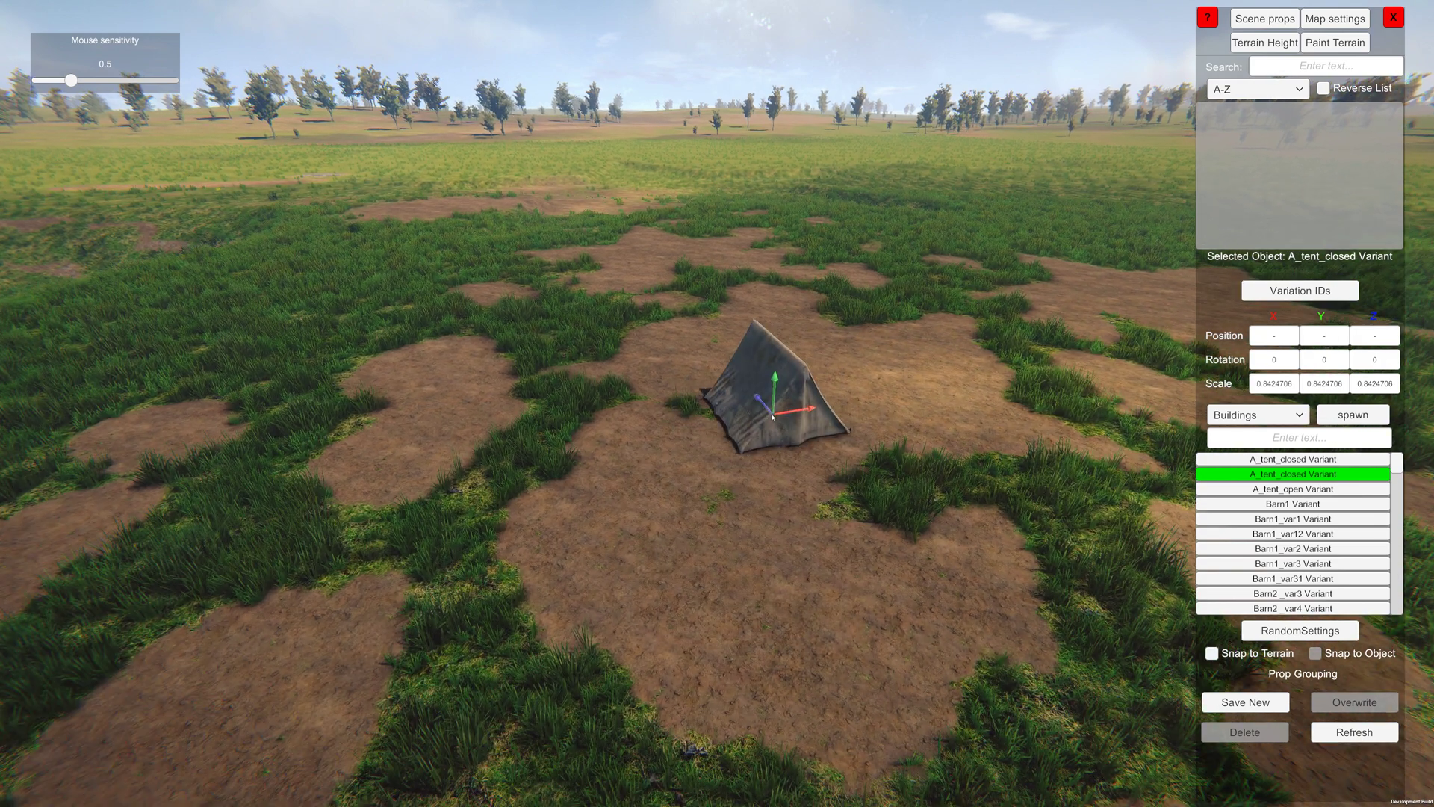
pyautogui.moveTo(773, 417); pyautogui.dragTo(707, 491)
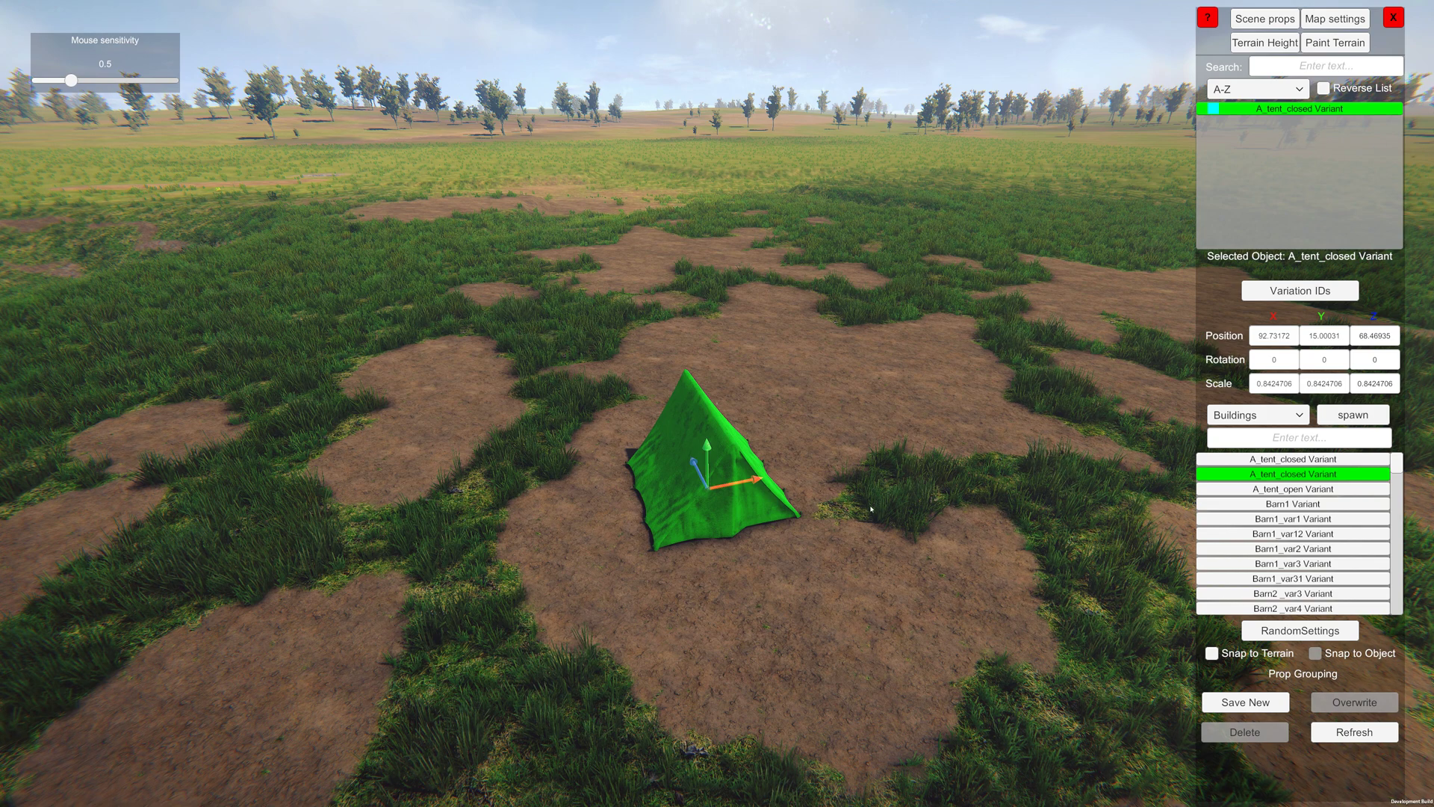
# Try to paste a copy of the placed tent and undo the paste.
pyautogui.press('d')
pyautogui.moveTo(870, 508); pyautogui.dragTo(573, 397, button='right')
pyautogui.press('w')
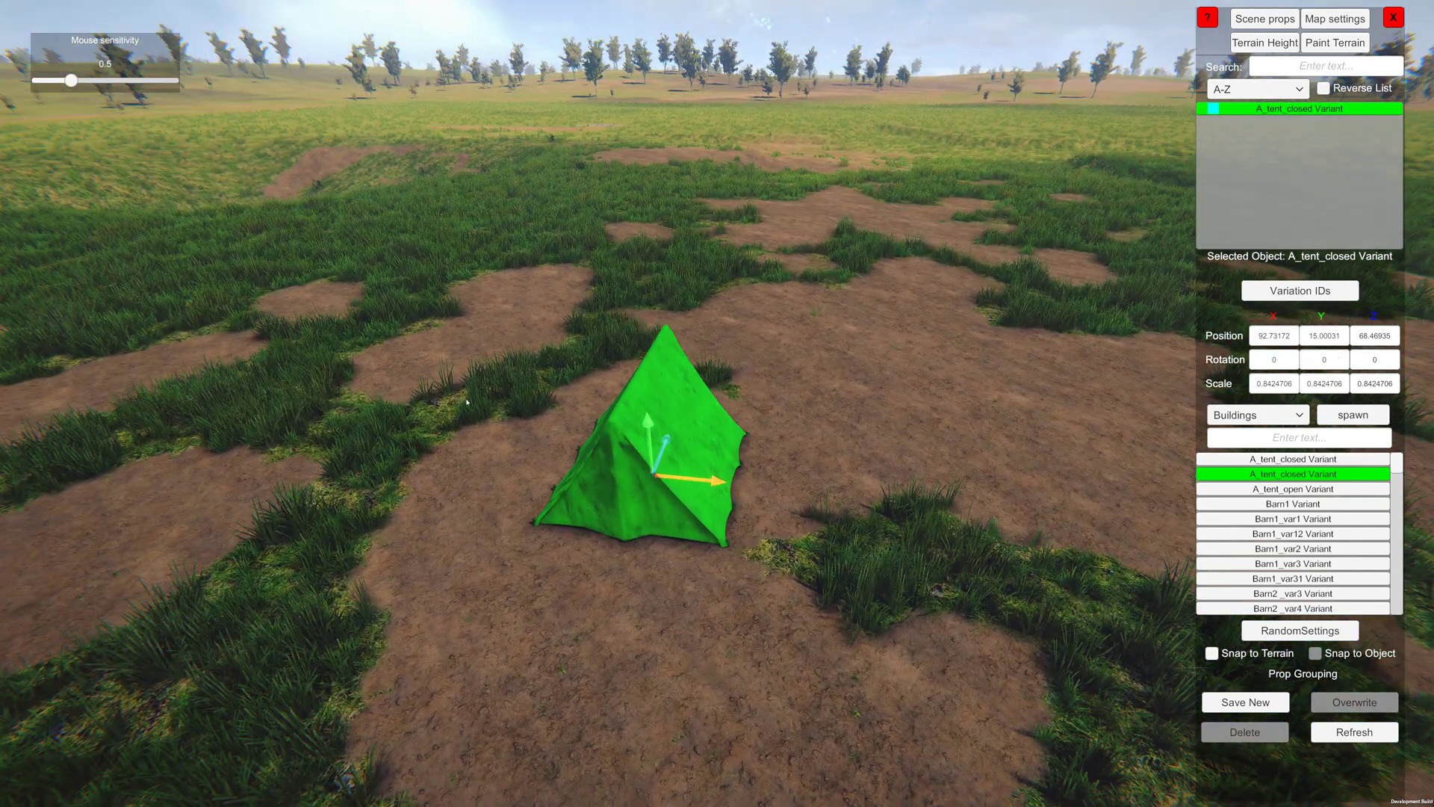
pyautogui.press('a')
pyautogui.press('s')
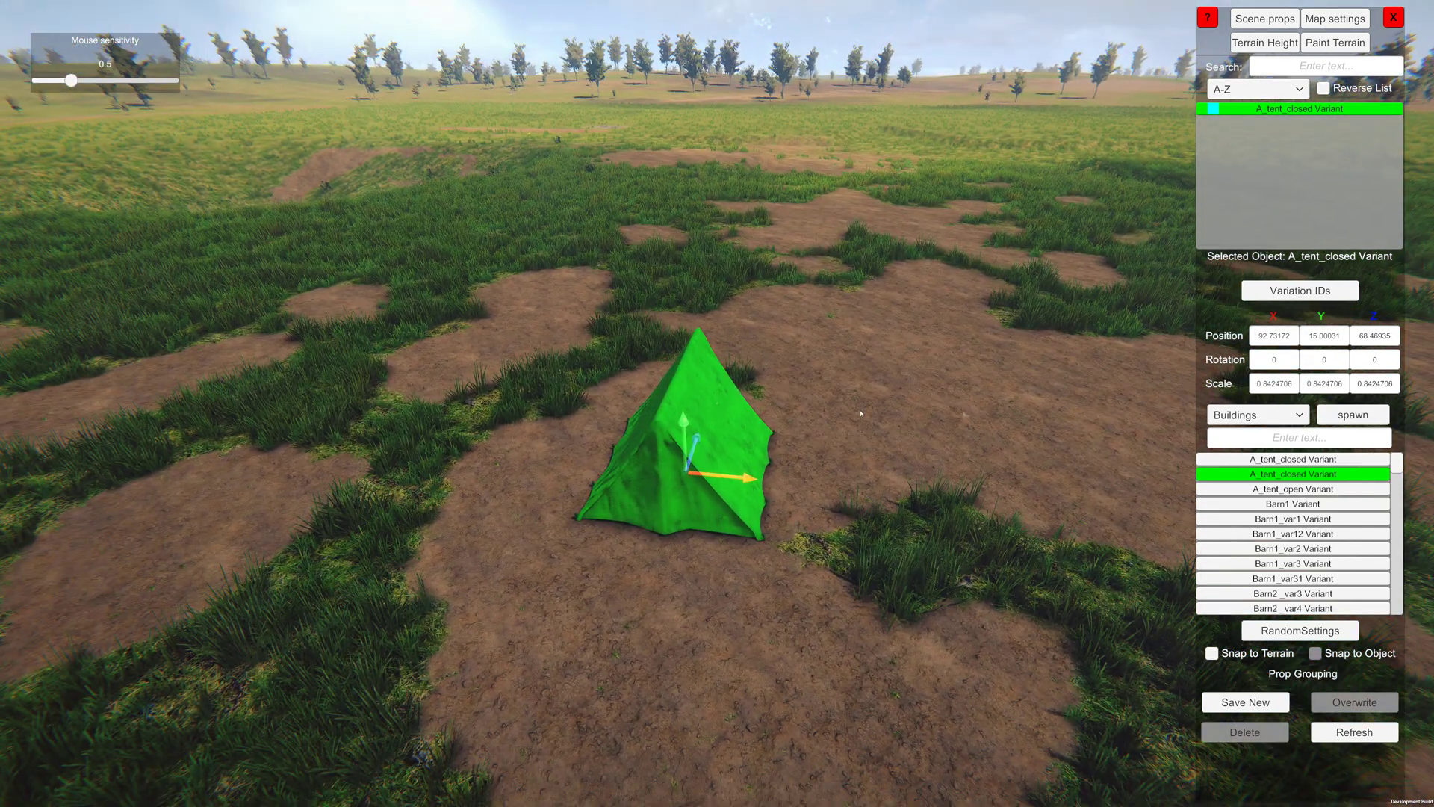
pyautogui.hotkey('ctrl', 'v')
pyautogui.hotkey('ctrl', 'z')
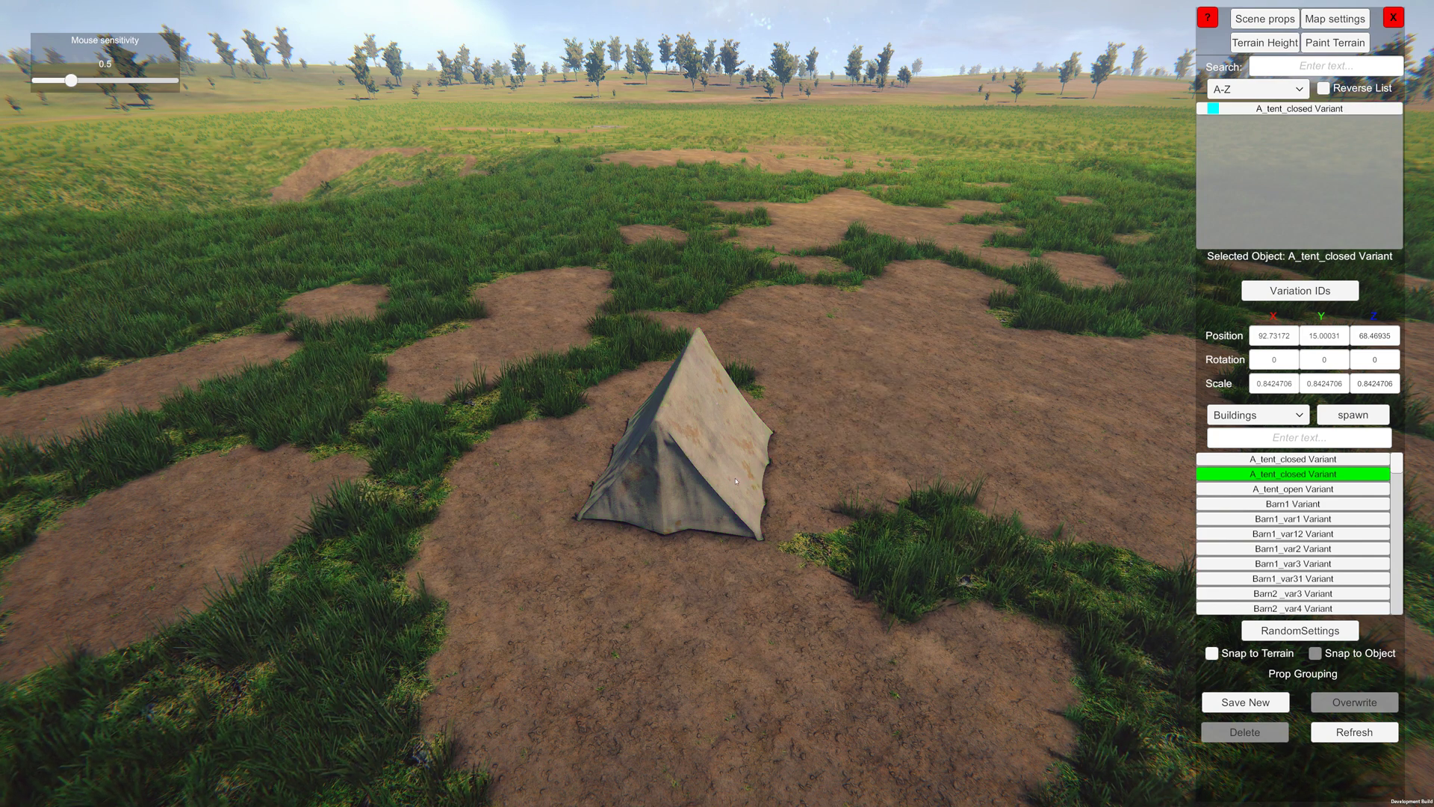
# Select the placed tent in the scene, deselect it, and select it again from the placed-object list.
pyautogui.press('a')
pyautogui.click(750, 420)
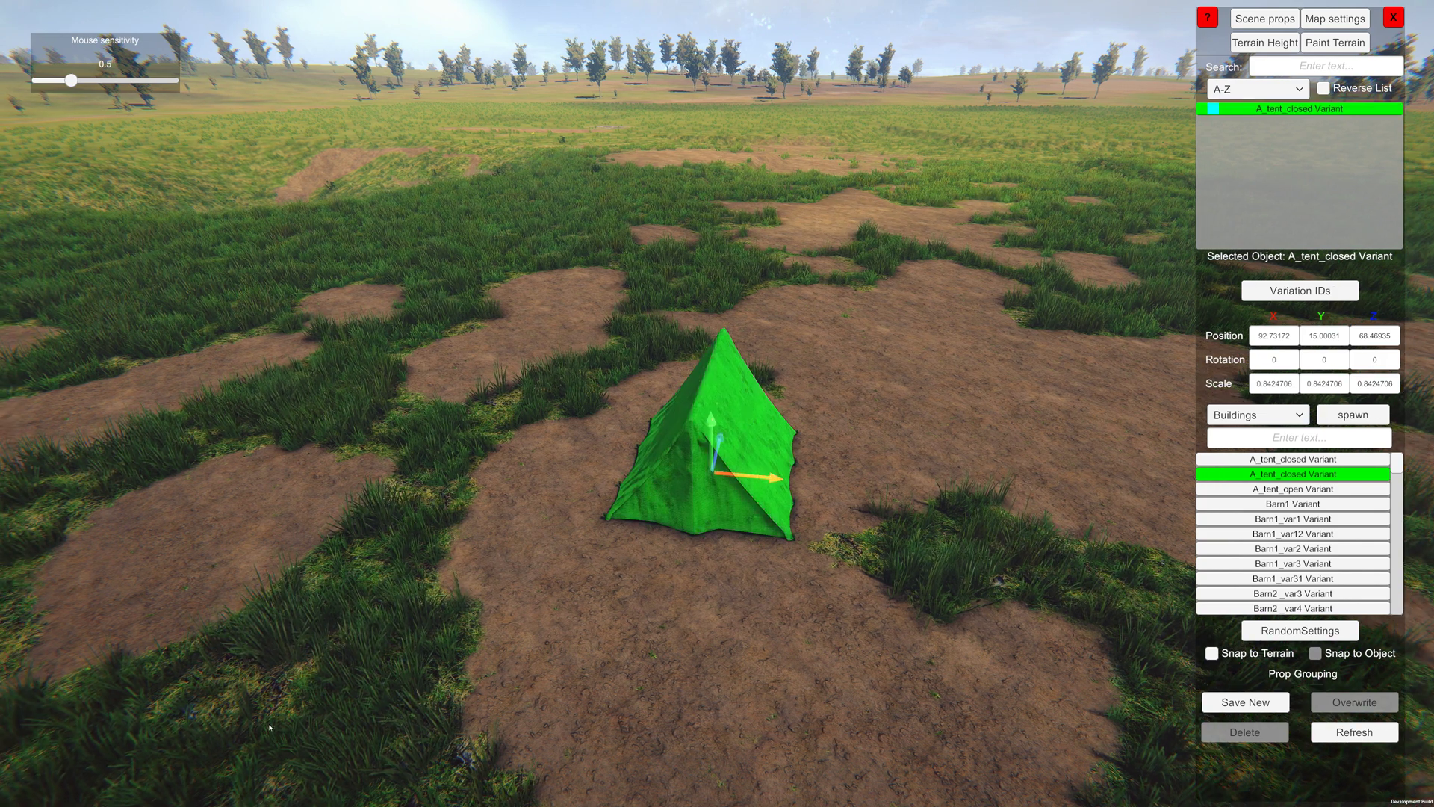
pyautogui.click(757, 570)
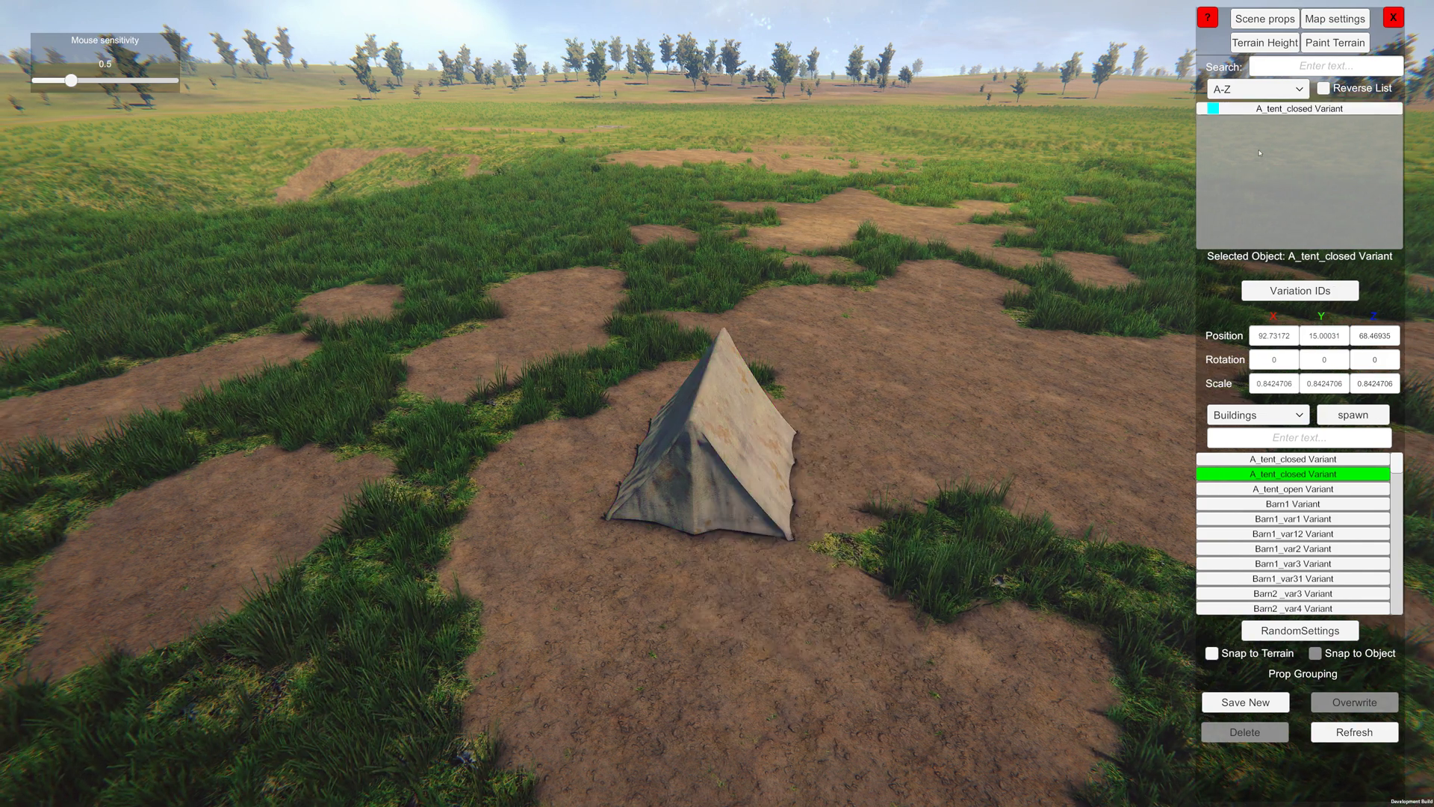
pyautogui.click(1306, 109)
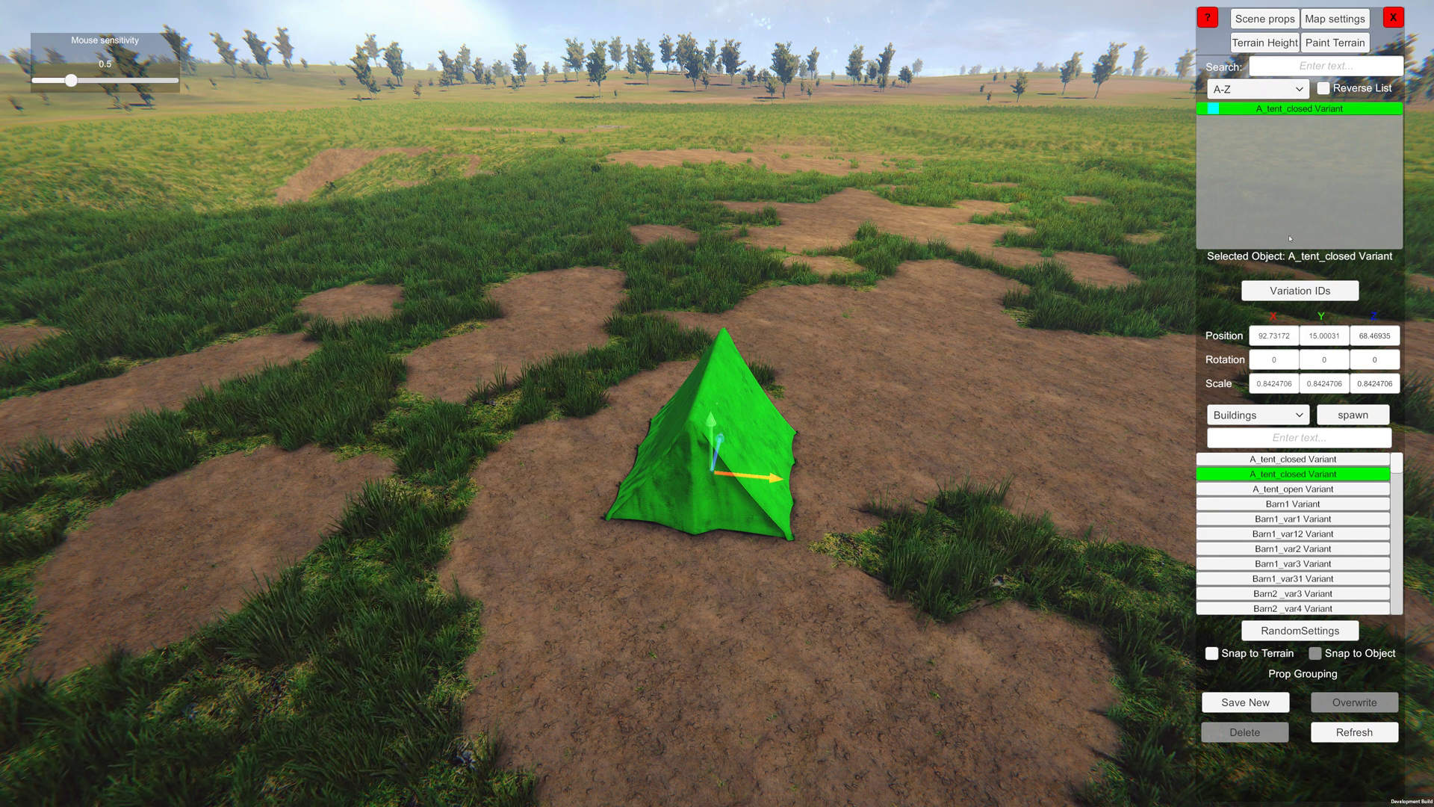
pyautogui.moveTo(1400, 462)
pyautogui.mouseDown()
pyautogui.moveTo(1400, 606)
pyautogui.moveTo(1408, 450)
pyautogui.mouseUp()
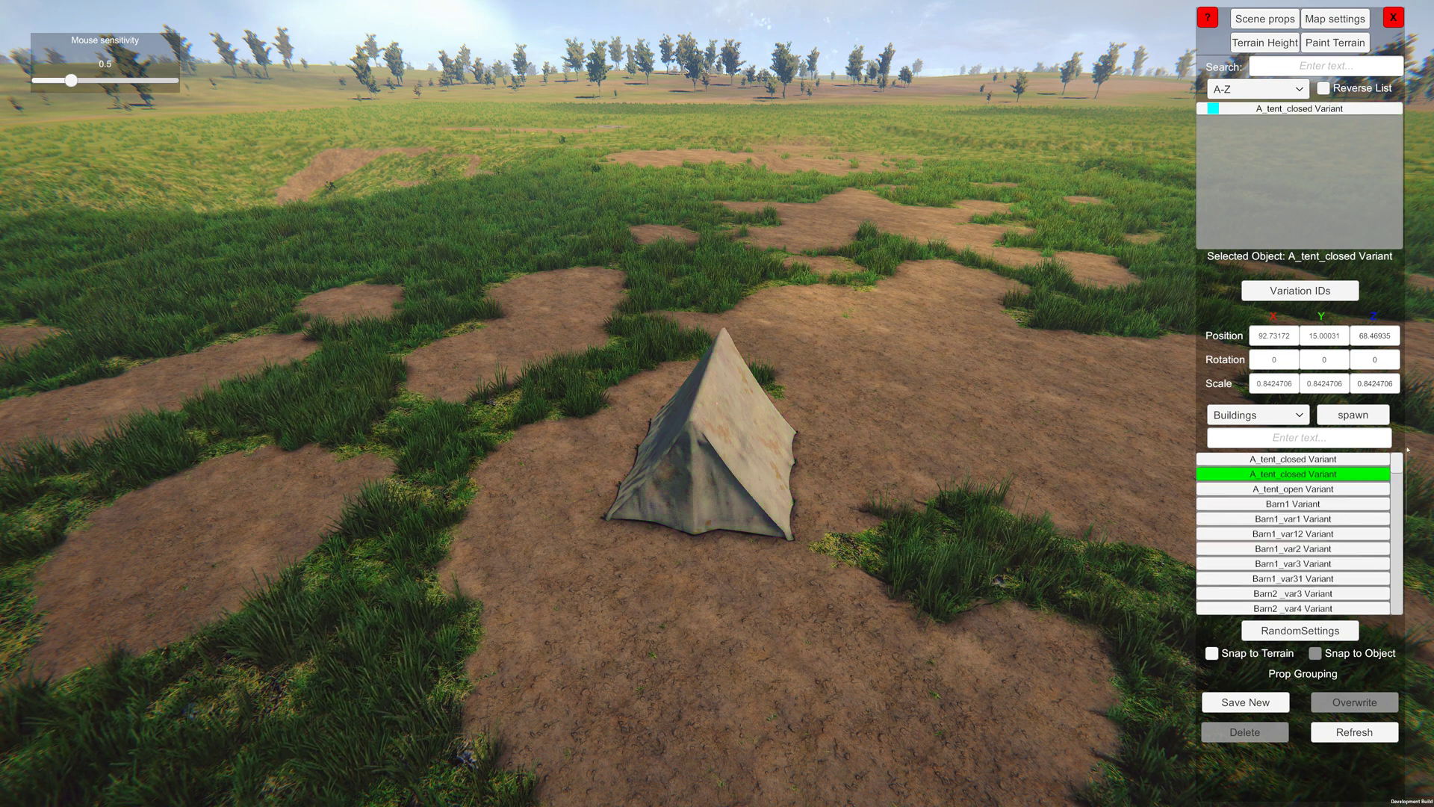
# View the prop search and the sorting options of the placed-object list, leaving the order at A-Z.
pyautogui.moveTo(815, 171); pyautogui.dragTo(859, 184, button='right')
pyautogui.click(1321, 442)
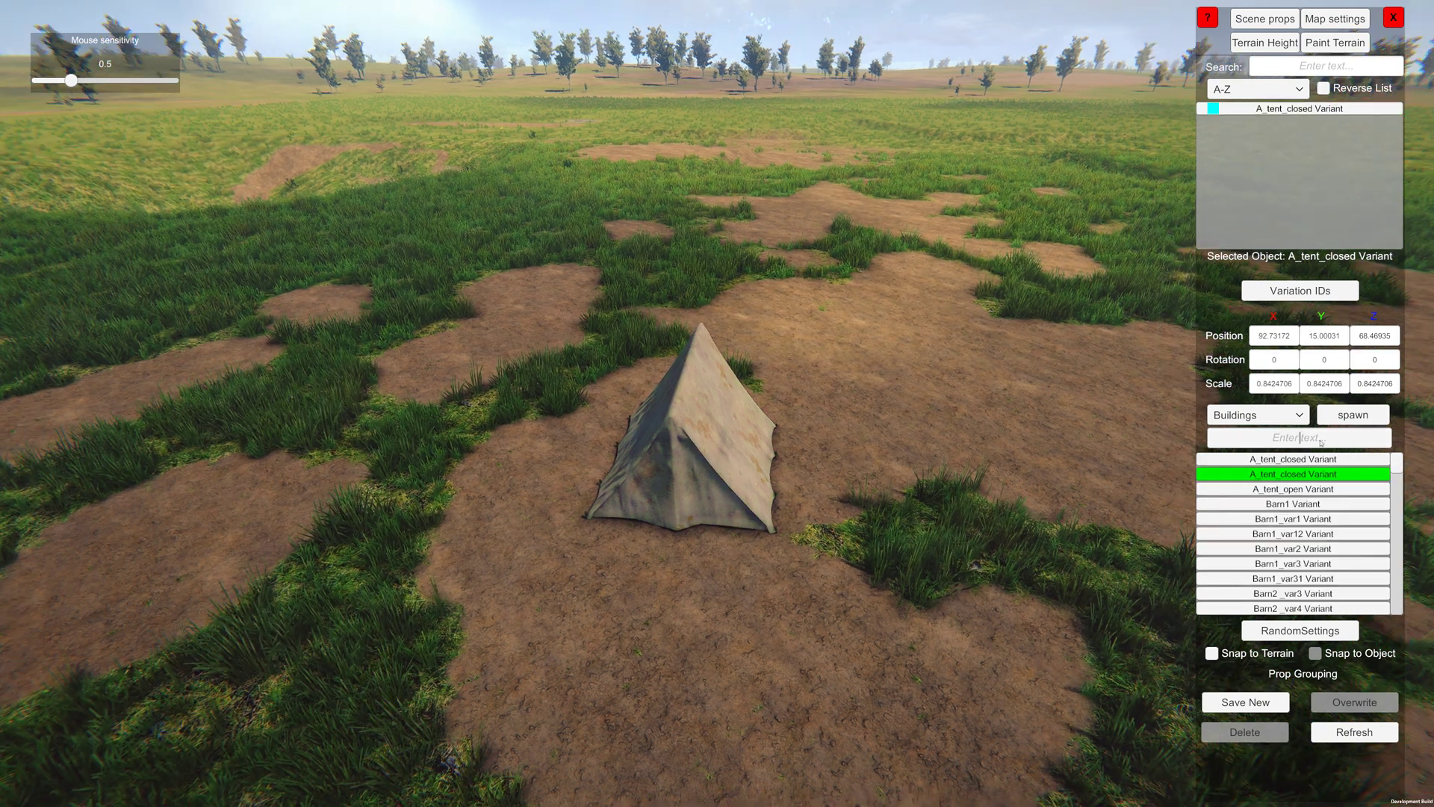
pyautogui.click(1262, 94)
pyautogui.moveTo(1303, 111)
pyautogui.mouseDown()
pyautogui.moveTo(1303, 183)
pyautogui.moveTo(1303, 106)
pyautogui.mouseUp()
pyautogui.click(1282, 85)
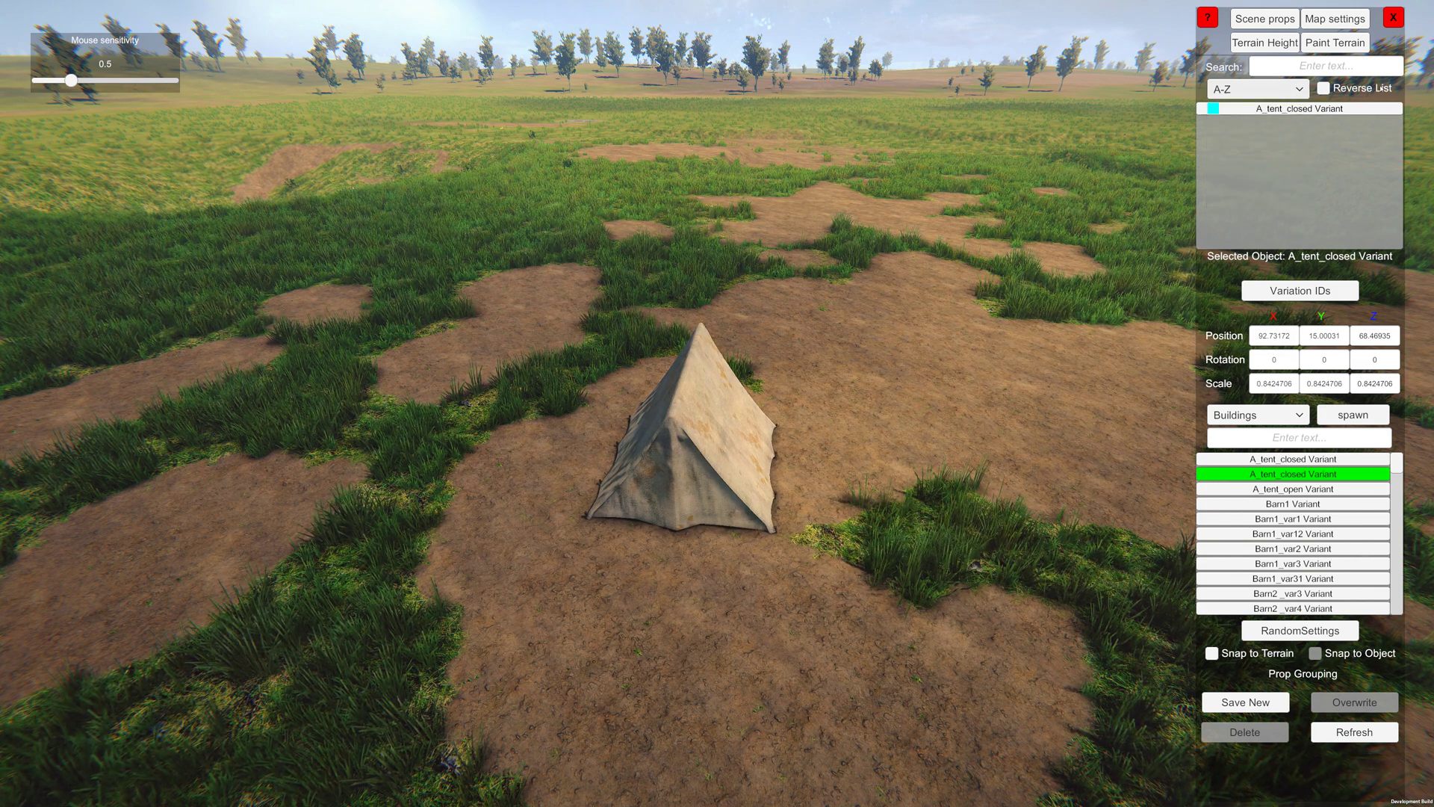
# Select the placed tent in the dirt clearing.
pyautogui.press('a')
pyautogui.moveTo(824, 289); pyautogui.dragTo(718, 399, button='right')
pyautogui.press('s')
pyautogui.press('a')
pyautogui.press('w')
pyautogui.press('s')
pyautogui.press('w')
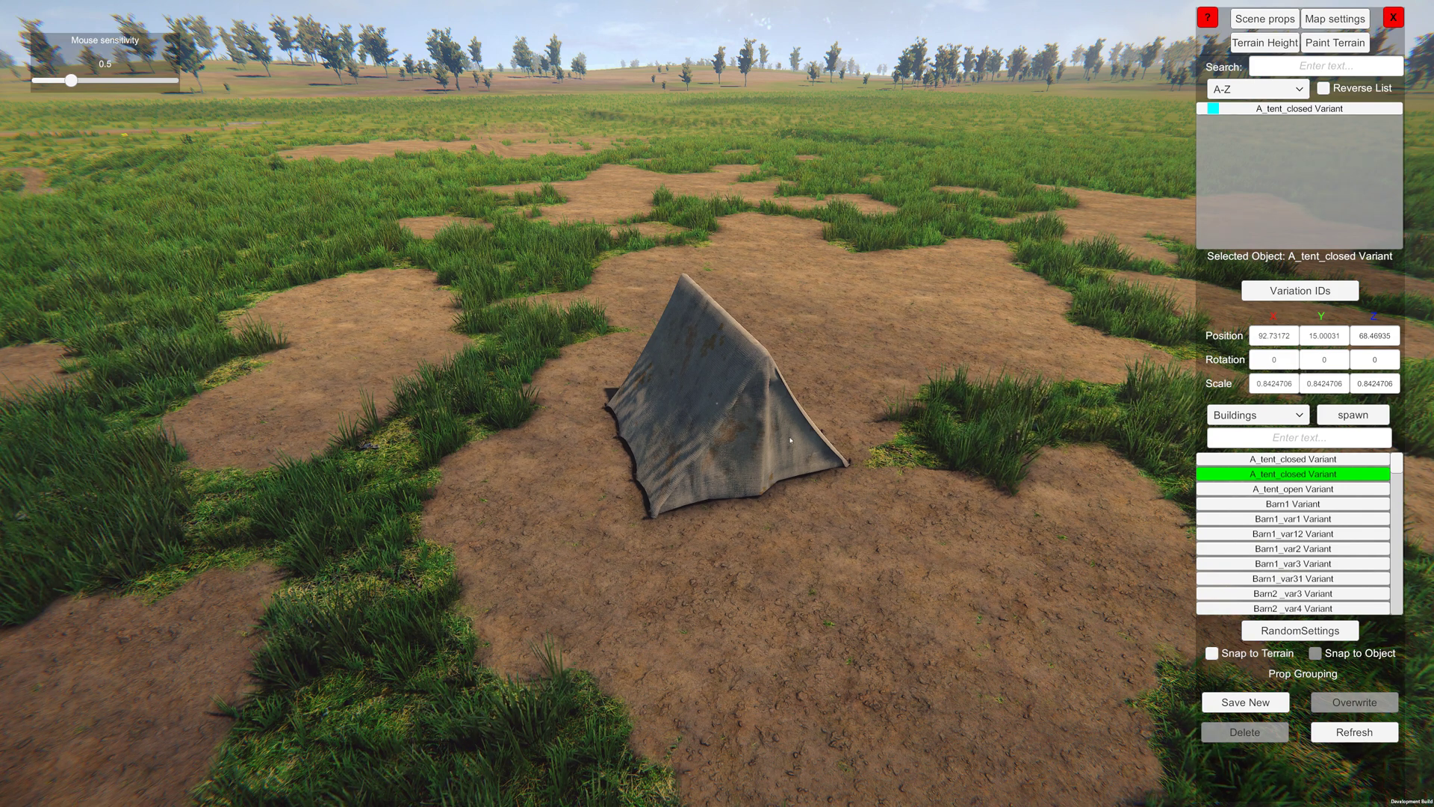
pyautogui.click(710, 398)
# Move the selected tent slightly across the ground to about X 92.9, Z 68.5.
pyautogui.press('w')
pyautogui.moveTo(686, 568); pyautogui.dragTo(635, 557, button='right')
pyautogui.press('d')
pyautogui.press('s')
pyautogui.press('a')
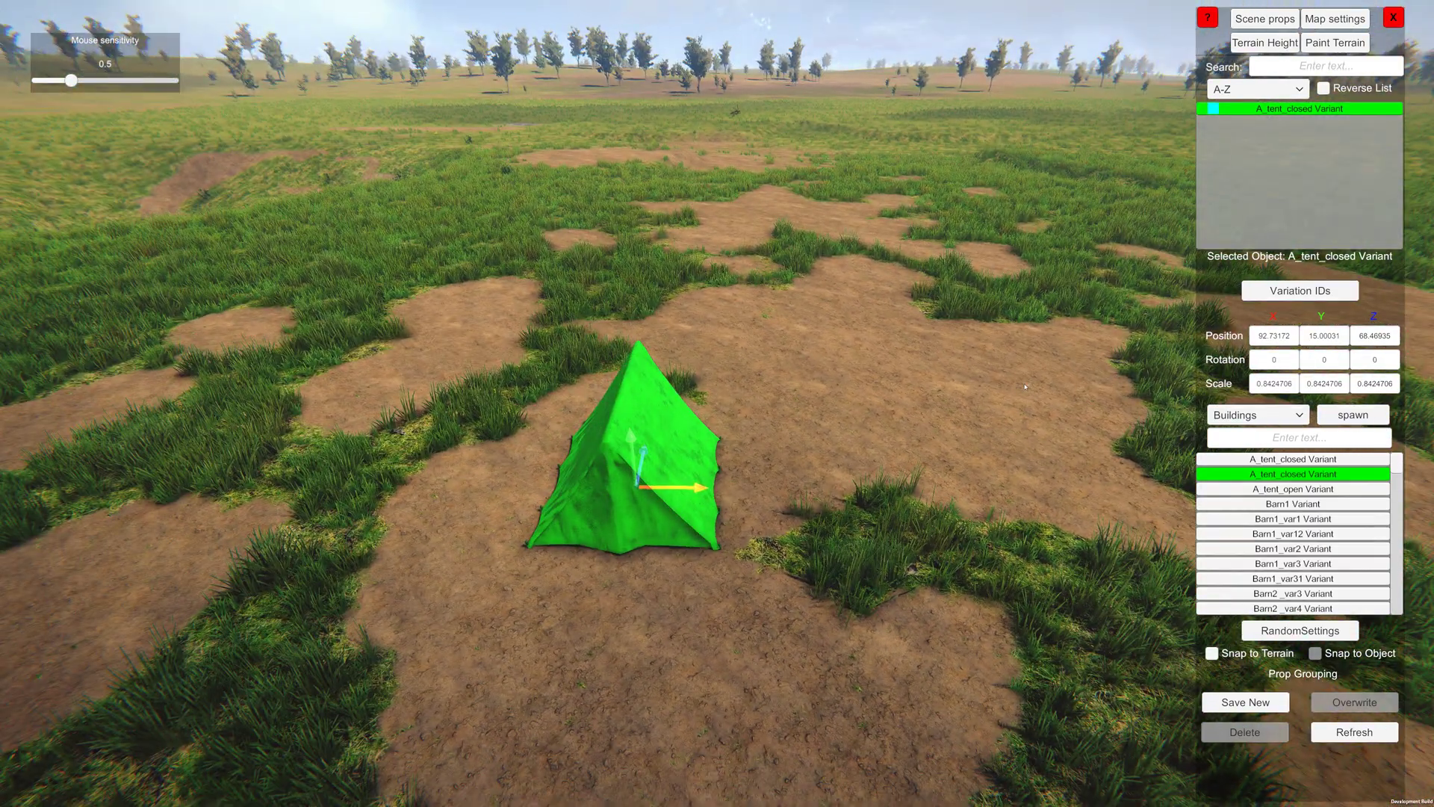
pyautogui.press('a')
pyautogui.moveTo(601, 510); pyautogui.dragTo(609, 515, button='right')
pyautogui.moveTo(554, 638); pyautogui.dragTo(607, 638, button='right')
pyautogui.press('s')
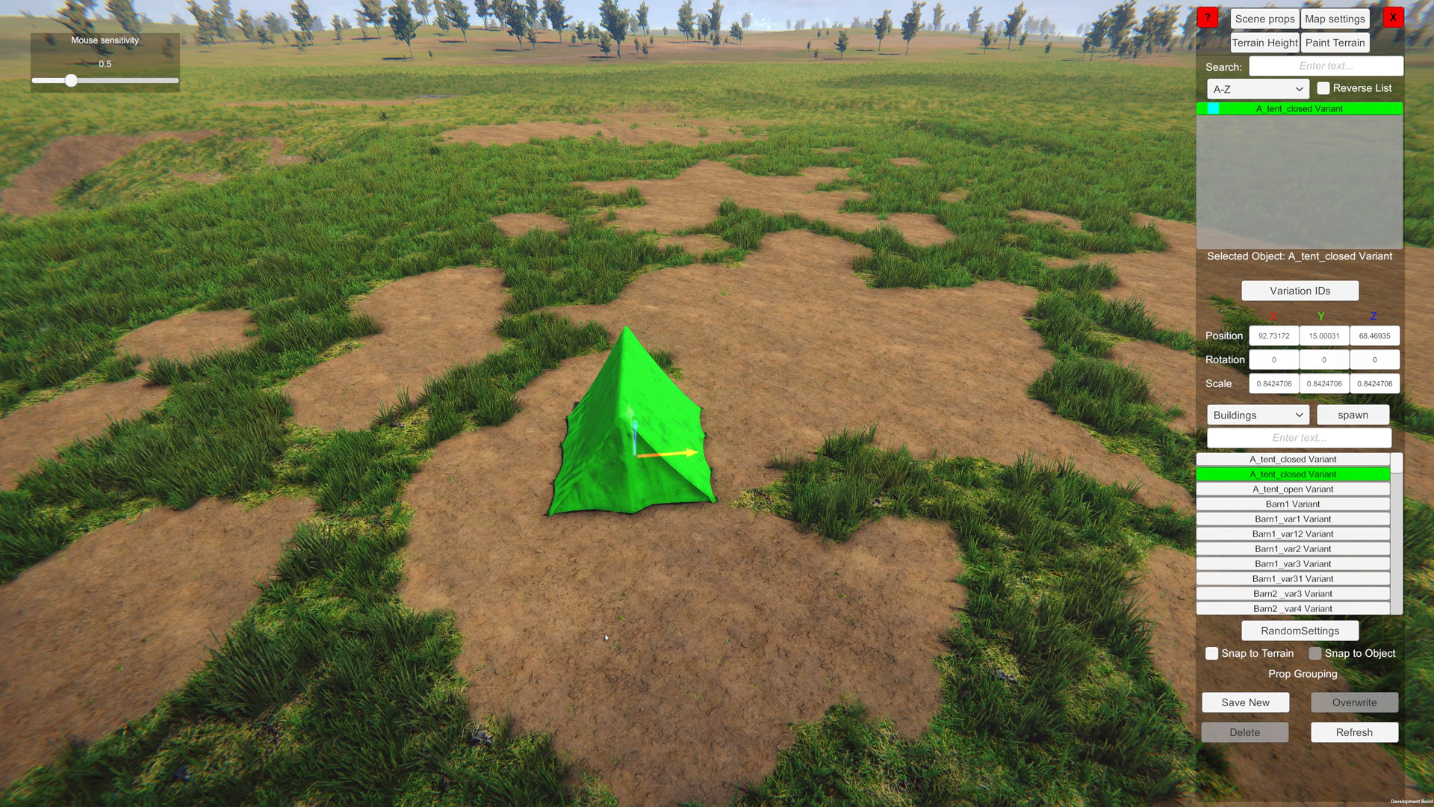
pyautogui.moveTo(593, 462); pyautogui.dragTo(702, 541)
# Raise and lower the tent above the terrain, leaving its height at about Y 15.04.
pyautogui.press('a')
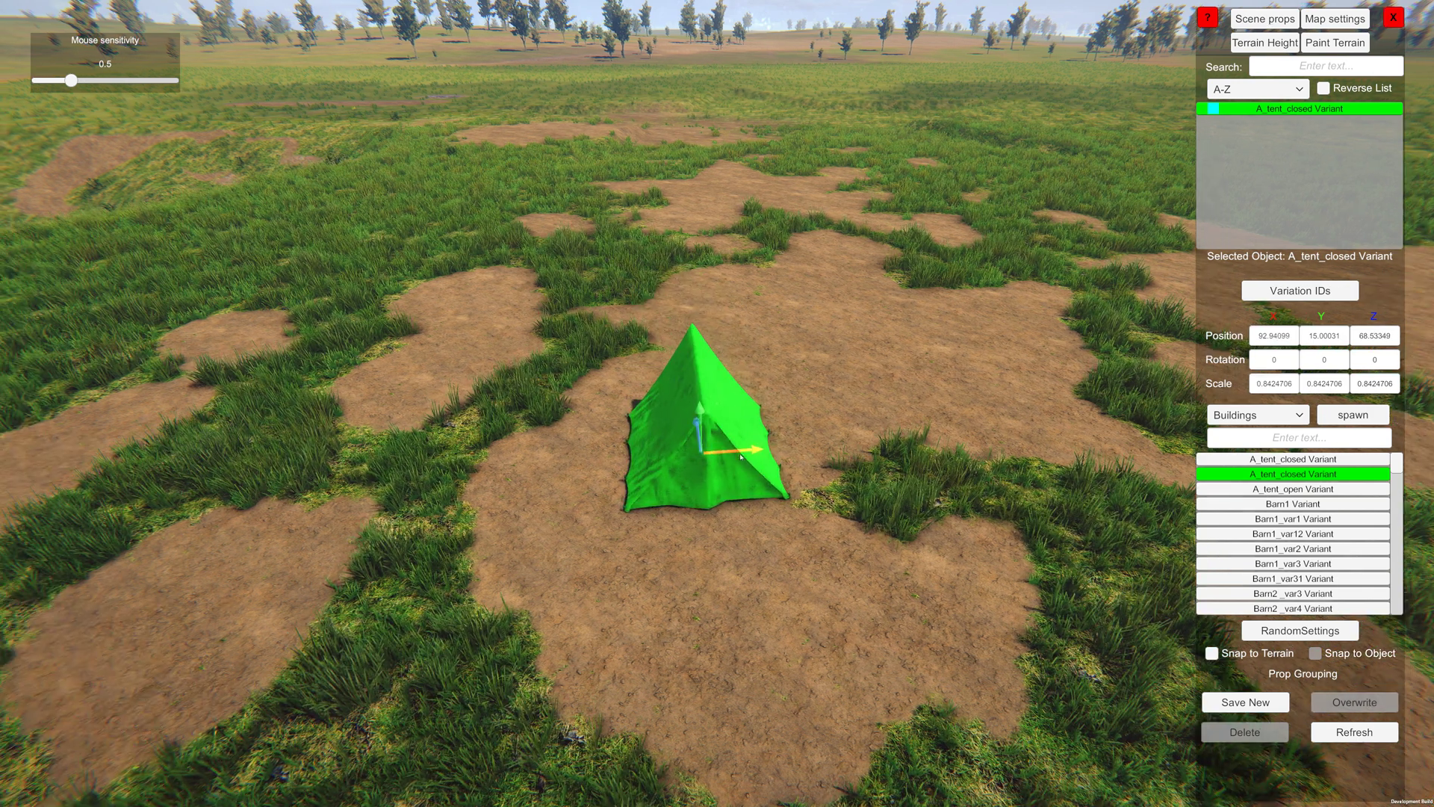
pyautogui.press('a')
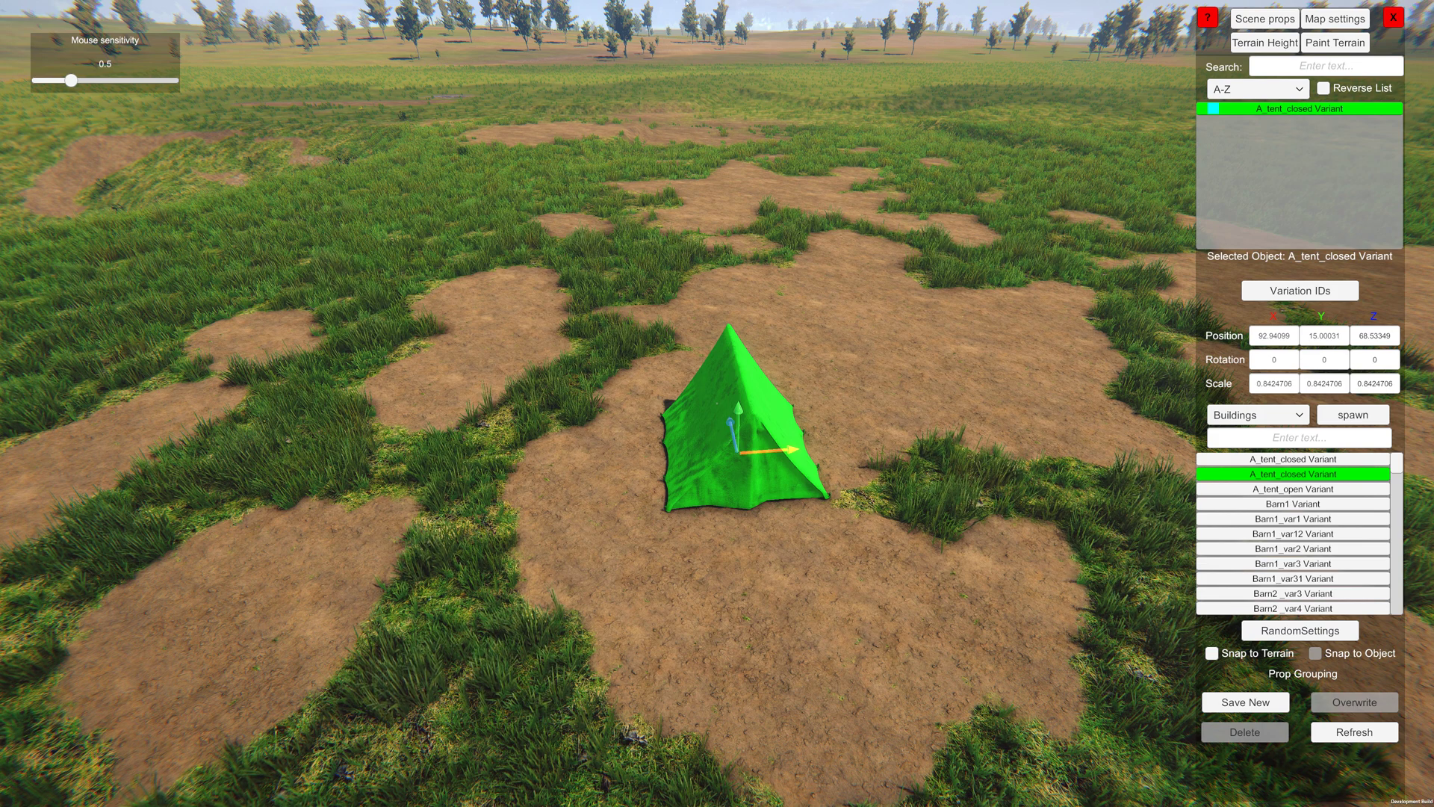
pyautogui.press('d')
pyautogui.press('a')
pyautogui.moveTo(706, 608); pyautogui.dragTo(792, 619, button='right')
pyautogui.press('a')
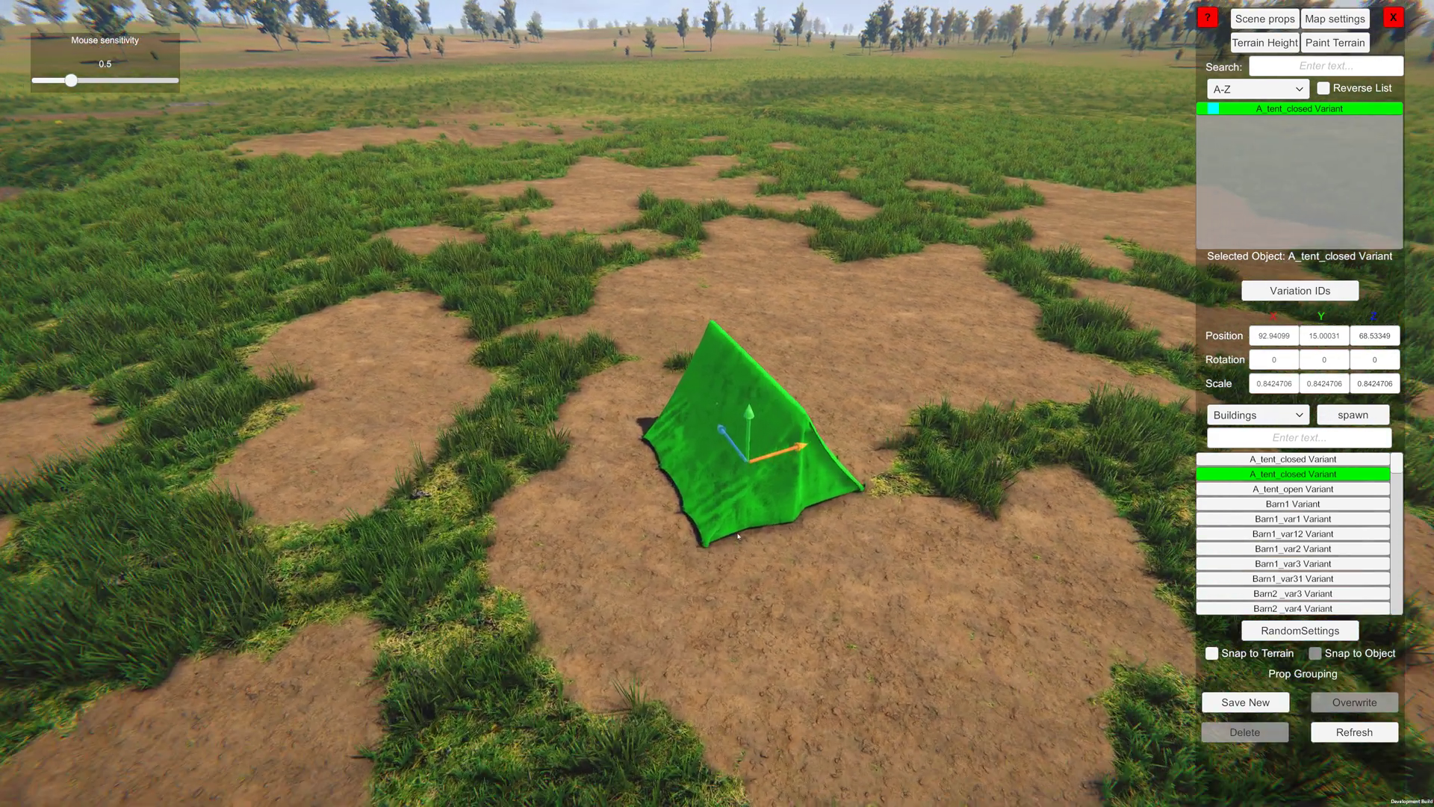
pyautogui.scroll(10, 739, 569)
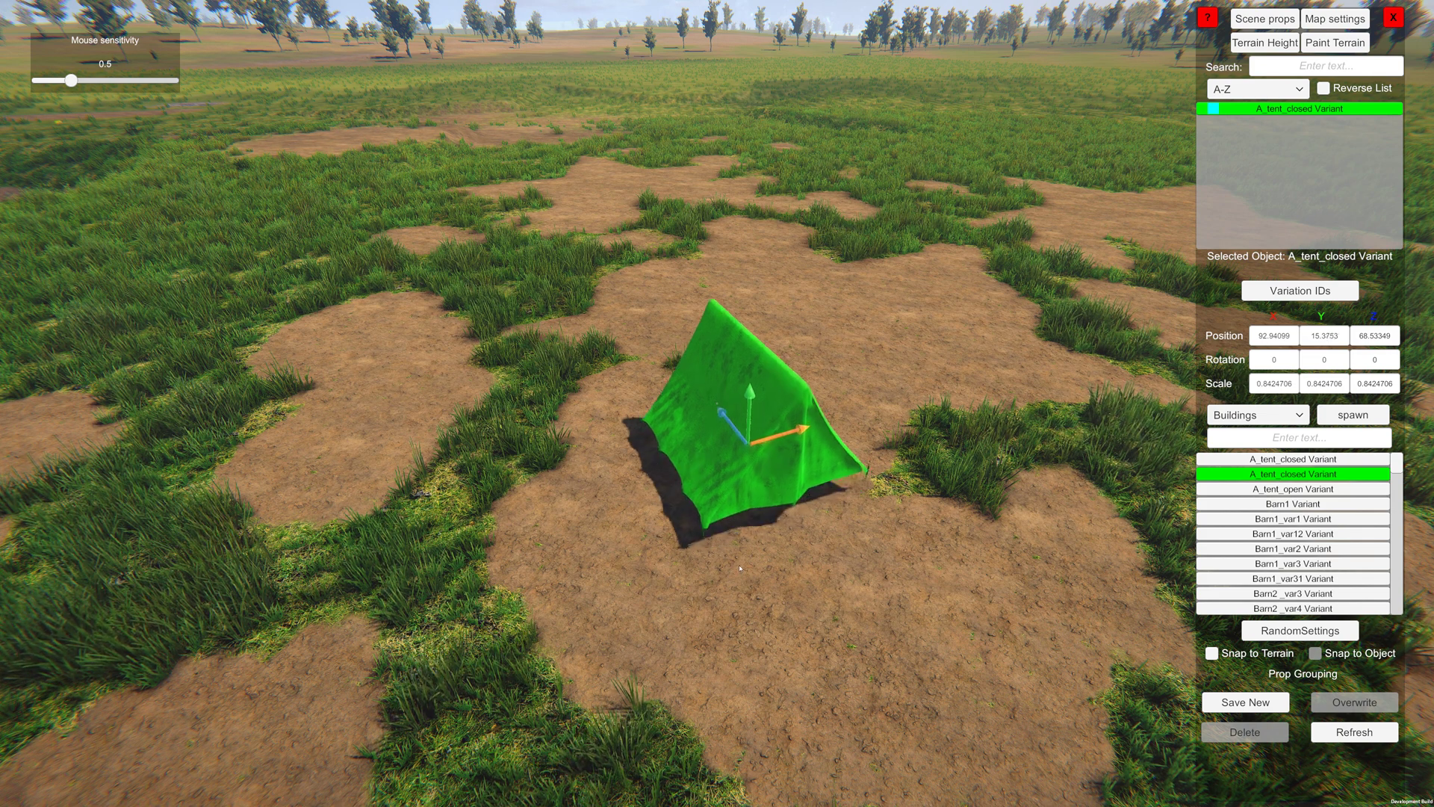
pyautogui.scroll(-5, 741, 572)
pyautogui.scroll(-10, 741, 573)
pyautogui.scroll(12, 740, 572)
pyautogui.scroll(-7, 740, 573)
pyautogui.scroll(8, 741, 572)
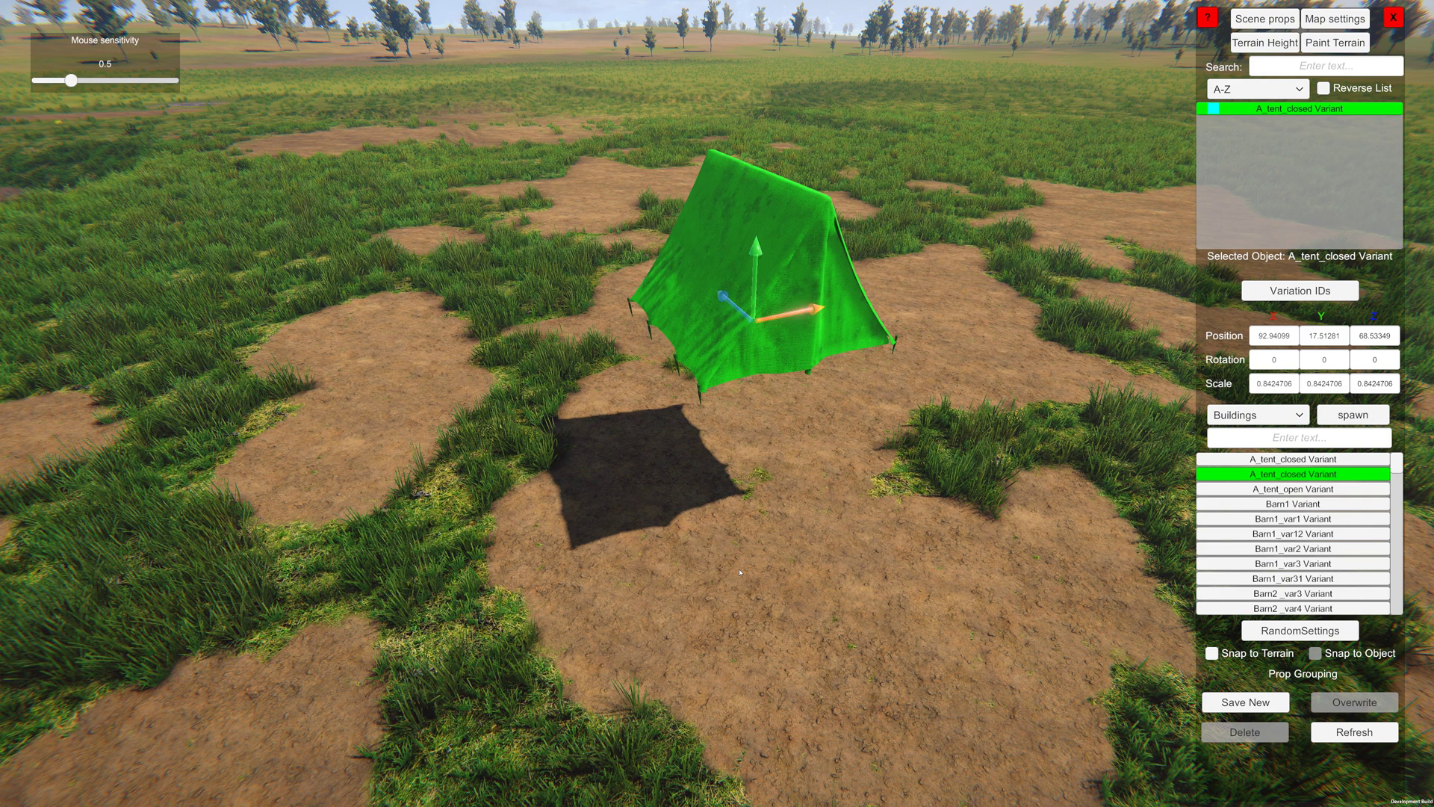
pyautogui.scroll(-5, 740, 572)
pyautogui.moveTo(740, 572); pyautogui.dragTo(740, 573)
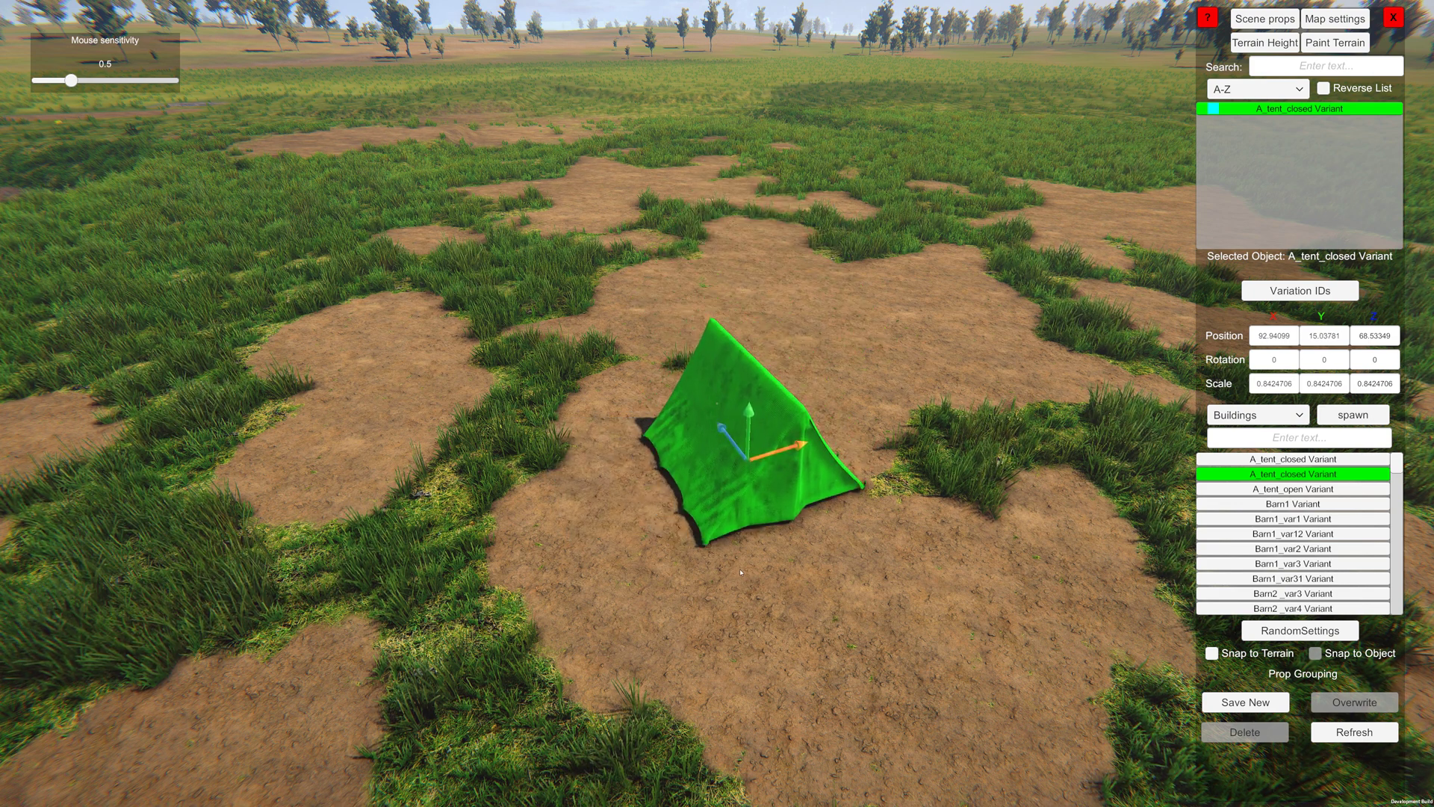
# Rotate the tent freehand to about X 358.35, Y 187, Z 61.37.
pyautogui.press('d')
pyautogui.moveTo(740, 573); pyautogui.dragTo(755, 571, button='right')
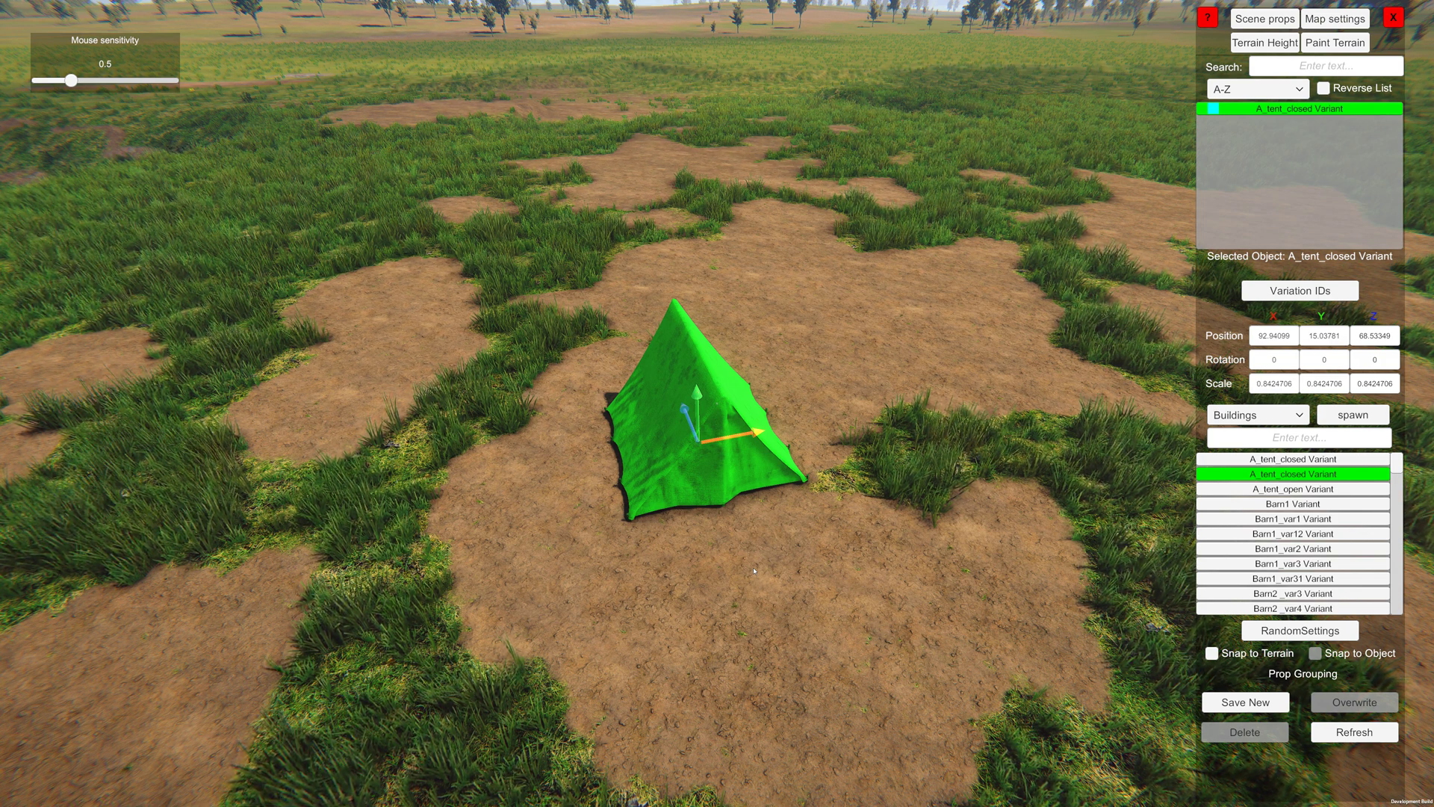
pyautogui.press('a')
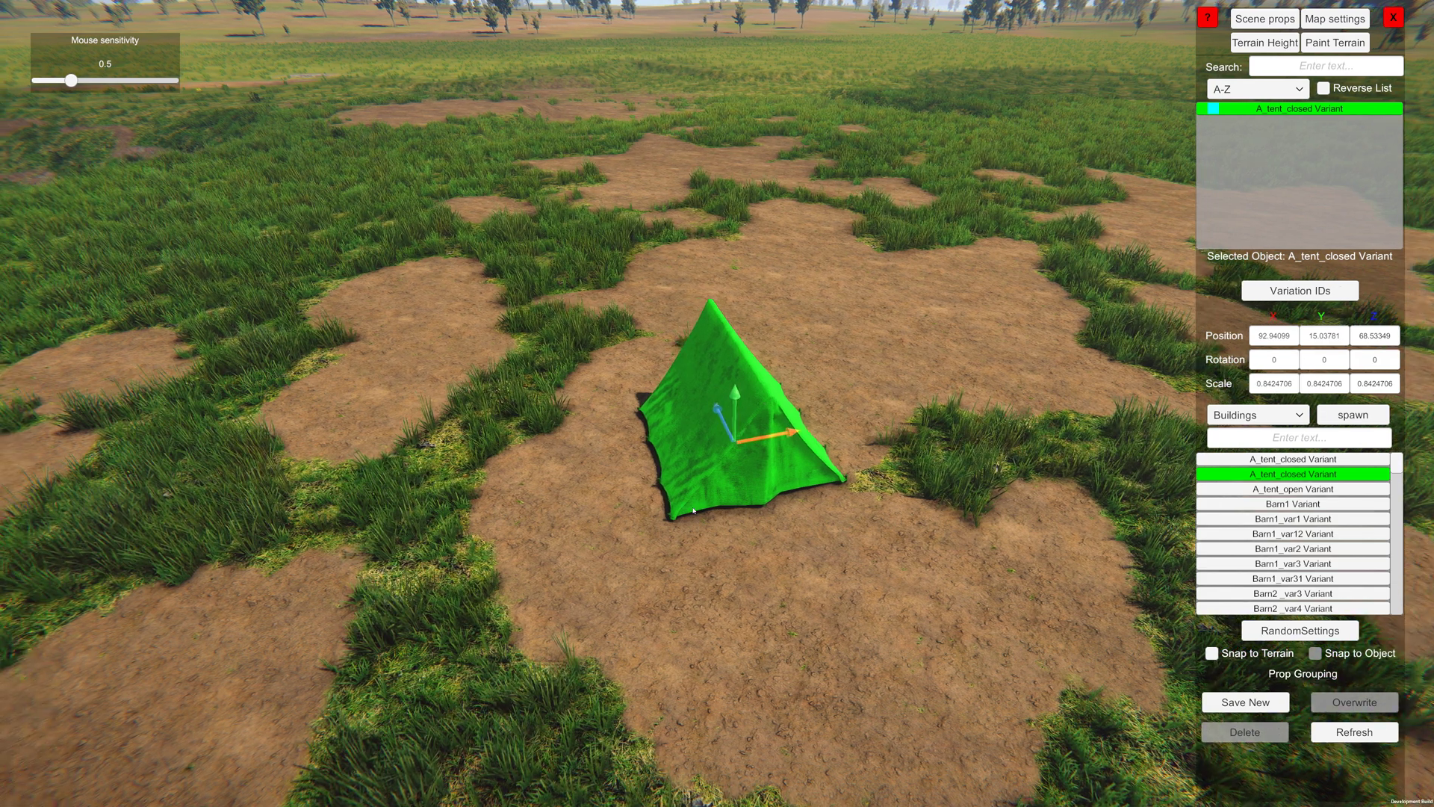
pyautogui.moveTo(693, 511); pyautogui.dragTo(735, 523, button='right')
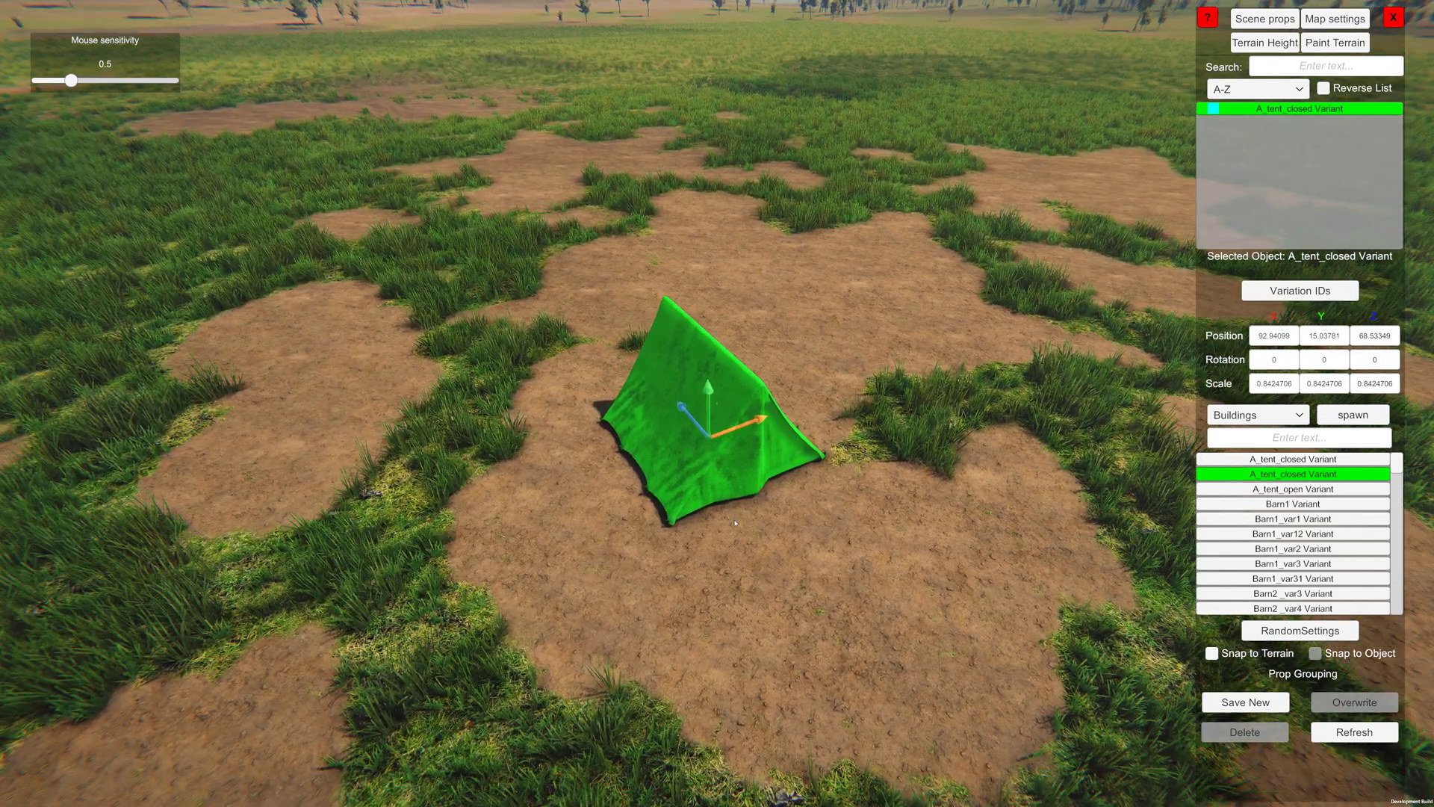
pyautogui.press('w')
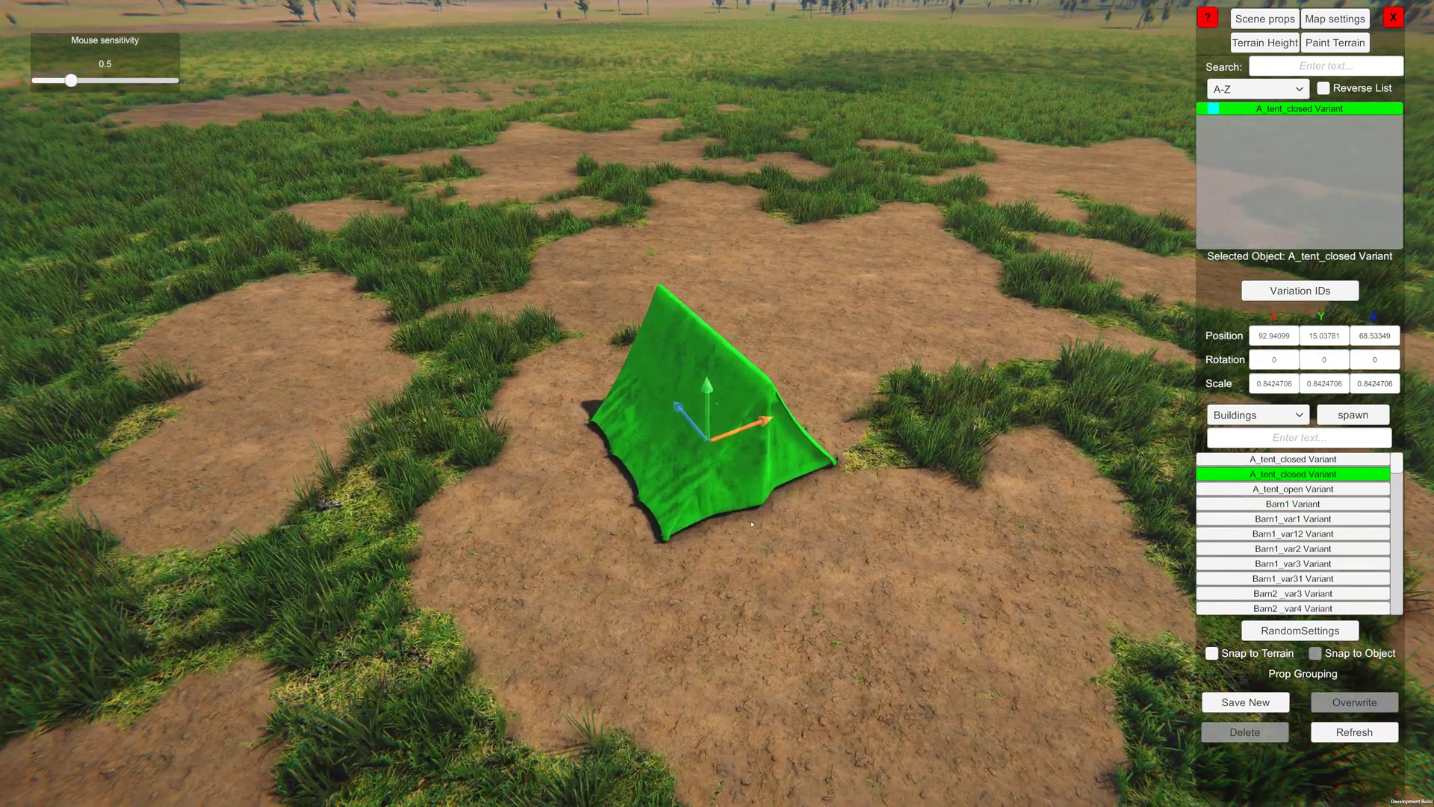
pyautogui.press('a')
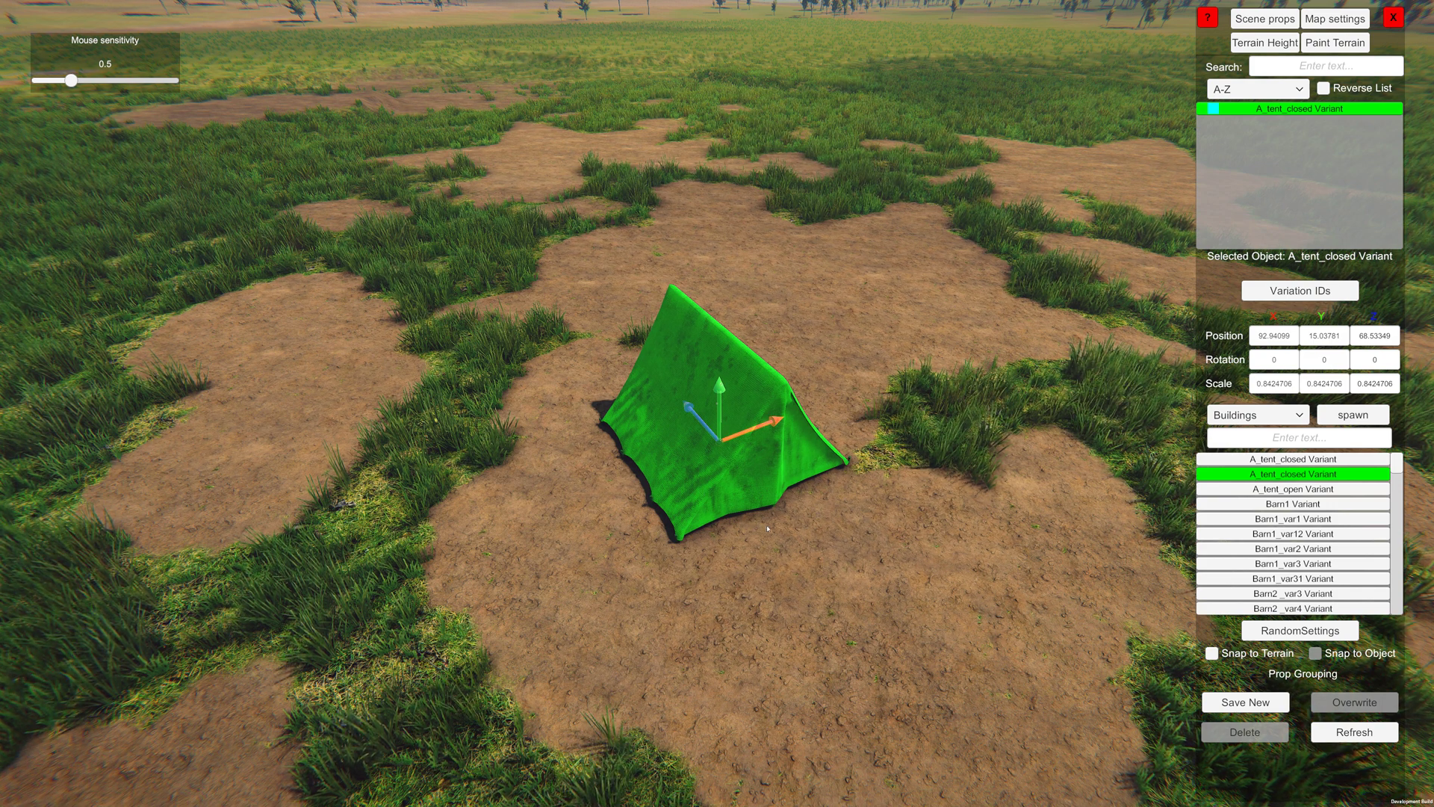
pyautogui.moveTo(798, 474); pyautogui.dragTo(892, 472)
pyautogui.moveTo(731, 451); pyautogui.dragTo(878, 467)
pyautogui.moveTo(673, 582); pyautogui.dragTo(647, 547, button='right')
pyautogui.press('d')
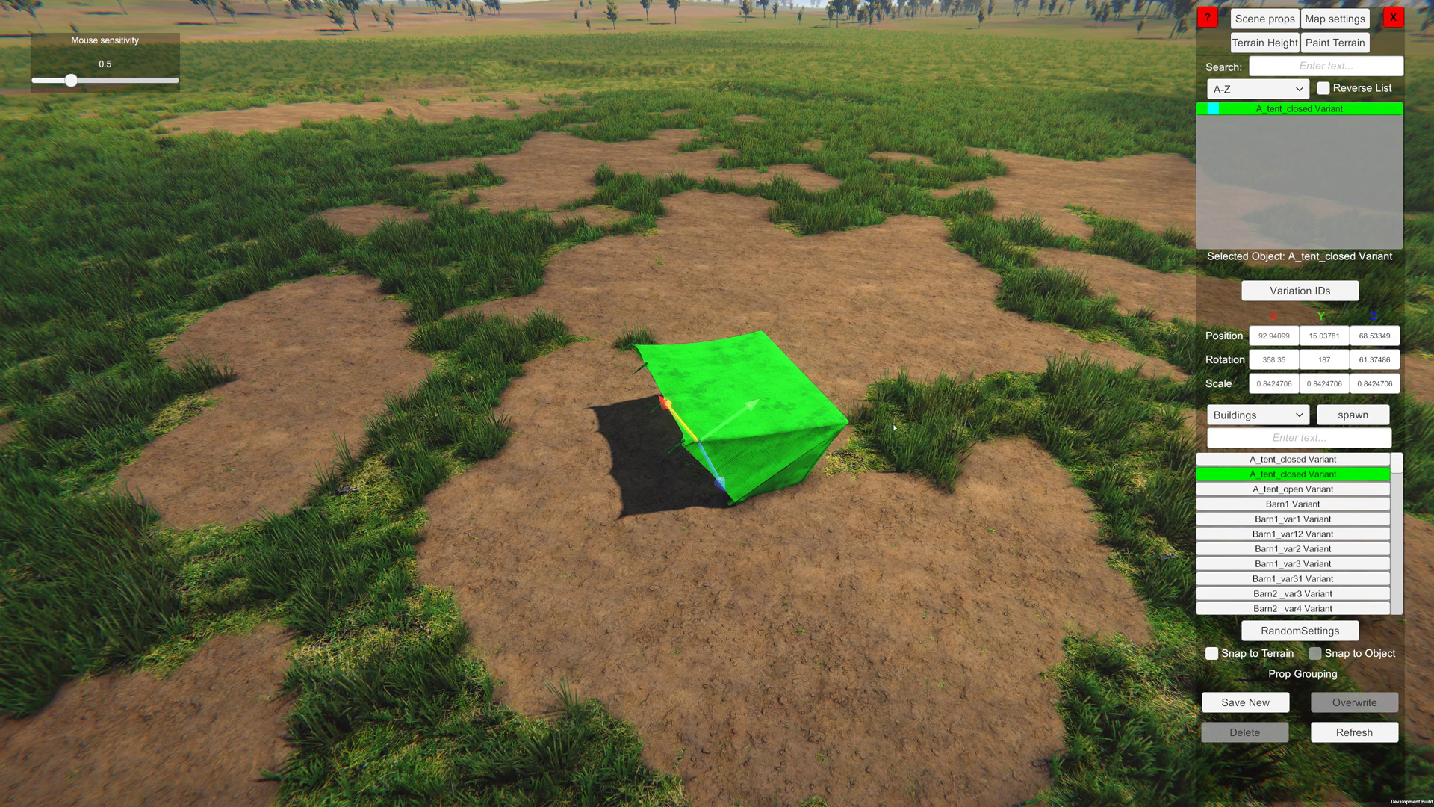
# Open the tilted tent's X rotation value, deselect the tent and select it again.
pyautogui.click(1284, 364)
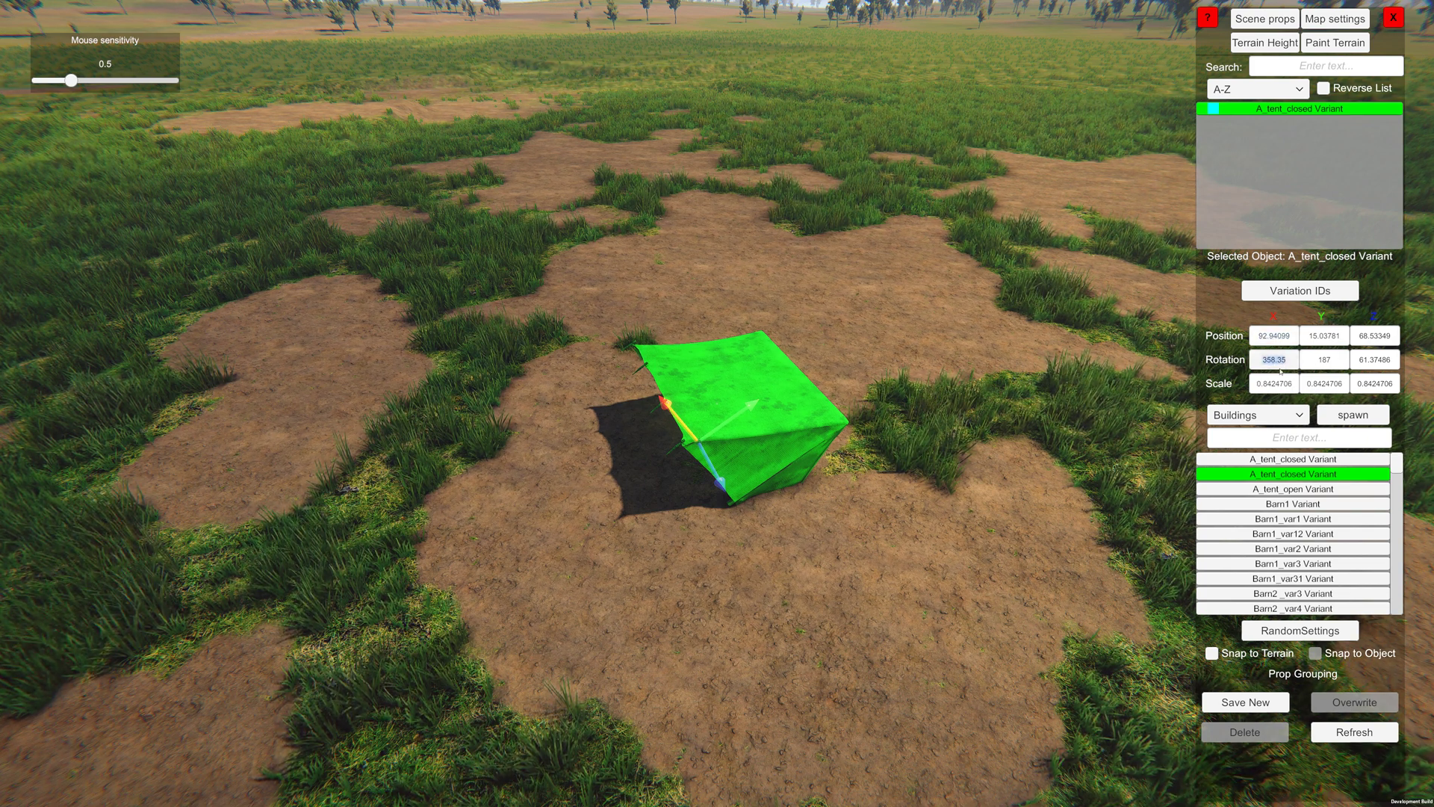
pyautogui.moveTo(868, 426); pyautogui.dragTo(923, 463, button='right')
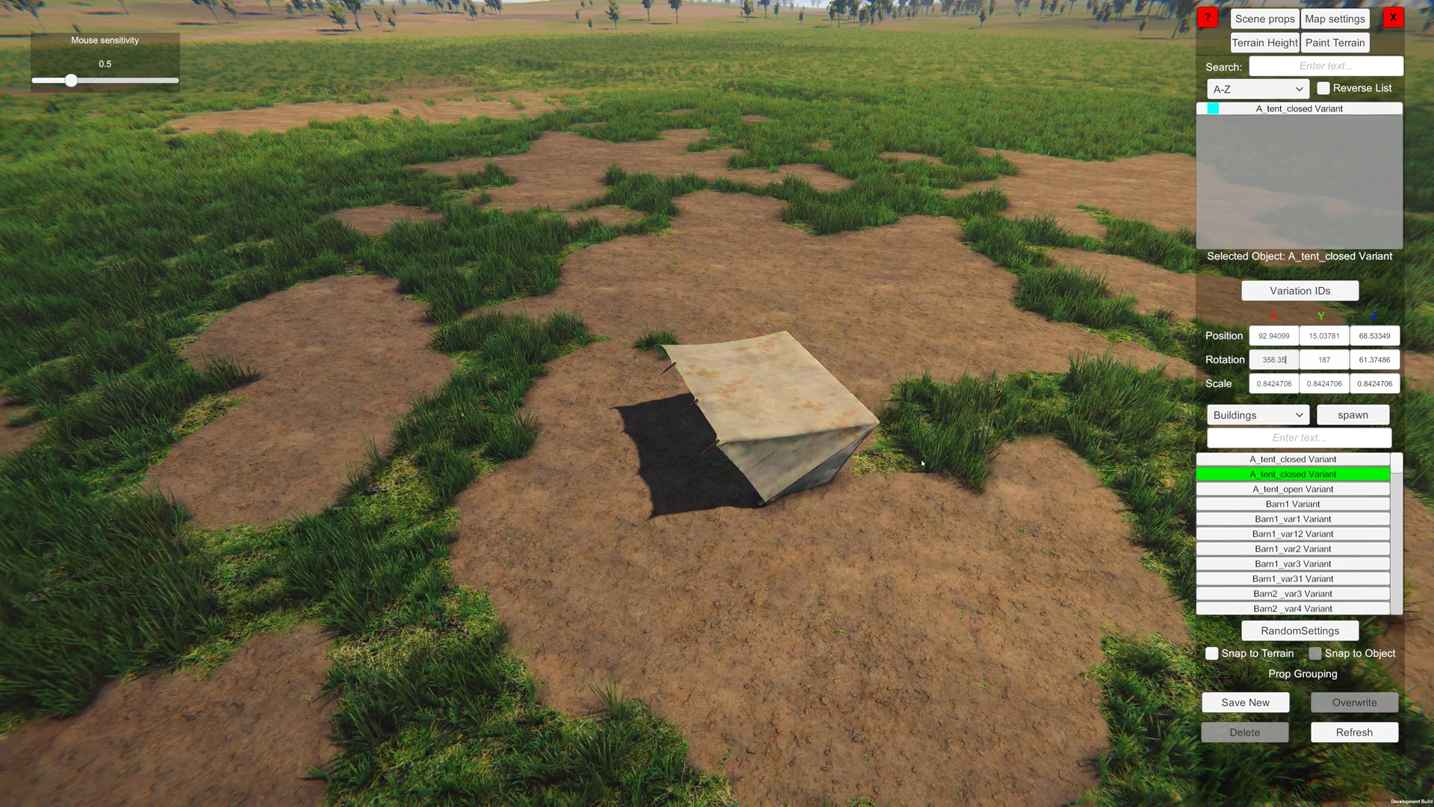
pyautogui.click(742, 422)
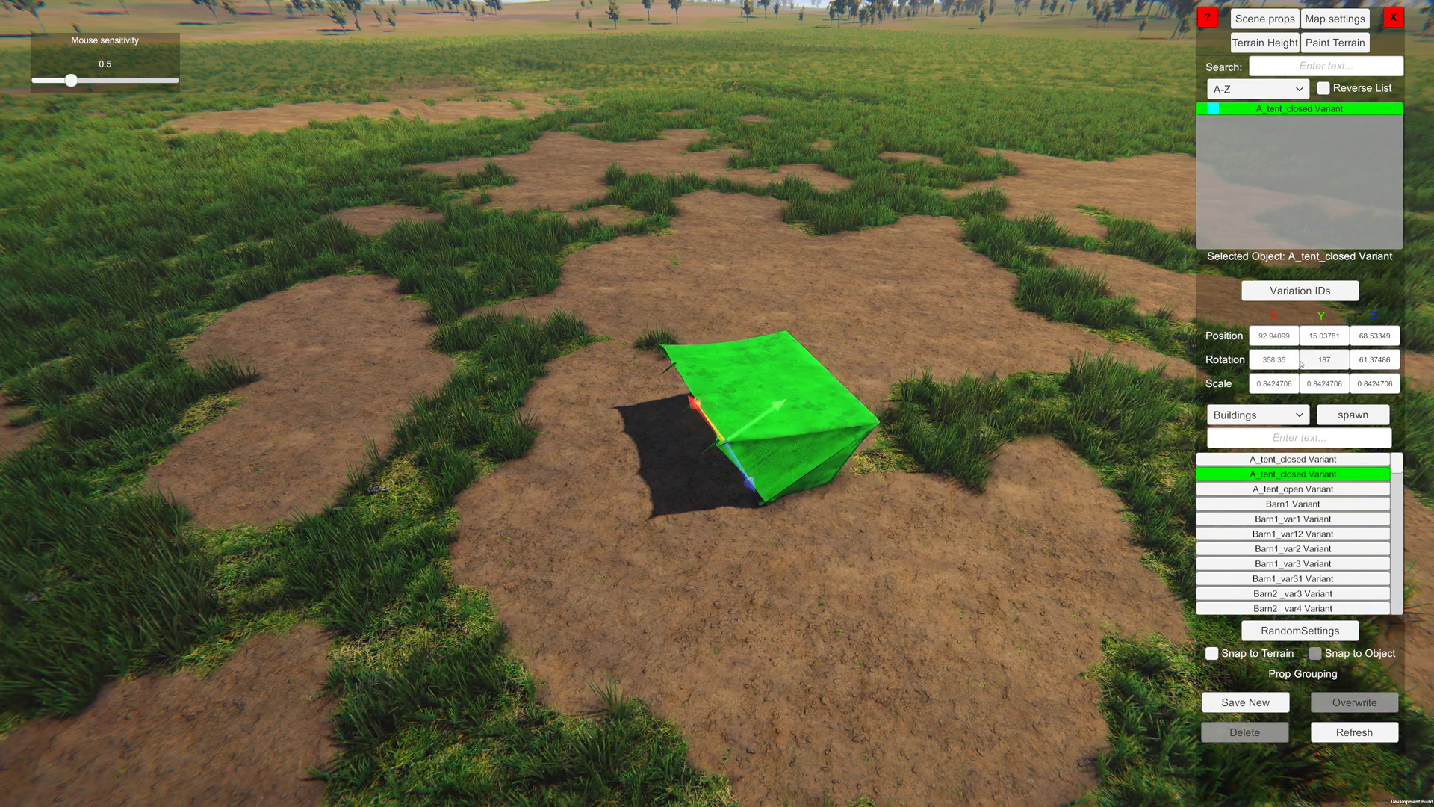
# Duplicate the tilted tent, reset the copy's rotation to 0 and place it at about X 98.9, Y 15, Z 70.6.
pyautogui.hotkey('ctrl', 'd')
pyautogui.press('d')
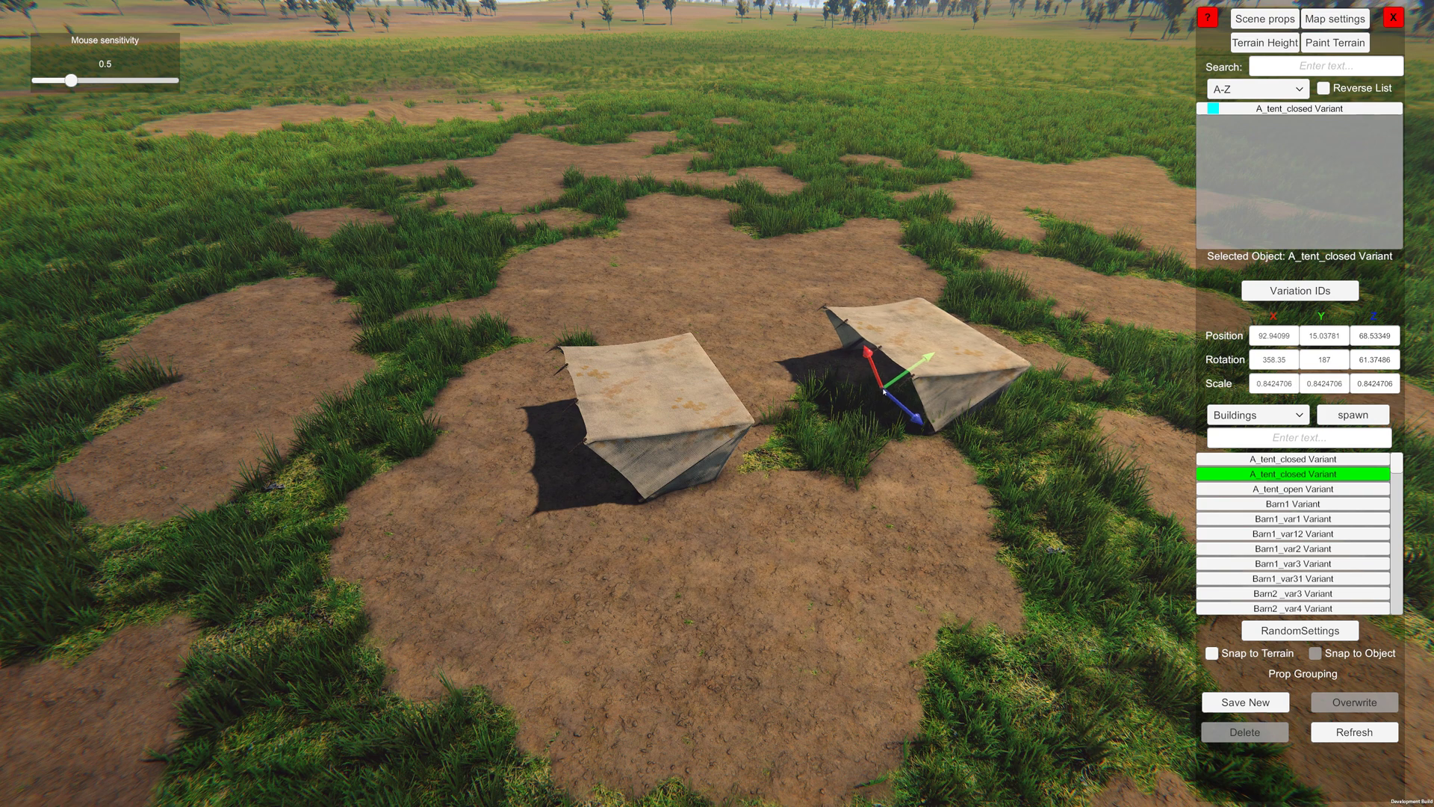
pyautogui.press('r')
pyautogui.press('d')
pyautogui.click(812, 307)
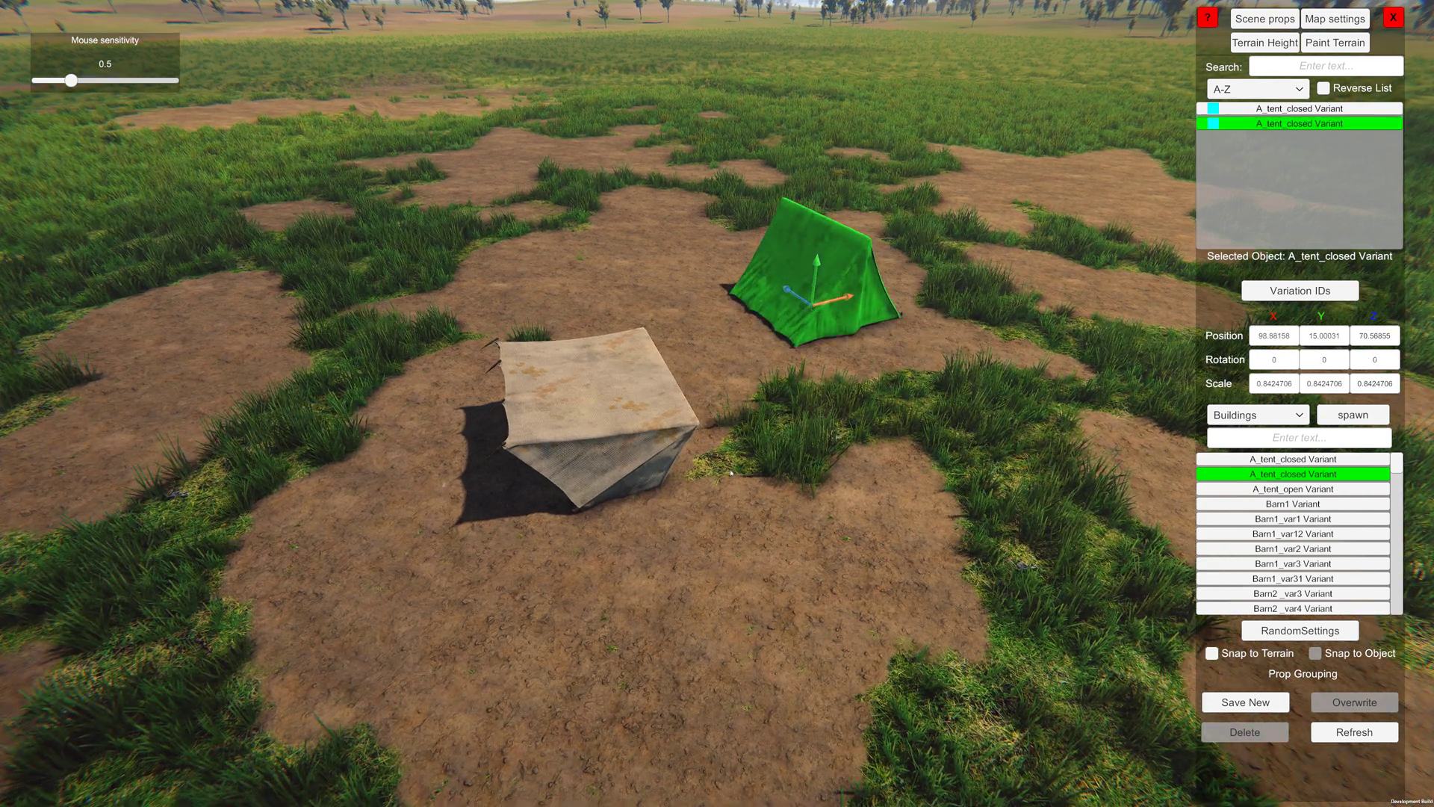
# Select the two tents alternately to compare their position and rotation values, ending on the tilted tent.
pyautogui.click(582, 402)
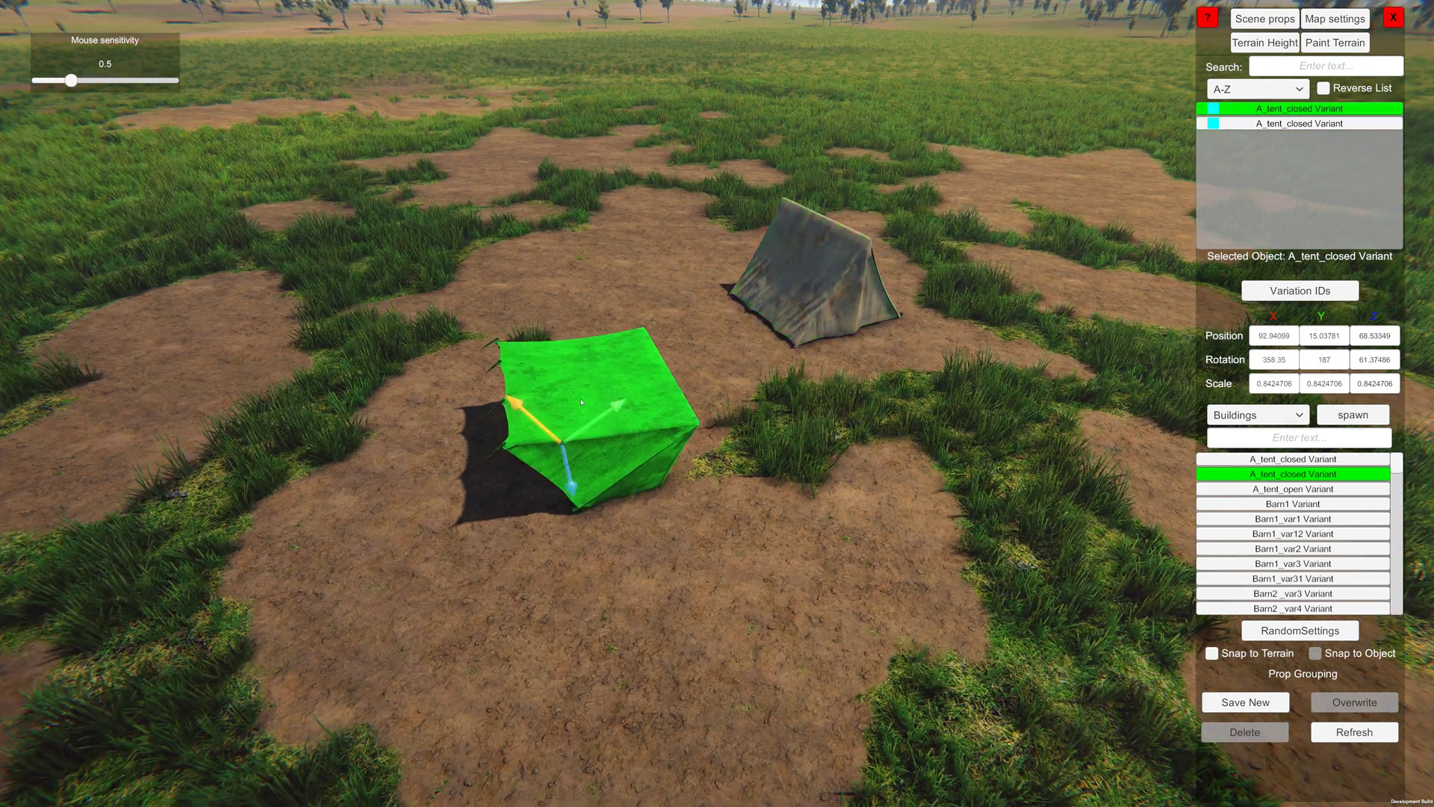
pyautogui.click(845, 302)
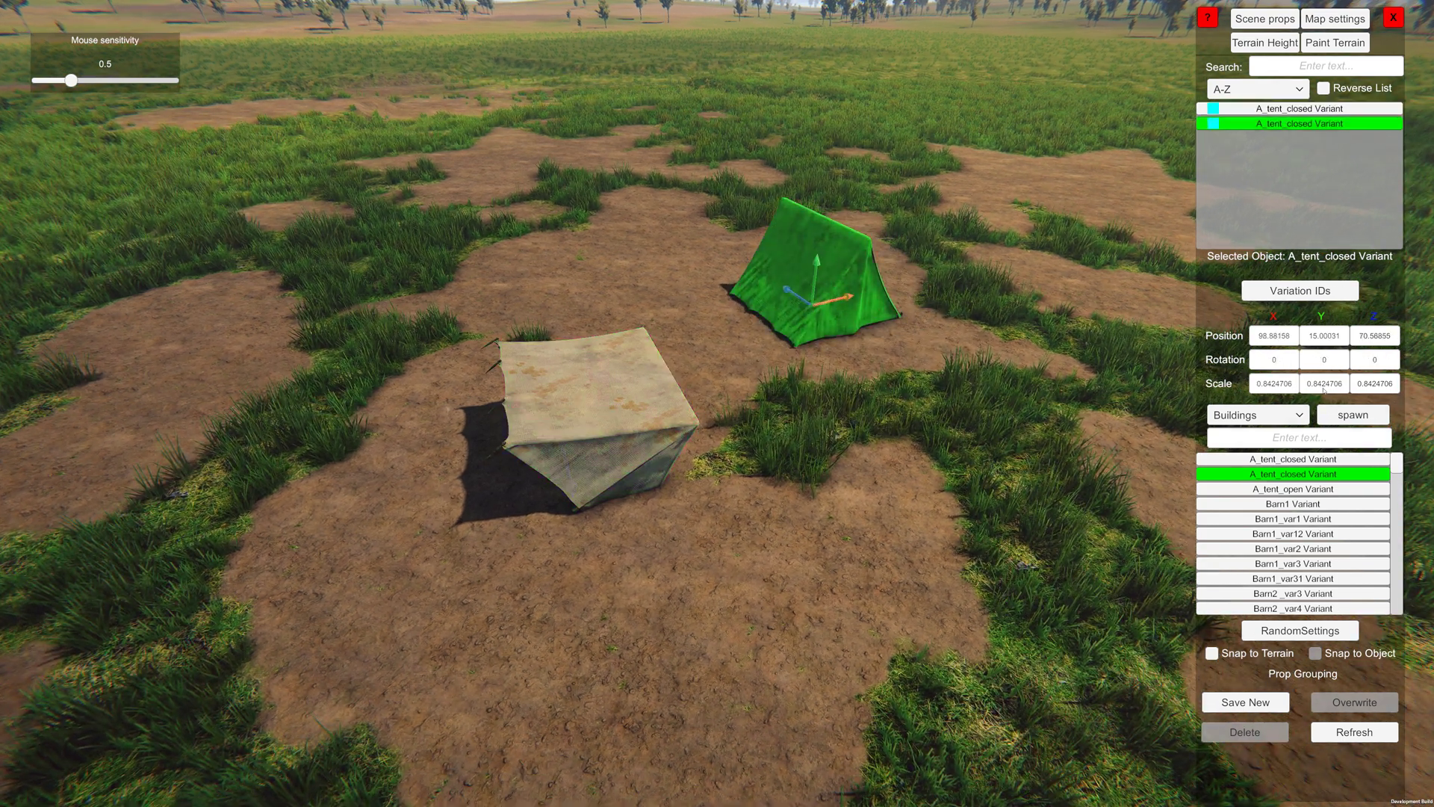
pyautogui.click(607, 402)
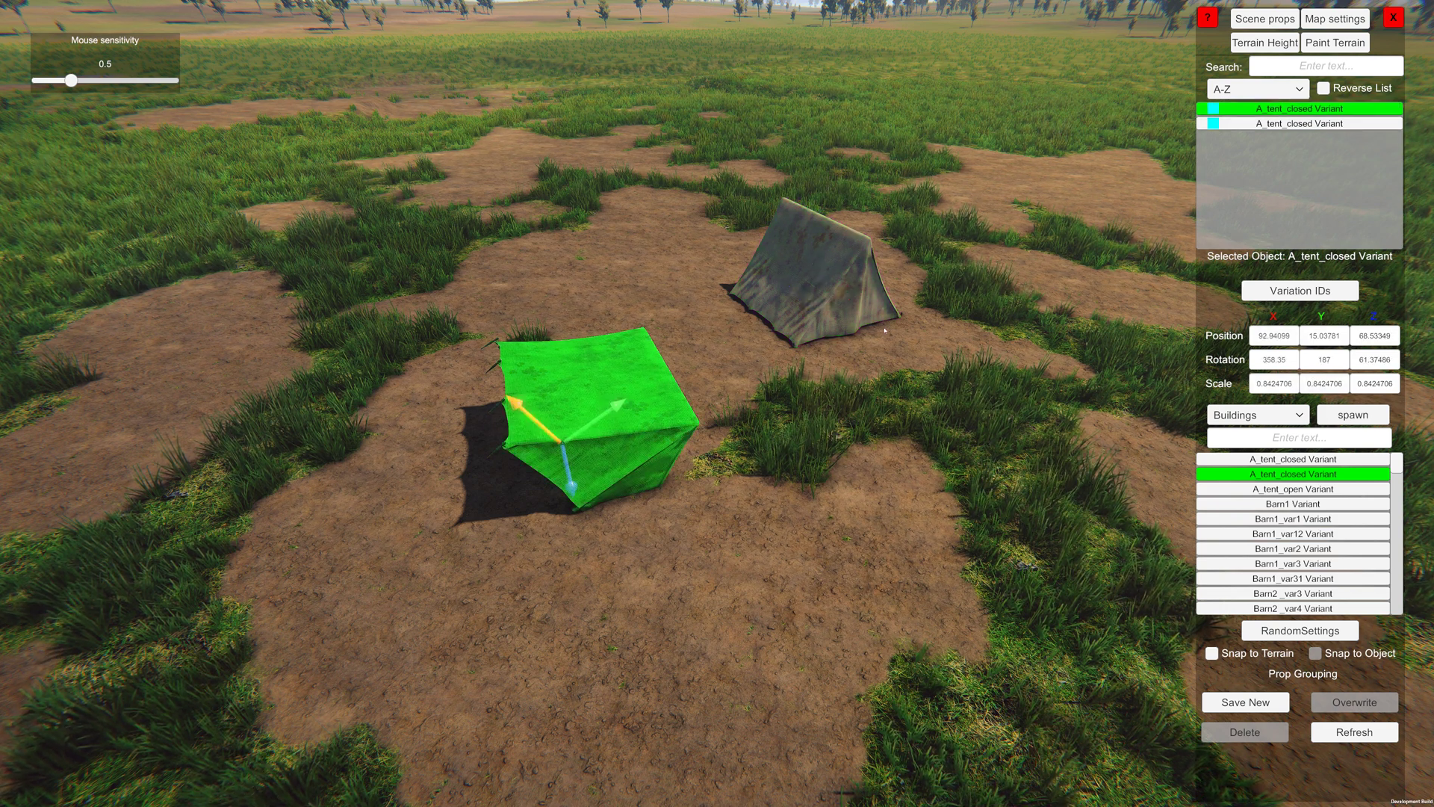
pyautogui.click(822, 314)
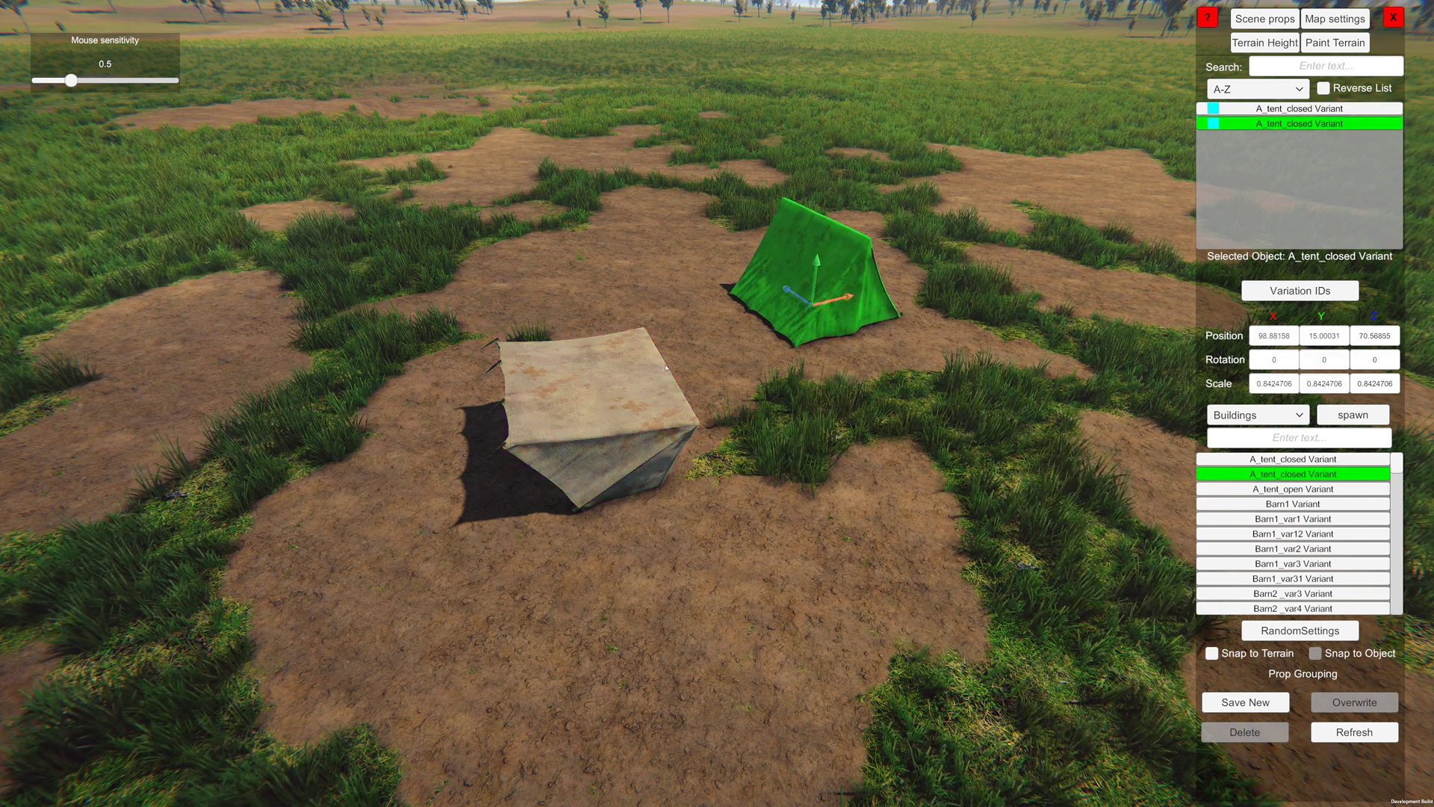
pyautogui.click(614, 411)
pyautogui.click(813, 307)
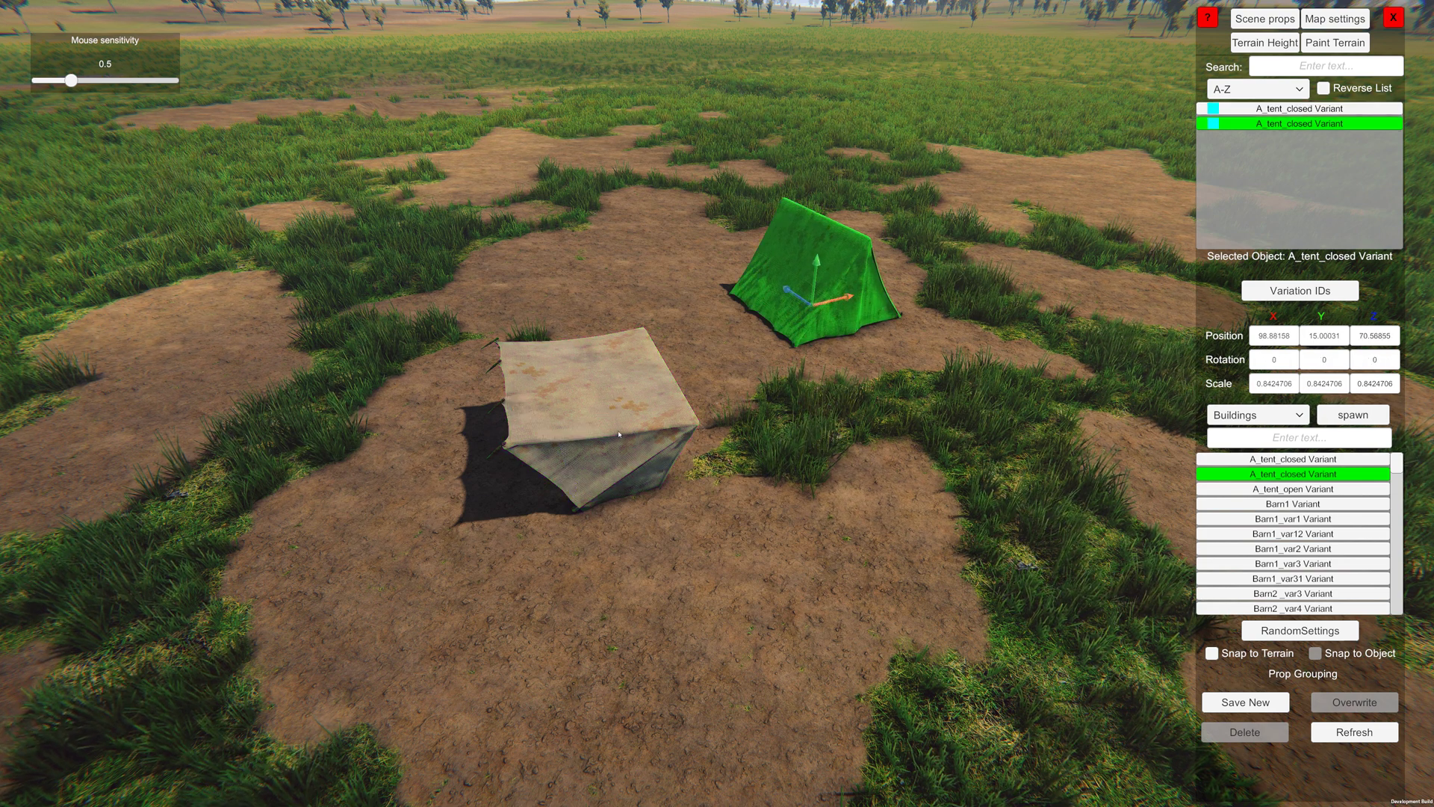
pyautogui.click(619, 435)
# Rotate the tilted tent freehand back upright, to about Y 194 and Z 2.
pyautogui.press('w')
pyautogui.press('a')
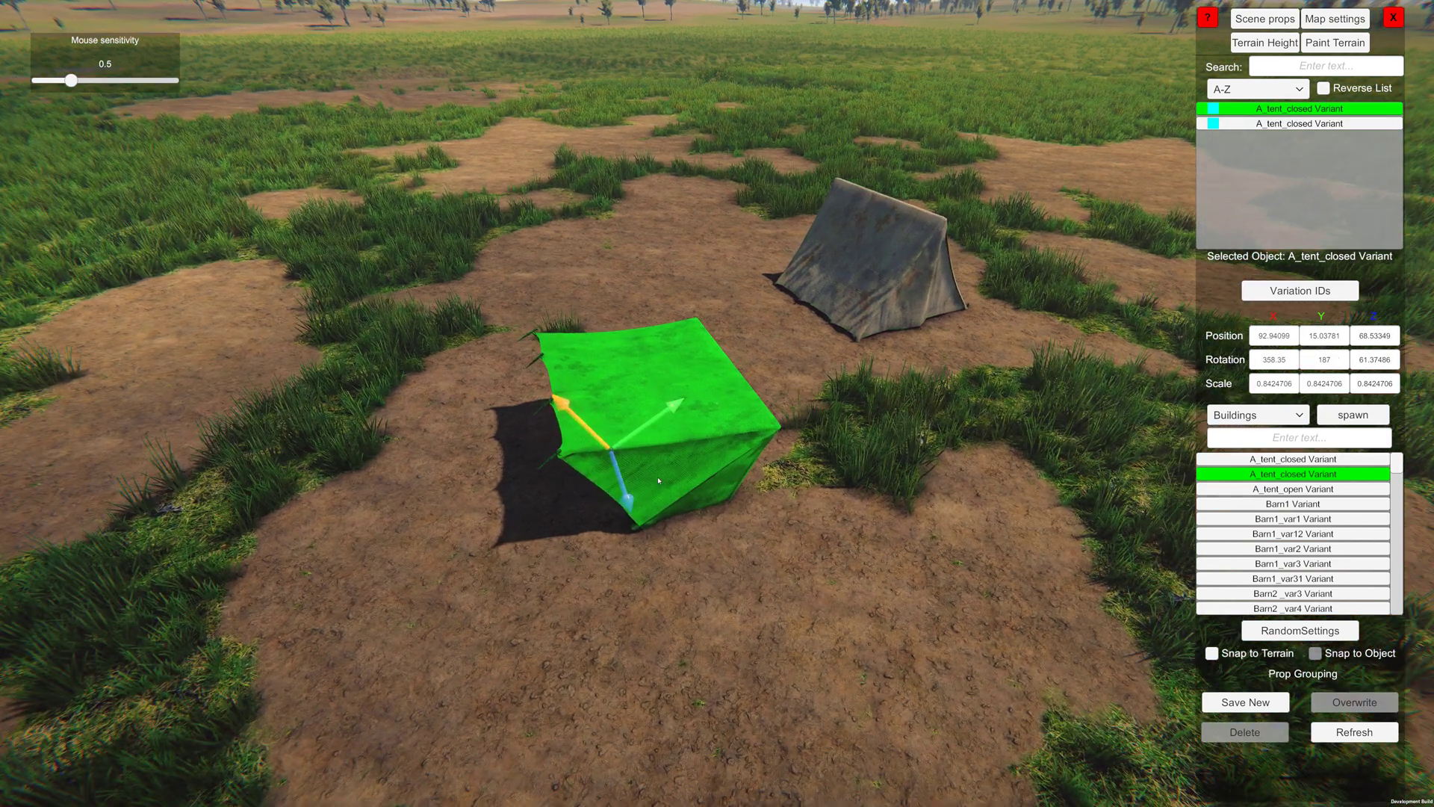
pyautogui.press('a')
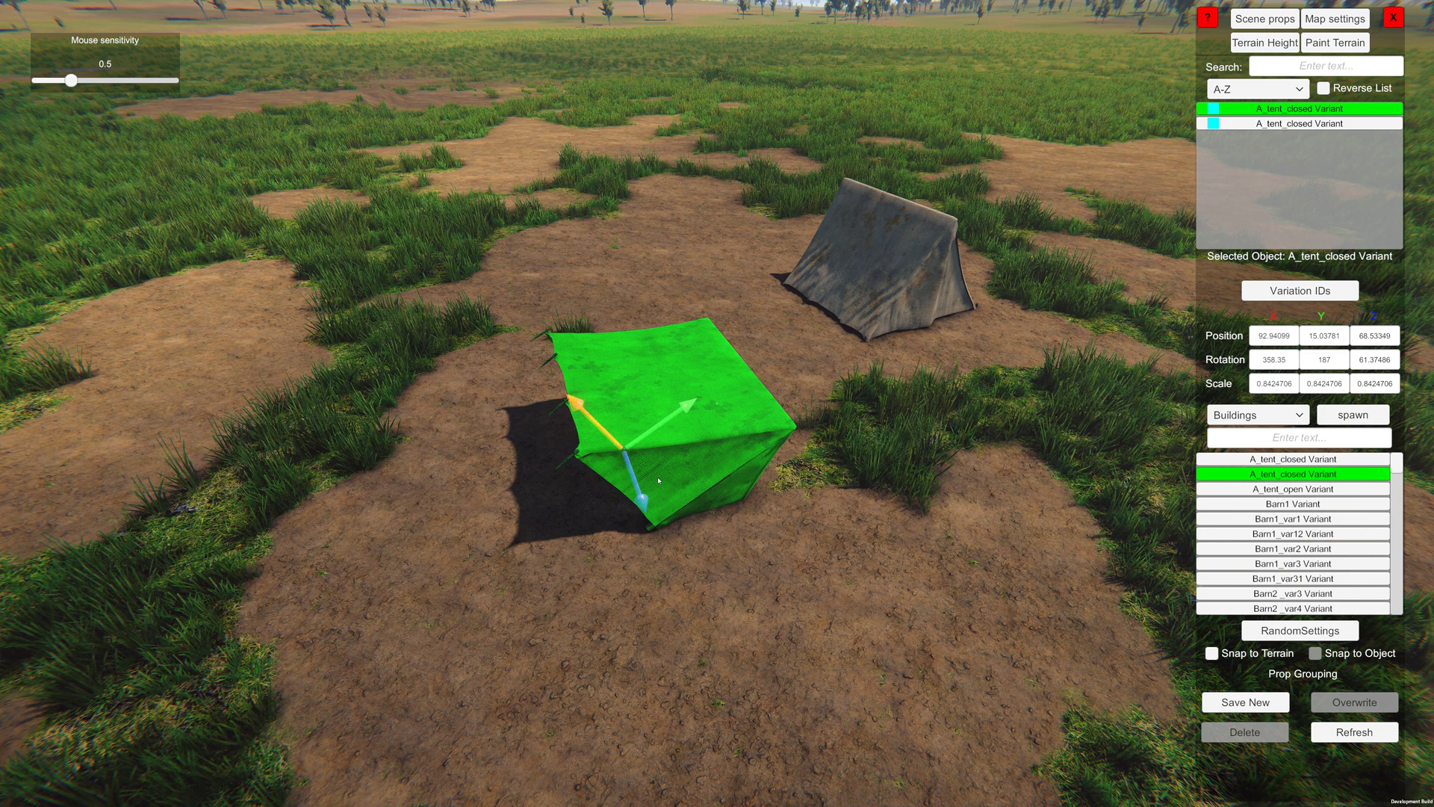
pyautogui.moveTo(678, 498); pyautogui.dragTo(741, 498)
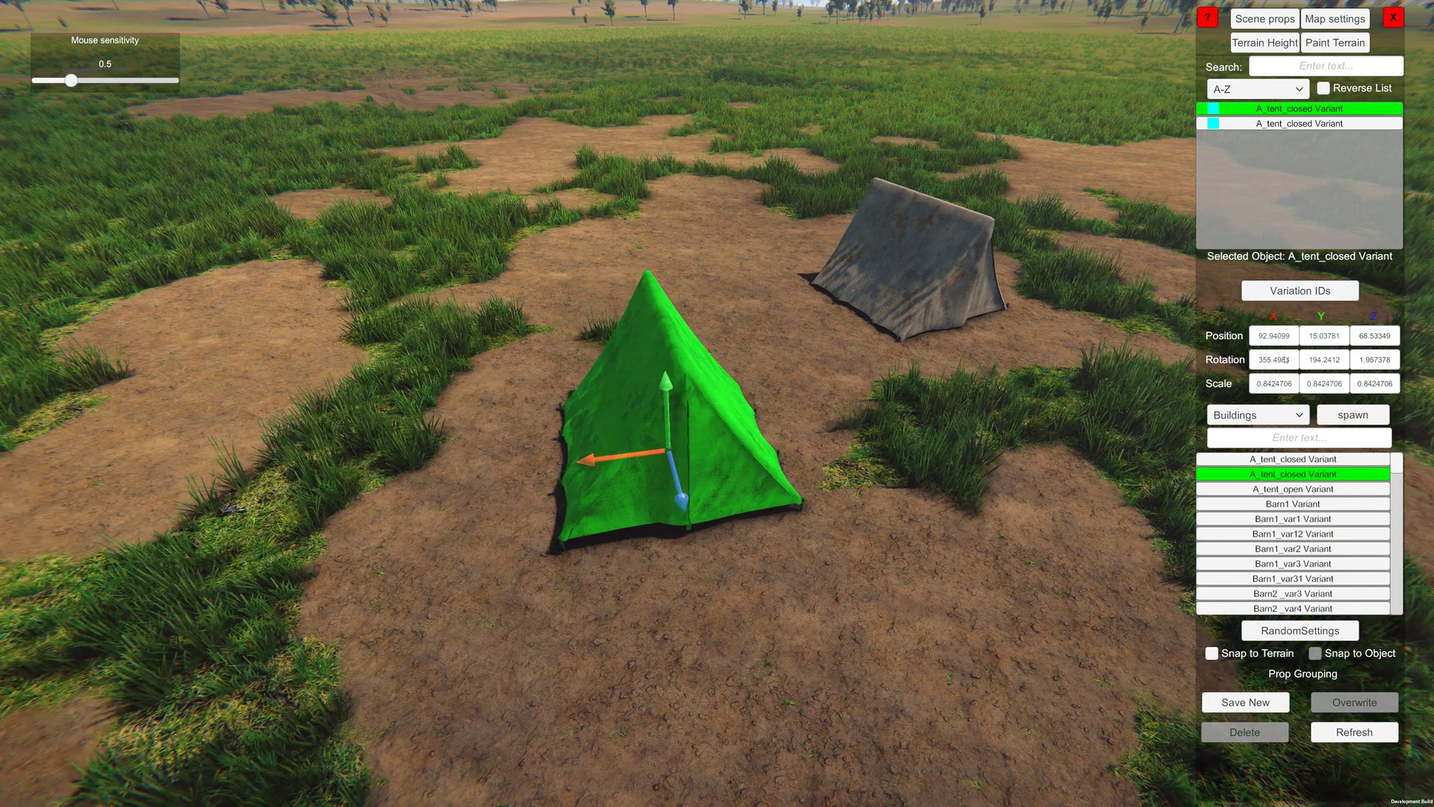
# Set the selected tent's X, Y and Z rotation to 0.
pyautogui.click(1274, 359)
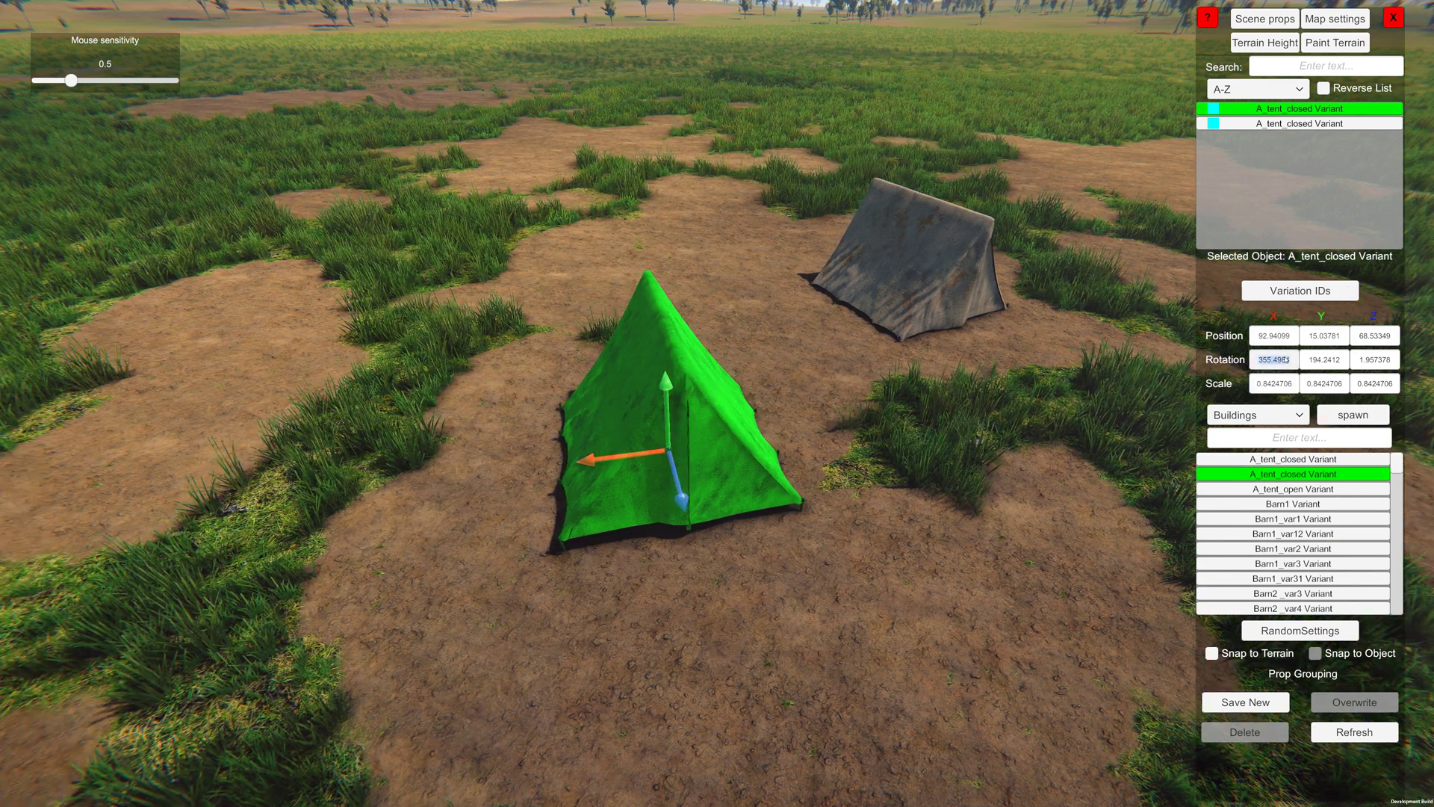
pyautogui.press('Return')
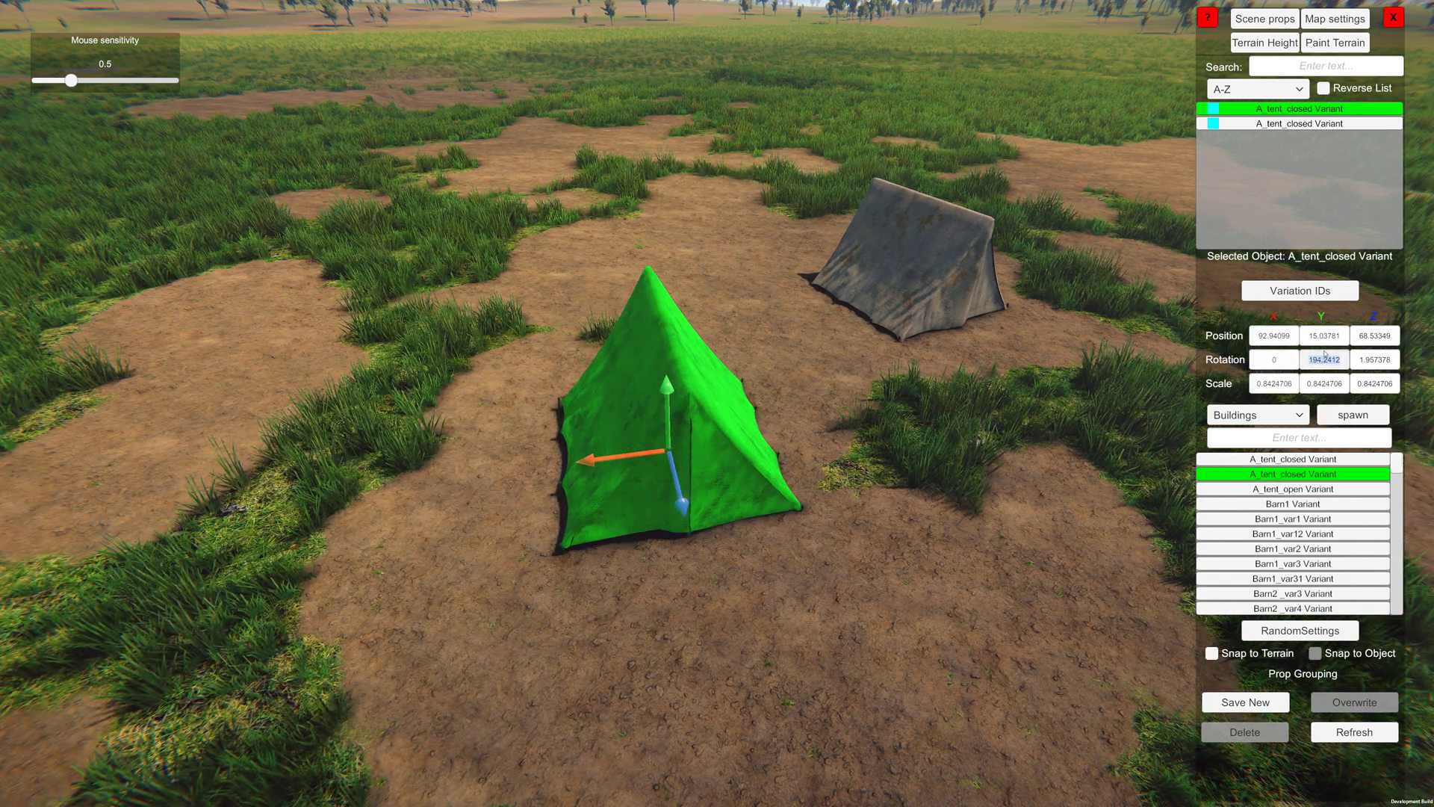
pyautogui.press('Return')
pyautogui.click(1361, 359)
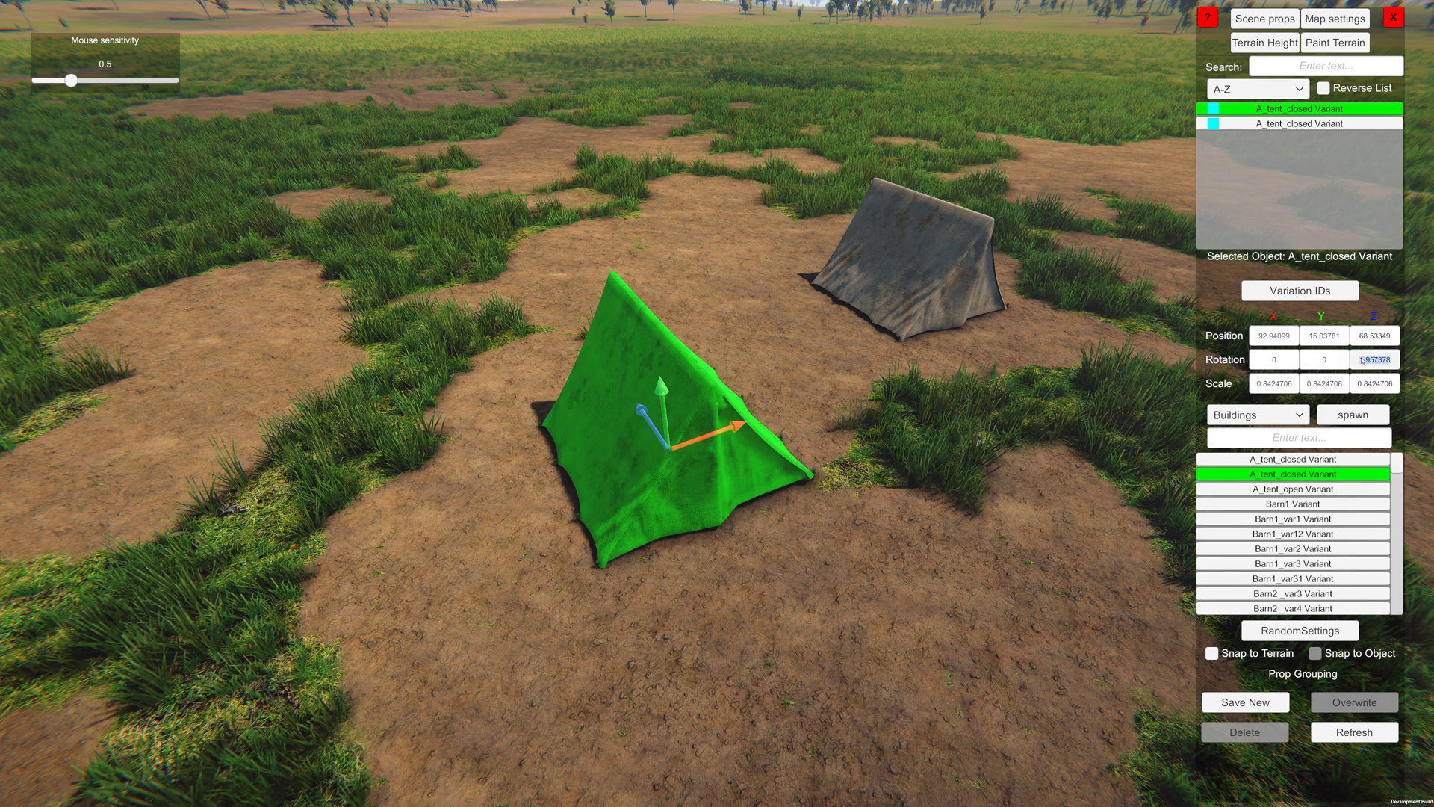
pyautogui.write('0')
pyautogui.press('Return')
# Set the selected tent's Y rotation to 90.
pyautogui.moveTo(931, 381); pyautogui.dragTo(773, 517, button='right')
pyautogui.click(1334, 358)
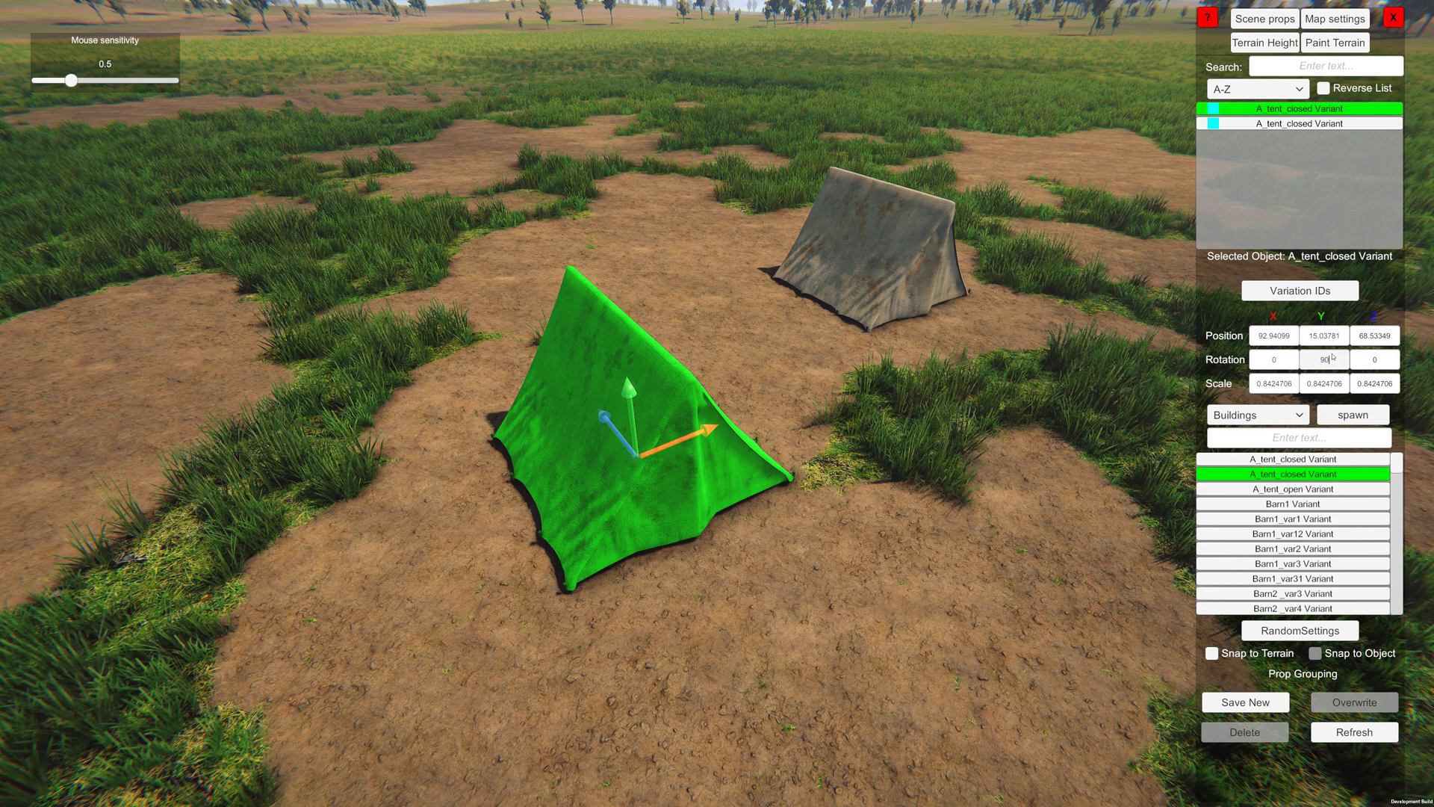
pyautogui.press('Return')
# Scale the rotated tent uniformly to about 0.89 on all three axes.
pyautogui.moveTo(1046, 389); pyautogui.dragTo(889, 417, button='right')
pyautogui.press('a')
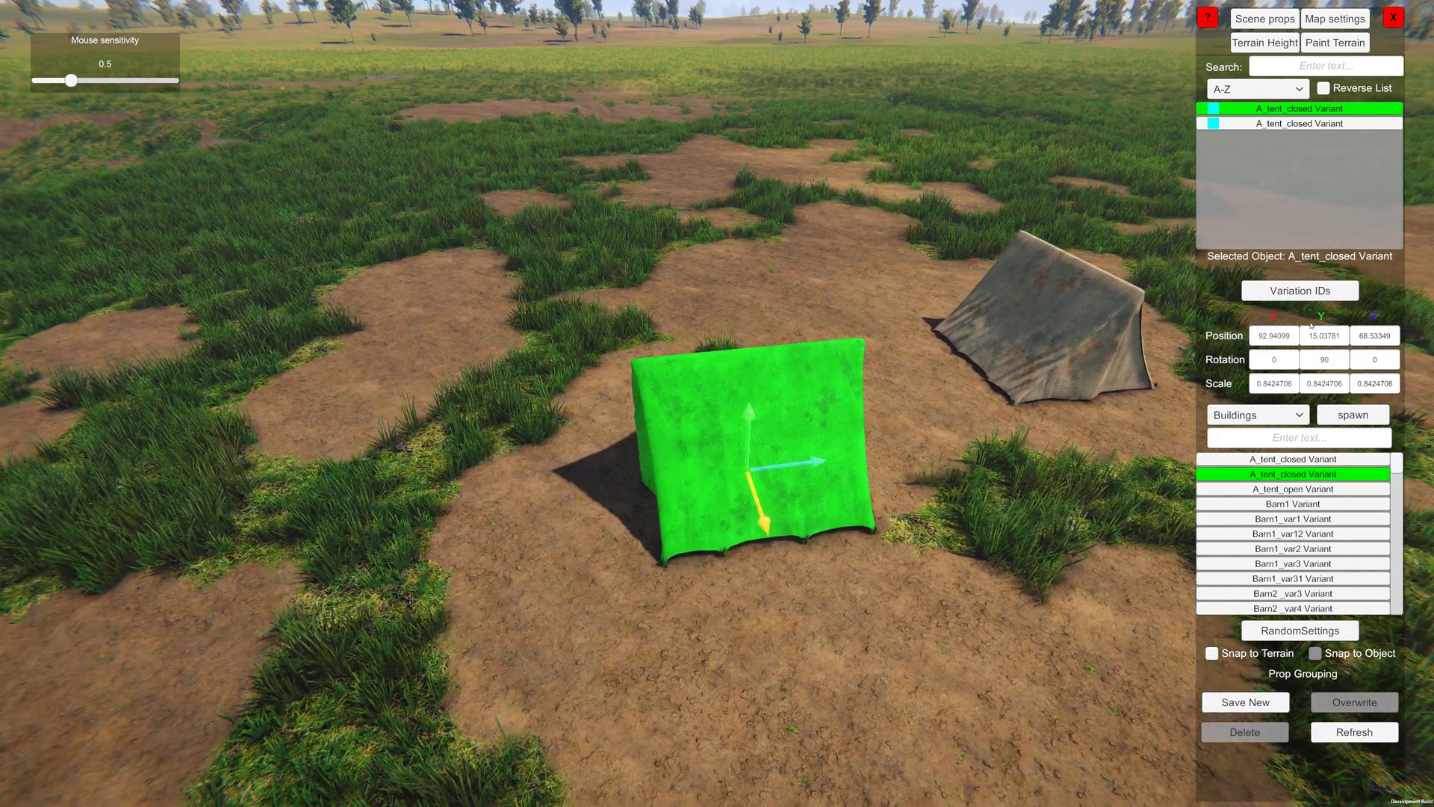
pyautogui.press('a')
pyautogui.moveTo(530, 443); pyautogui.dragTo(732, 503, button='right')
pyautogui.press('s')
pyautogui.press('w')
pyautogui.press('d')
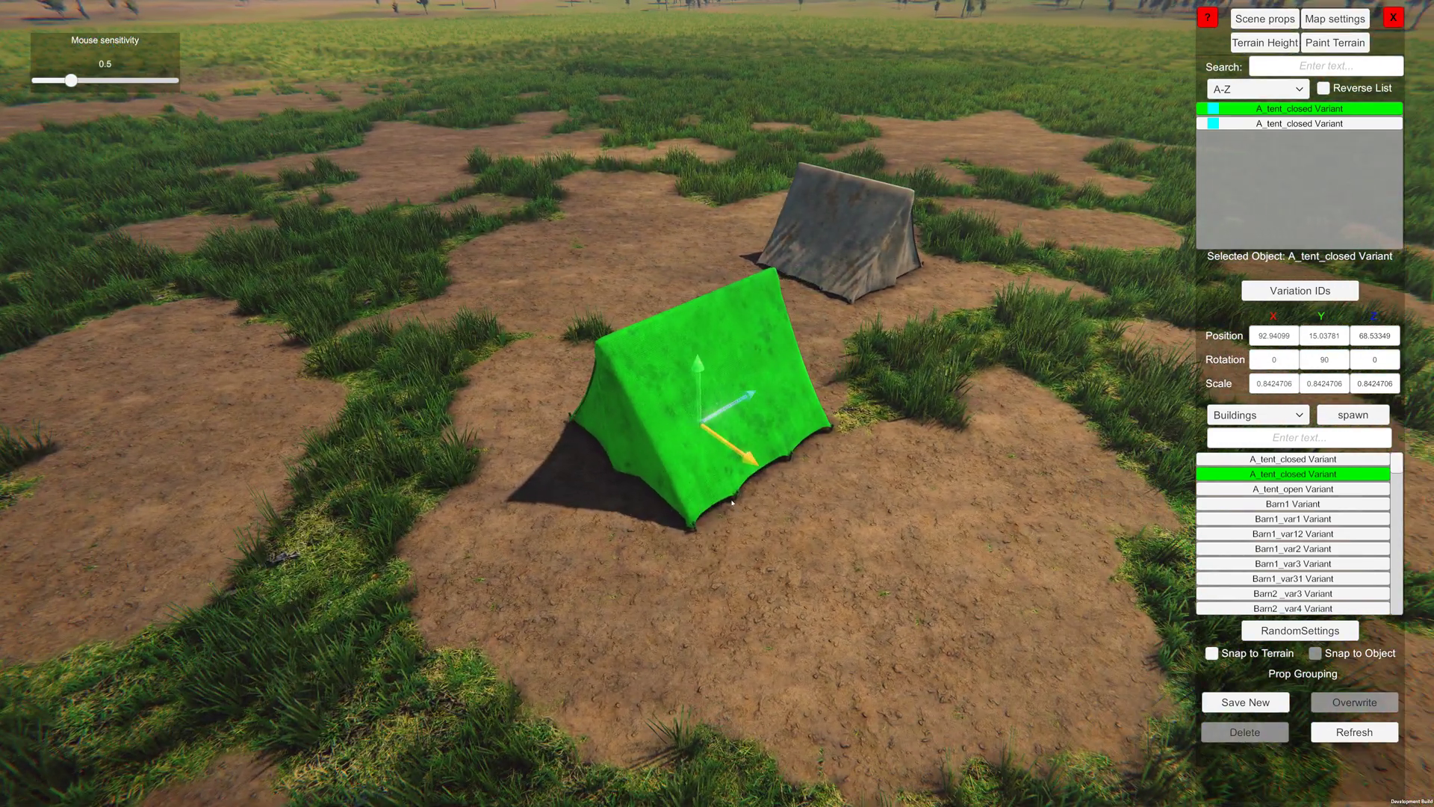
pyautogui.moveTo(688, 498); pyautogui.dragTo(680, 490)
pyautogui.scroll(-20, 680, 490)
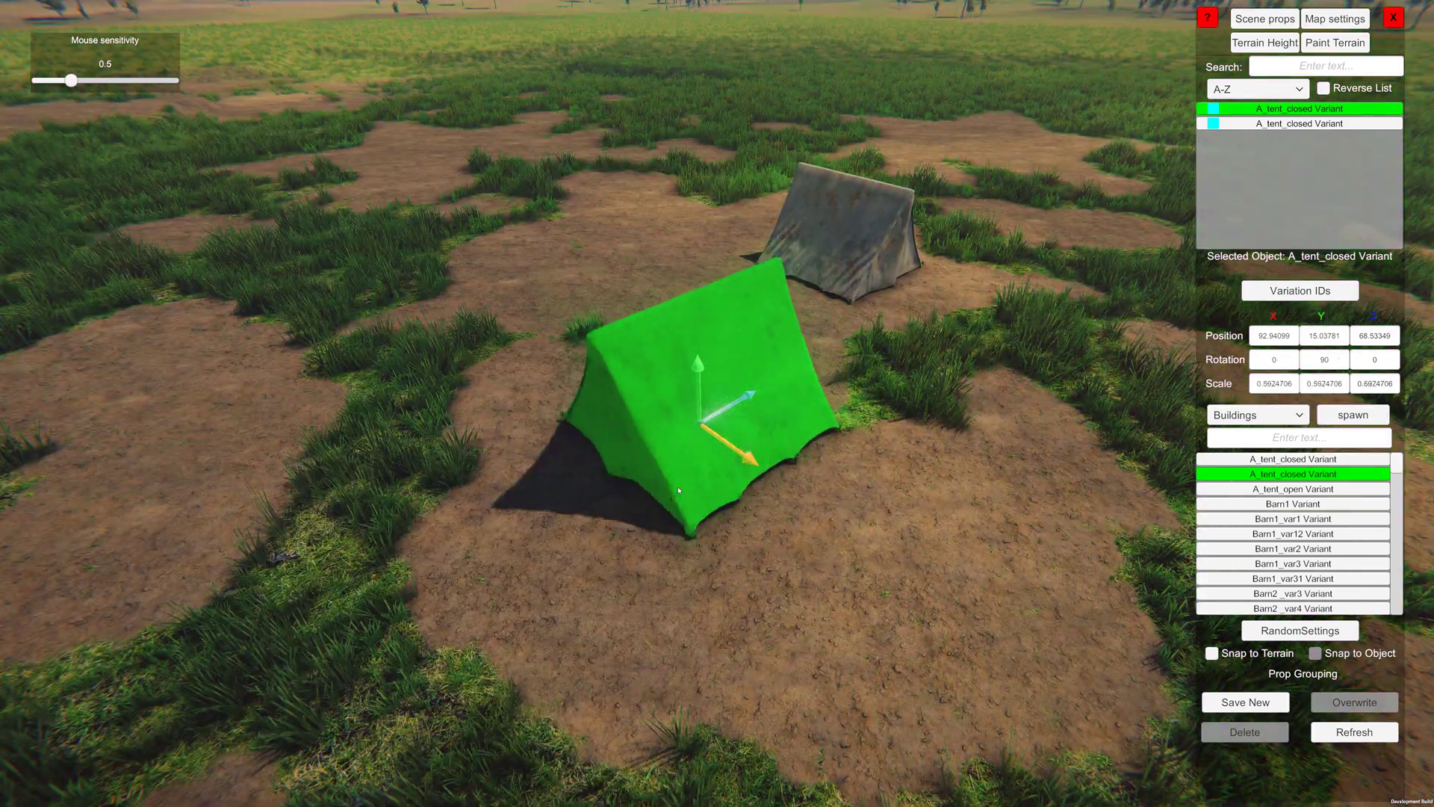
# Scale the selected tent uniformly to about 0.97 on all three axes.
pyautogui.scroll(4, 678, 490)
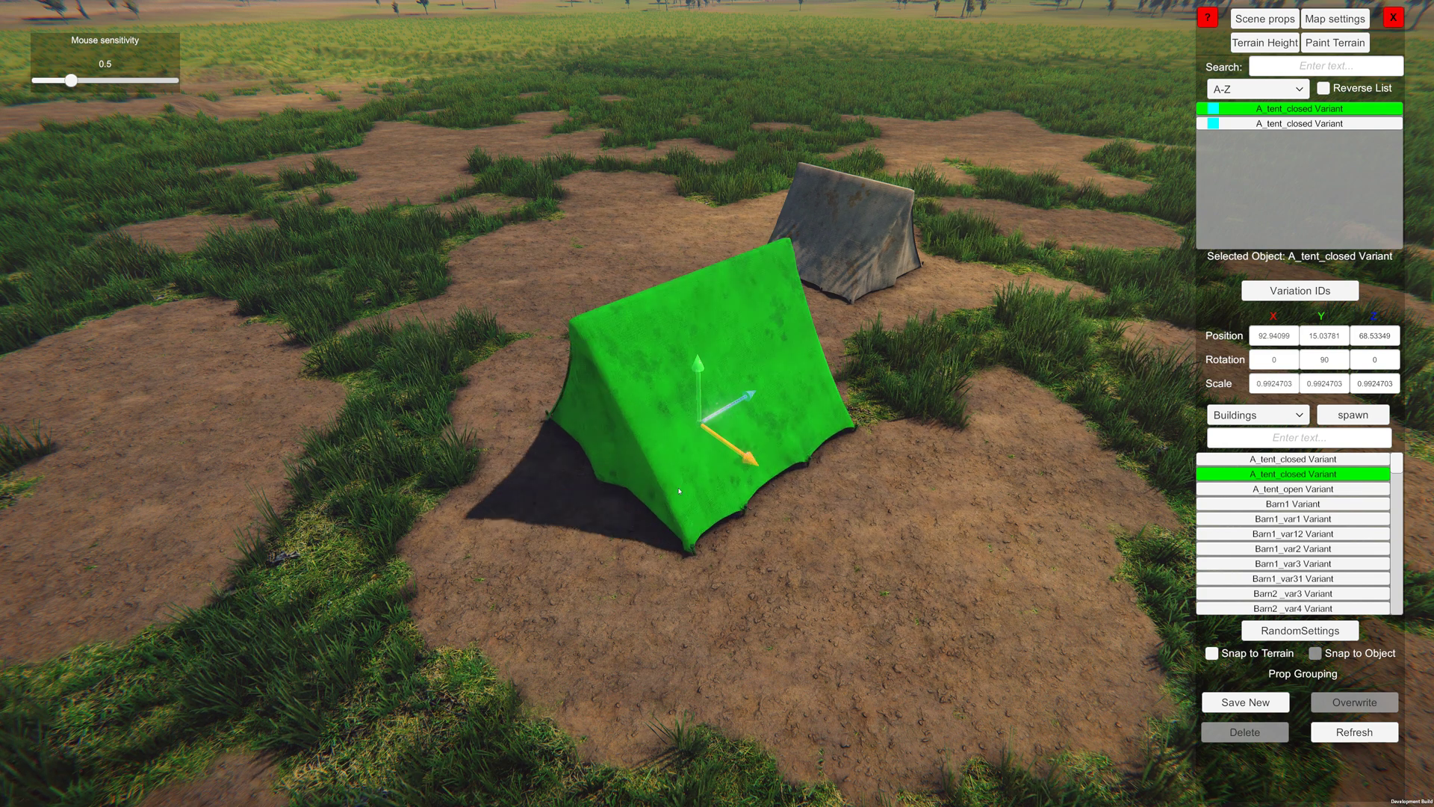
pyautogui.scroll(-2, 678, 491)
pyautogui.scroll(6, 679, 491)
# Set the selected tent's X, Y and Z scale to 2.
pyautogui.moveTo(679, 490); pyautogui.dragTo(618, 549, button='right')
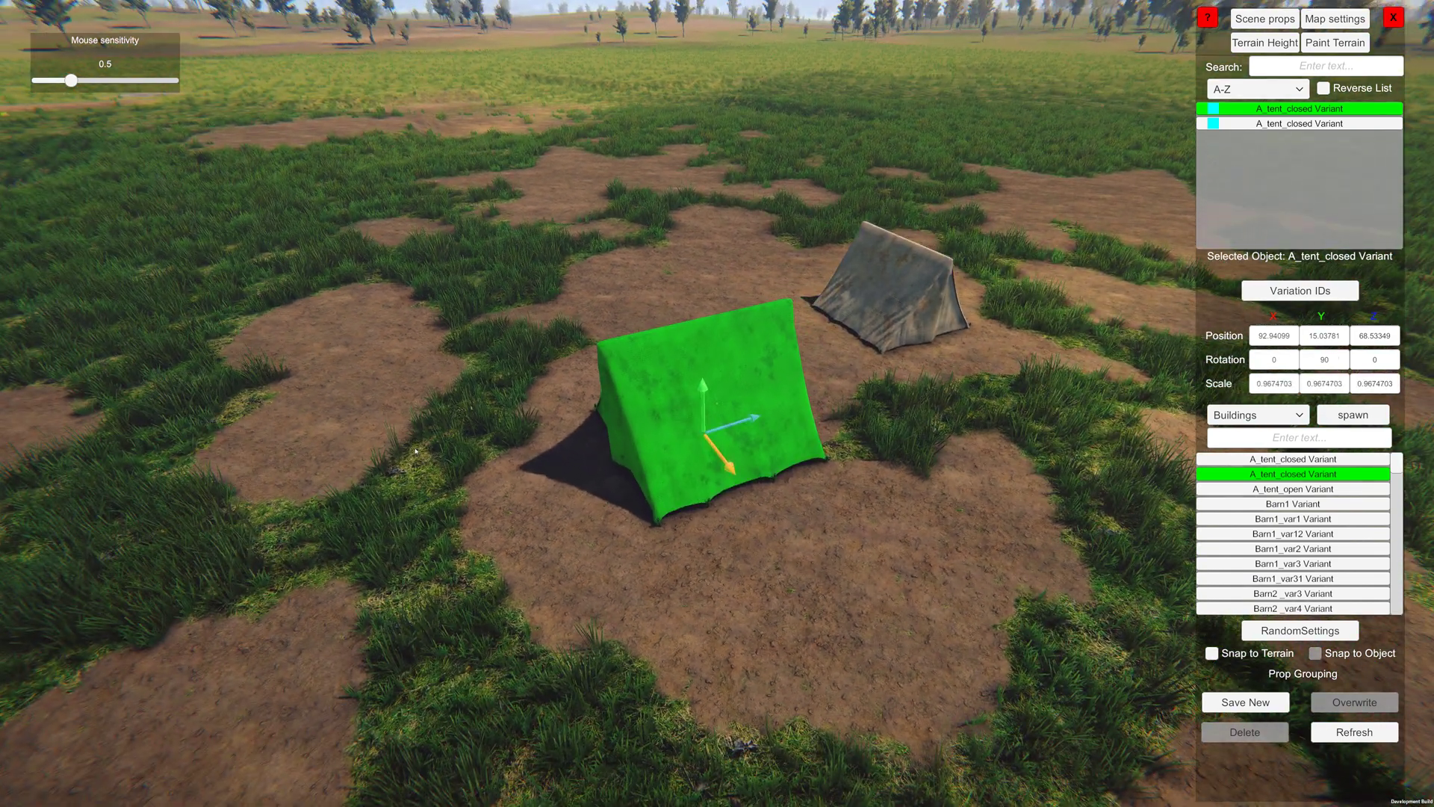
pyautogui.press('a')
pyautogui.press('w')
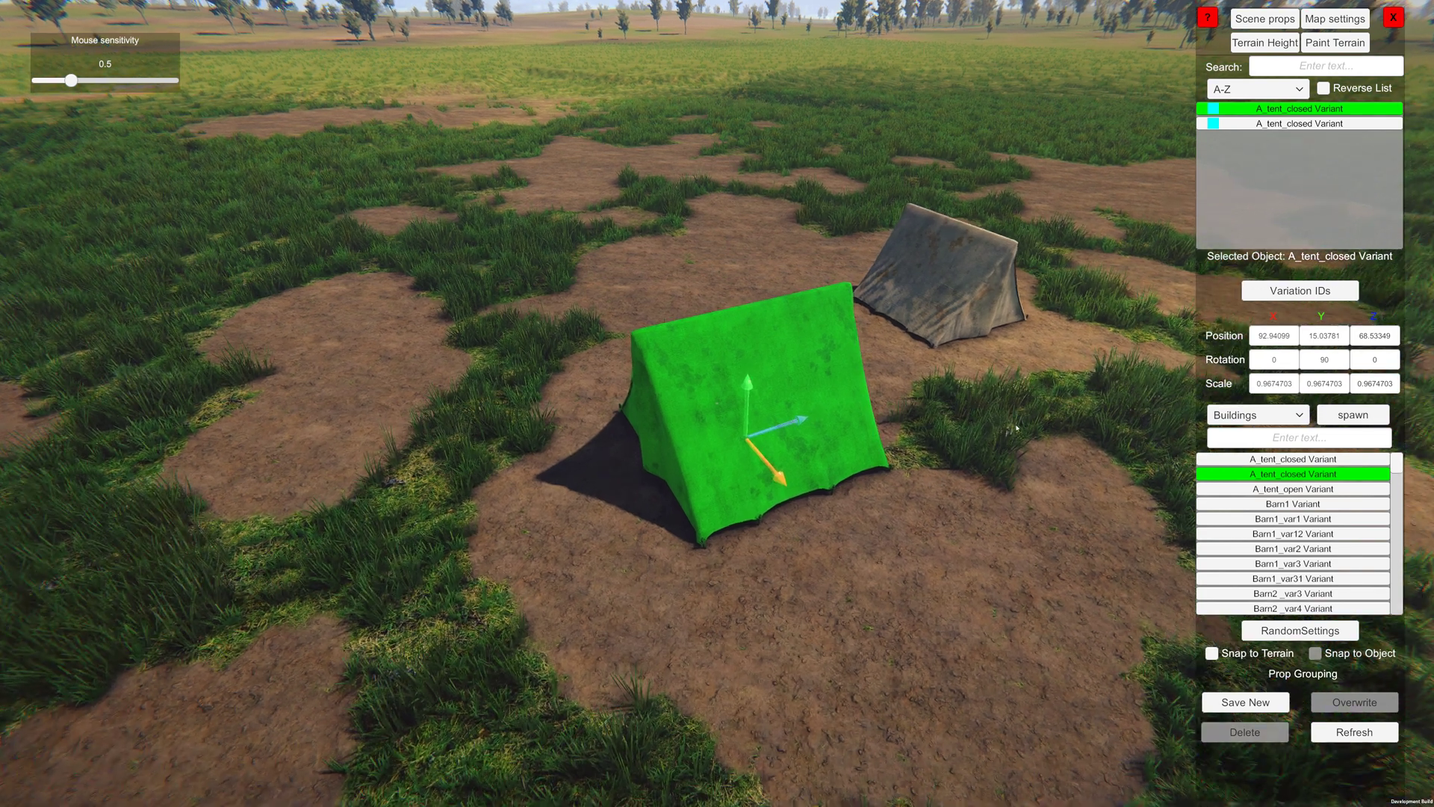
pyautogui.press('a')
pyautogui.press('w')
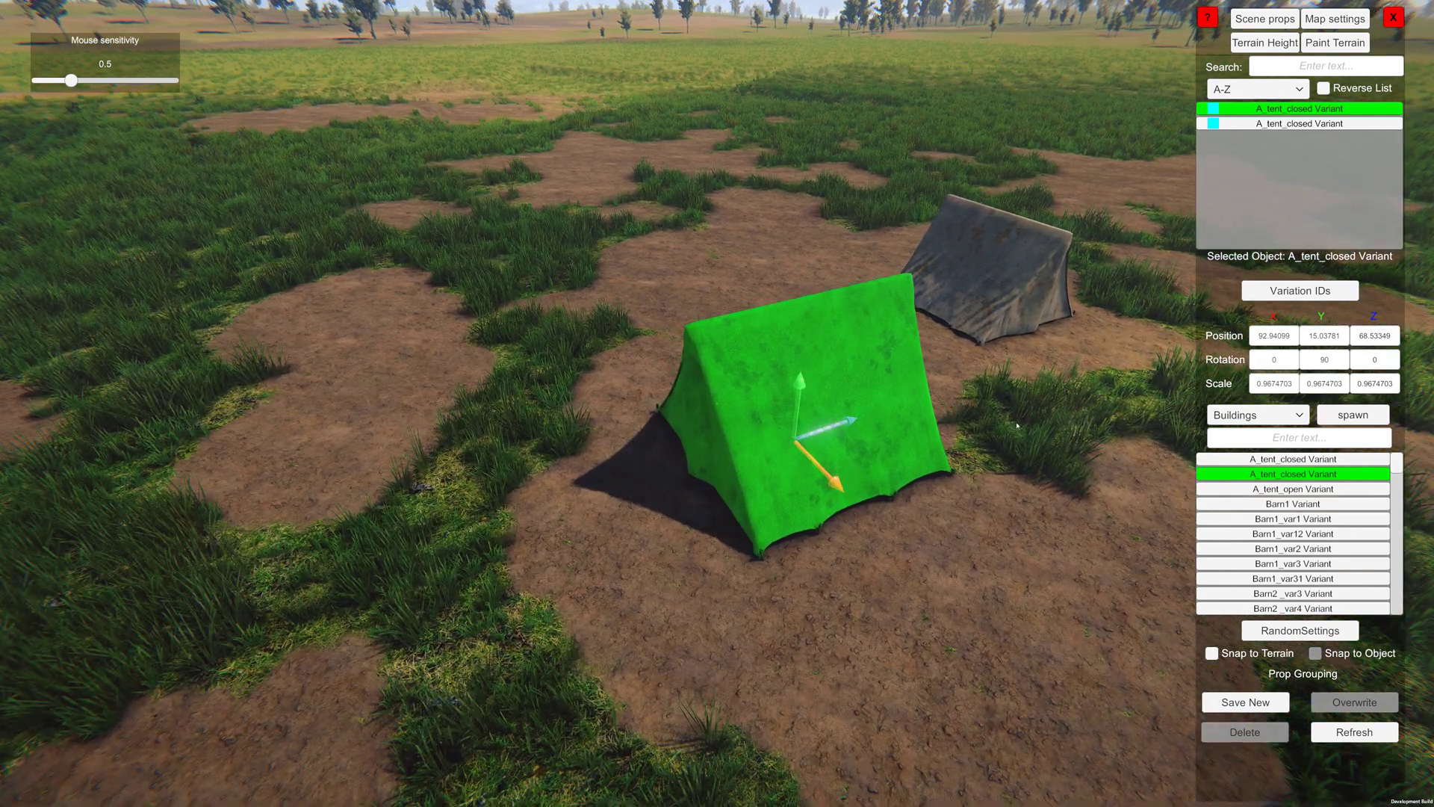
pyautogui.moveTo(1012, 427); pyautogui.dragTo(1113, 450, button='right')
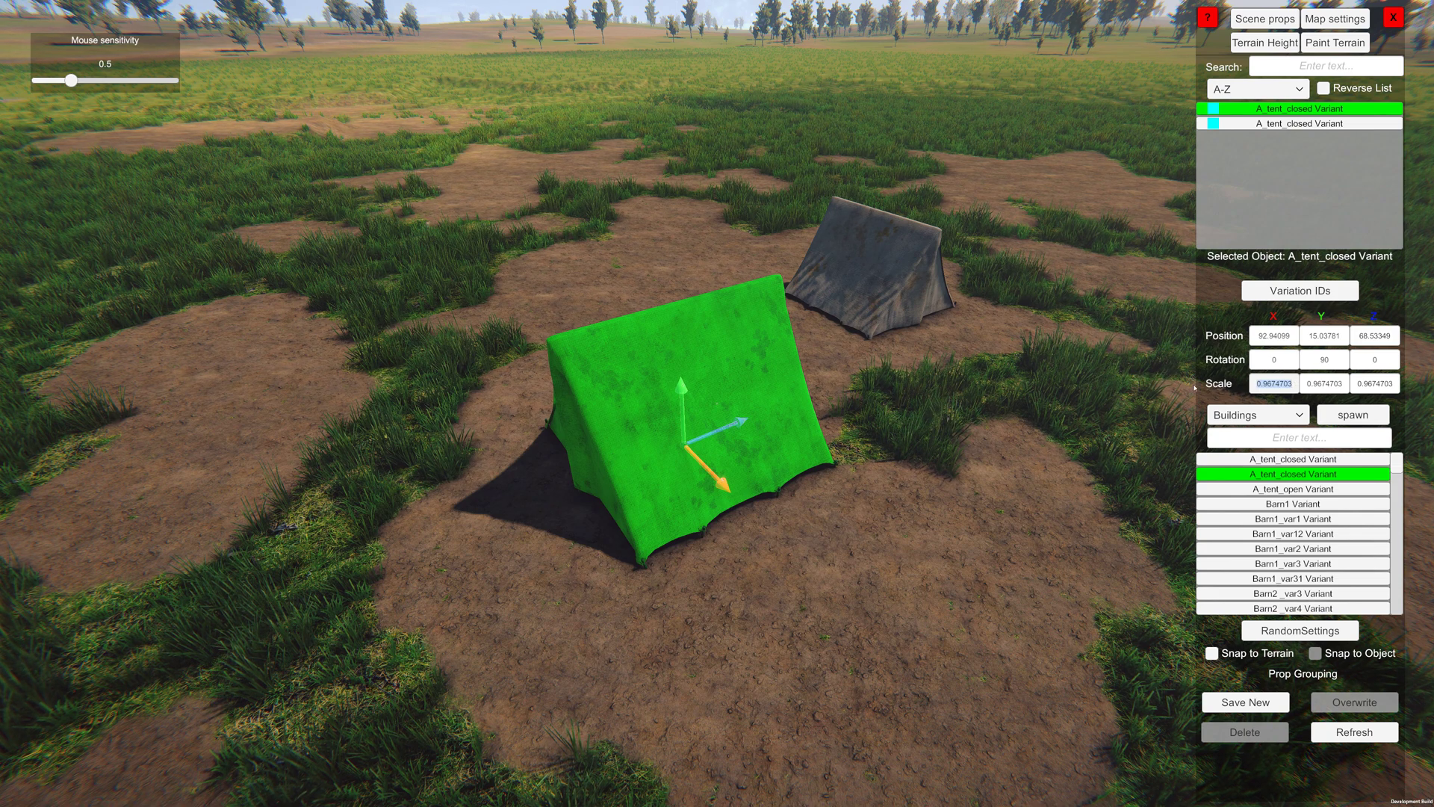
pyautogui.press('Return')
pyautogui.press('a')
pyautogui.moveTo(515, 419); pyautogui.dragTo(707, 449, button='right')
pyautogui.press('d')
pyautogui.moveTo(927, 387); pyautogui.dragTo(523, 357, button='right')
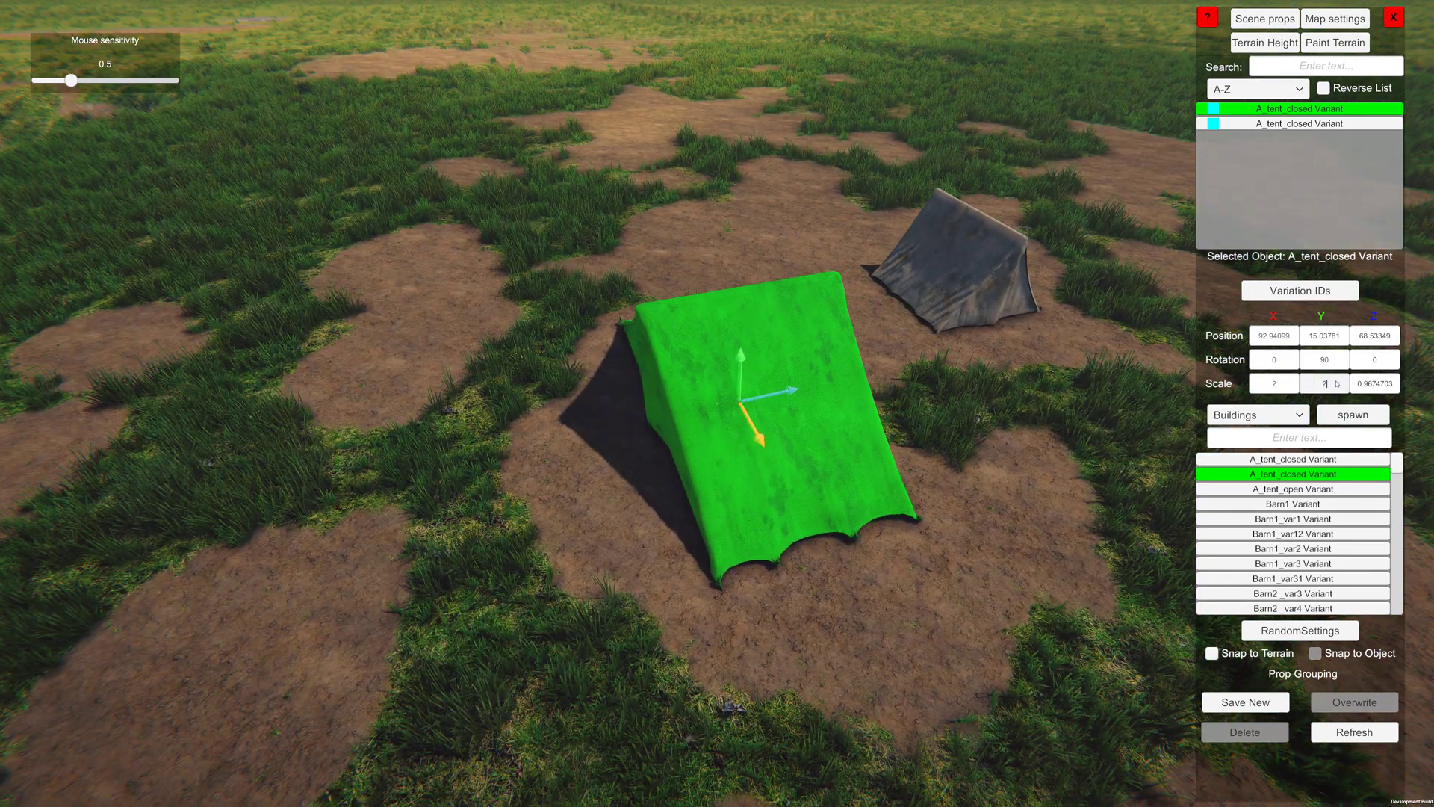
pyautogui.press('Return')
pyautogui.click(1383, 384)
pyautogui.write('2')
pyautogui.press('Return')
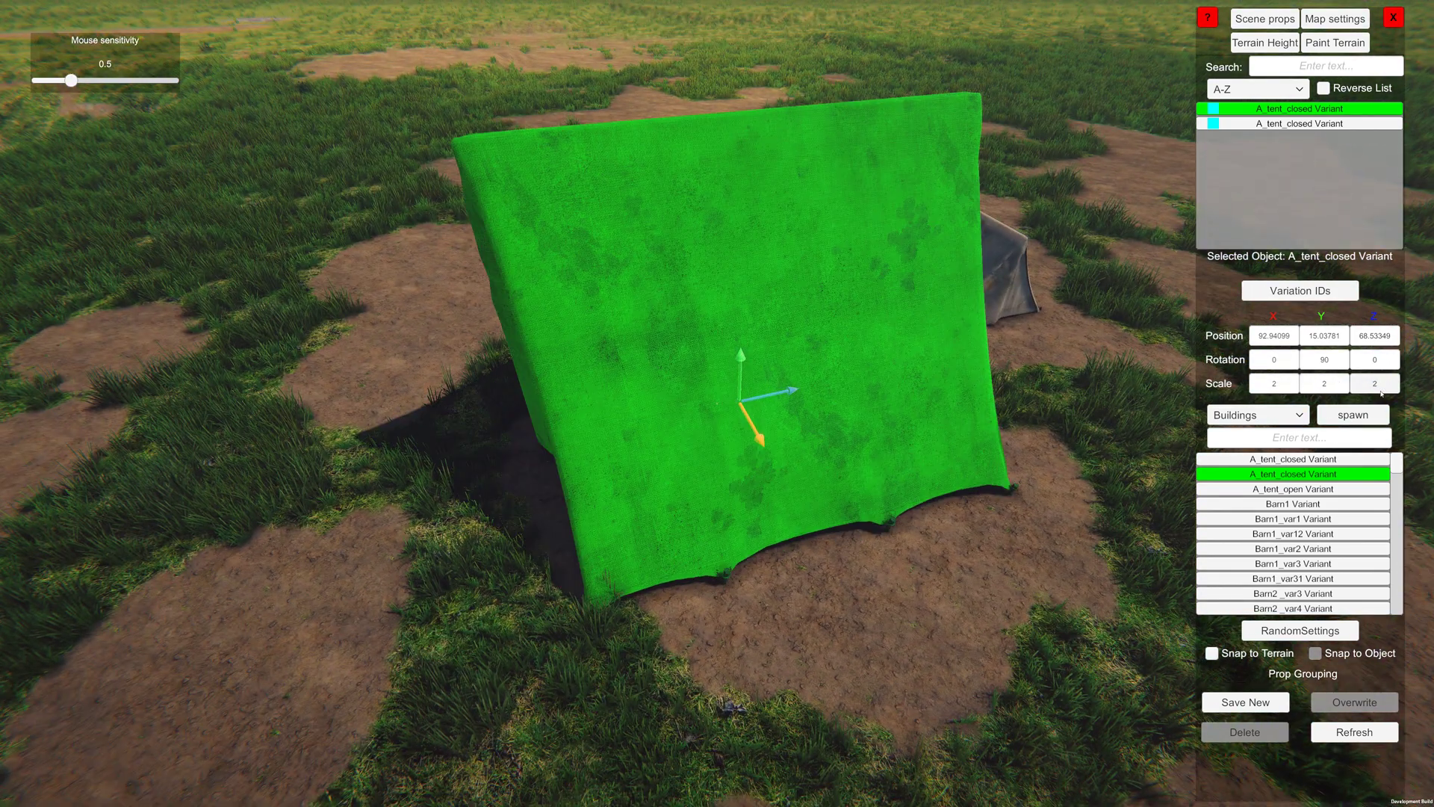
# Delete the small tent and the enlarged tent from the map.
pyautogui.press('a')
pyautogui.moveTo(717, 396); pyautogui.dragTo(1015, 437, button='right')
pyautogui.press('d')
pyautogui.moveTo(711, 468); pyautogui.dragTo(527, 397, button='right')
pyautogui.press('d')
pyautogui.moveTo(885, 454); pyautogui.dragTo(689, 451, button='right')
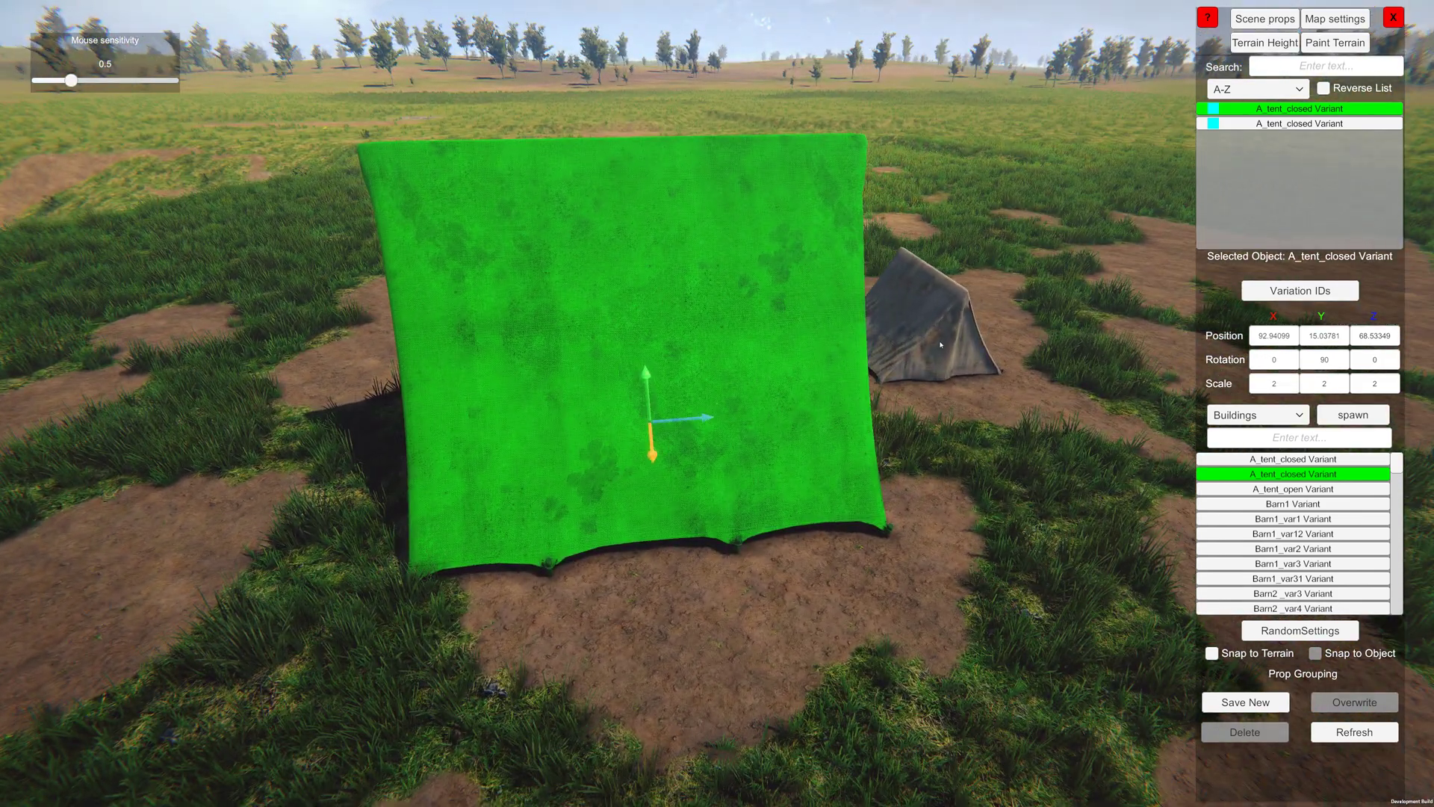
pyautogui.click(942, 345)
pyautogui.press('Delete')
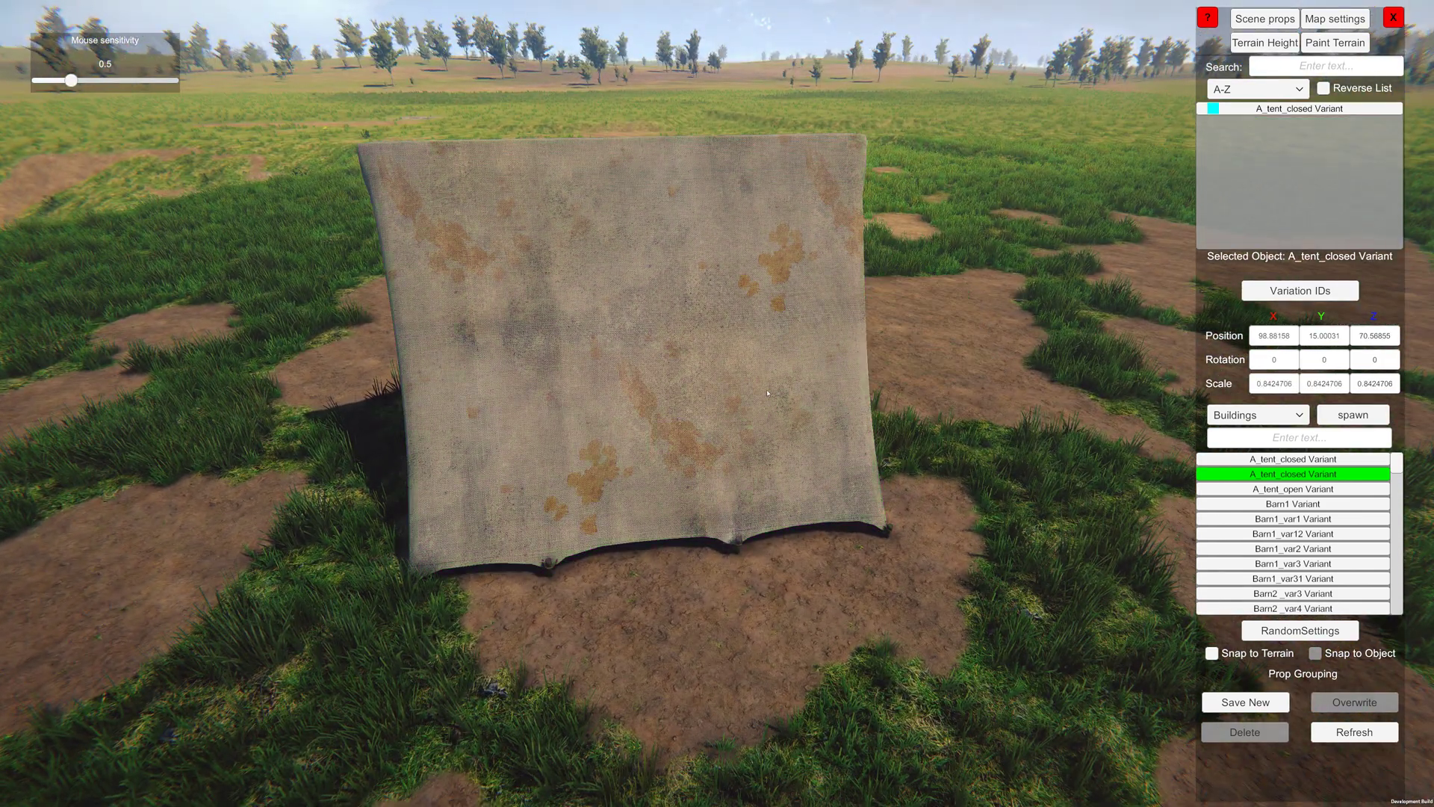
pyautogui.click(667, 368)
pyautogui.press('Delete')
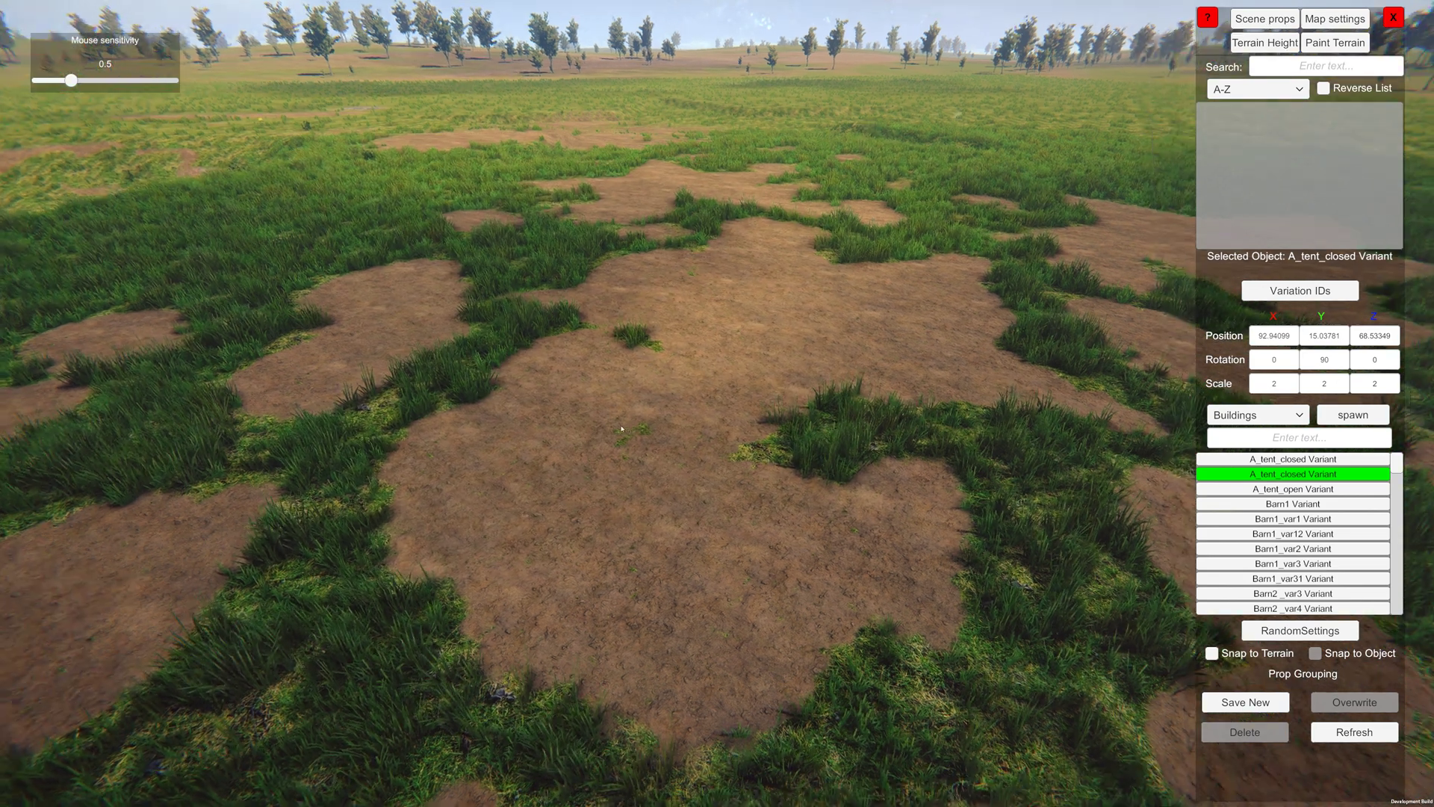
# Bring up a placement preview of the enlarged tent and move it around over the dirt patch.
pyautogui.press('a')
pyautogui.moveTo(622, 428); pyautogui.dragTo(703, 432, button='right')
pyautogui.click(710, 440)
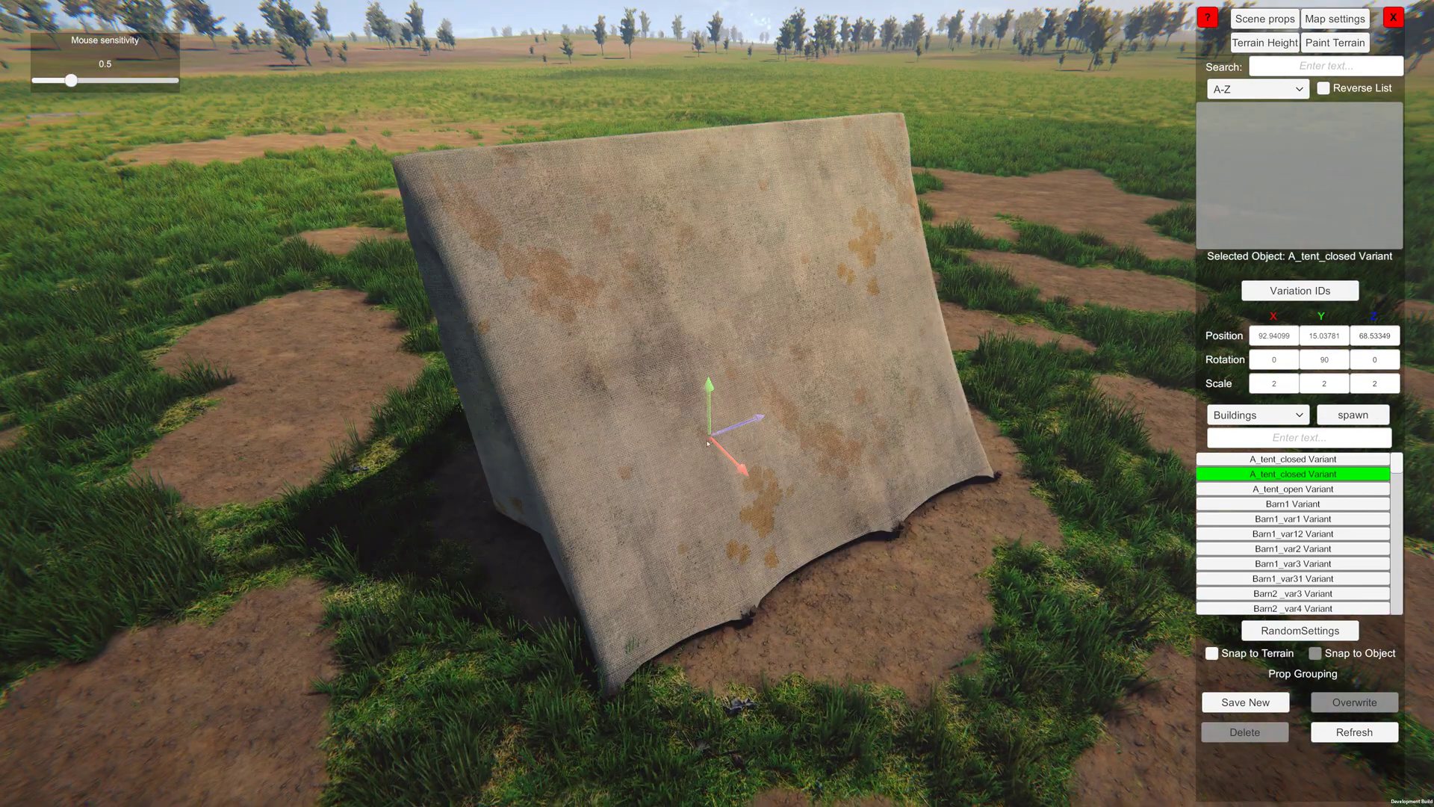
pyautogui.press('a')
pyautogui.press('d')
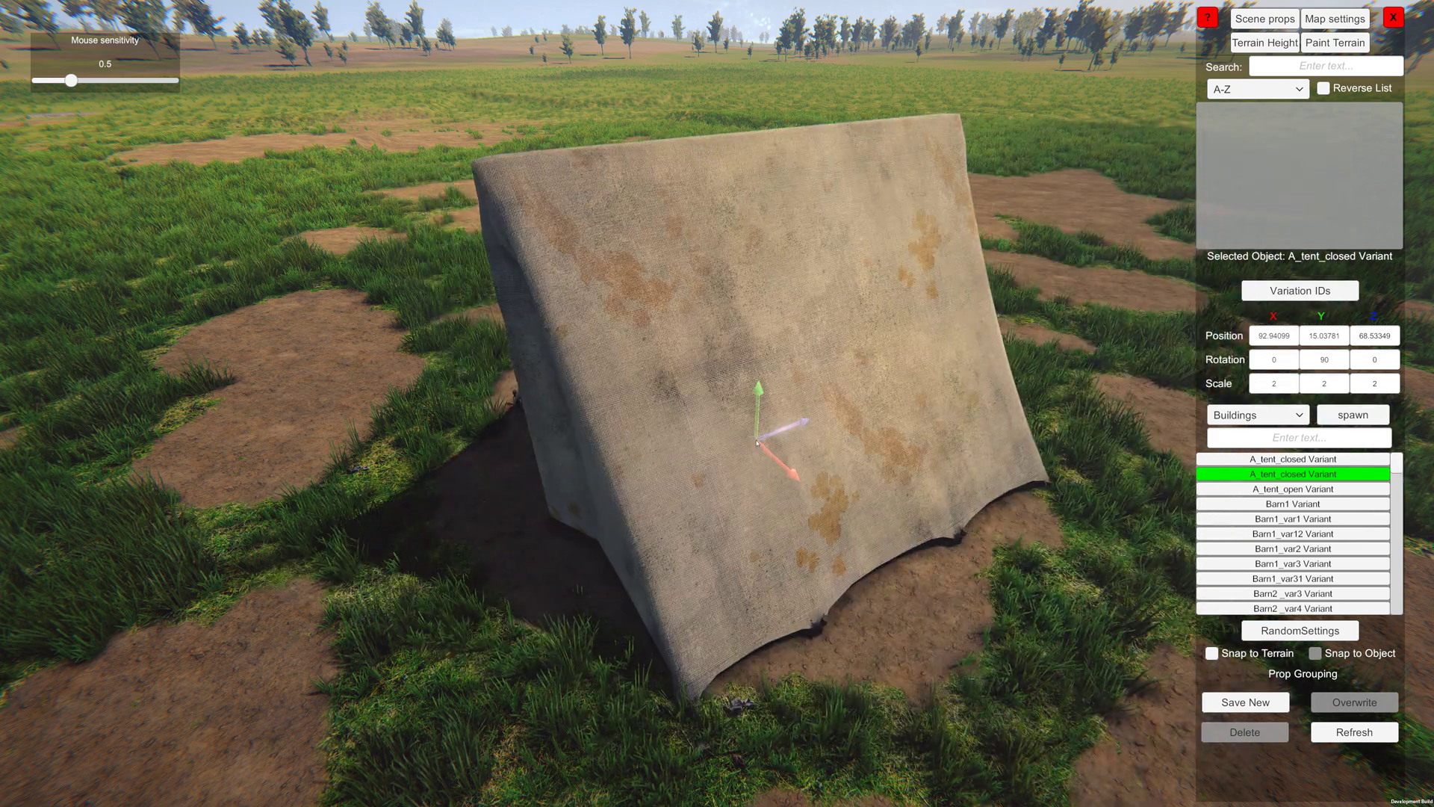
pyautogui.press('a')
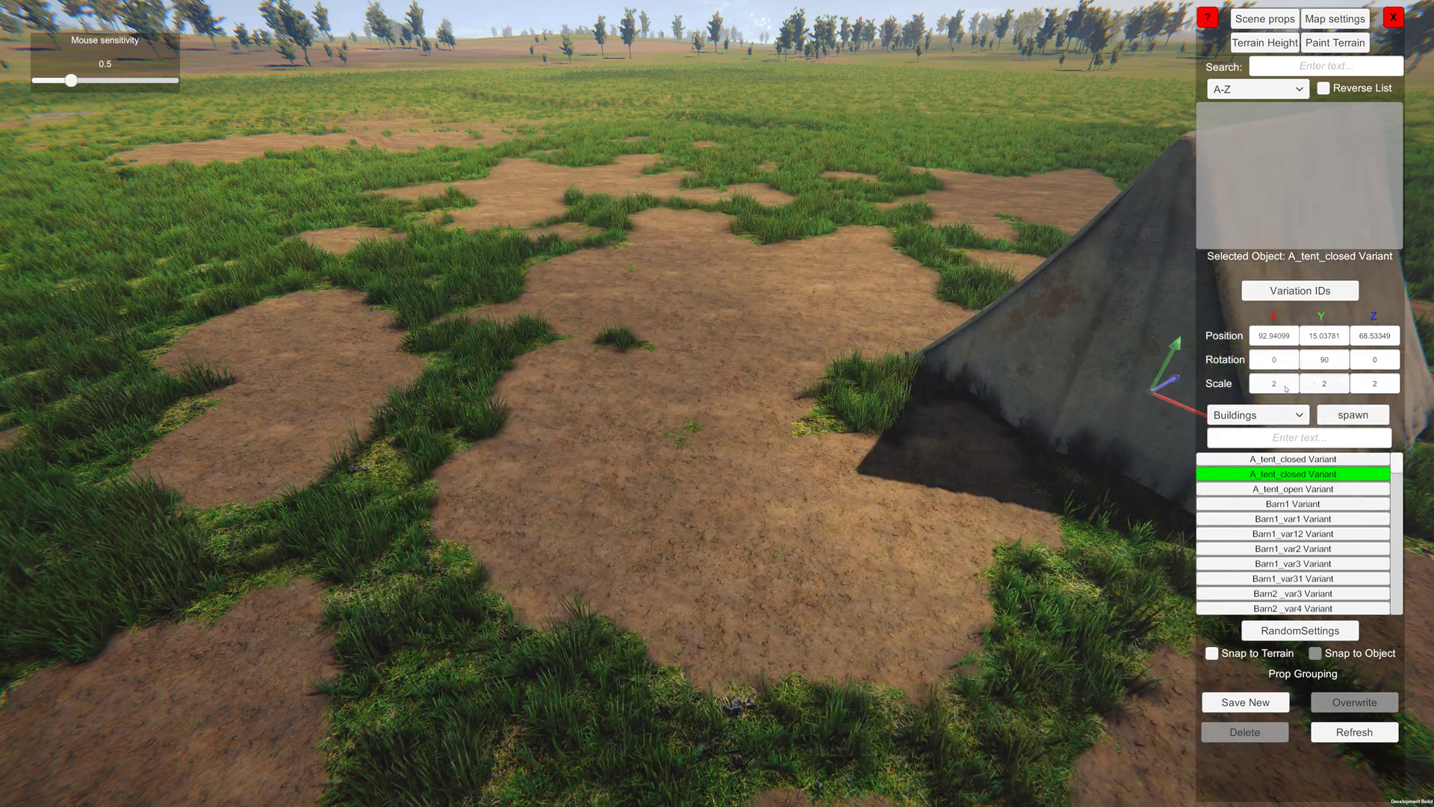
pyautogui.press('d')
pyautogui.moveTo(781, 374); pyautogui.dragTo(1299, 383, button='right')
pyautogui.press('a')
pyautogui.press('a')
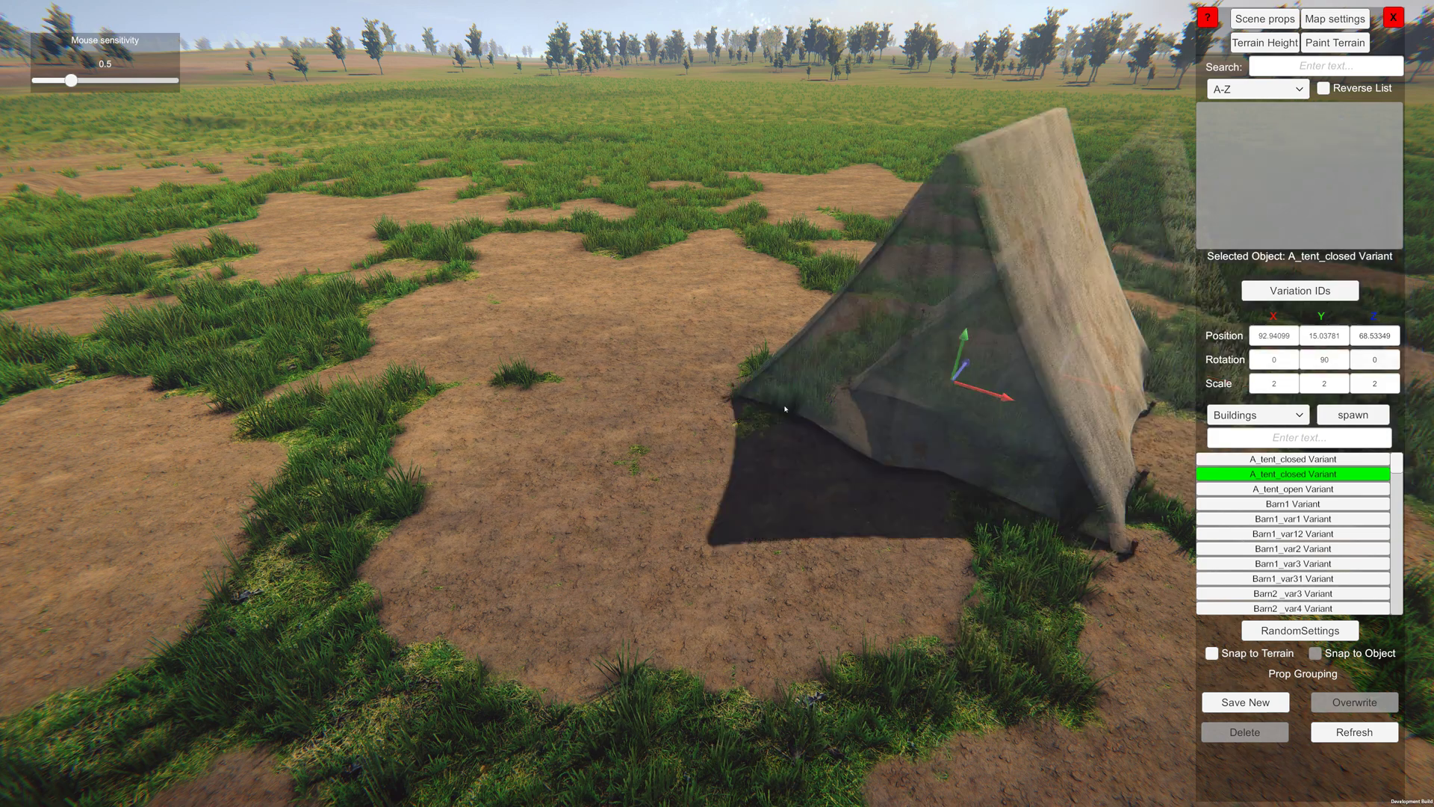
# Rotate the tent preview about its vertical axis to about Y 117.
pyautogui.moveTo(719, 399); pyautogui.dragTo(679, 381)
pyautogui.press('s')
pyautogui.moveTo(628, 364); pyautogui.dragTo(852, 424, button='right')
pyautogui.press('a')
pyautogui.press('d')
pyautogui.scroll(2, 787, 435)
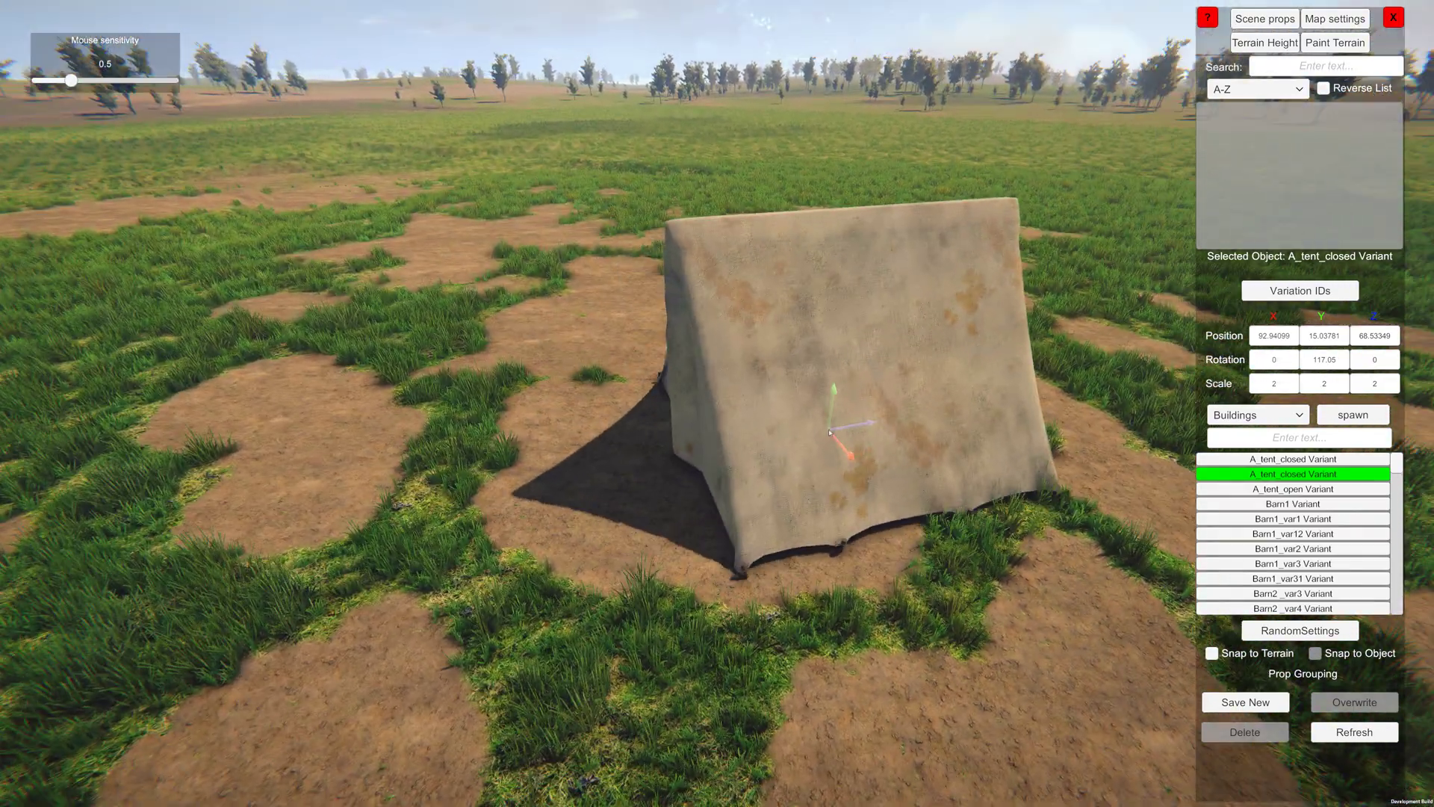
# Set the tent preview's X, Y and Z scale to 1.
pyautogui.moveTo(852, 424); pyautogui.dragTo(711, 356)
pyautogui.press('w')
pyautogui.moveTo(776, 407); pyautogui.dragTo(1188, 410)
pyautogui.click(1280, 387)
pyautogui.press('Return')
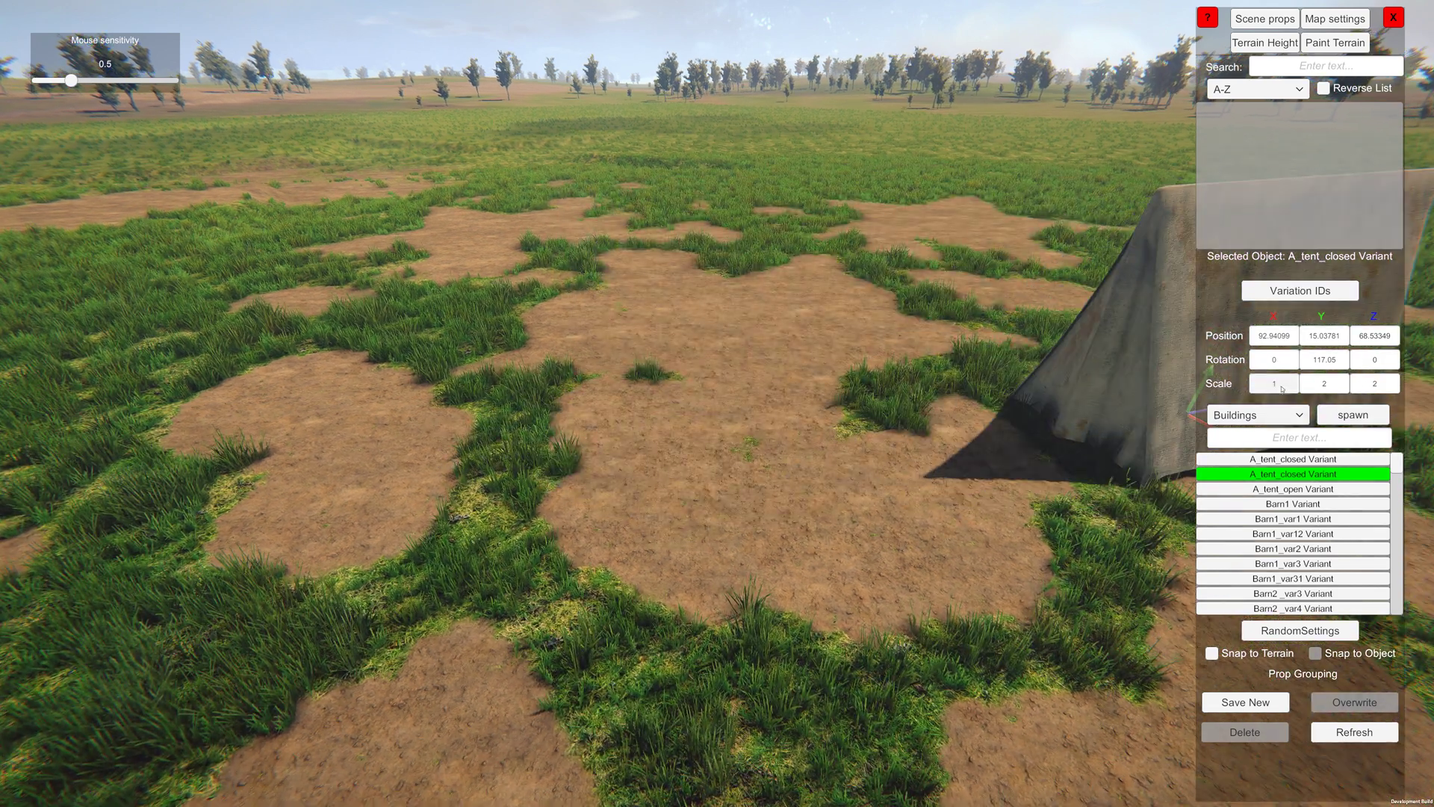
pyautogui.click(1326, 387)
pyautogui.write('1')
pyautogui.click(1373, 388)
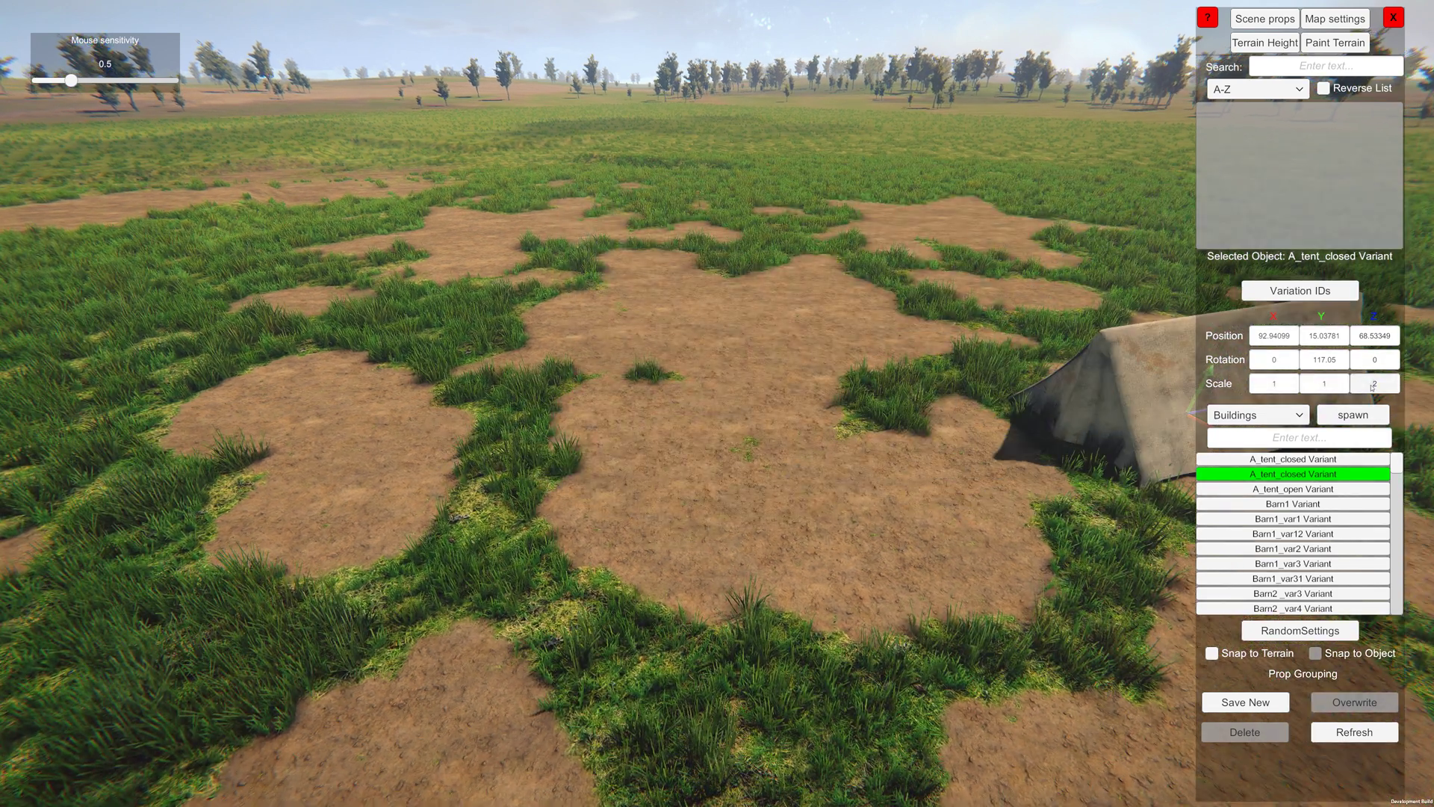
pyautogui.press('Return')
# Set the tent preview's Y rotation to 0.
pyautogui.click(1317, 363)
pyautogui.press('Return')
pyautogui.moveTo(1188, 410); pyautogui.dragTo(736, 430)
pyautogui.press('w')
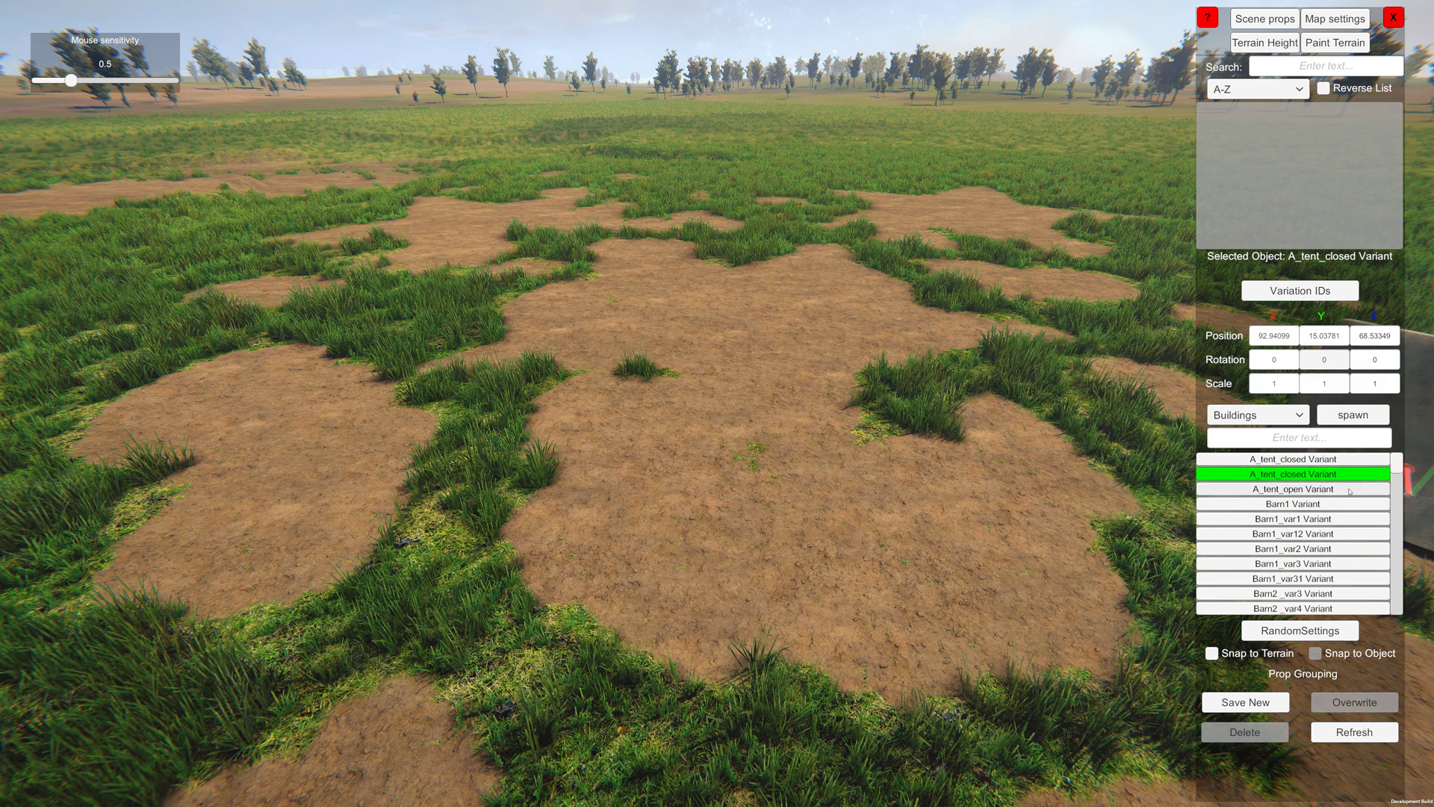
# Switch the prop category from Buildings to Fences and preview the civilwarfence1 Variant on the terrain.
pyautogui.click(1356, 489)
pyautogui.click(1255, 415)
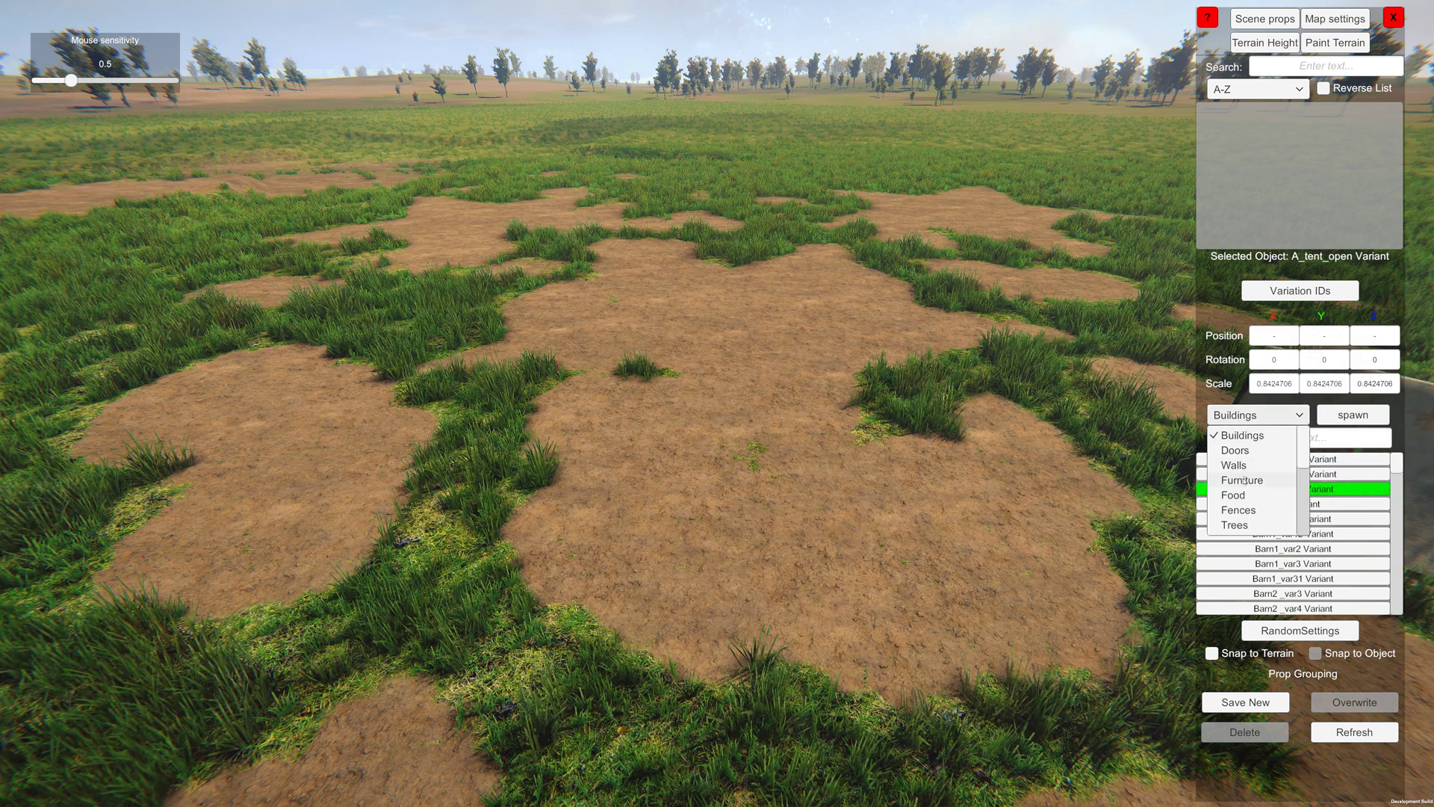
pyautogui.click(1238, 510)
pyautogui.click(1246, 511)
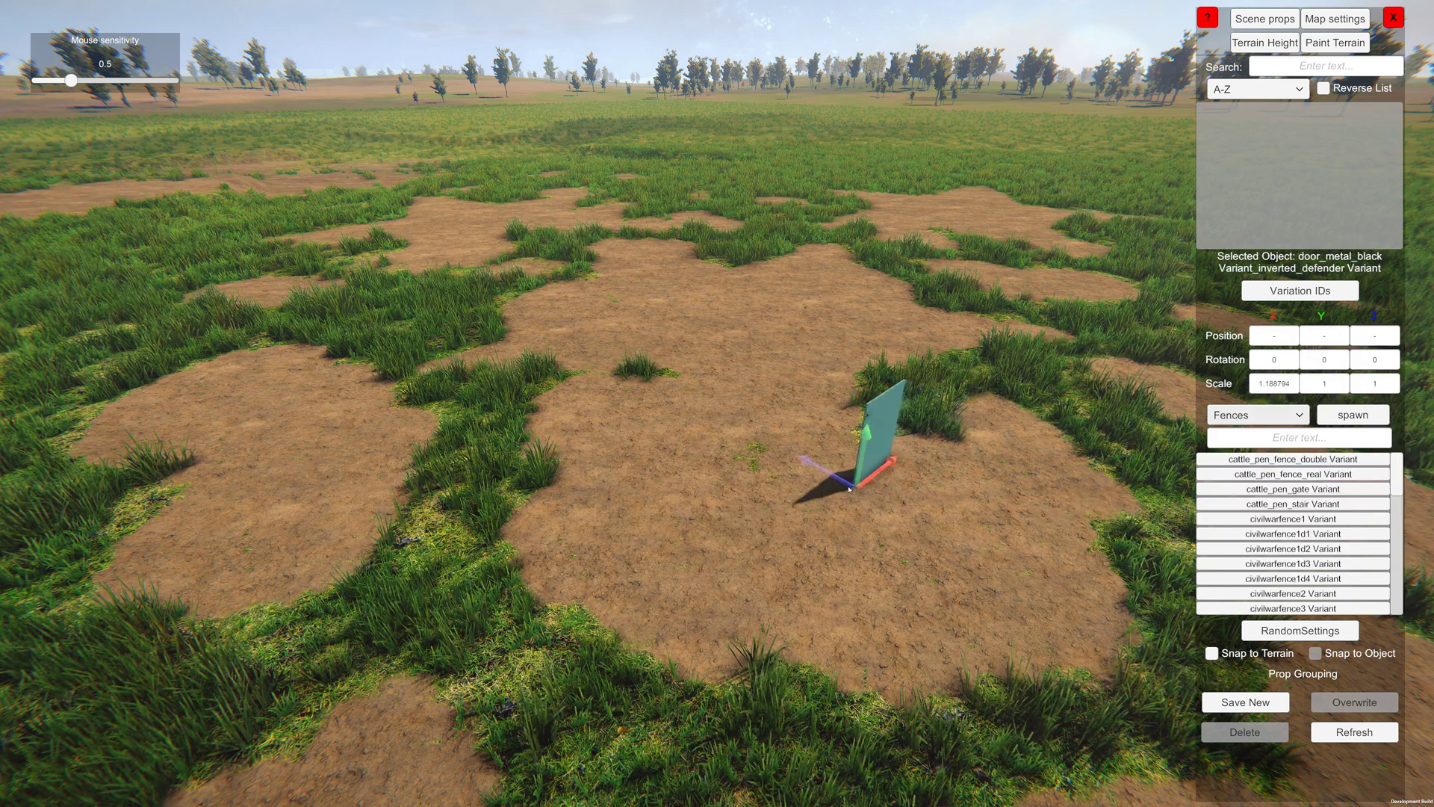
pyautogui.press('s')
pyautogui.click(1319, 518)
pyautogui.press('d')
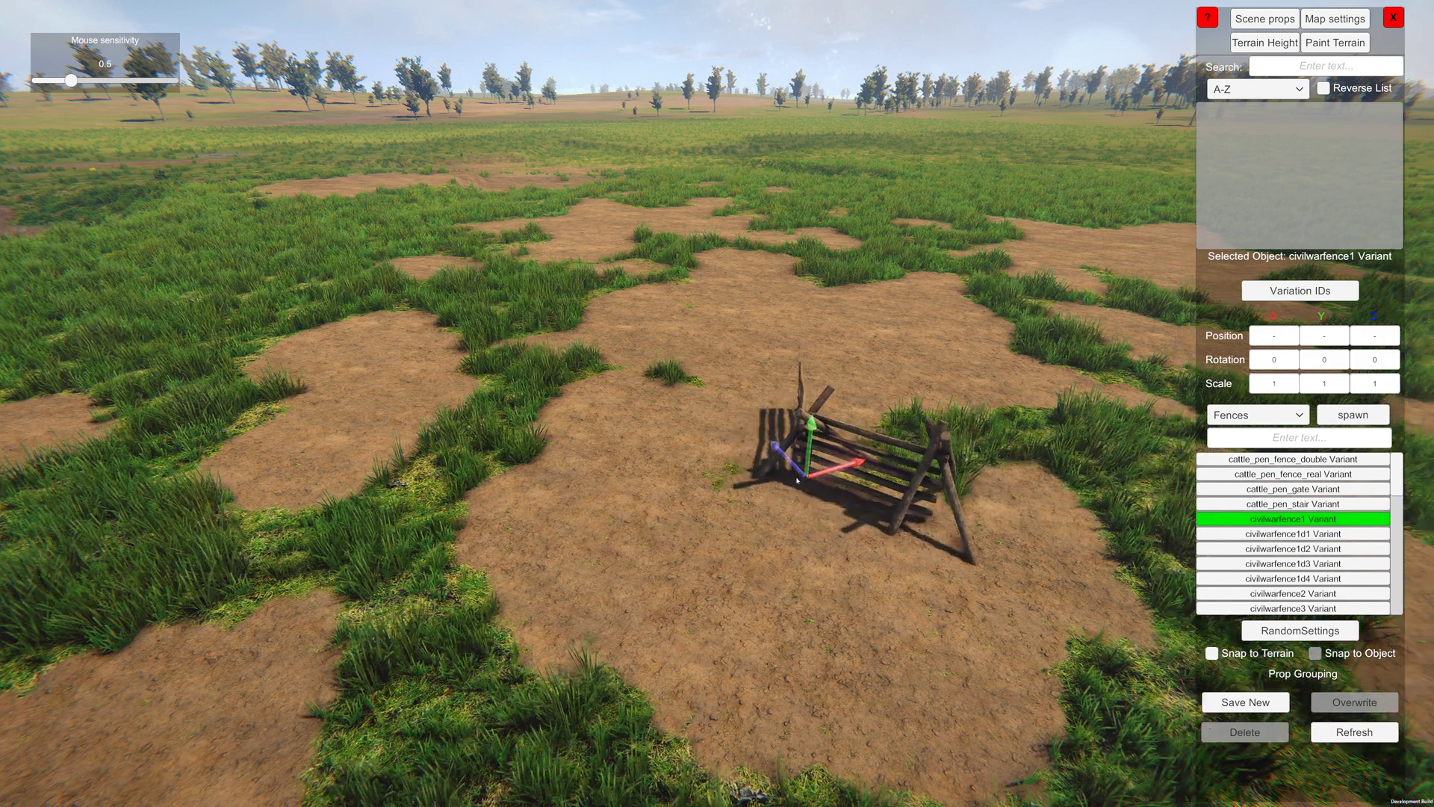
# Choose the Fence Variant prop and place one on the dirt patch, at about X 97.5, Z 71.5.
pyautogui.scroll(-5, 1292, 523)
pyautogui.click(1294, 504)
pyautogui.click(1266, 490)
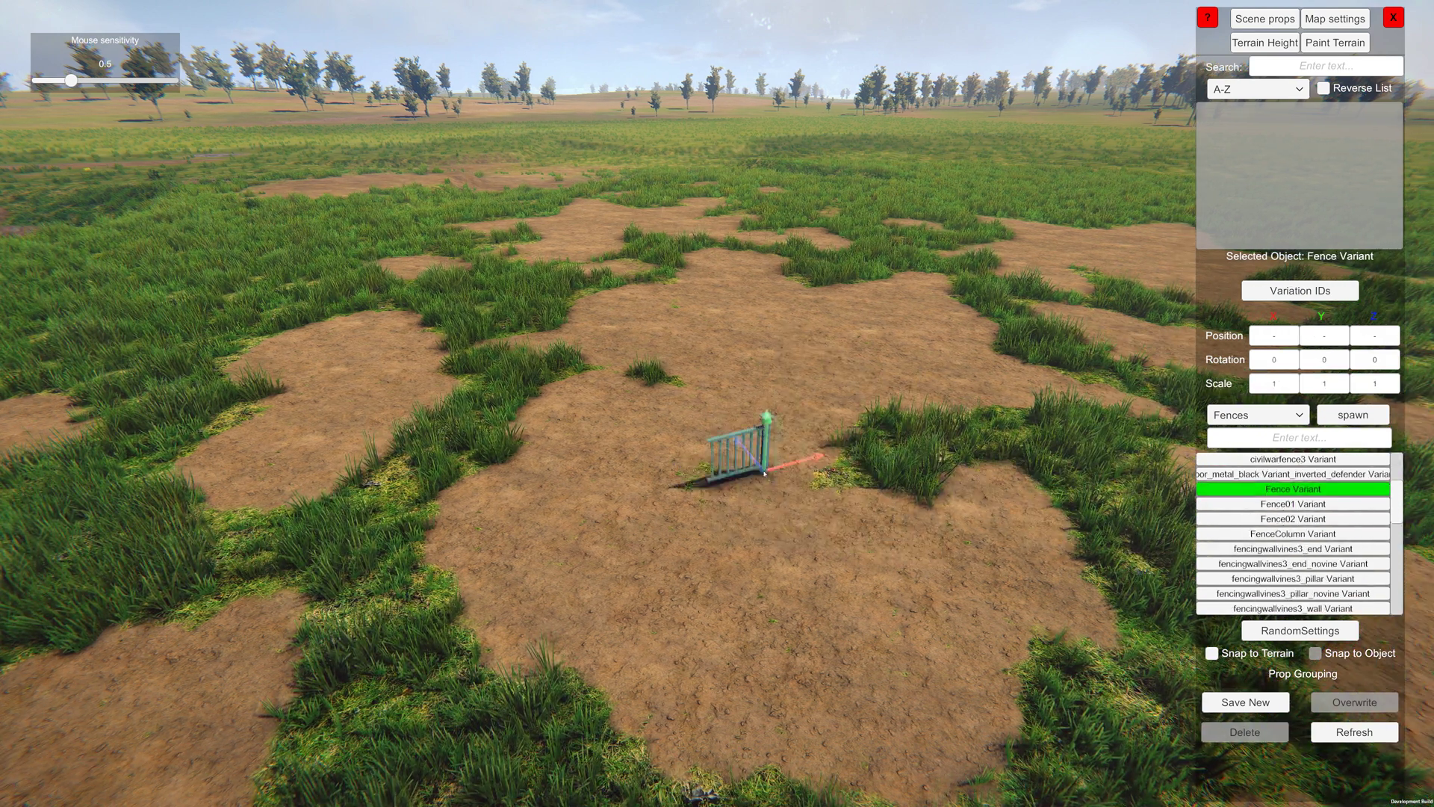
pyautogui.moveTo(833, 448); pyautogui.dragTo(774, 473, button='right')
pyautogui.press('w')
pyautogui.moveTo(784, 427)
pyautogui.mouseDown(button='right')
pyautogui.moveTo(687, 402)
pyautogui.moveTo(791, 404)
pyautogui.moveTo(766, 435)
pyautogui.mouseUp(button='right')
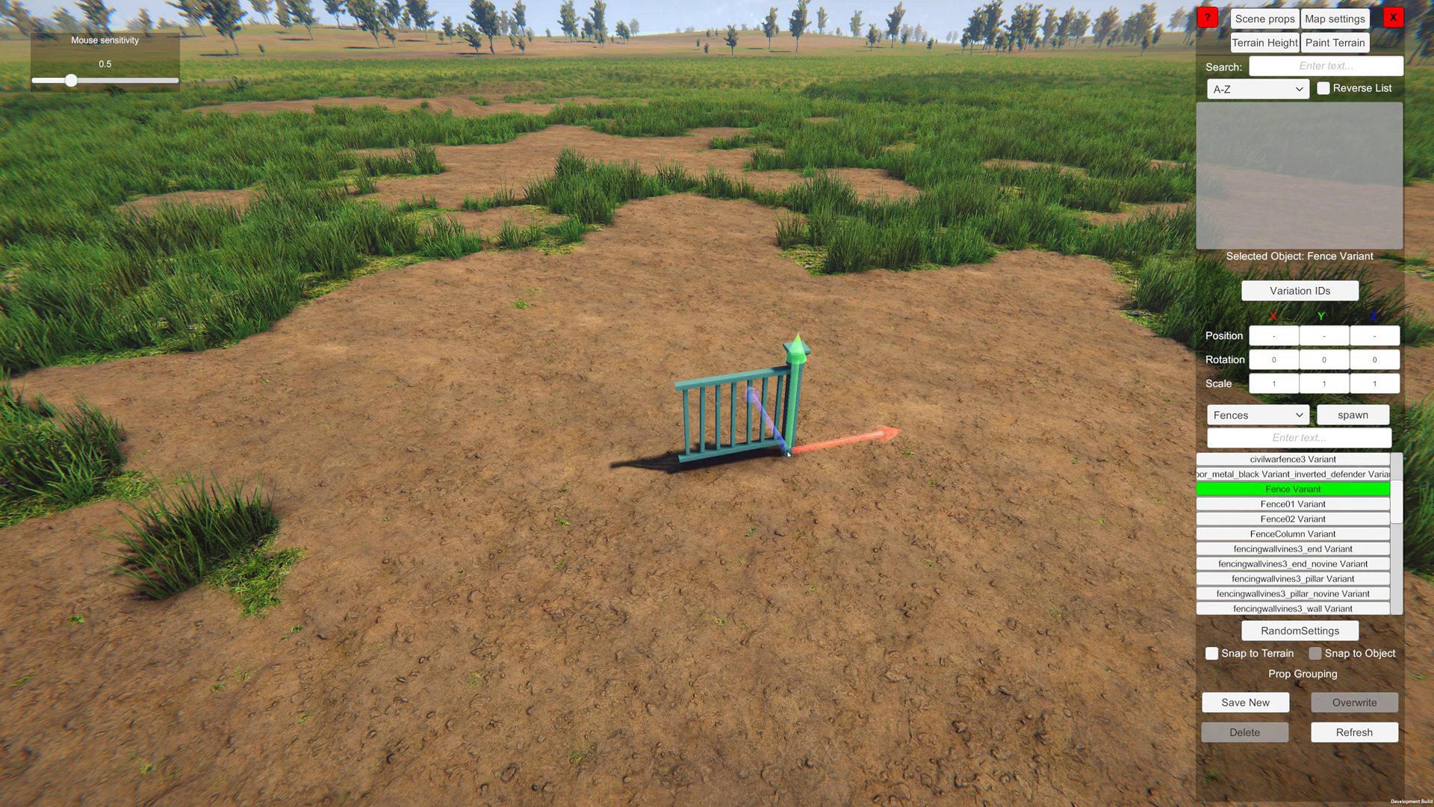
pyautogui.press('w')
pyautogui.moveTo(702, 503); pyautogui.dragTo(697, 473, button='right')
pyautogui.press('s')
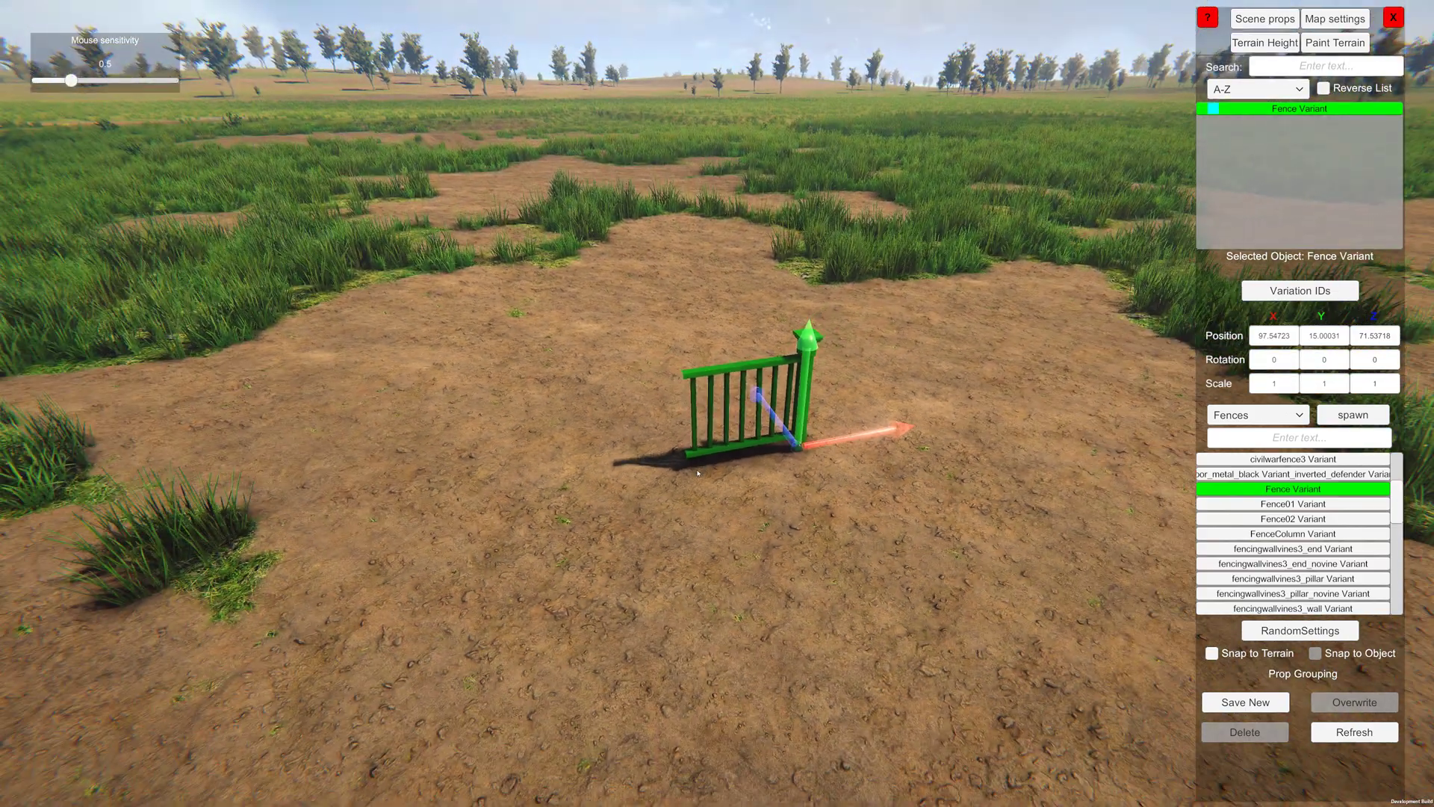
# Pick the fence up again and place four Fence Variant segments end to end in a row.
pyautogui.click(860, 521)
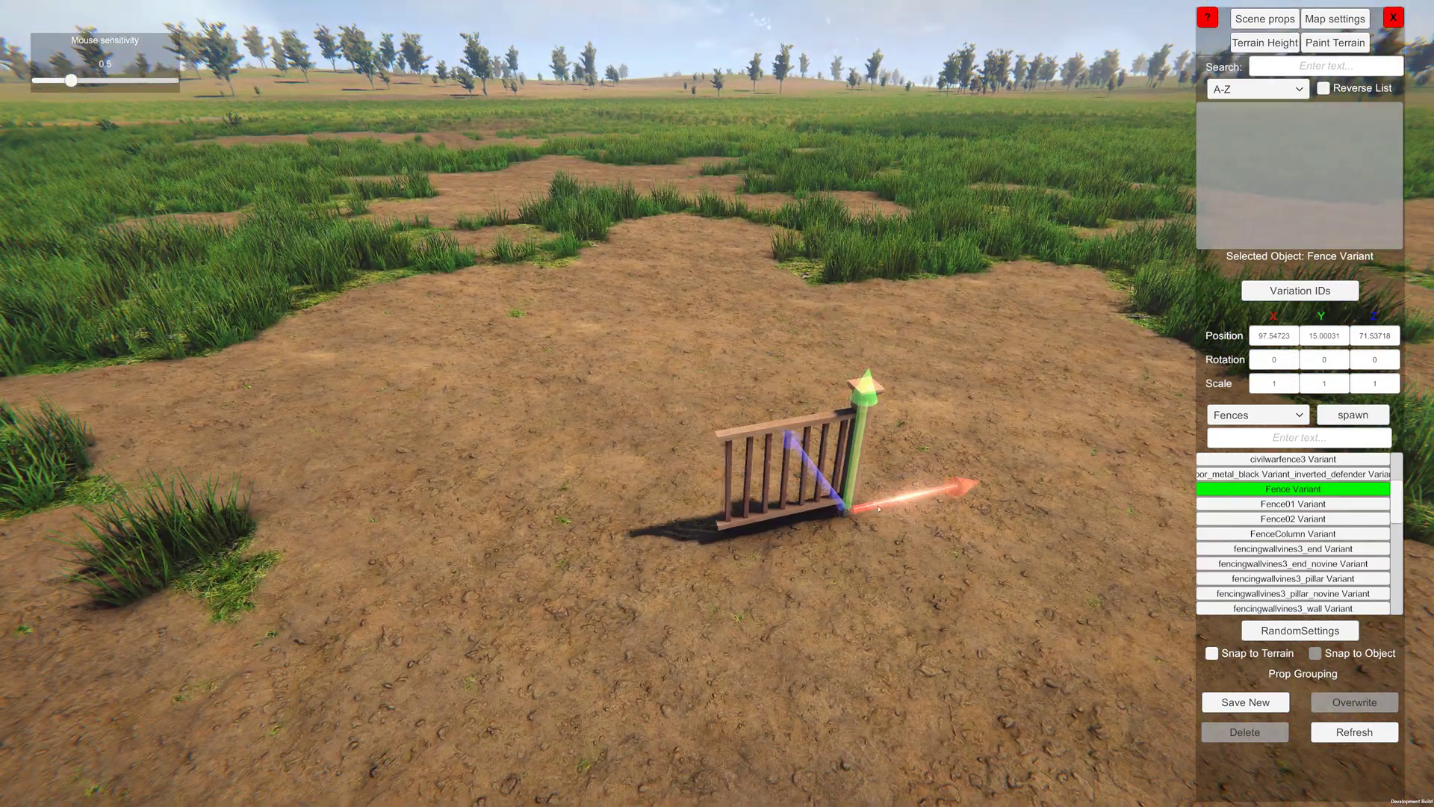
pyautogui.press('s')
pyautogui.moveTo(634, 424); pyautogui.dragTo(739, 406, button='right')
pyautogui.press('w')
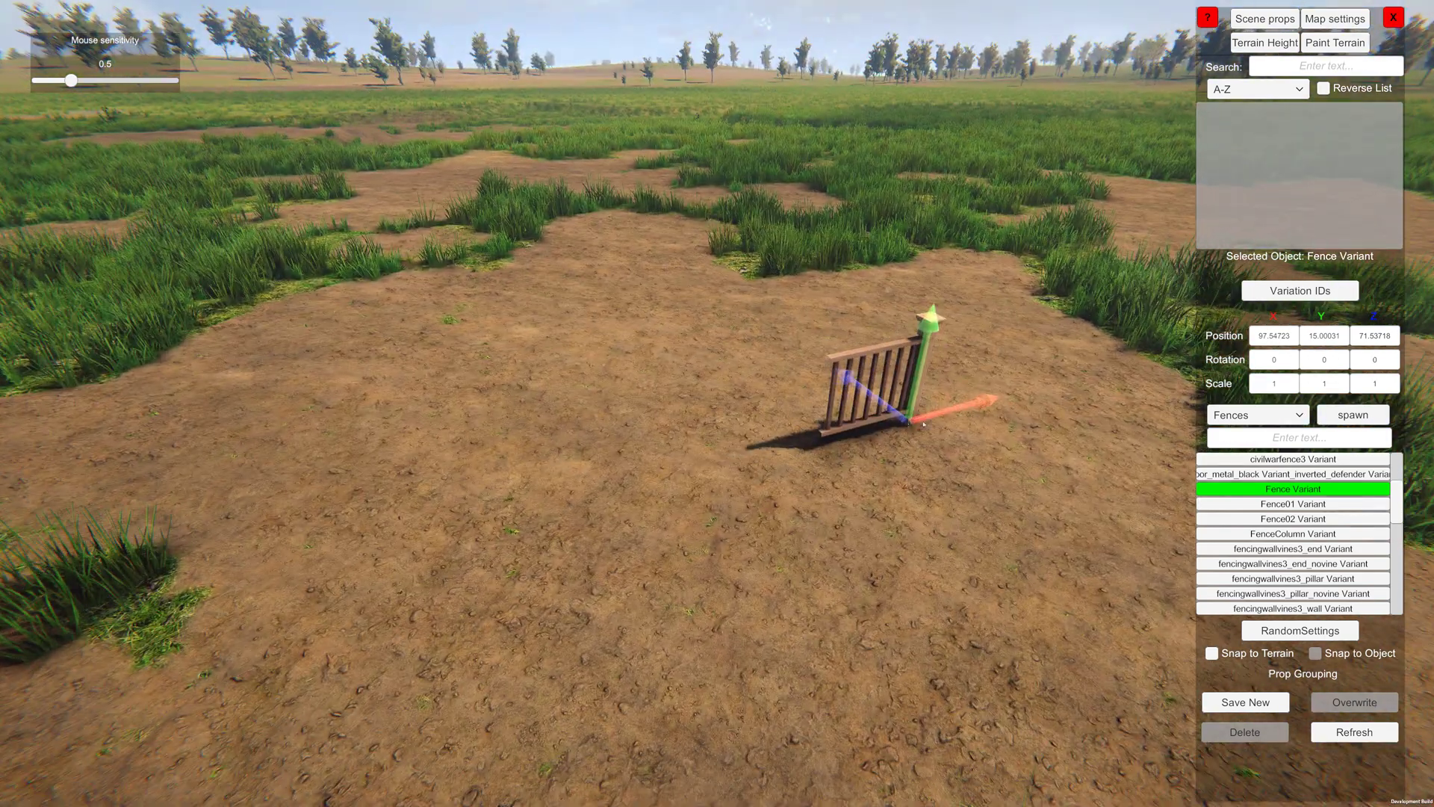
pyautogui.click(972, 409)
pyautogui.click(865, 426)
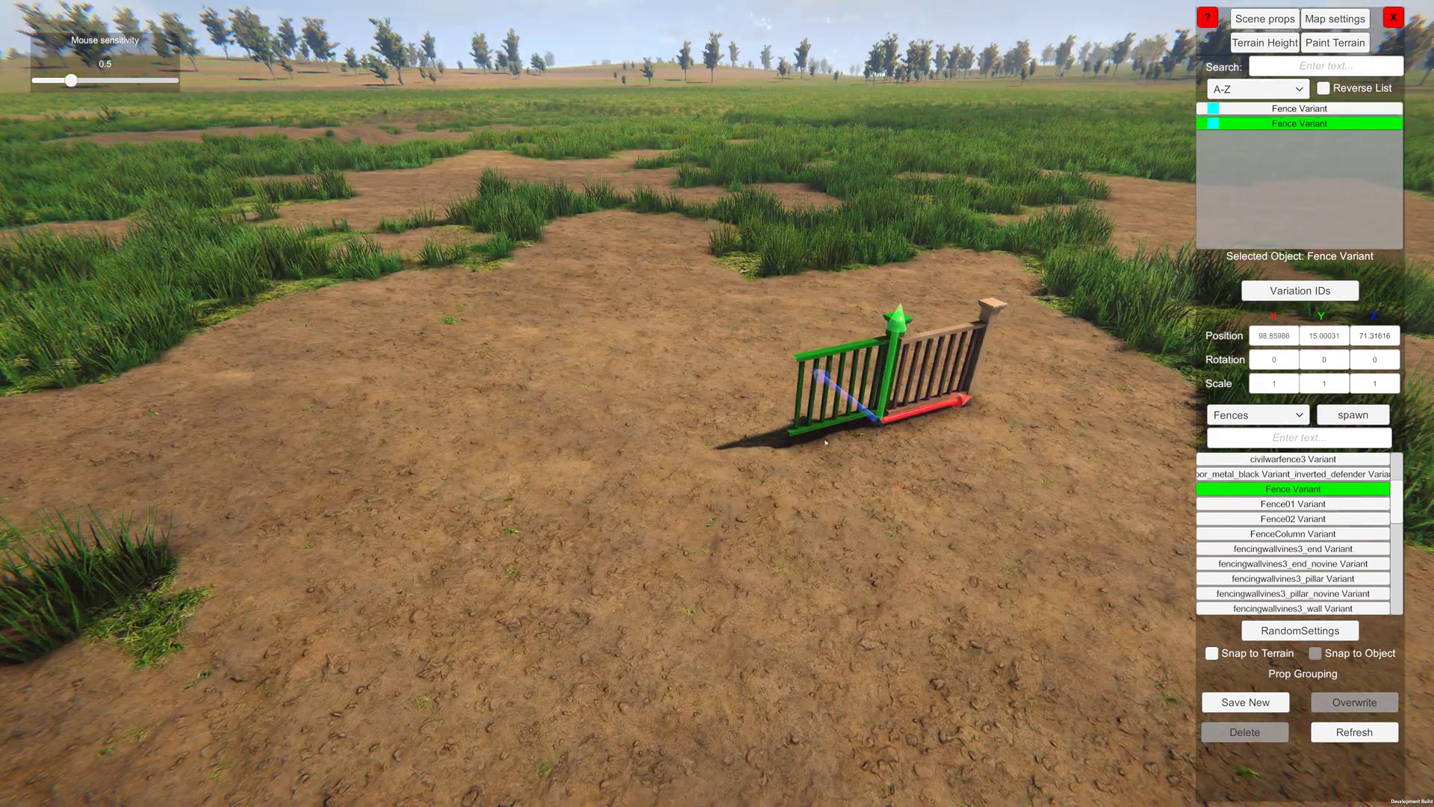
pyautogui.click(782, 447)
pyautogui.click(656, 459)
# Extend the fence row with further Fence Variant segments placed end to end across the dirt patch into the grass.
pyautogui.moveTo(656, 459); pyautogui.dragTo(860, 493, button='right')
pyautogui.press('a')
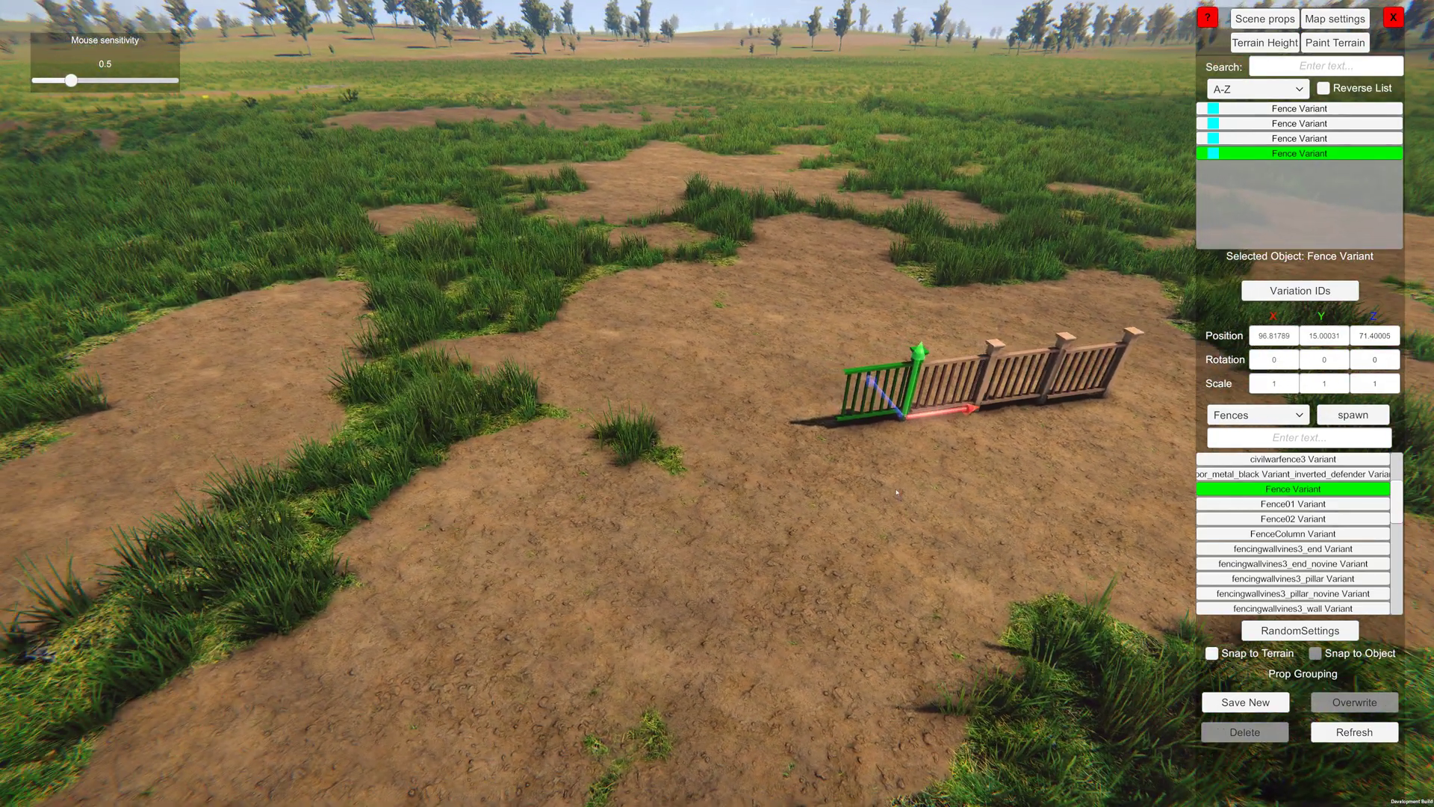
pyautogui.press('a')
pyautogui.press('d')
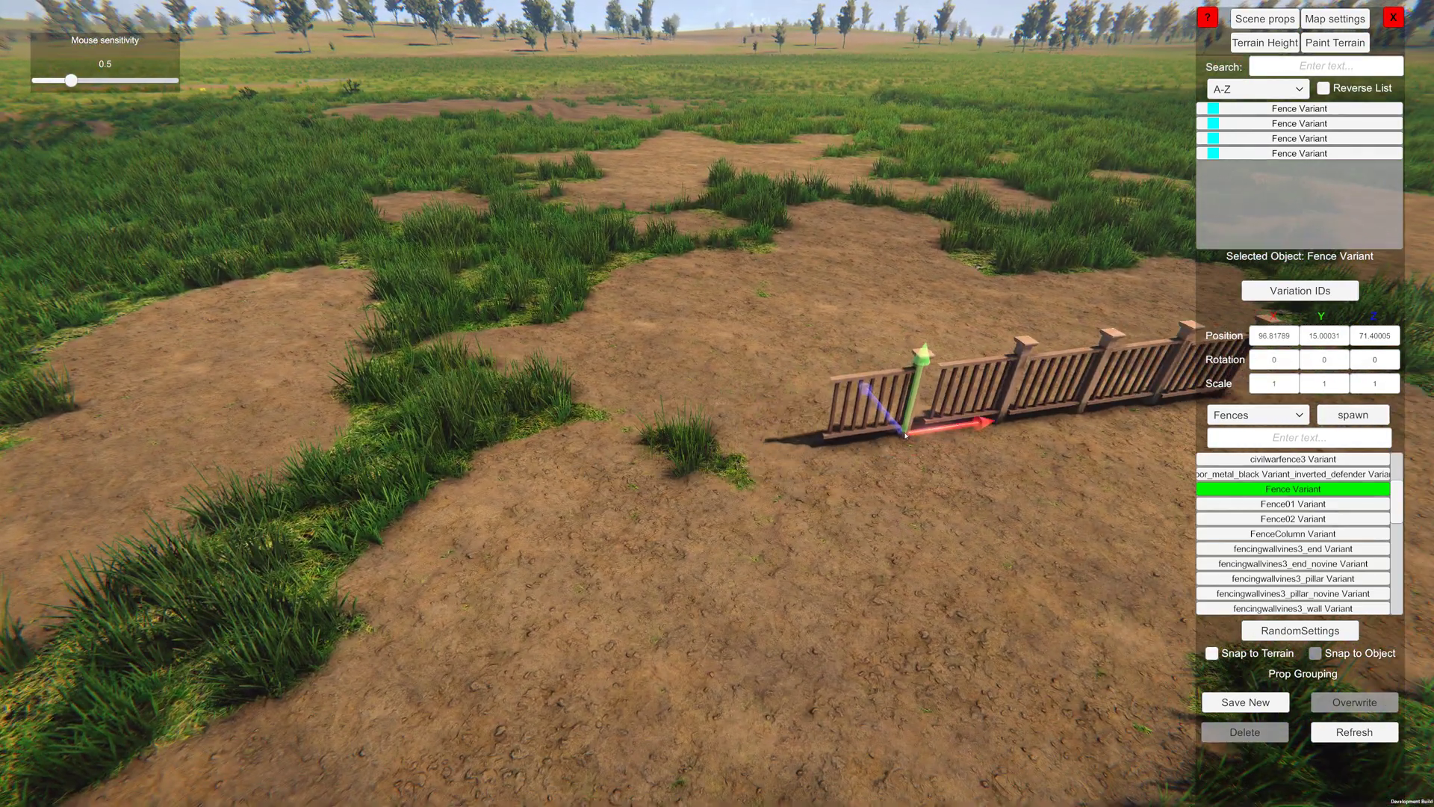
pyautogui.click(905, 437)
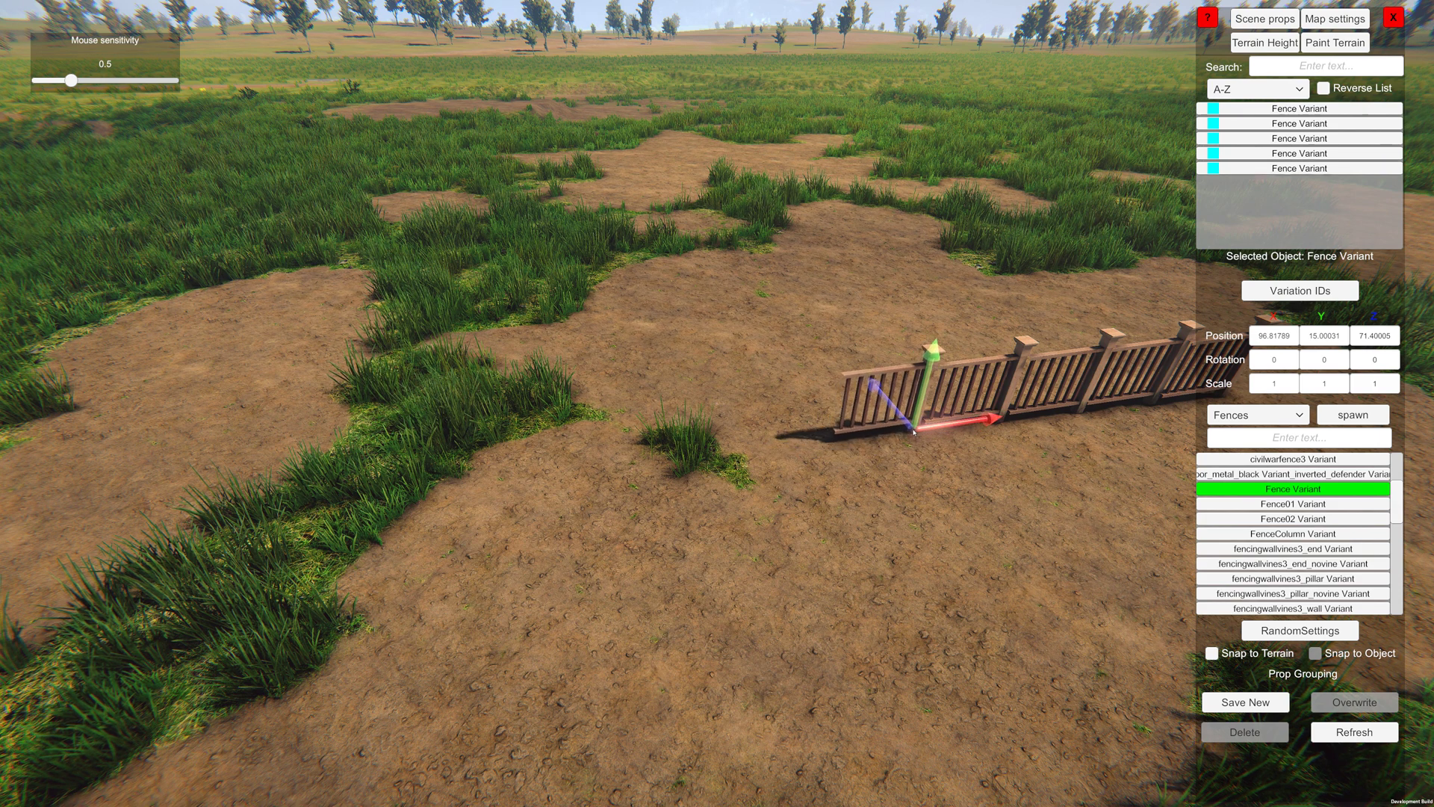
pyautogui.click(831, 440)
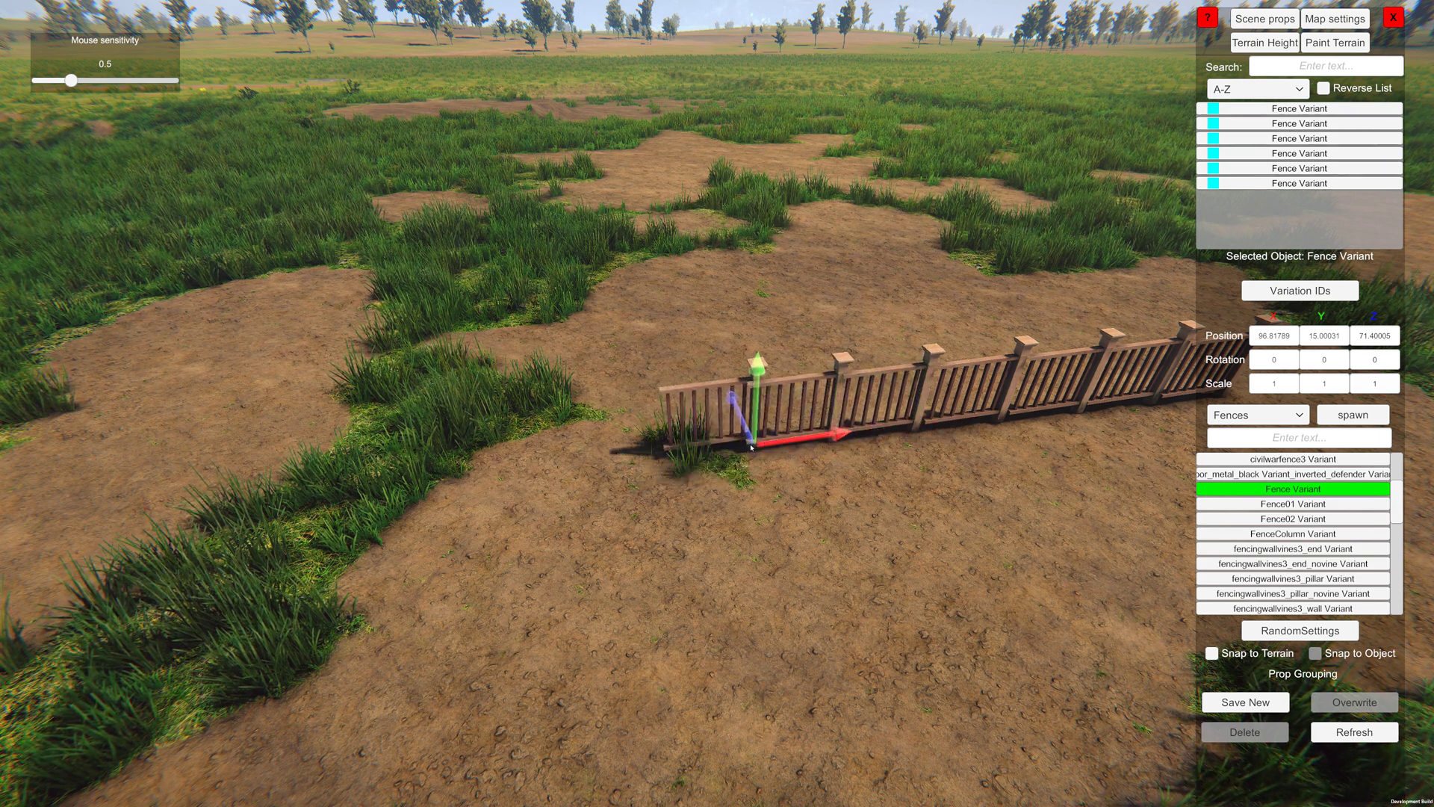
pyautogui.click(753, 448)
pyautogui.click(661, 463)
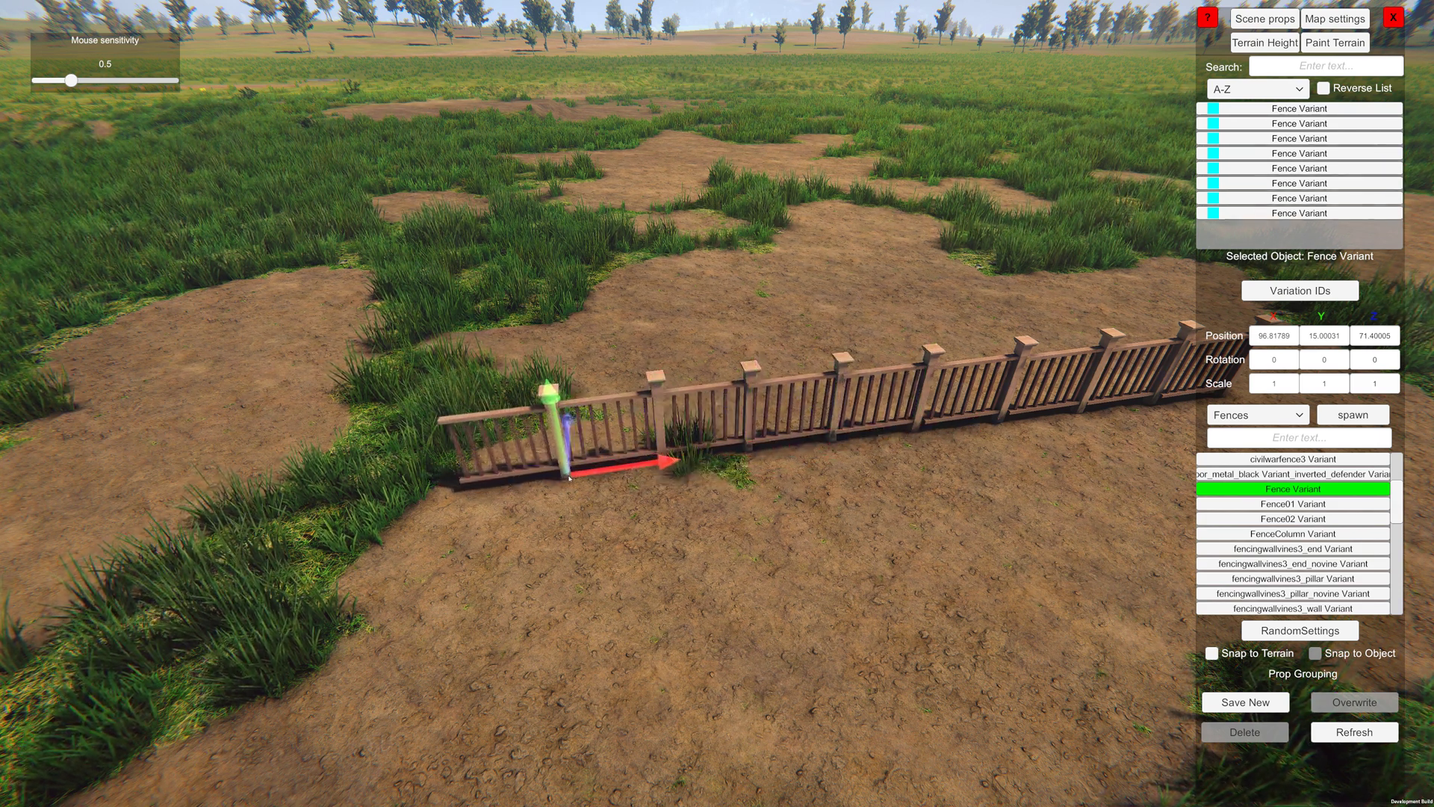
pyautogui.click(552, 472)
pyautogui.click(418, 489)
pyautogui.click(394, 495)
pyautogui.click(260, 495)
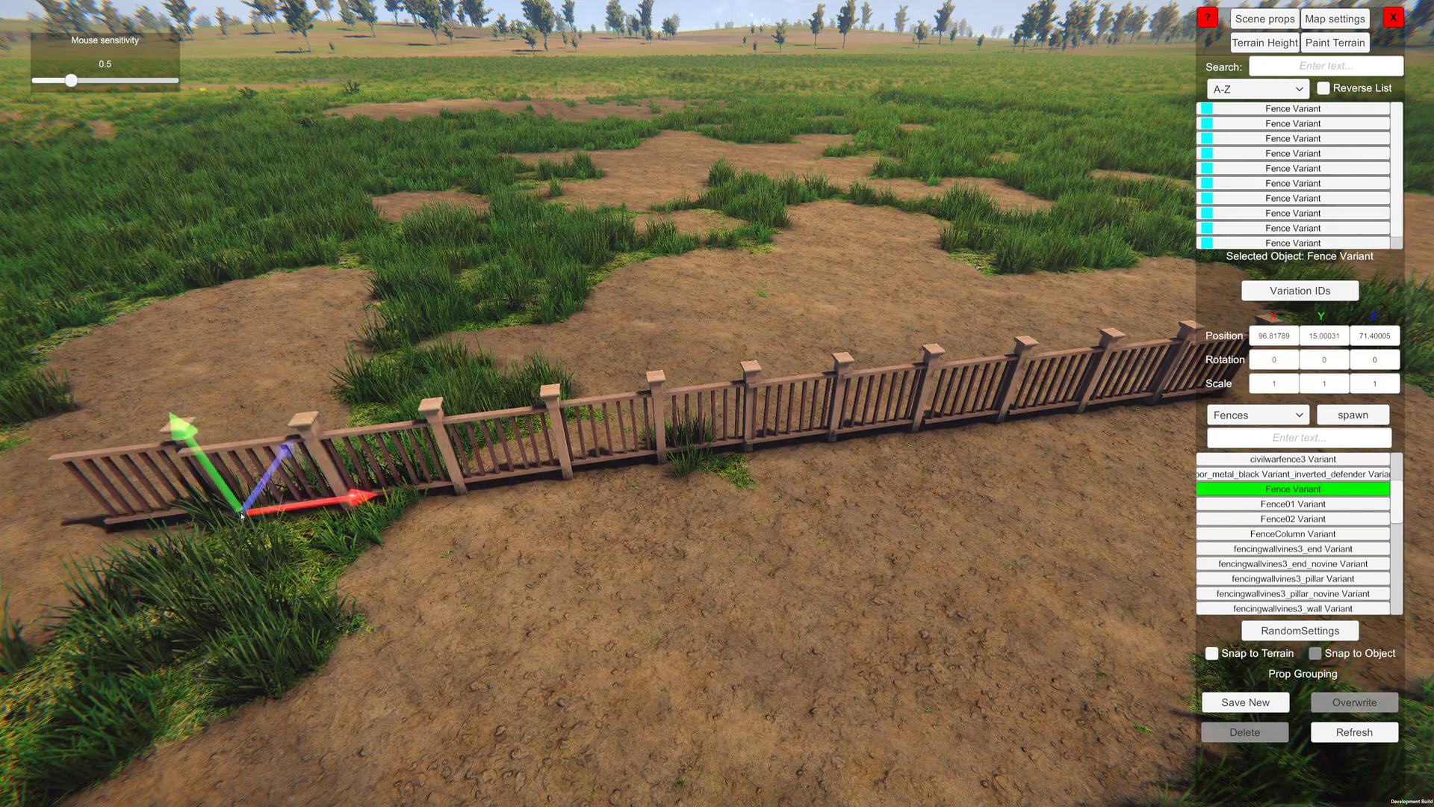
pyautogui.click(138, 499)
pyautogui.press('s')
pyautogui.moveTo(787, 590); pyautogui.dragTo(1039, 361, button='right')
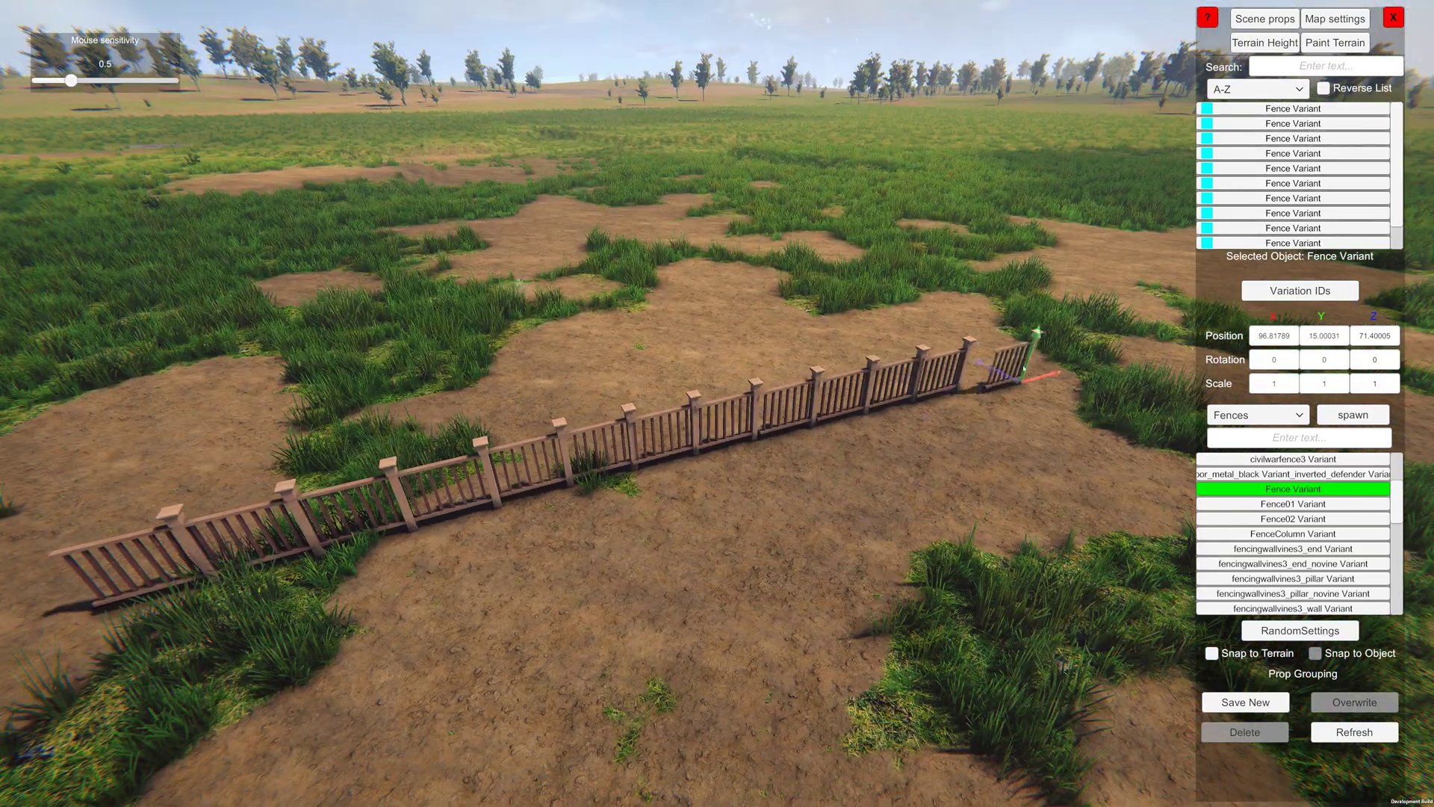
pyautogui.moveTo(370, 457); pyautogui.dragTo(294, 482, button='right')
pyautogui.press('d')
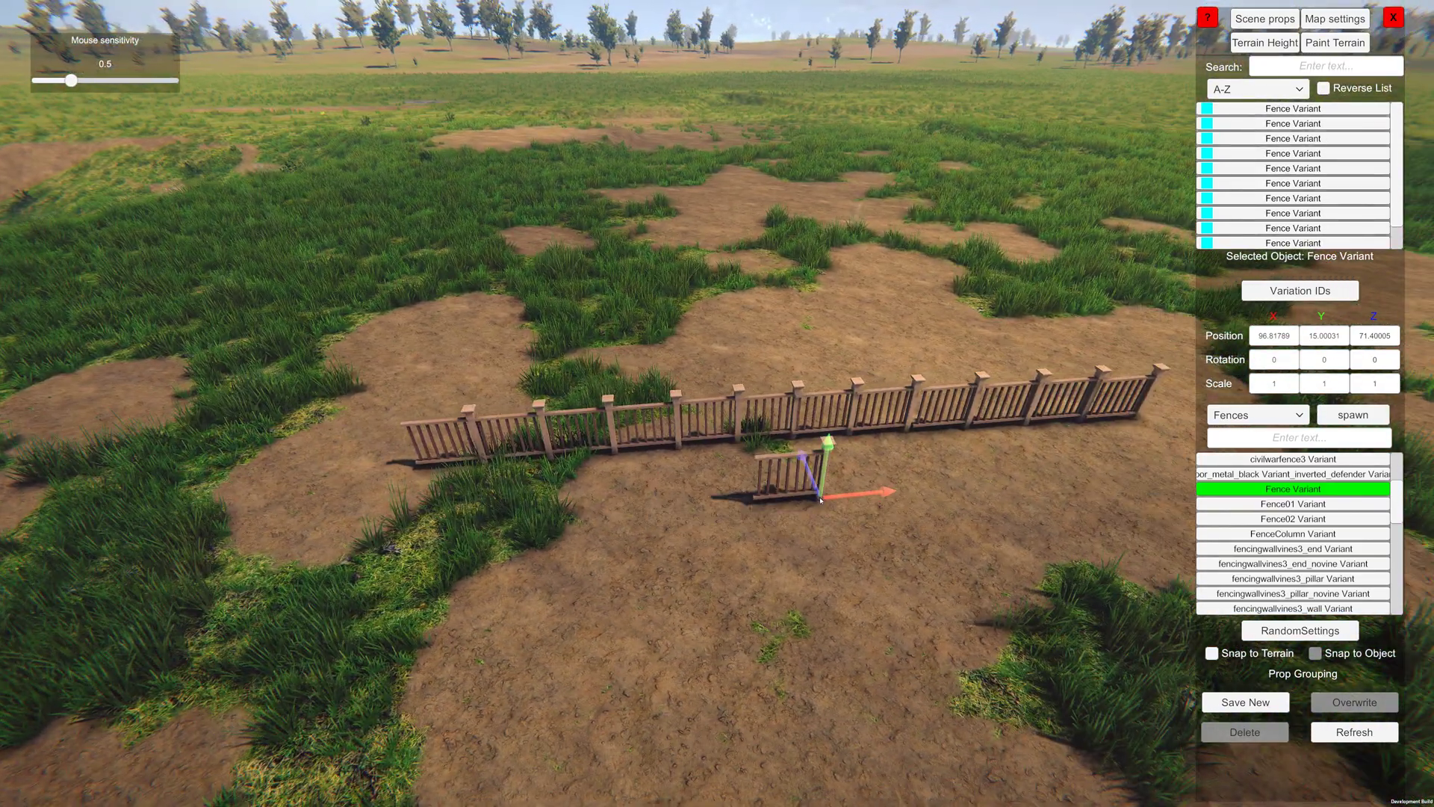
# Cancel the extra fence preview and select the eight adjoining Fence Variant segments at the row's grass end.
pyautogui.press('Escape')
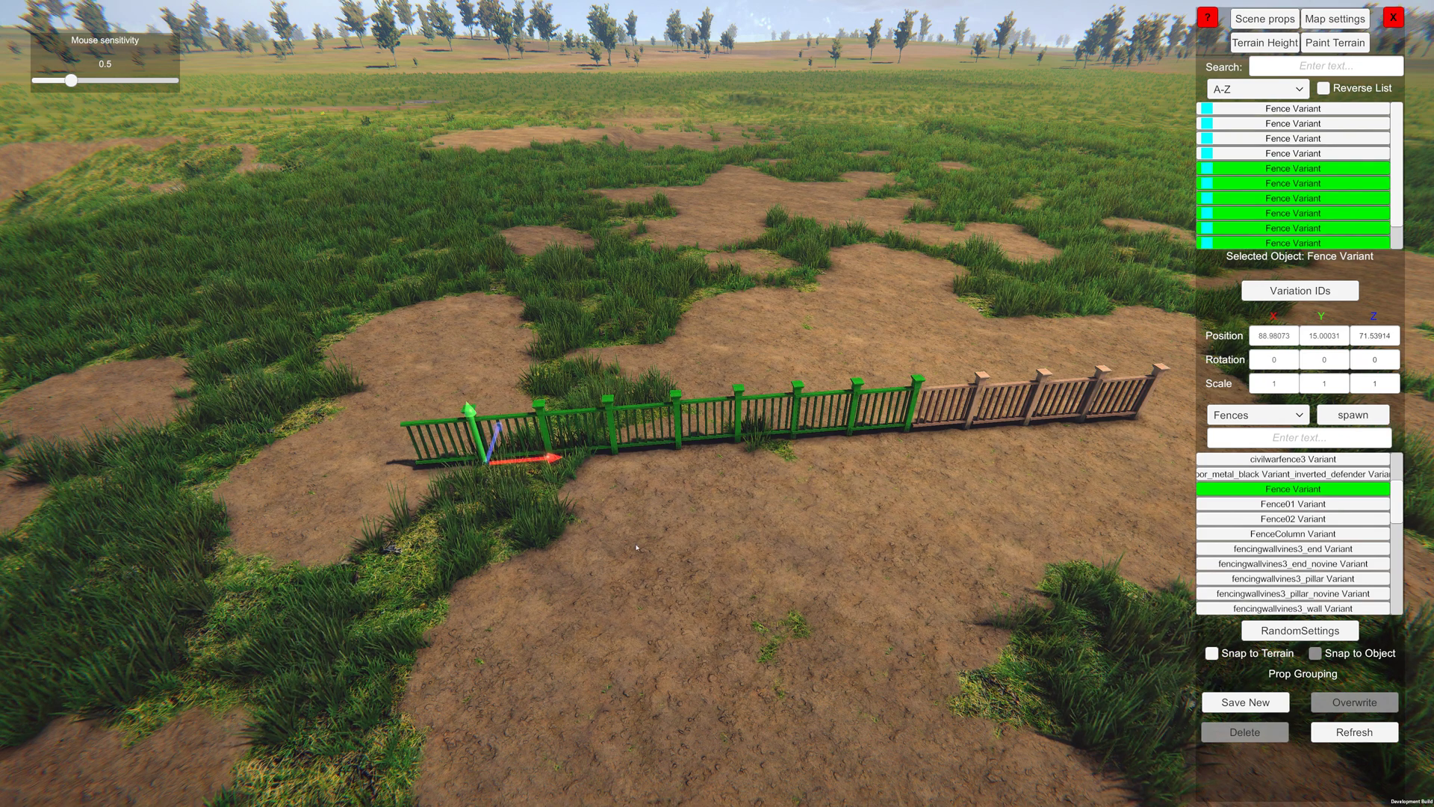
pyautogui.moveTo(1397, 134); pyautogui.dragTo(1398, 175)
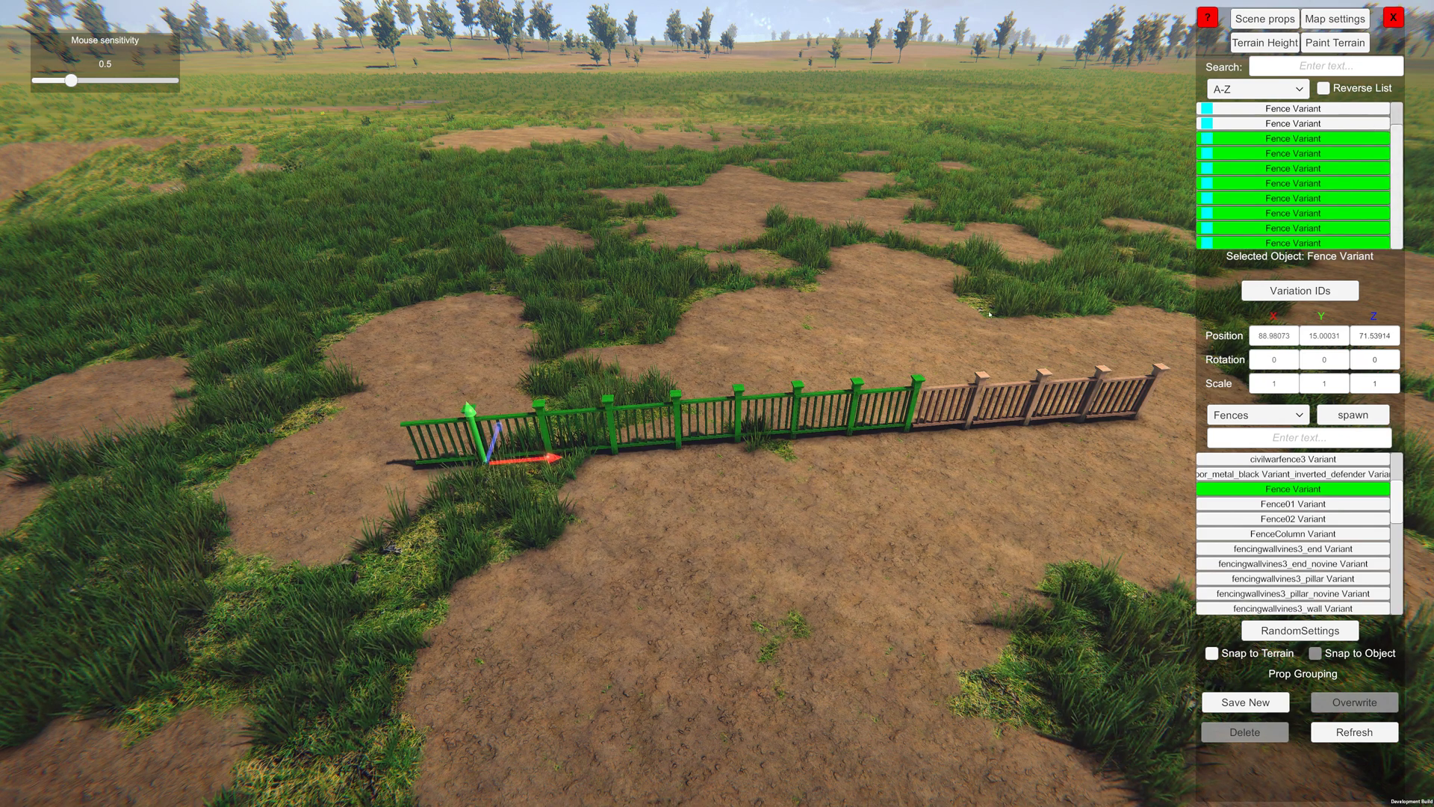
pyautogui.press('a')
pyautogui.press('w')
pyautogui.moveTo(990, 314); pyautogui.dragTo(923, 404, button='right')
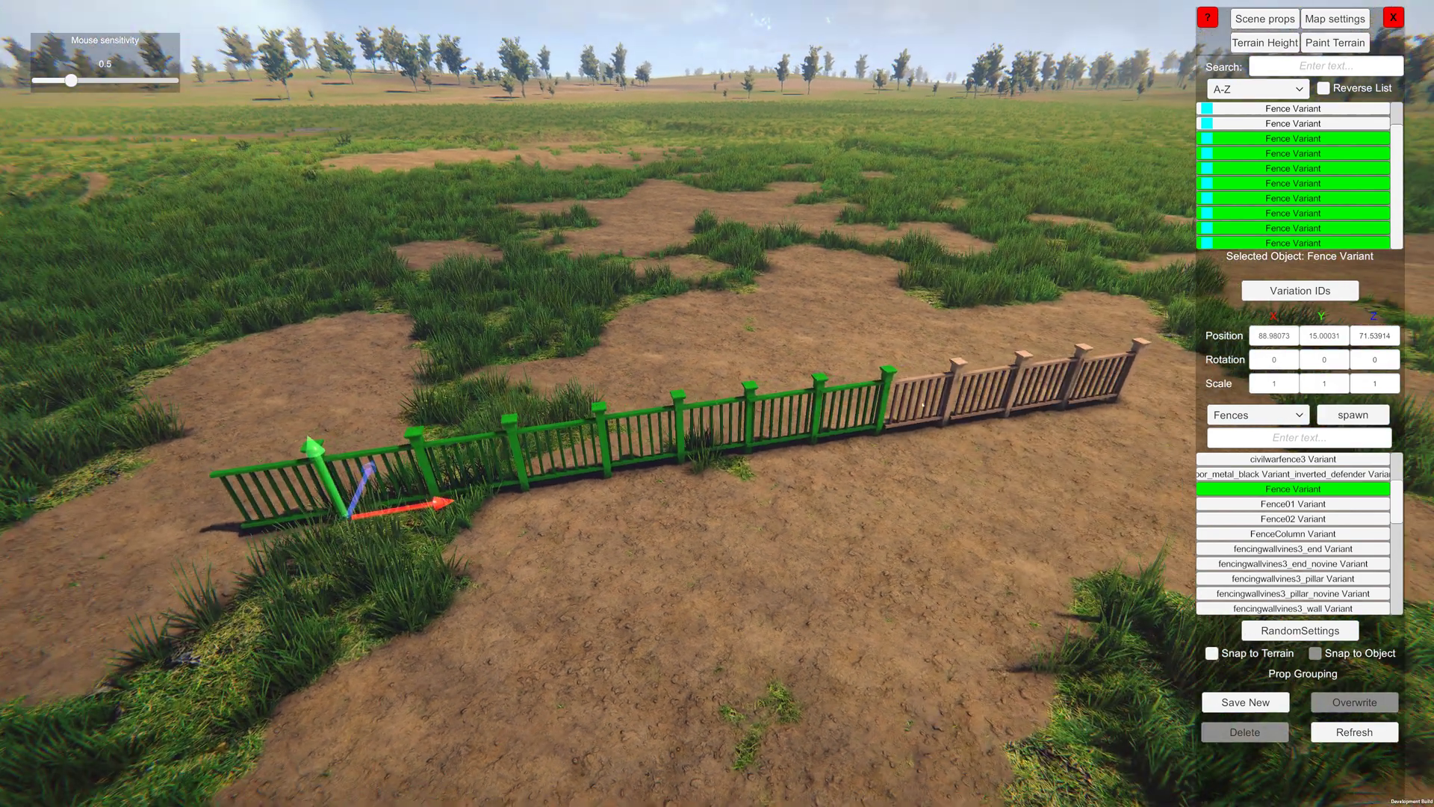
# Nudge the eight selected fence segments together towards the rest of the row, to about X 89.03, Y 15, Z 71.48.
pyautogui.moveTo(186, 514); pyautogui.dragTo(765, 509, button='right')
pyautogui.press('s')
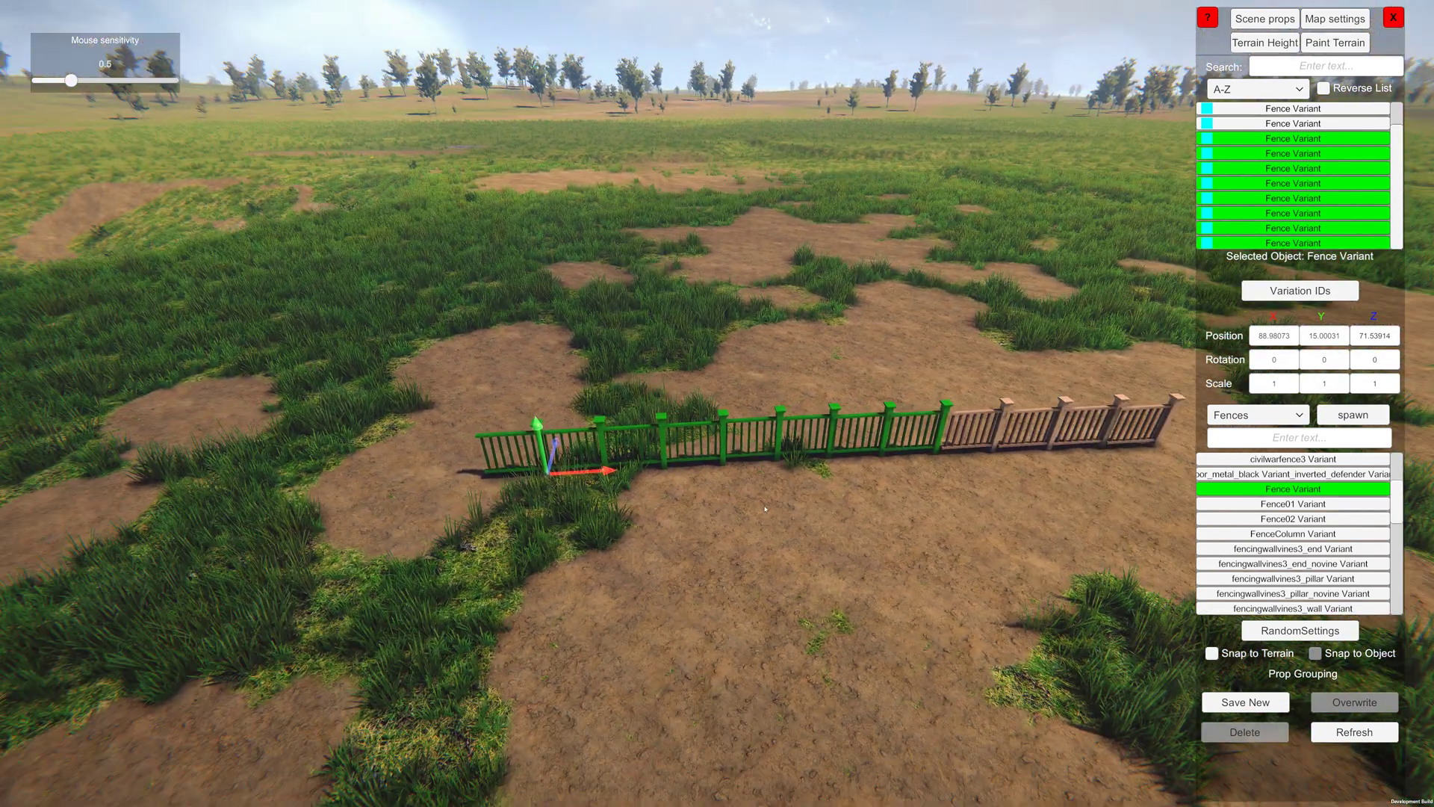
pyautogui.press('a')
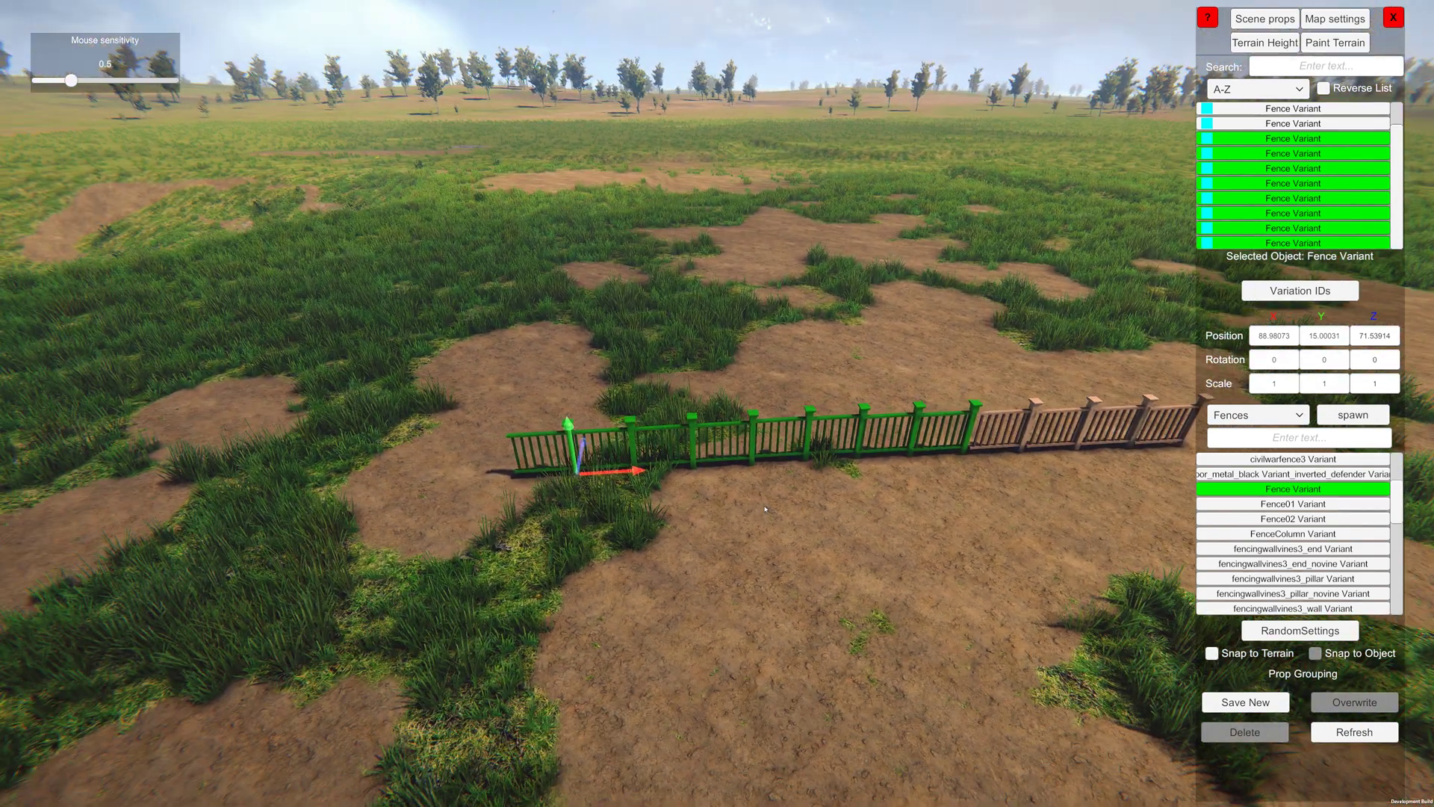
pyautogui.press('w')
pyautogui.moveTo(662, 522); pyautogui.dragTo(772, 539, button='right')
pyautogui.press('a')
pyautogui.press('s')
pyautogui.press('d')
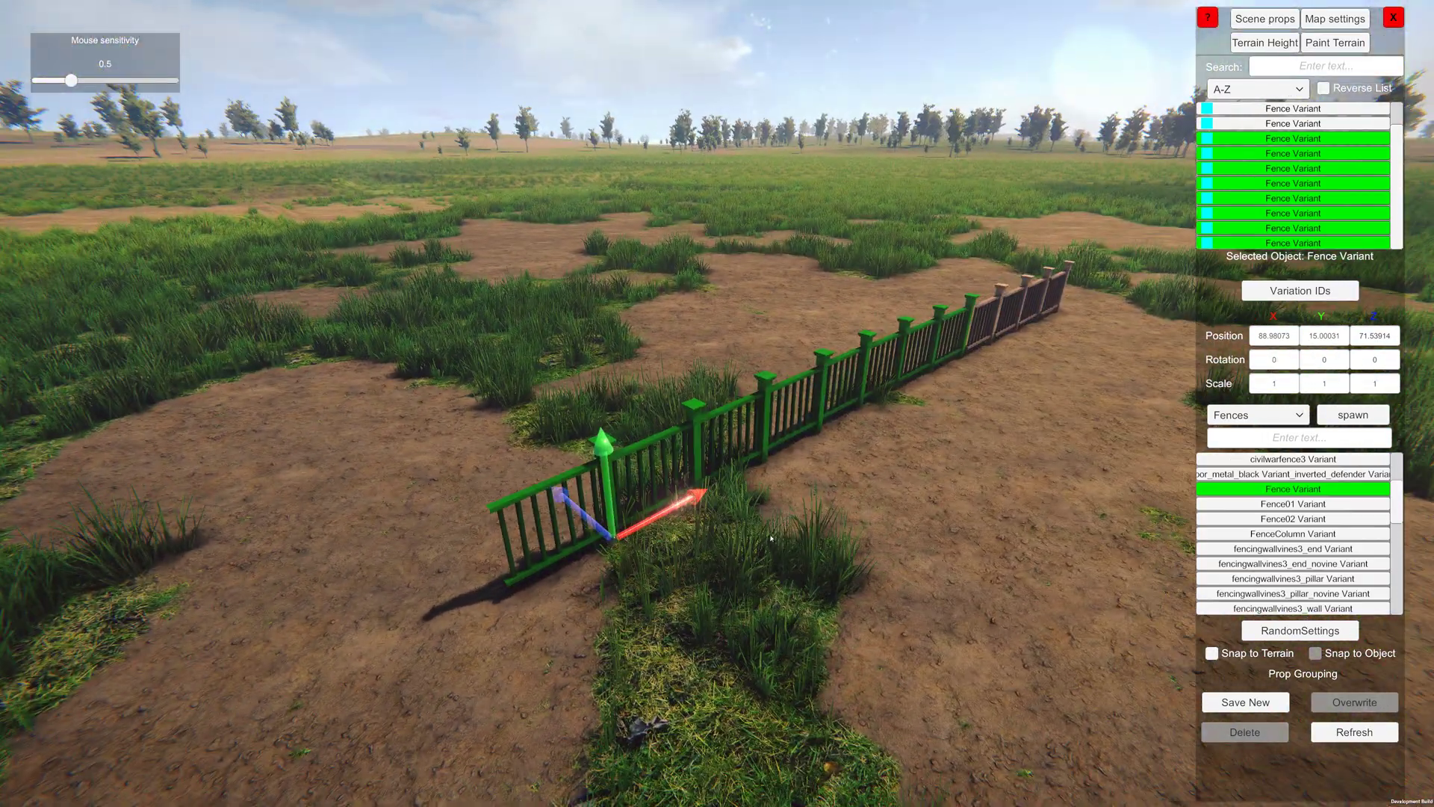
pyautogui.scroll(7, 772, 538)
pyautogui.scroll(-8, 771, 539)
pyautogui.scroll(1, 771, 539)
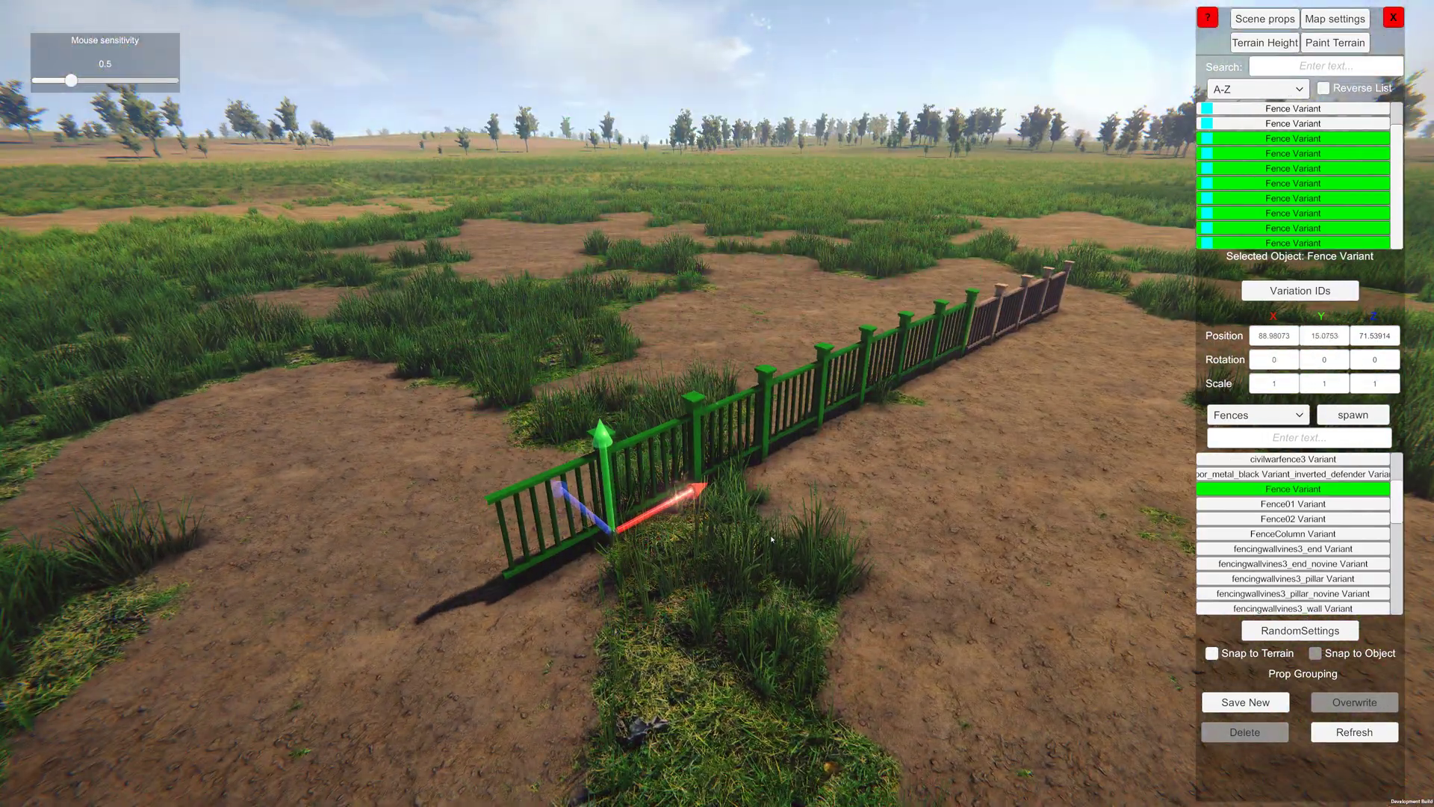
pyautogui.moveTo(773, 539); pyautogui.dragTo(795, 543)
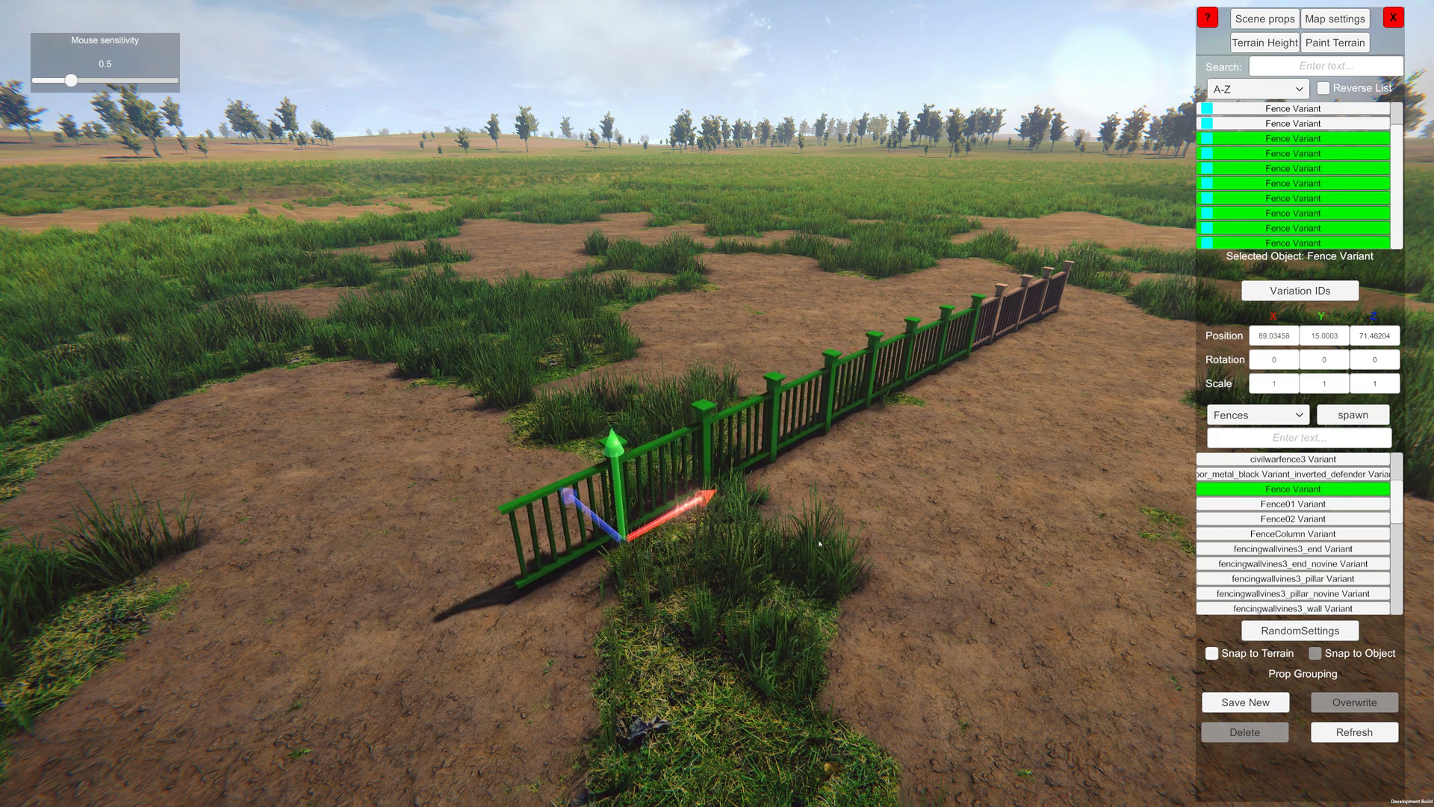
# Clear the group selection and select individual segments in the middle of the fence row one after another.
pyautogui.click(848, 517)
pyautogui.press('d')
pyautogui.moveTo(848, 517); pyautogui.dragTo(831, 399, button='right')
pyautogui.click(800, 365)
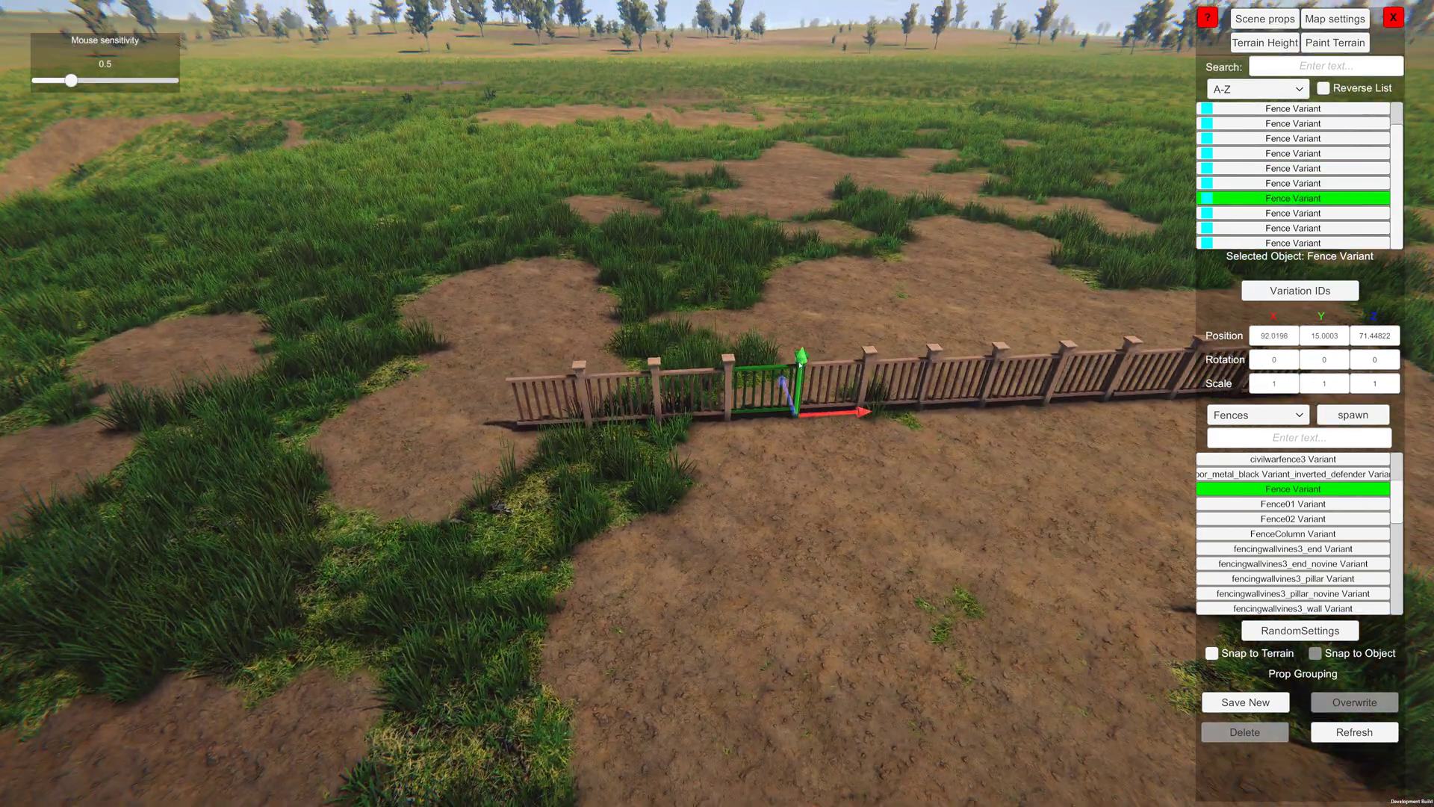
pyautogui.click(870, 366)
pyautogui.click(889, 382)
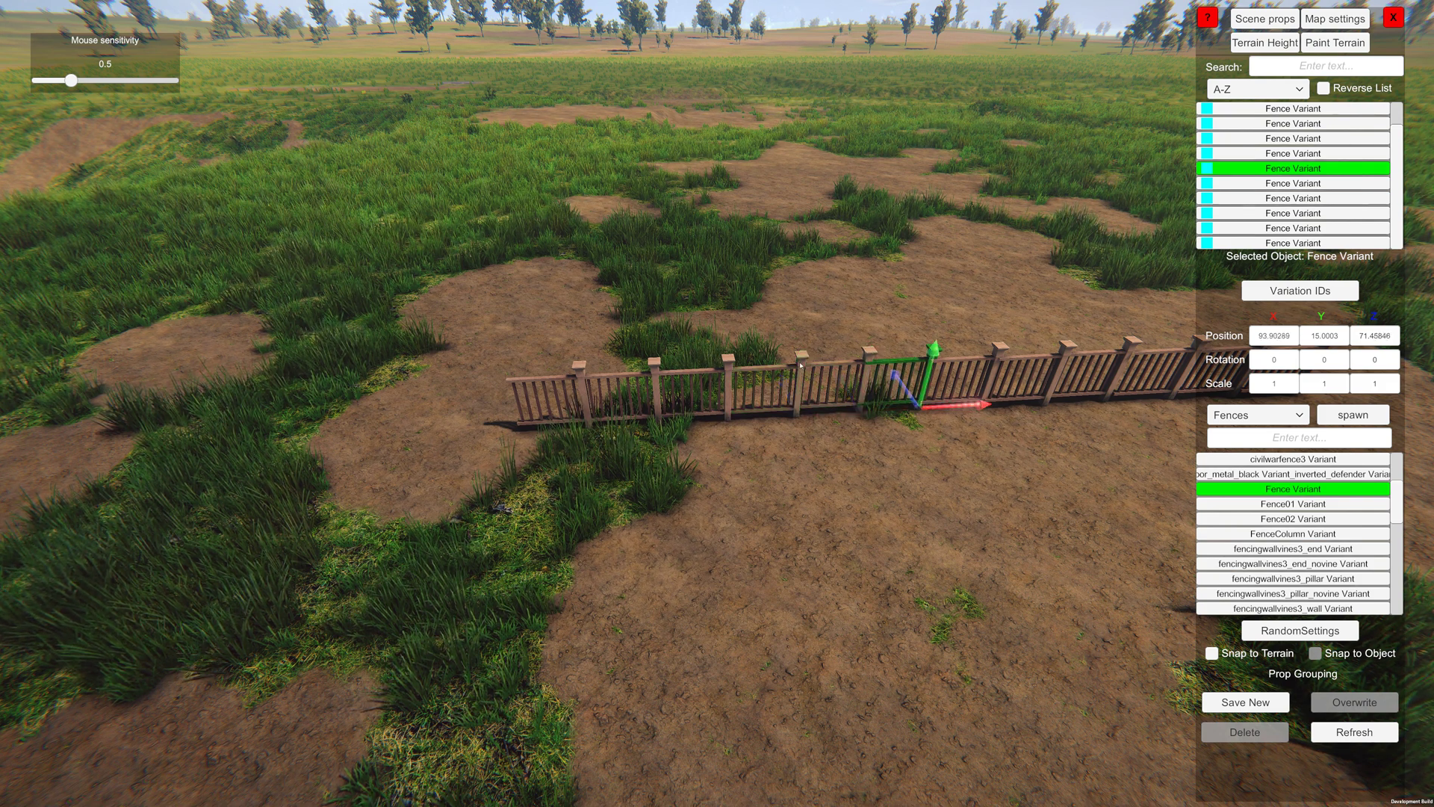
# Select five adjacent segments in the middle of the fence row together, directly in the scene.
pyautogui.click(800, 366)
pyautogui.keyDown('ctrl'); pyautogui.click(871, 359); pyautogui.keyUp('ctrl')
pyautogui.keyDown('ctrl'); pyautogui.click(934, 357); pyautogui.keyUp('ctrl')
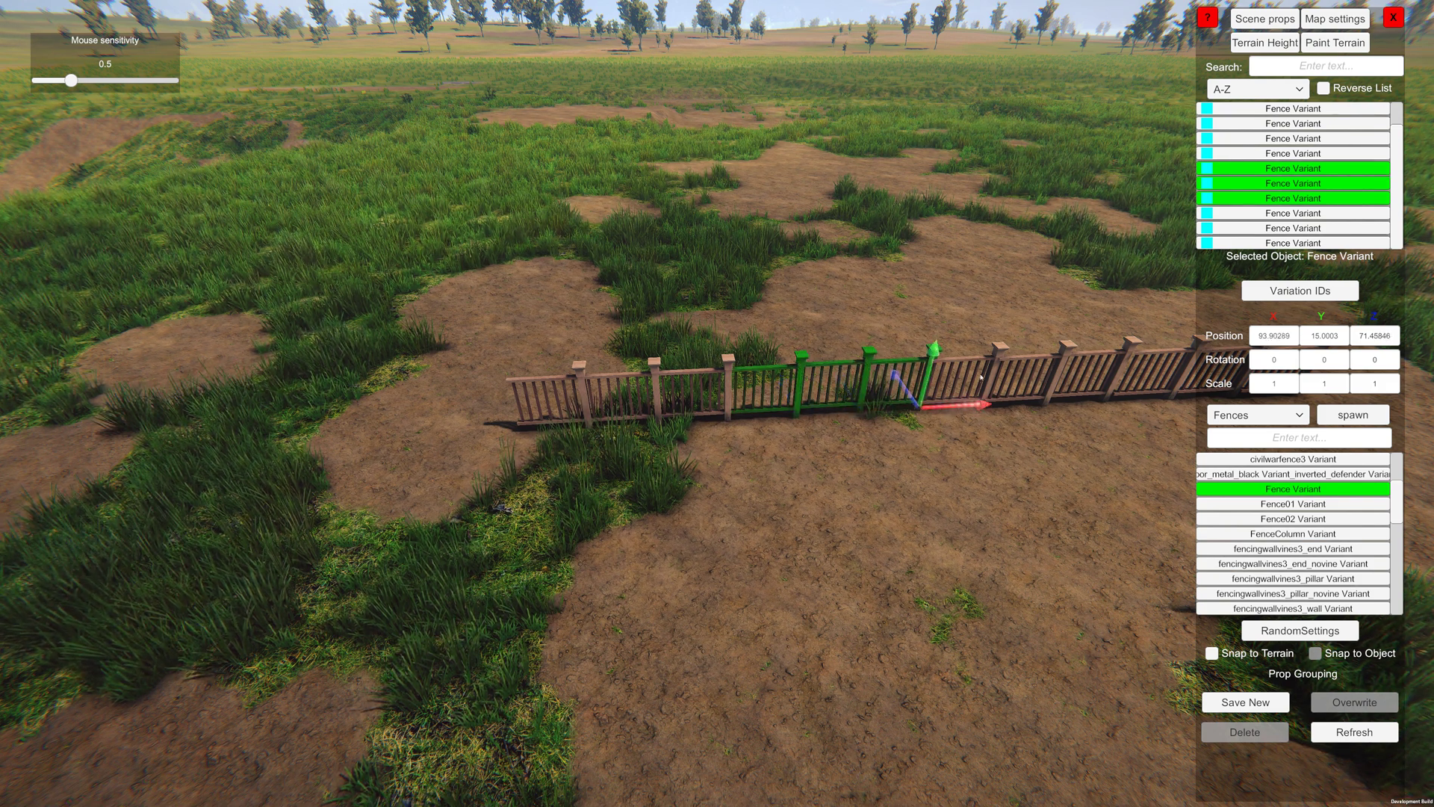
pyautogui.keyDown('ctrl'); pyautogui.click(999, 357); pyautogui.keyUp('ctrl')
pyautogui.keyDown('ctrl'); pyautogui.click(1066, 355); pyautogui.keyUp('ctrl')
# Clear the multi-selection and remove the stray Fence Variant preview in front of the row.
pyautogui.click(866, 497)
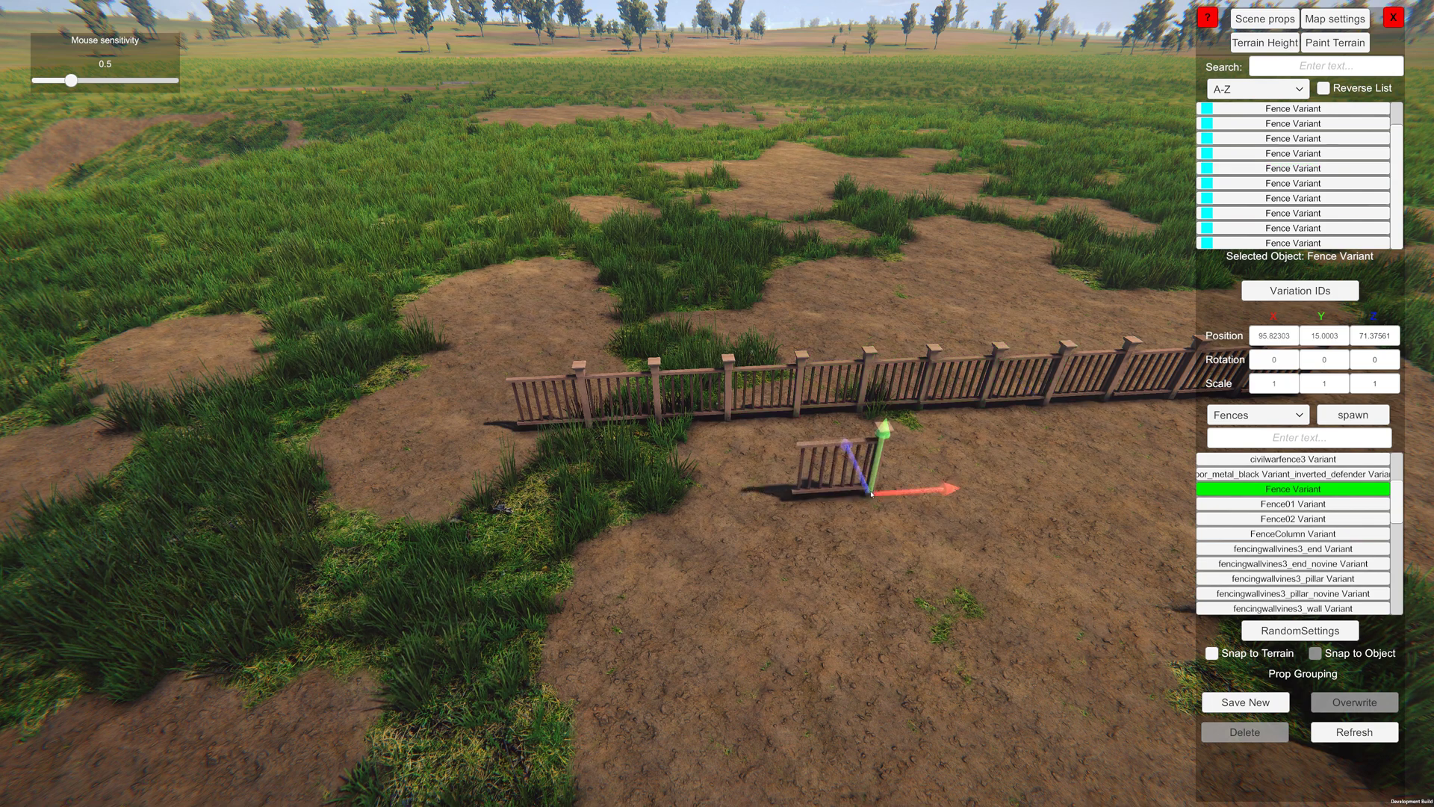
pyautogui.press('Delete')
pyautogui.press('a')
pyautogui.moveTo(859, 494); pyautogui.dragTo(841, 476, button='right')
pyautogui.press('a')
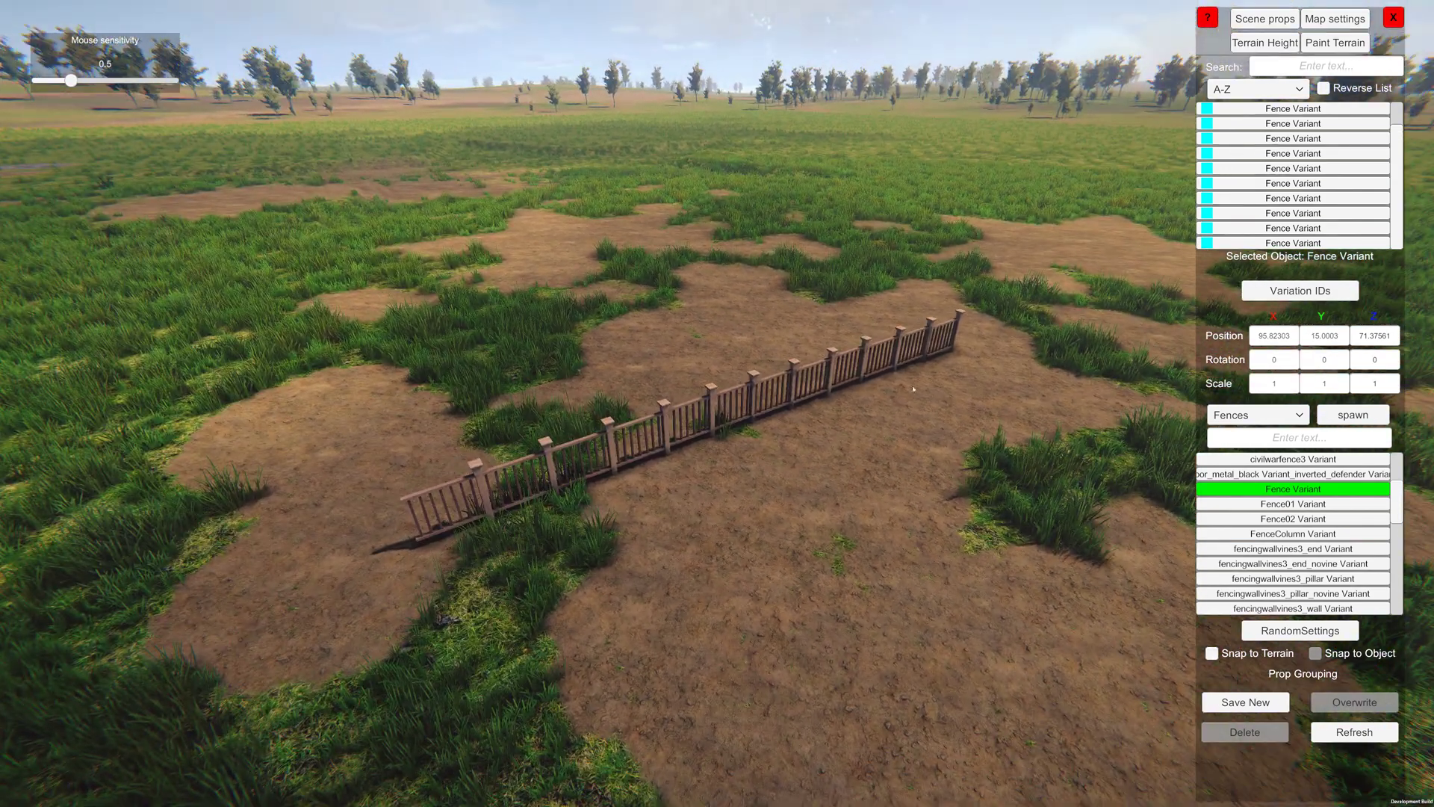
# Try selecting the whole fence row repeatedly with a selection box across the scene, clearing the selection each time.
pyautogui.moveTo(1021, 216); pyautogui.dragTo(233, 702)
pyautogui.click(950, 266)
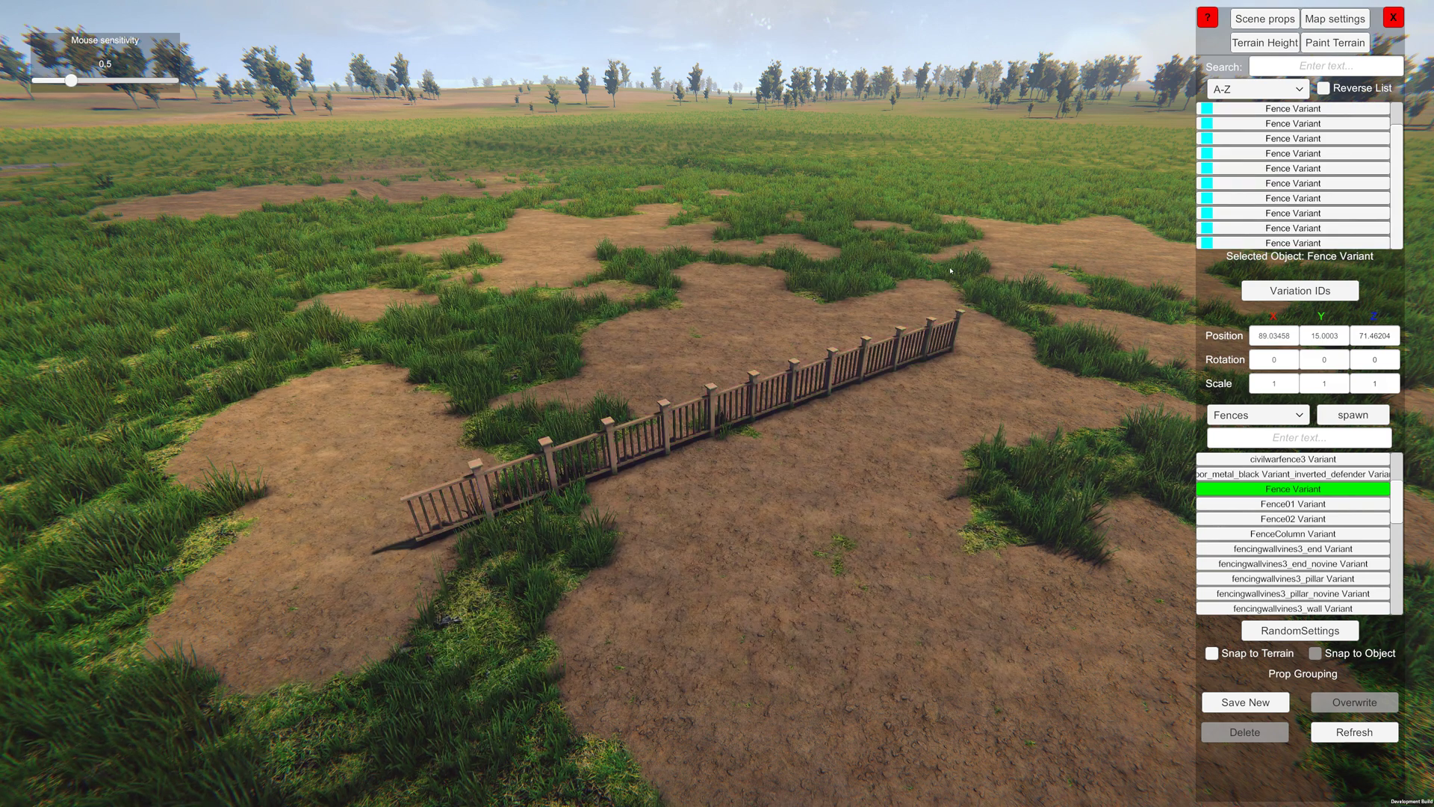
pyautogui.moveTo(1047, 200); pyautogui.dragTo(228, 693)
pyautogui.click(1008, 245)
pyautogui.moveTo(1046, 216); pyautogui.dragTo(209, 706)
pyautogui.click(946, 371)
pyautogui.moveTo(1008, 291); pyautogui.dragTo(1124, 285)
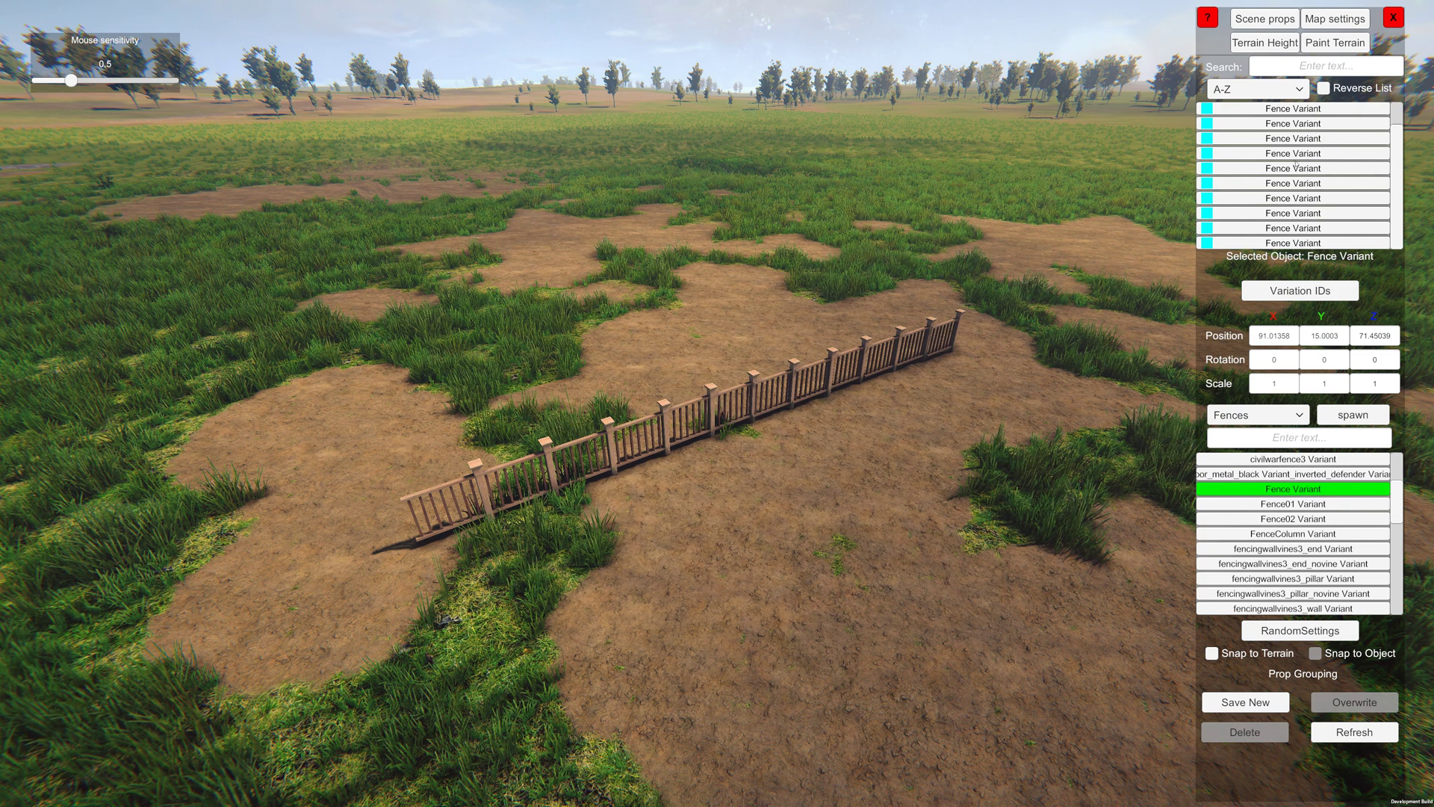
# Select the first three Fence Variant entries together in the scene object list.
pyautogui.moveTo(1400, 163); pyautogui.dragTo(1397, 131)
pyautogui.click(1321, 110)
pyautogui.keyDown('ctrl'); pyautogui.click(1312, 125); pyautogui.keyUp('ctrl')
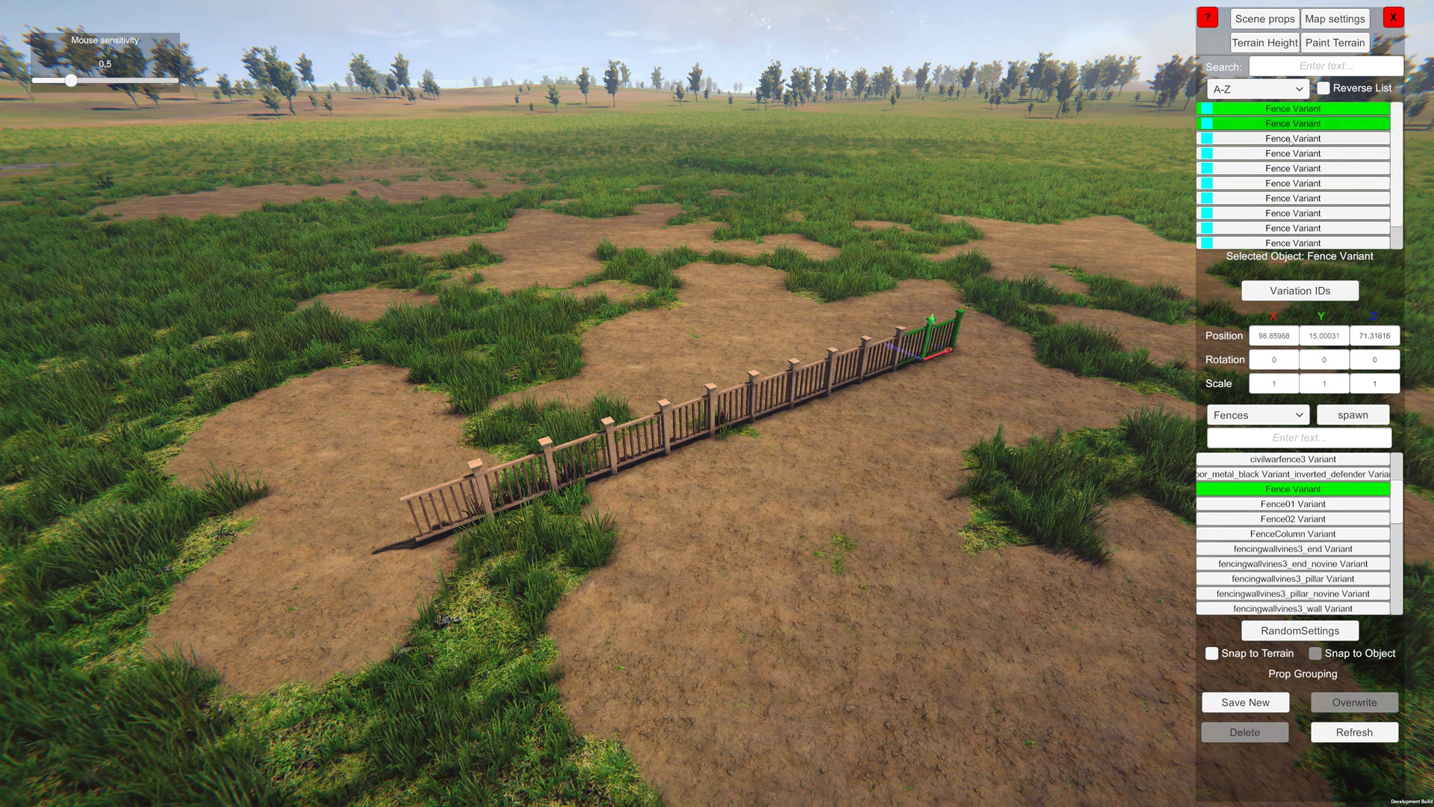
pyautogui.keyDown('ctrl'); pyautogui.click(1297, 141); pyautogui.keyUp('ctrl')
pyautogui.keyDown('ctrl'); pyautogui.click(1286, 156); pyautogui.keyUp('ctrl')
pyautogui.keyDown('ctrl'); pyautogui.click(1295, 153); pyautogui.keyUp('ctrl')
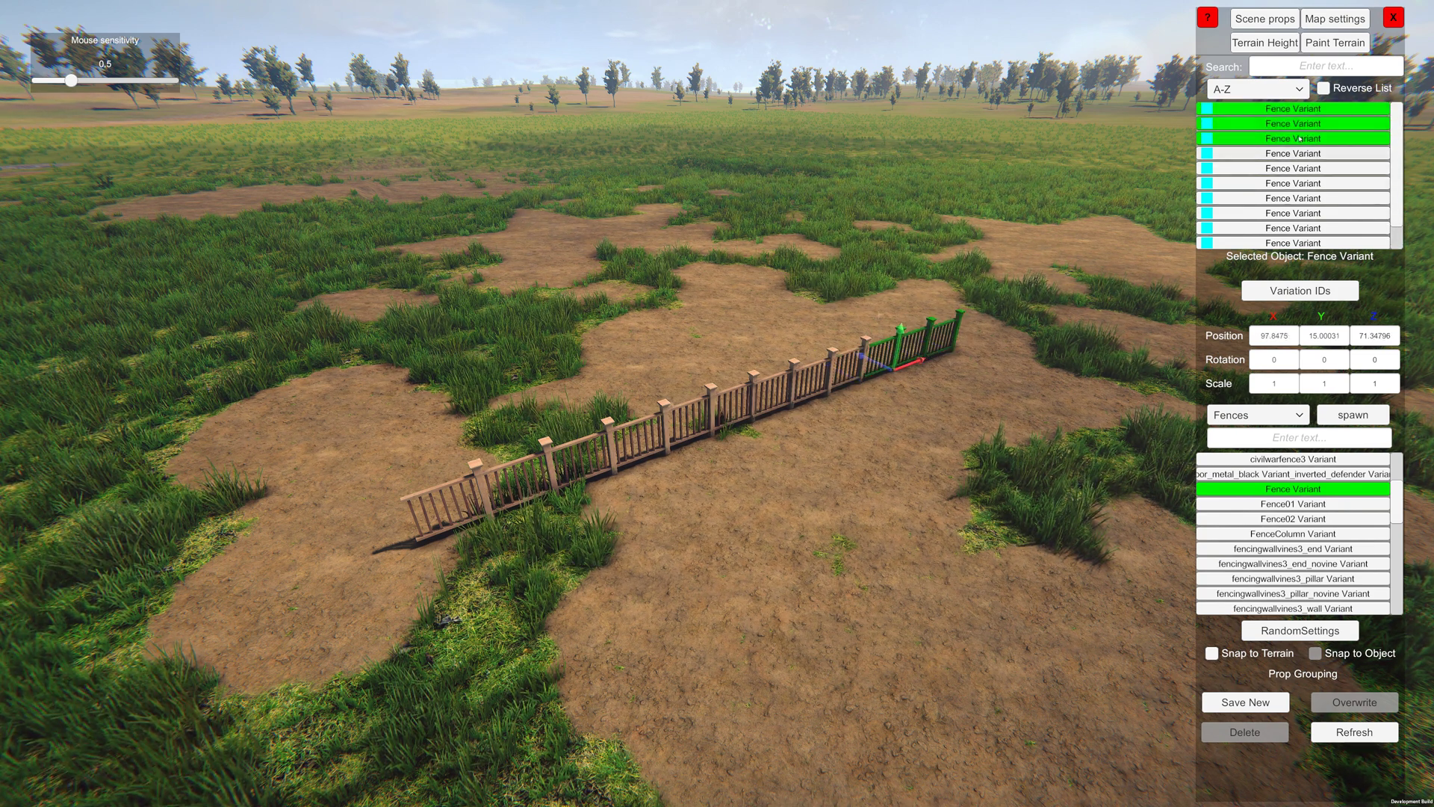
# Focus the camera on successive fence segments from the scene object list, through to the last one at the grass end.
pyautogui.press('f')
pyautogui.keyDown('ctrl'); pyautogui.click(1289, 142); pyautogui.keyUp('ctrl')
pyautogui.click(1289, 140)
pyautogui.click(1288, 155)
pyautogui.press('f')
pyautogui.click(1278, 217)
pyautogui.press('f')
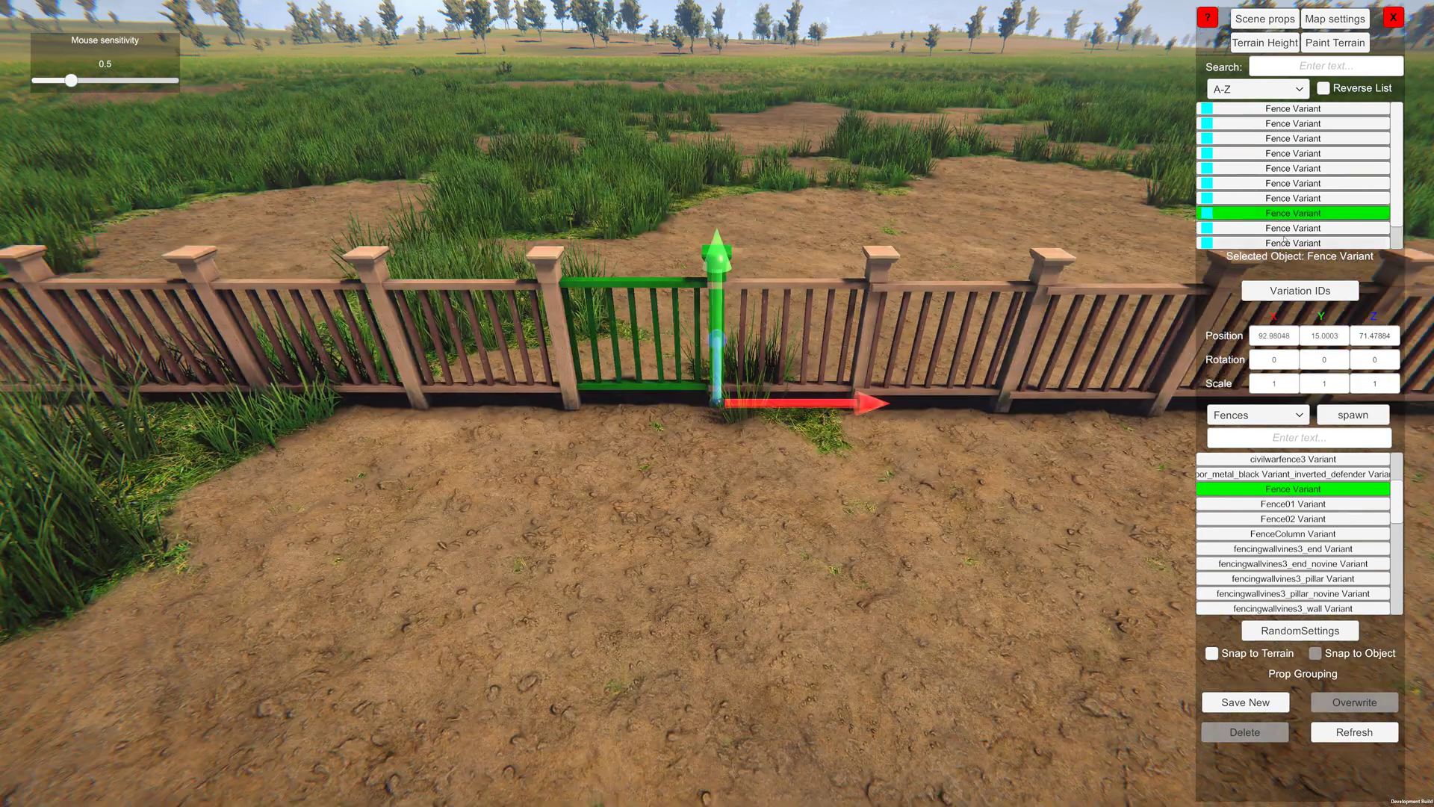
pyautogui.click(1279, 242)
pyautogui.press('f')
pyautogui.scroll(-3, 1282, 233)
pyautogui.click(1283, 241)
pyautogui.press('f')
pyautogui.scroll(3, 1351, 239)
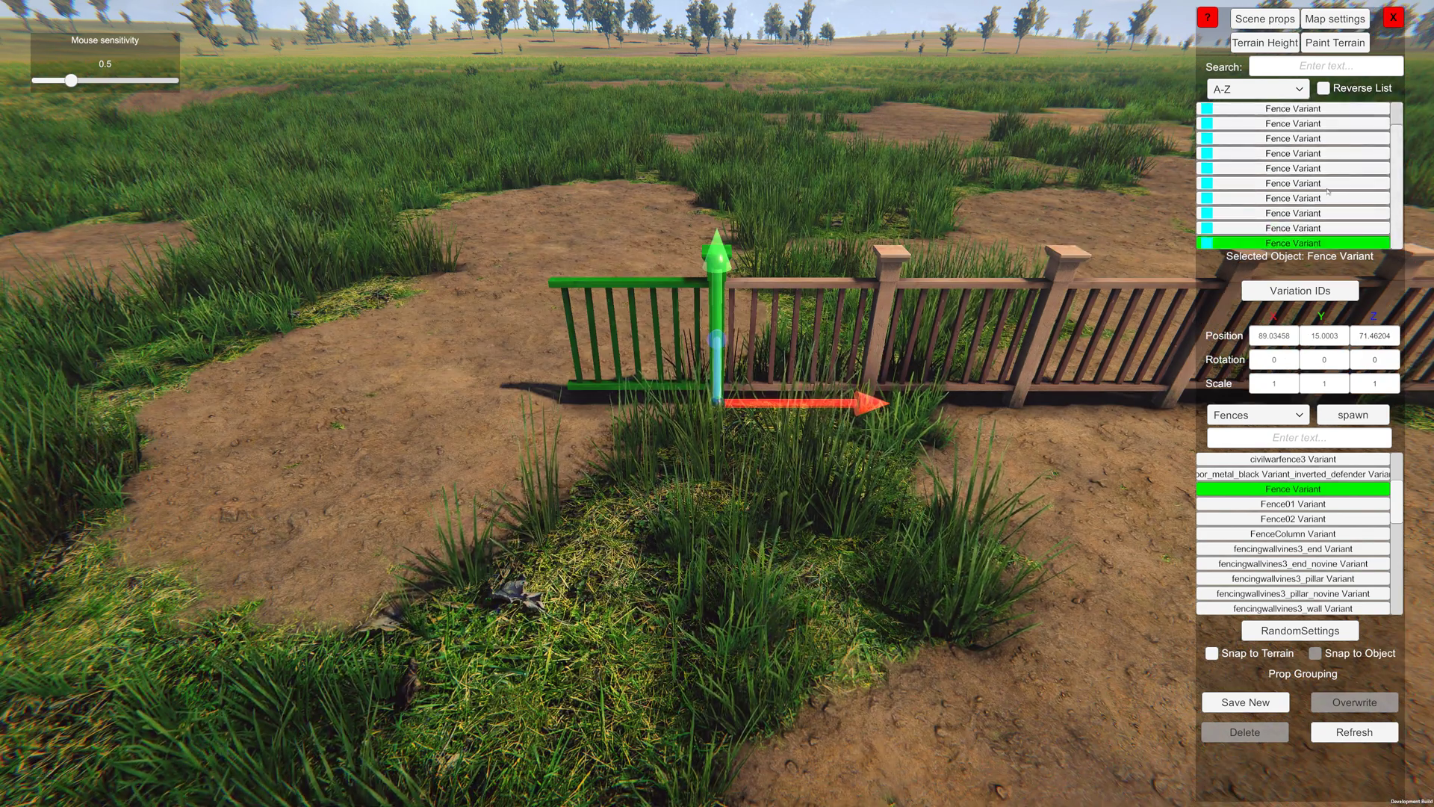
# Focus the camera on the third and fifth listed Fence Variant segments in turn, finishing with an overview of the row.
pyautogui.click(1271, 140)
pyautogui.press('f')
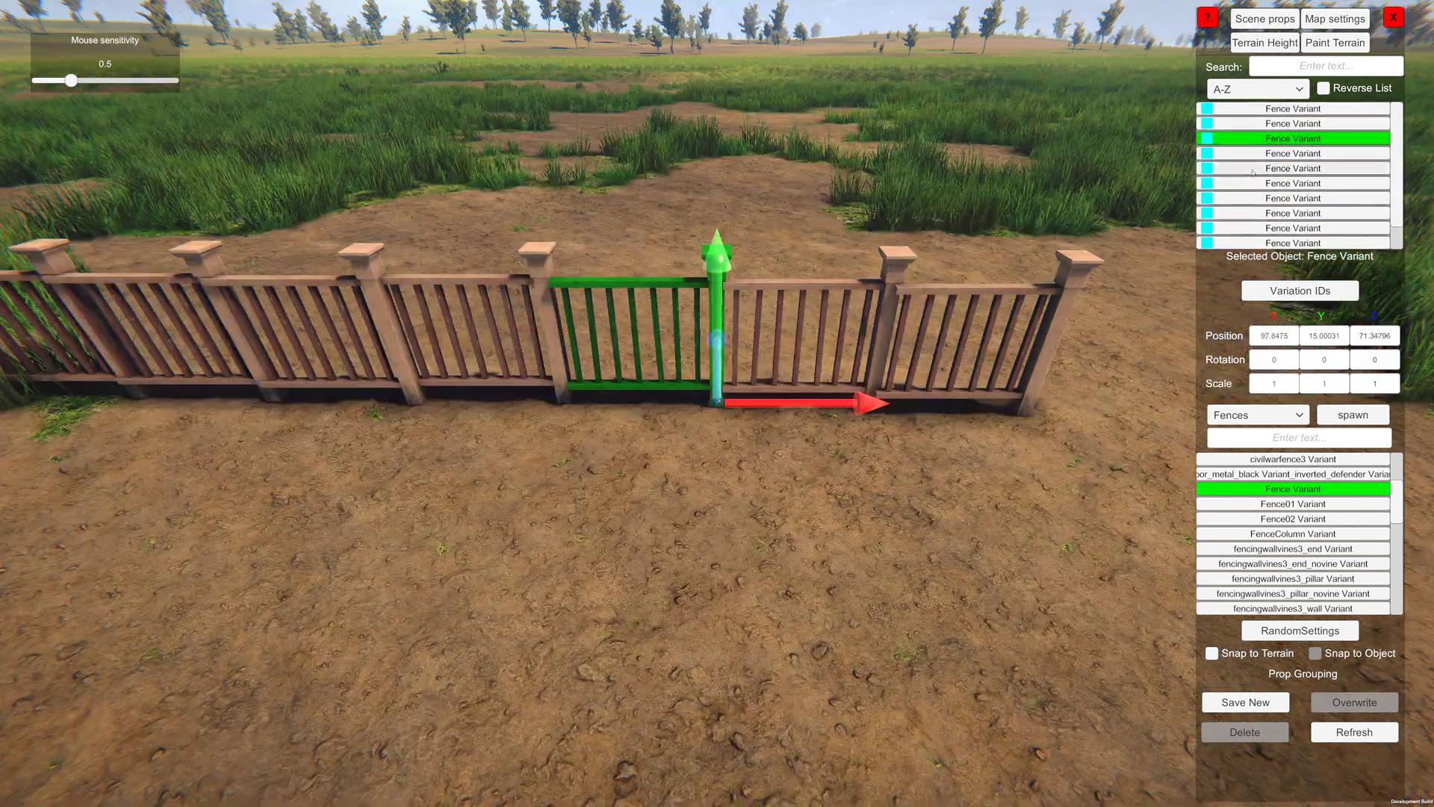
pyautogui.click(1255, 169)
pyautogui.press('f')
pyautogui.moveTo(463, 351); pyautogui.dragTo(608, 354, button='right')
pyautogui.press('s')
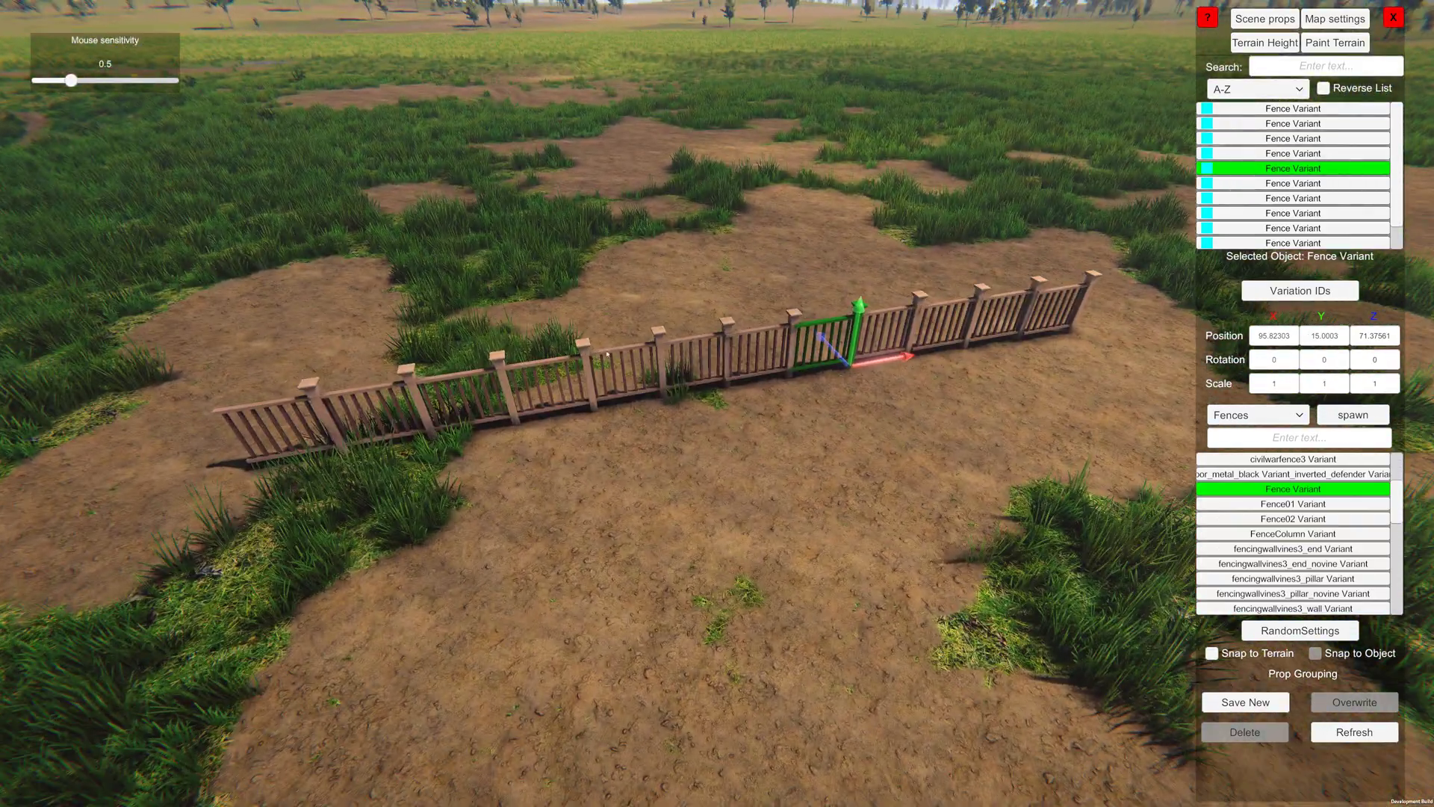
# Select the first listed Fence Variant, focus the camera on it, and bring the full row back into view.
pyautogui.click(1342, 108)
pyautogui.press('f')
pyautogui.press('s')
pyautogui.moveTo(860, 321); pyautogui.dragTo(817, 346, button='right')
pyautogui.press('a')
# Extend the selection from the first listed segment through the row, leaving out only the last segment at the grass end.
pyautogui.moveTo(1400, 131); pyautogui.dragTo(1399, 151)
pyautogui.scroll(3, 1300, 182)
pyautogui.moveTo(1403, 124); pyautogui.dragTo(1400, 151)
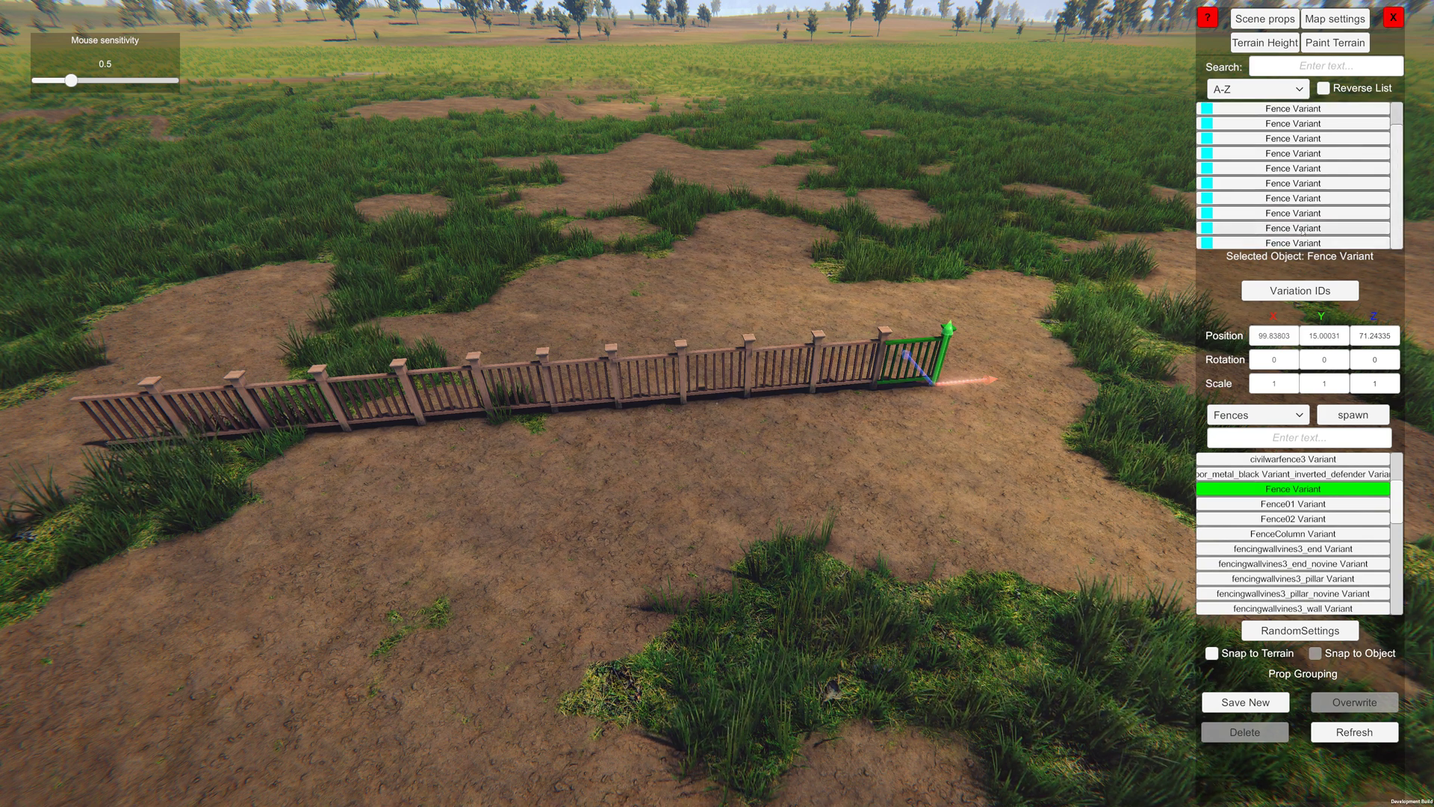
pyautogui.keyDown('shift'); pyautogui.click(1290, 229); pyautogui.keyUp('shift')
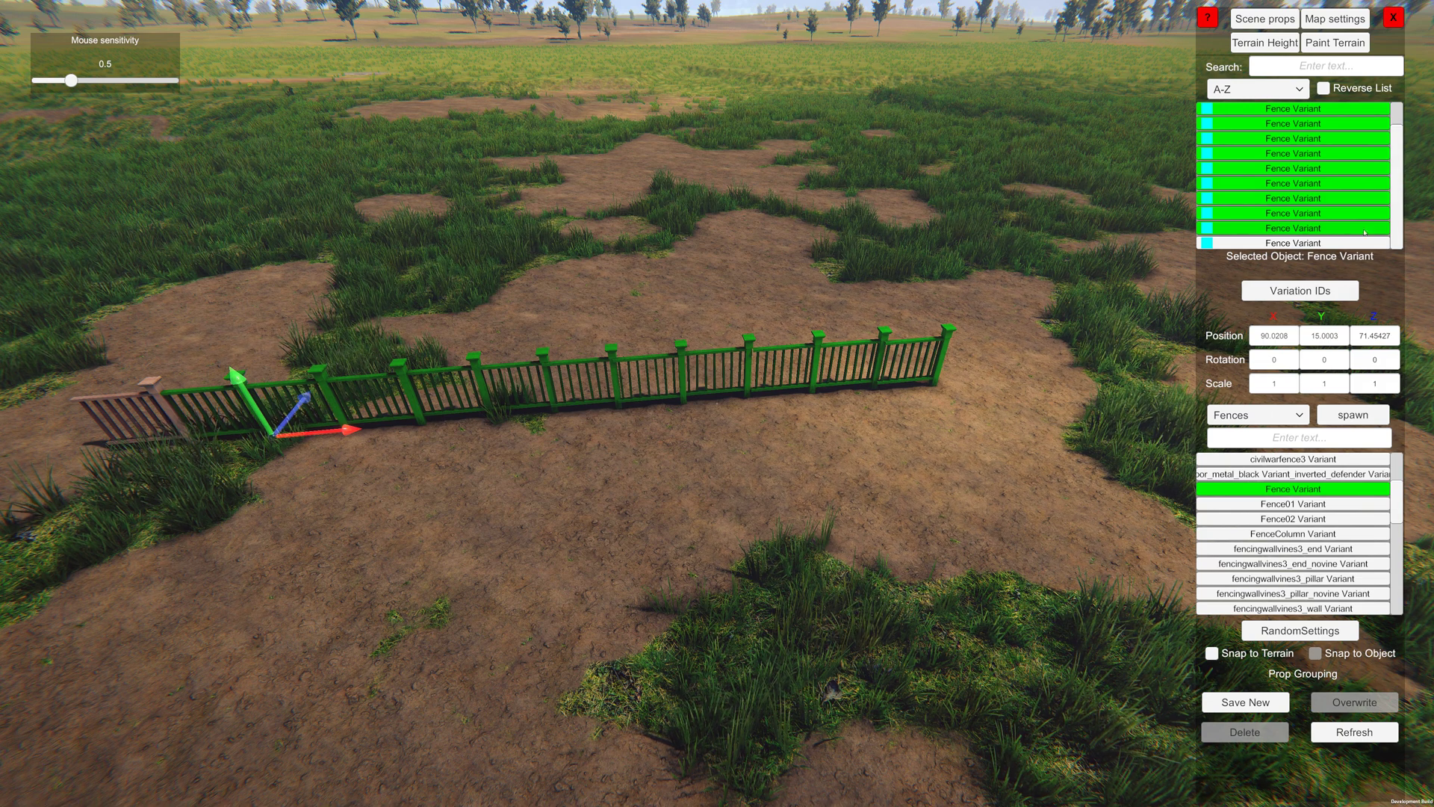
pyautogui.moveTo(1398, 218); pyautogui.dragTo(1358, 214)
pyautogui.press('a')
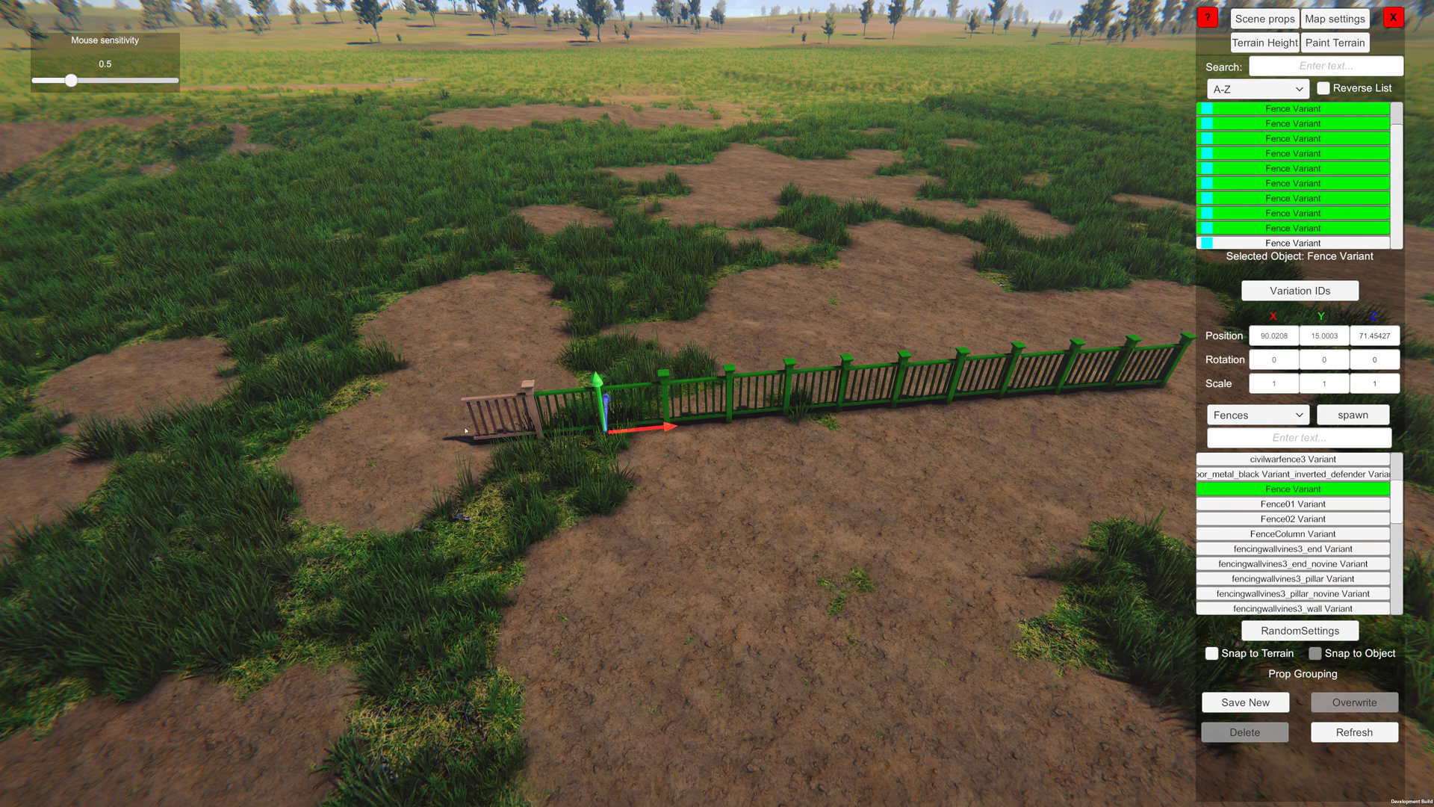
pyautogui.press('a')
pyautogui.moveTo(538, 428); pyautogui.dragTo(826, 517, button='right')
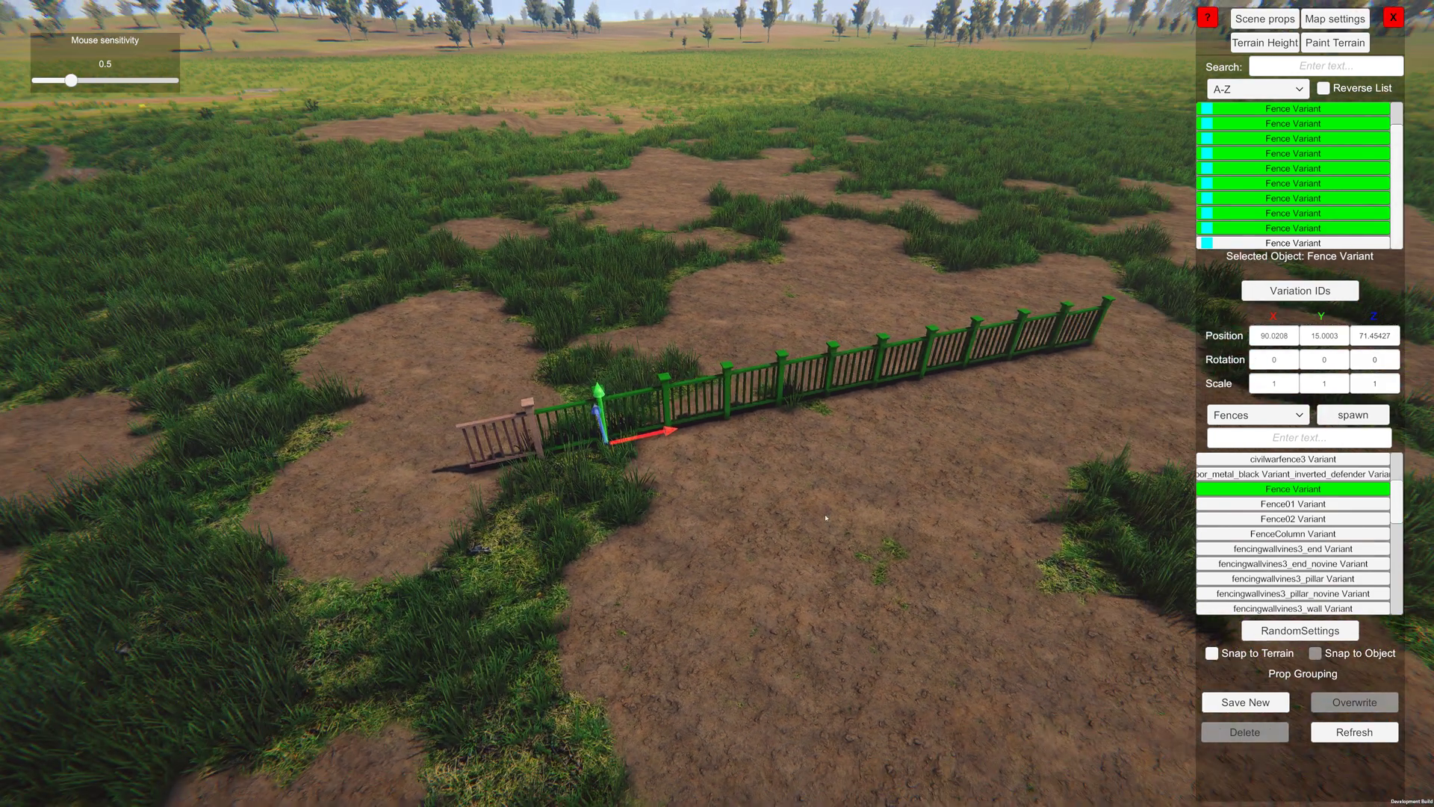
# Deselect the range of fence segments and discard the Fence Variant preview that follows the cursor.
pyautogui.click(831, 472)
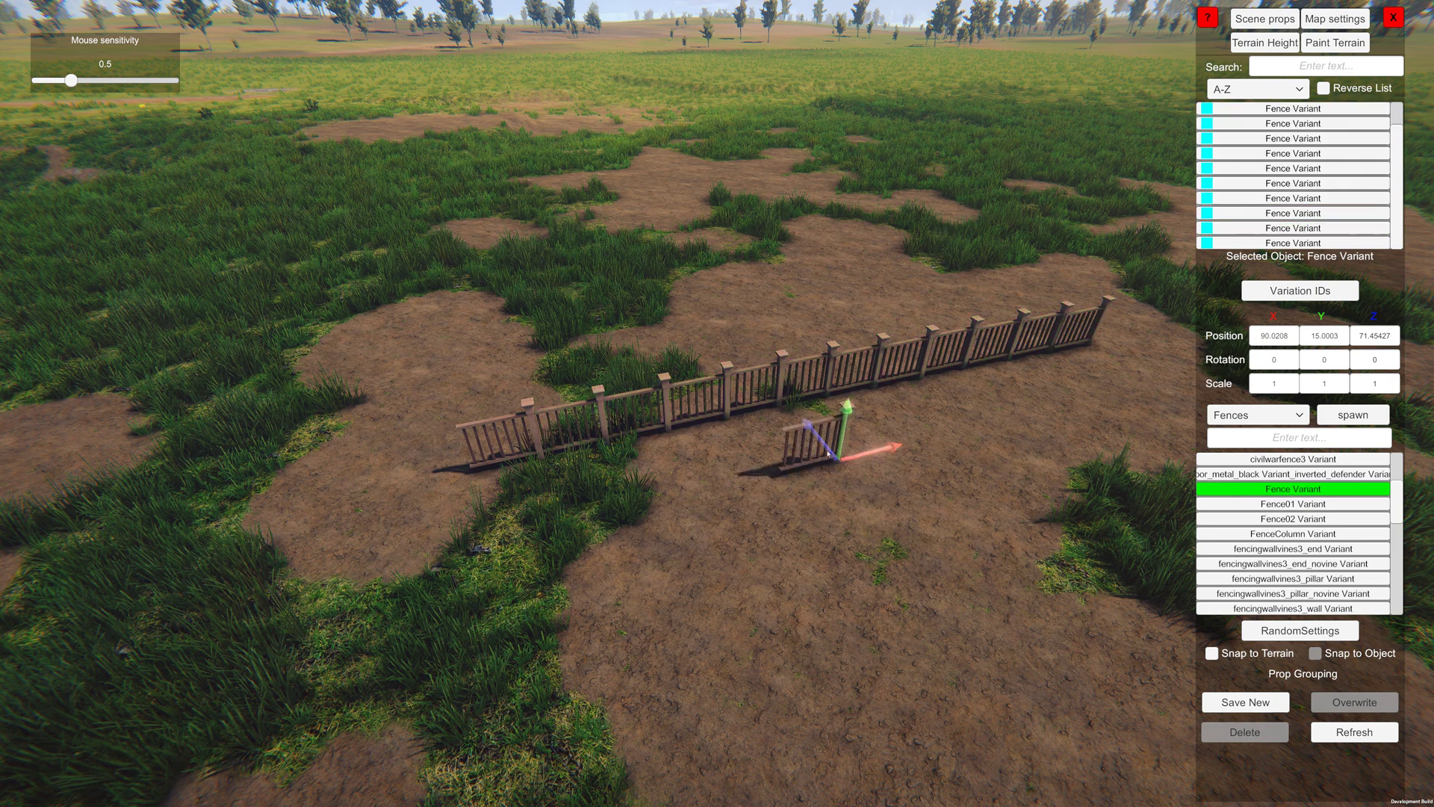
pyautogui.press('Delete')
pyautogui.press('d')
pyautogui.press('w')
pyautogui.press('w')
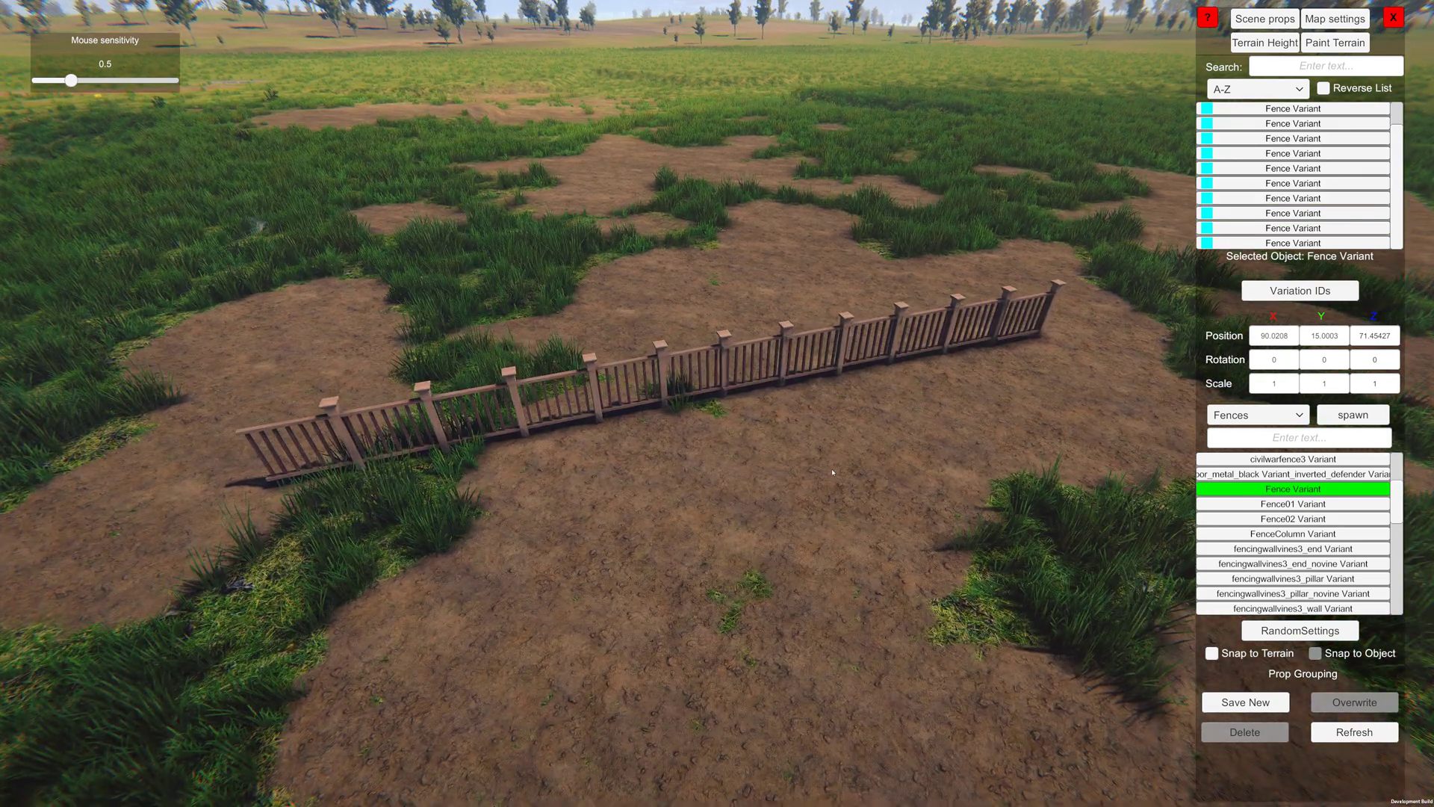
pyautogui.moveTo(981, 545); pyautogui.dragTo(899, 531, button='right')
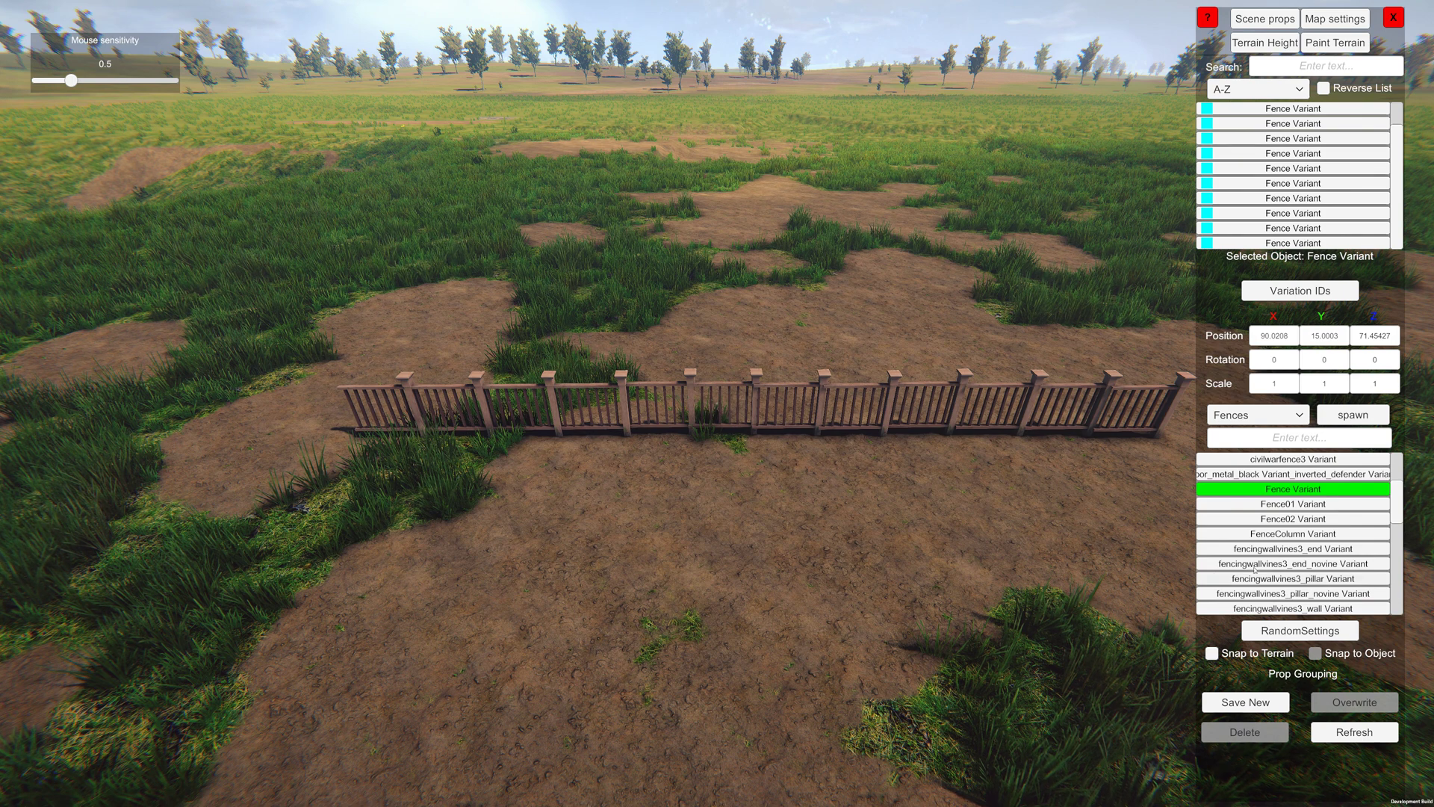
# Browse the Fences props, trying fencingwallvines3_end Variant, and choose large_wood_fence2 Variant.
pyautogui.click(1268, 550)
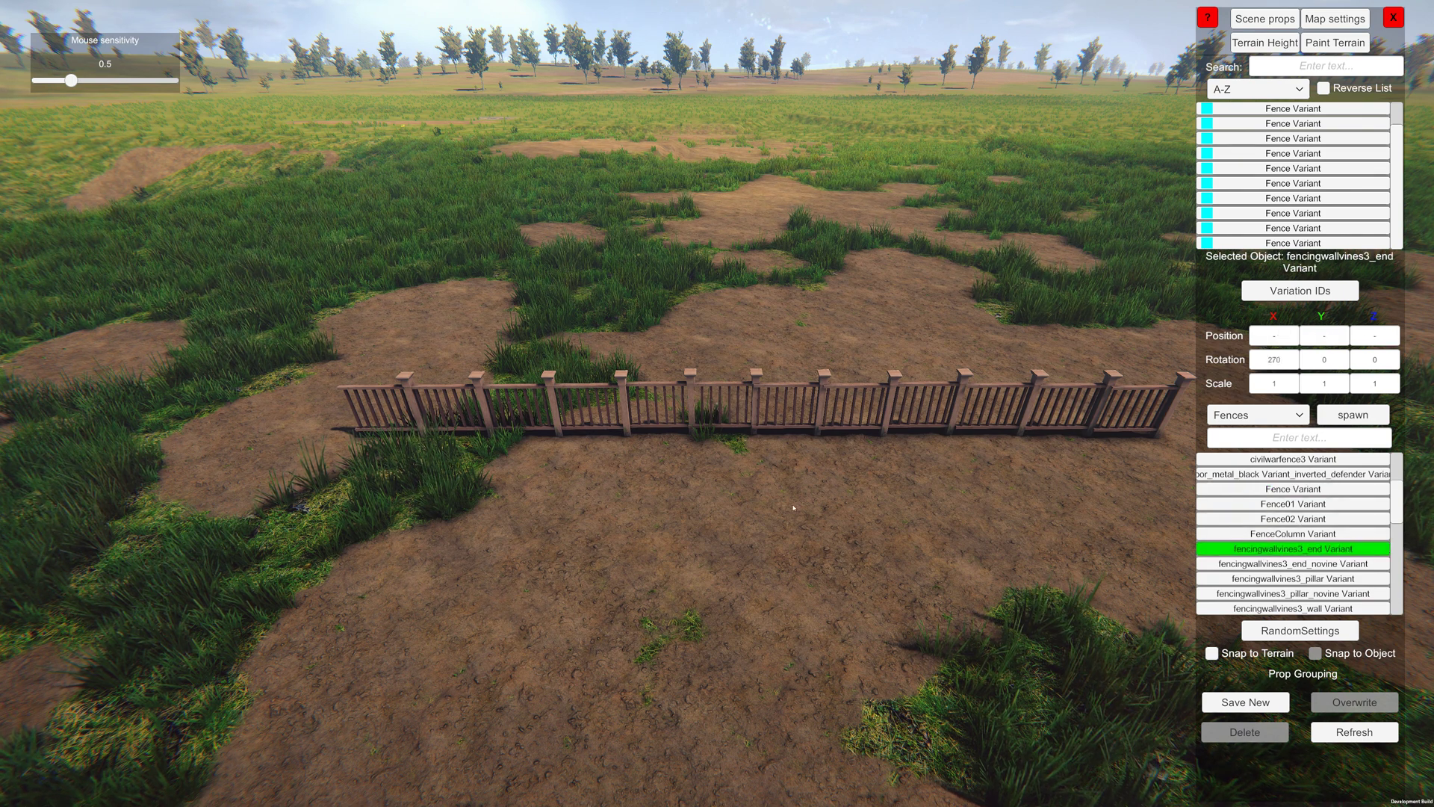
pyautogui.scroll(-3, 1297, 526)
pyautogui.scroll(6, 1265, 575)
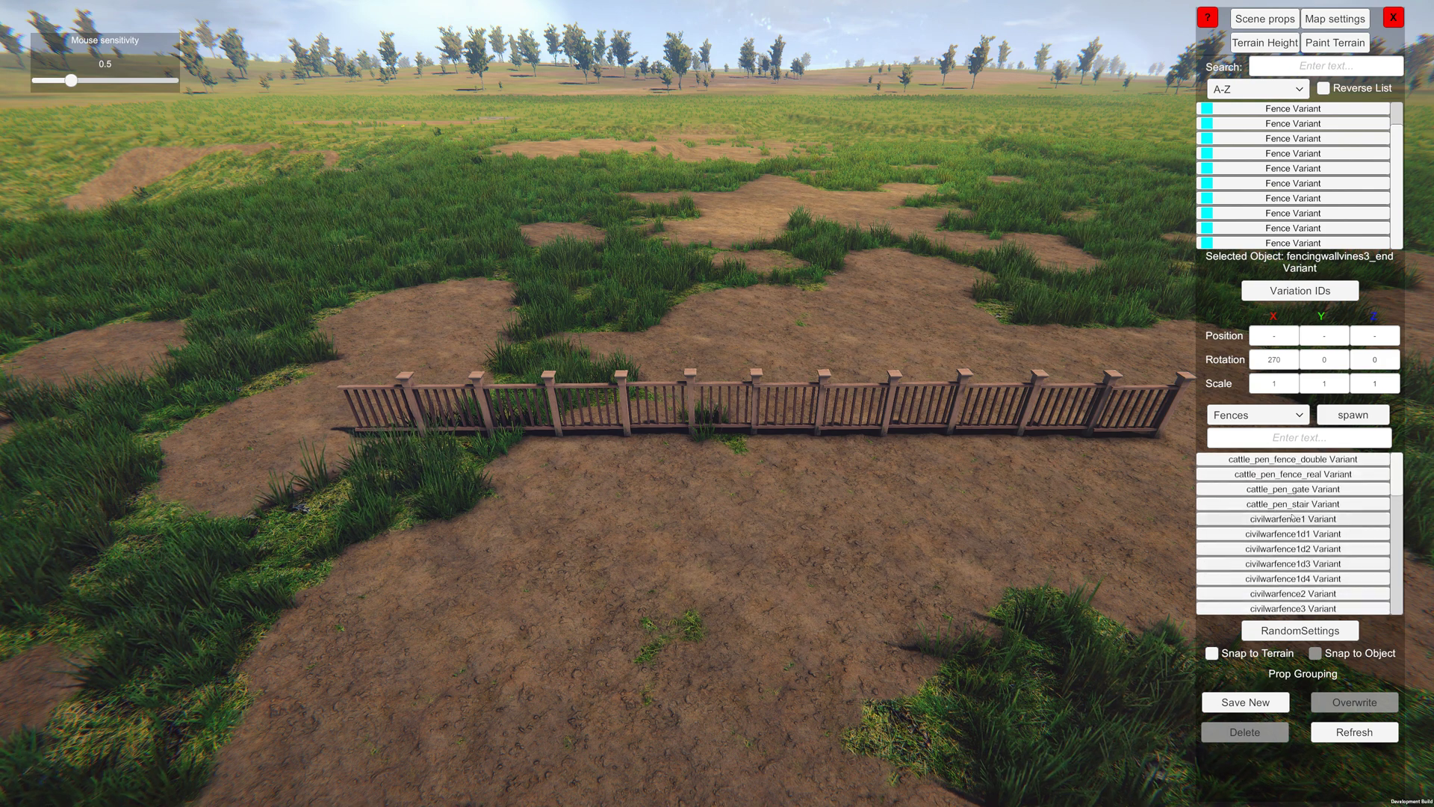
pyautogui.scroll(-8, 1293, 476)
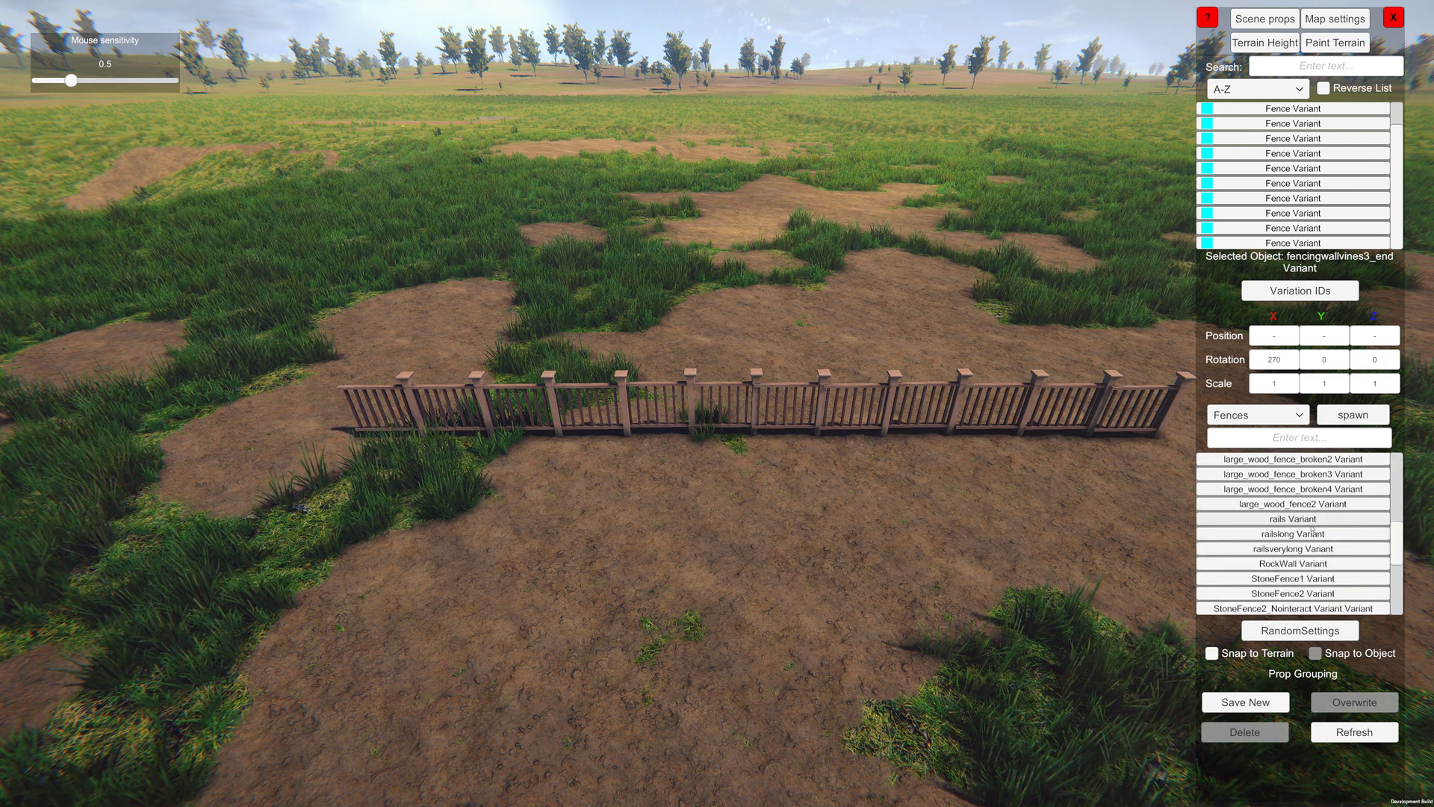
pyautogui.scroll(1, 1300, 527)
pyautogui.click(1259, 542)
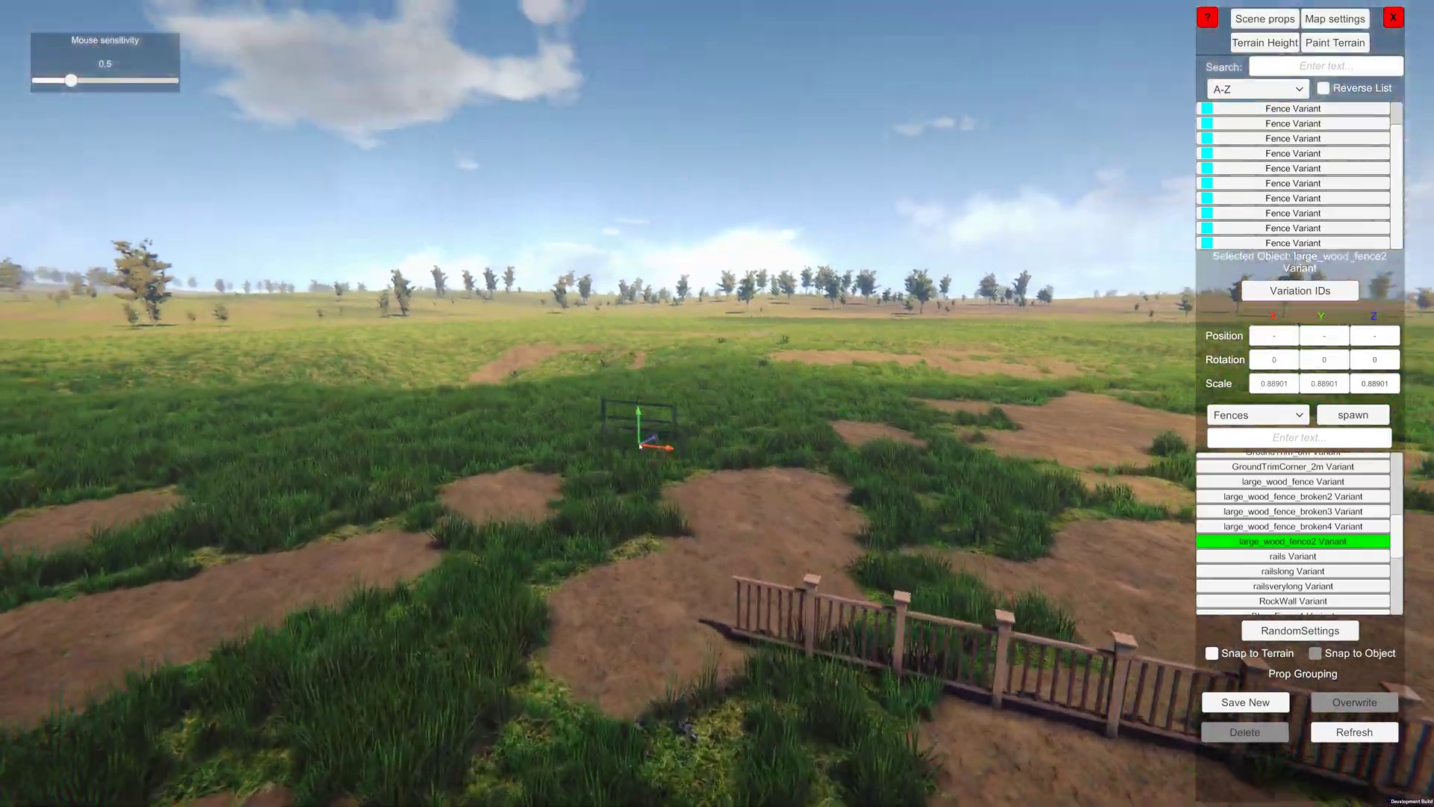
# Turn on Snap to Terrain and preview the large_wood_fence2 Variant over the grass and down the crater slope.
pyautogui.press('w')
pyautogui.moveTo(640, 446); pyautogui.dragTo(745, 562, button='right')
pyautogui.moveTo(983, 607); pyautogui.dragTo(1337, 662, button='right')
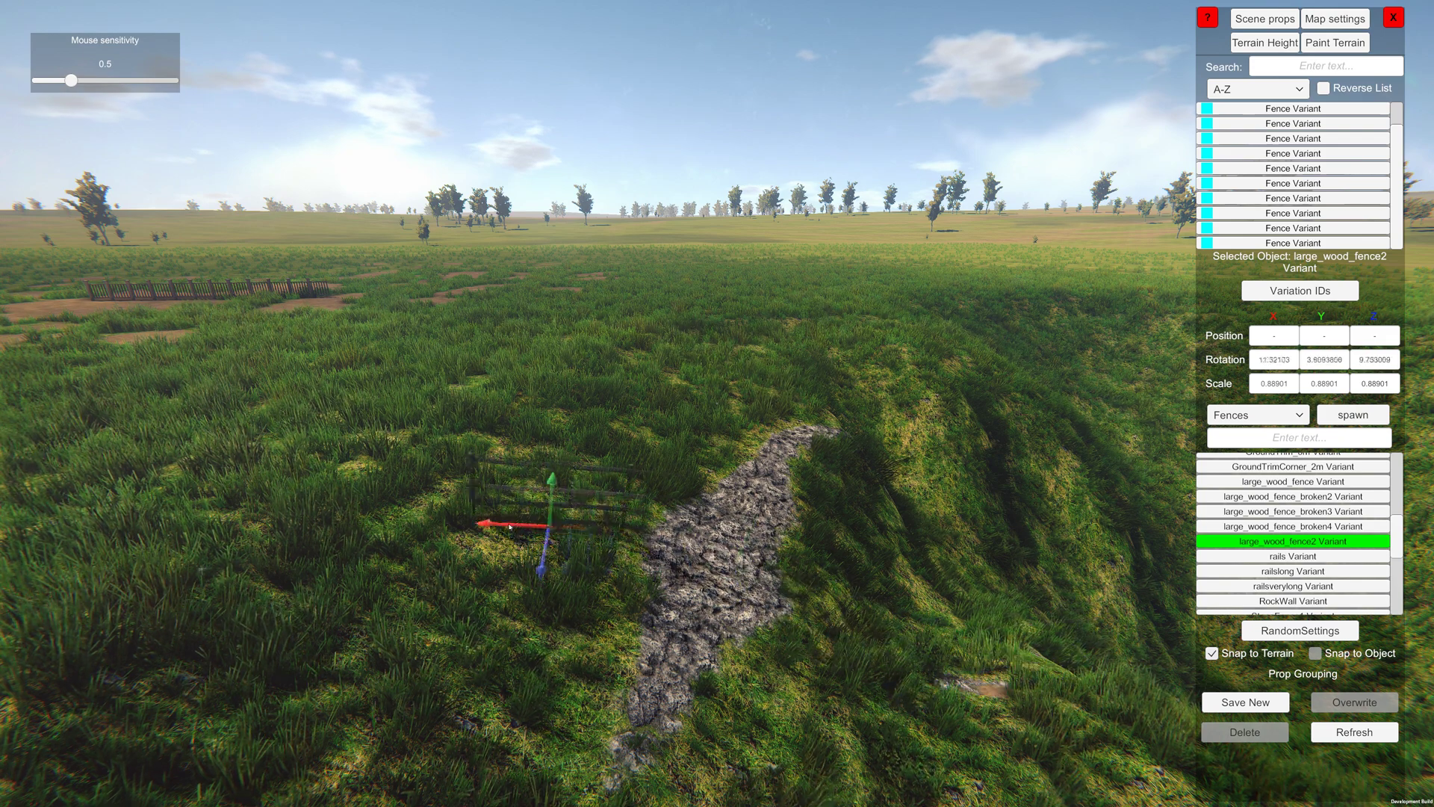
pyautogui.moveTo(564, 489); pyautogui.dragTo(318, 539, button='right')
pyautogui.press('d')
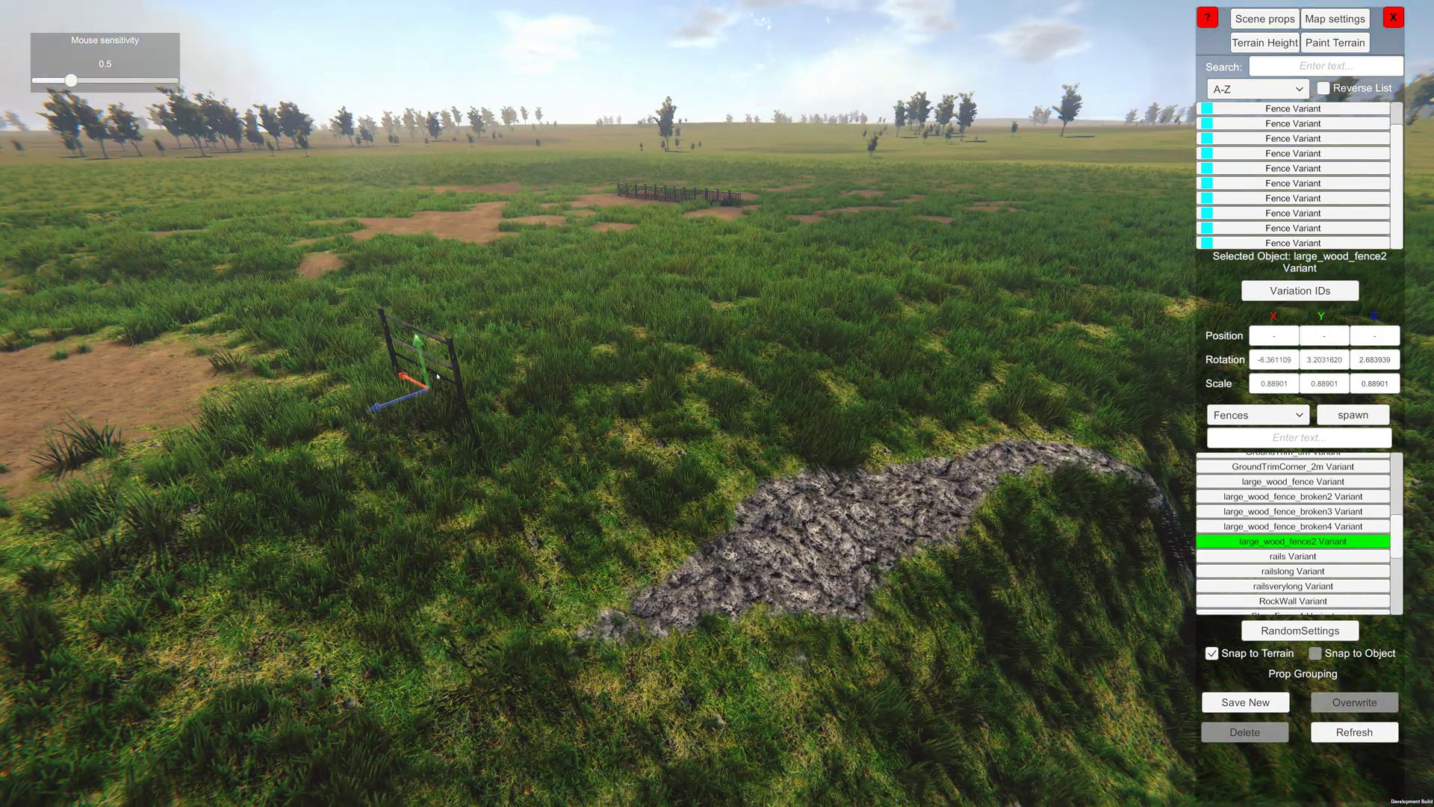
pyautogui.moveTo(754, 527); pyautogui.dragTo(1101, 462, button='right')
pyautogui.press('w')
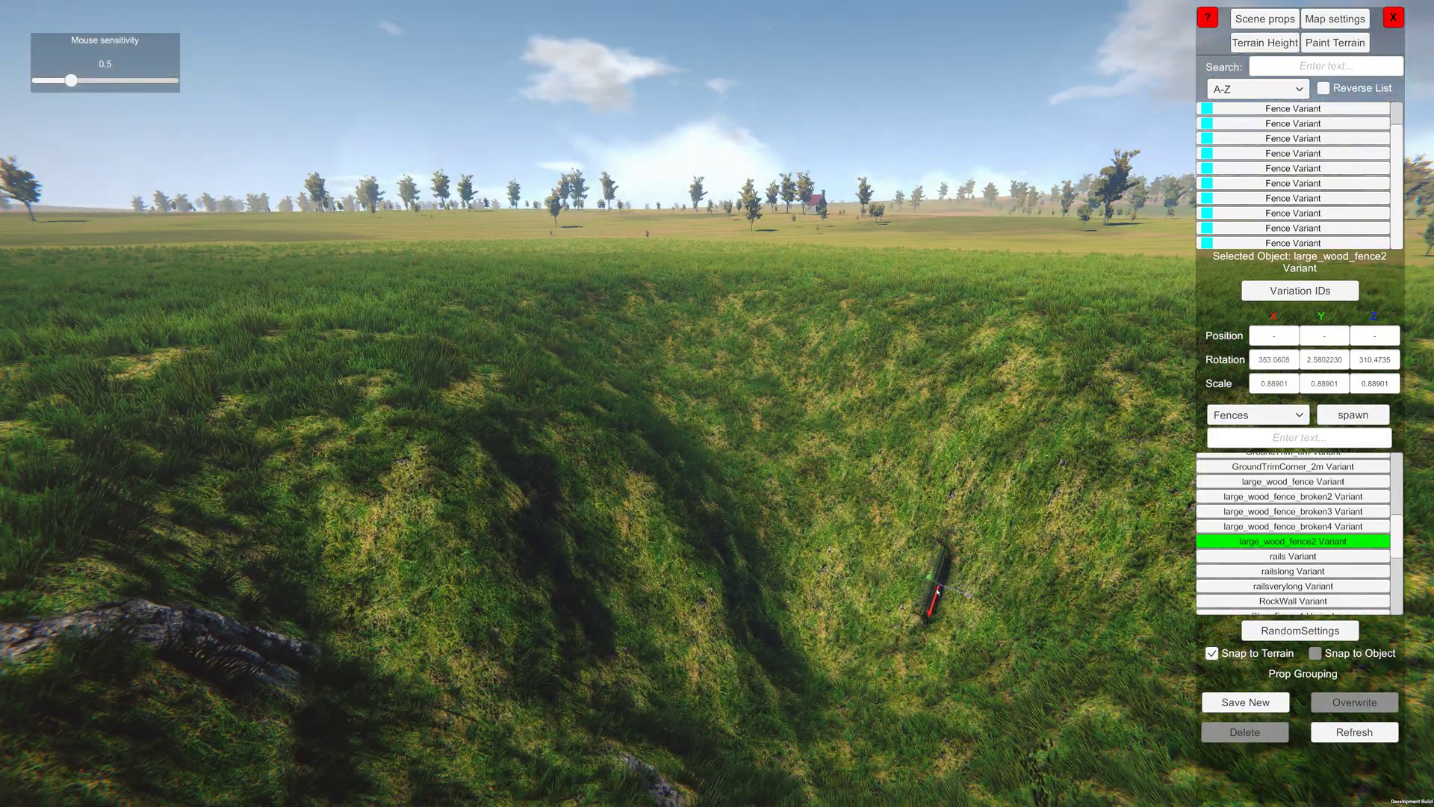
# Preview the terrain-snapped large_wood_fence2 Variant over the crater's rocky rim and the flatter grass and dirt beyond it.
pyautogui.moveTo(624, 736); pyautogui.dragTo(269, 560, button='right')
pyautogui.moveTo(672, 459); pyautogui.dragTo(351, 515, button='right')
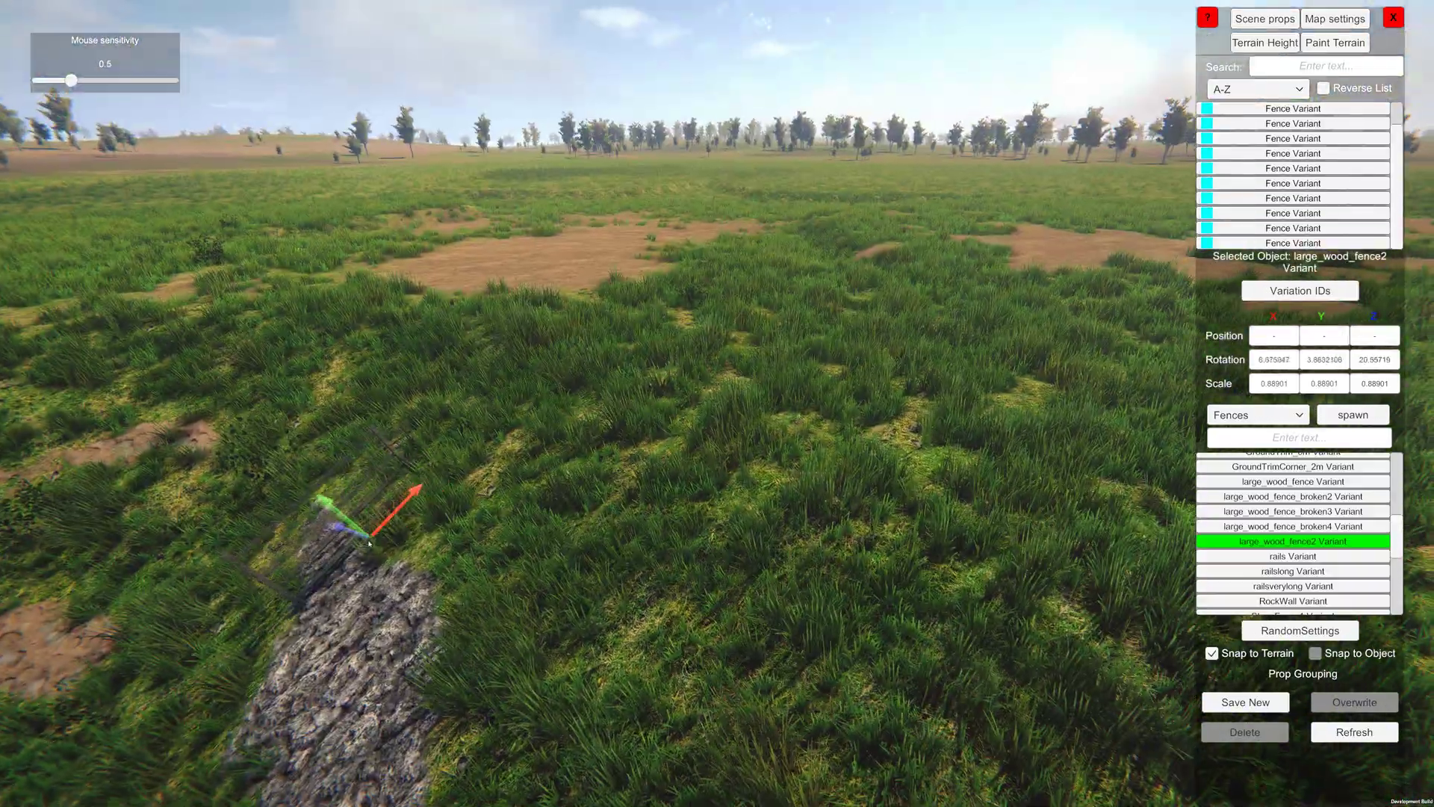
pyautogui.press('w')
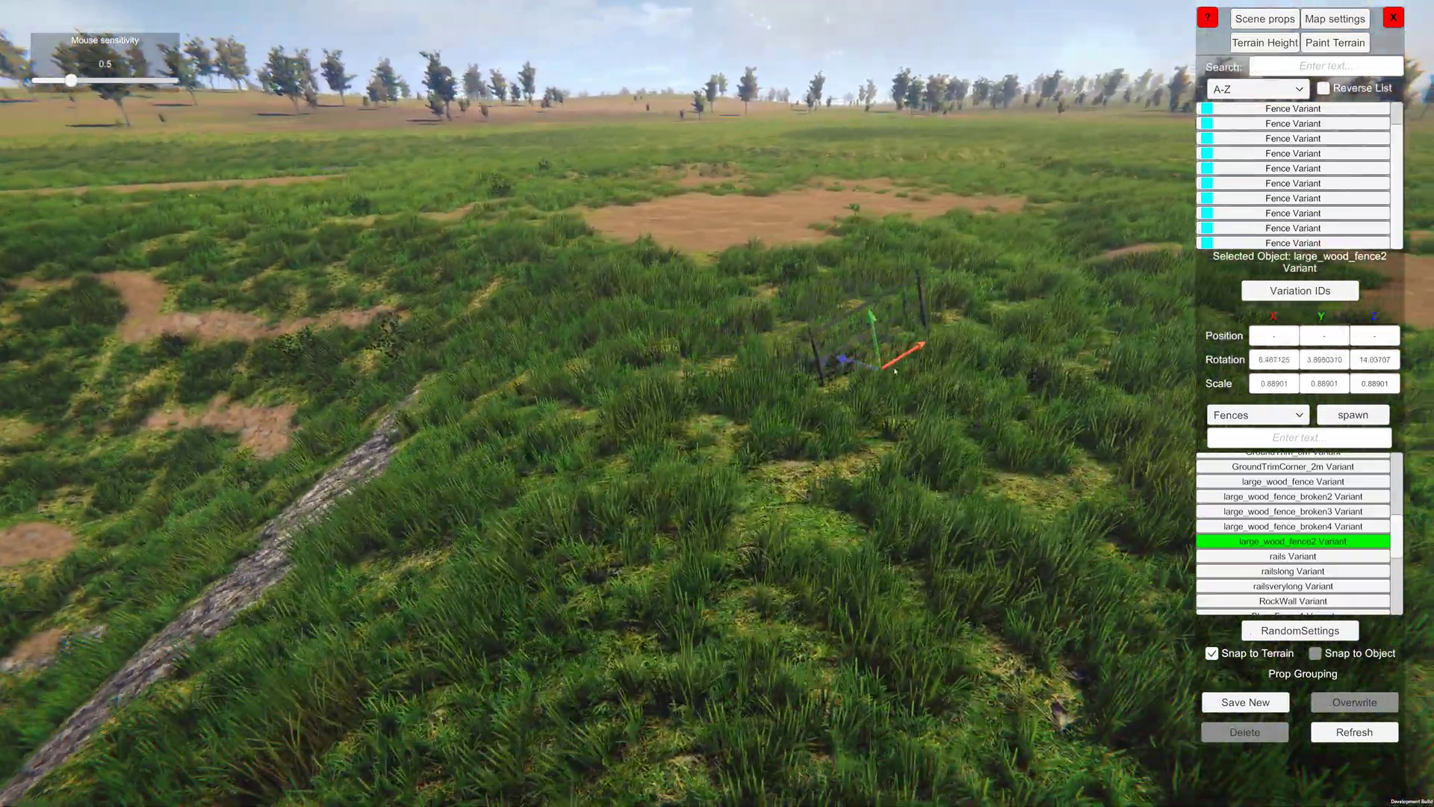
pyautogui.press('d')
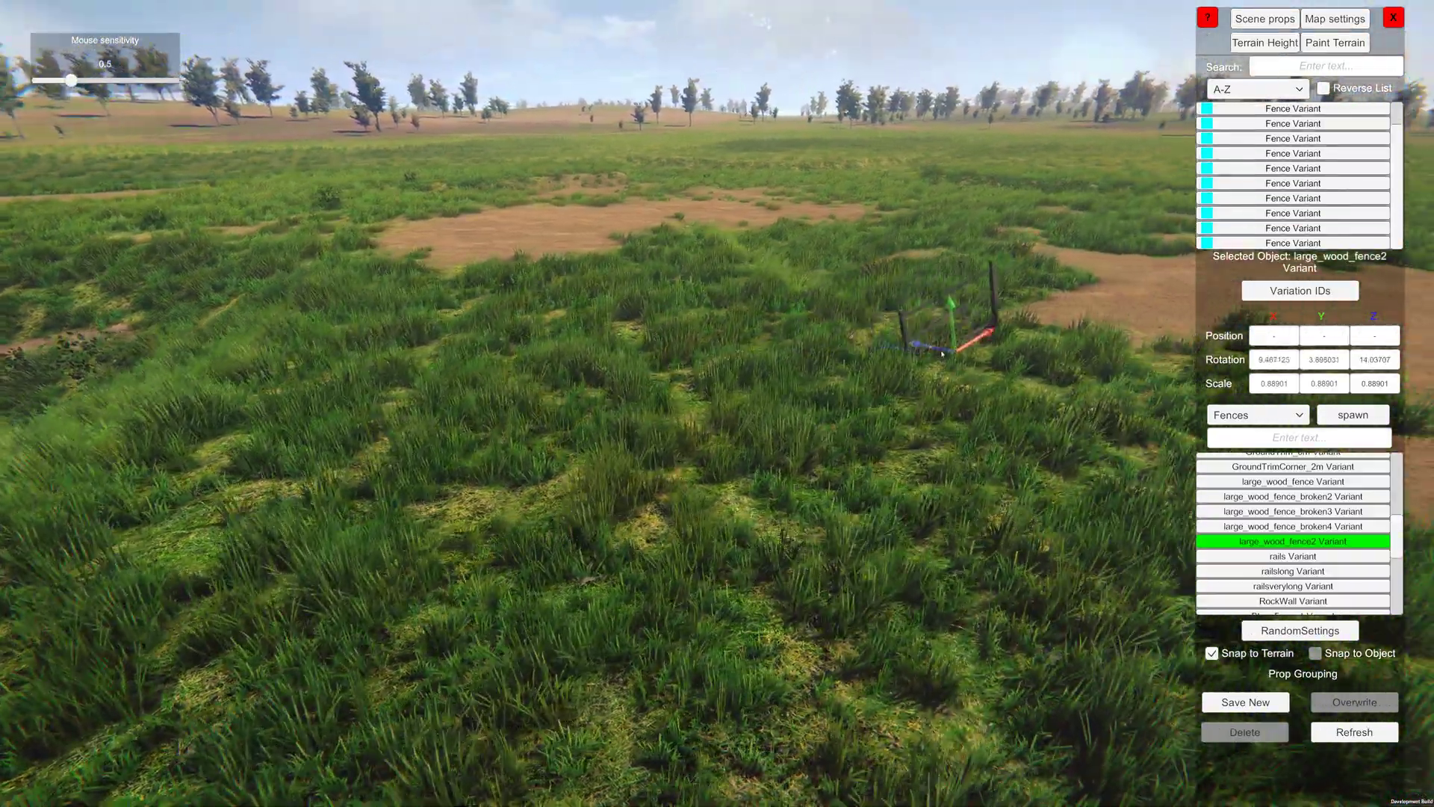
pyautogui.moveTo(957, 348); pyautogui.dragTo(848, 353)
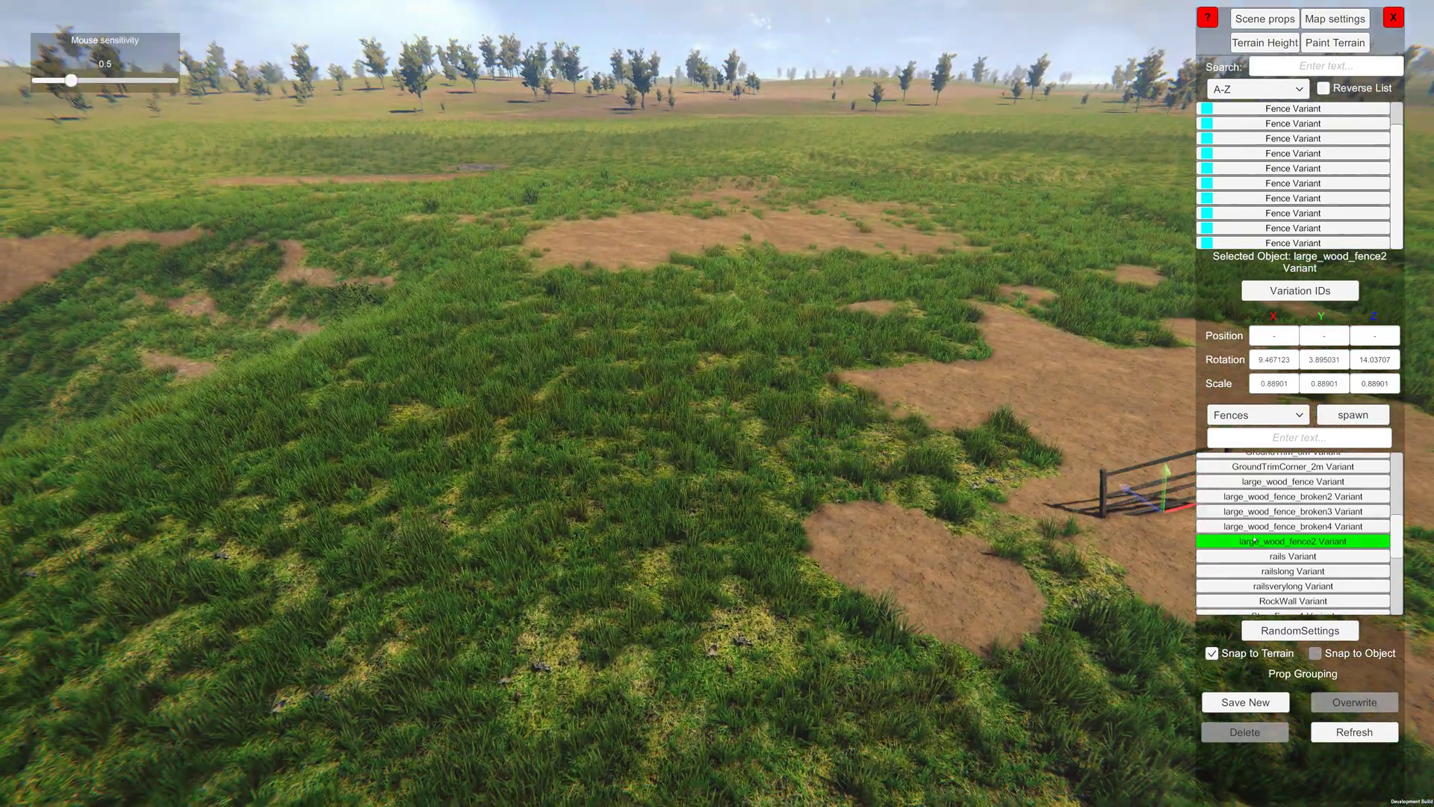
# Turn off Snap to Terrain, reselect large_wood_fence2 Variant and place a straight row of segments across the grass toward the crater.
pyautogui.click(1202, 529)
pyautogui.click(1291, 543)
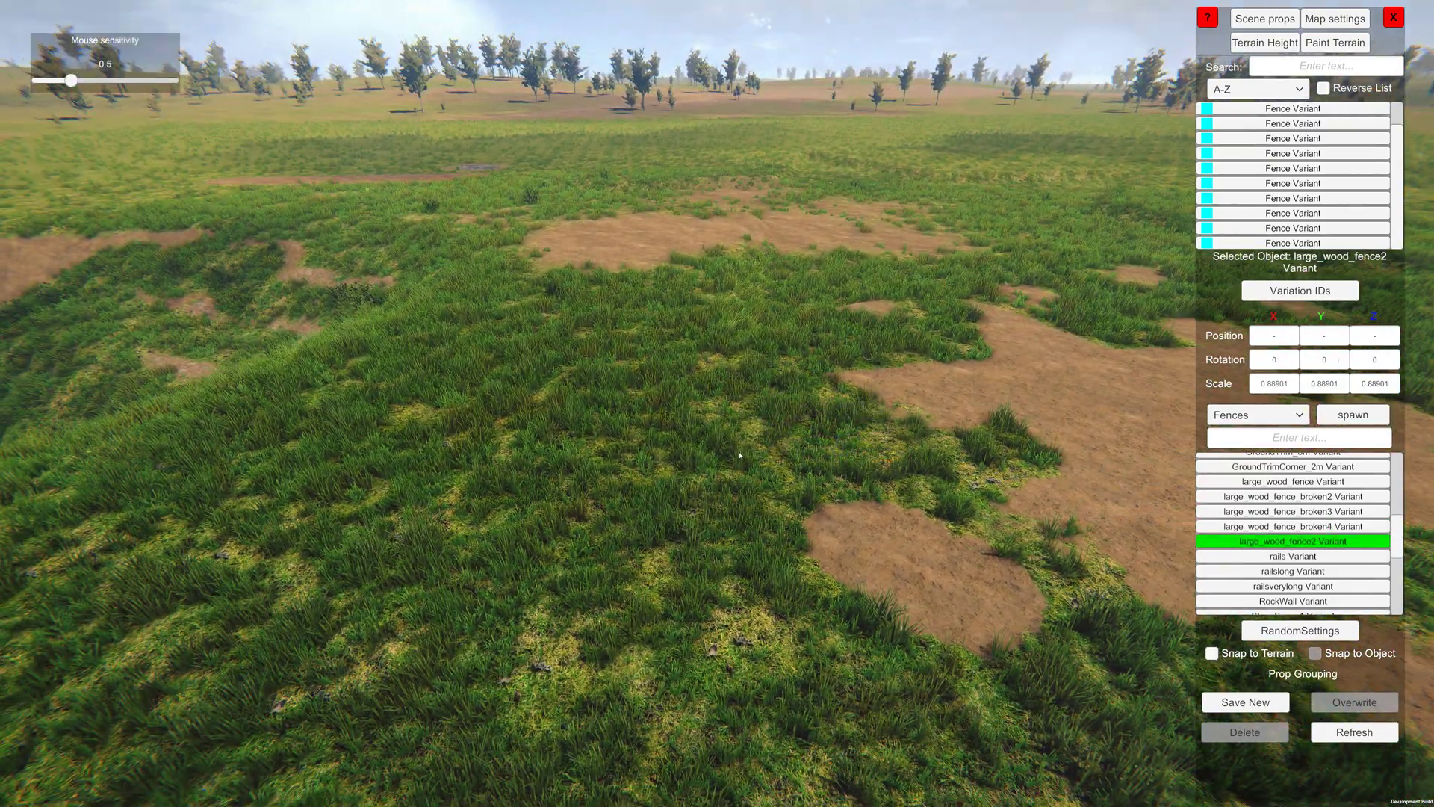
pyautogui.press('w')
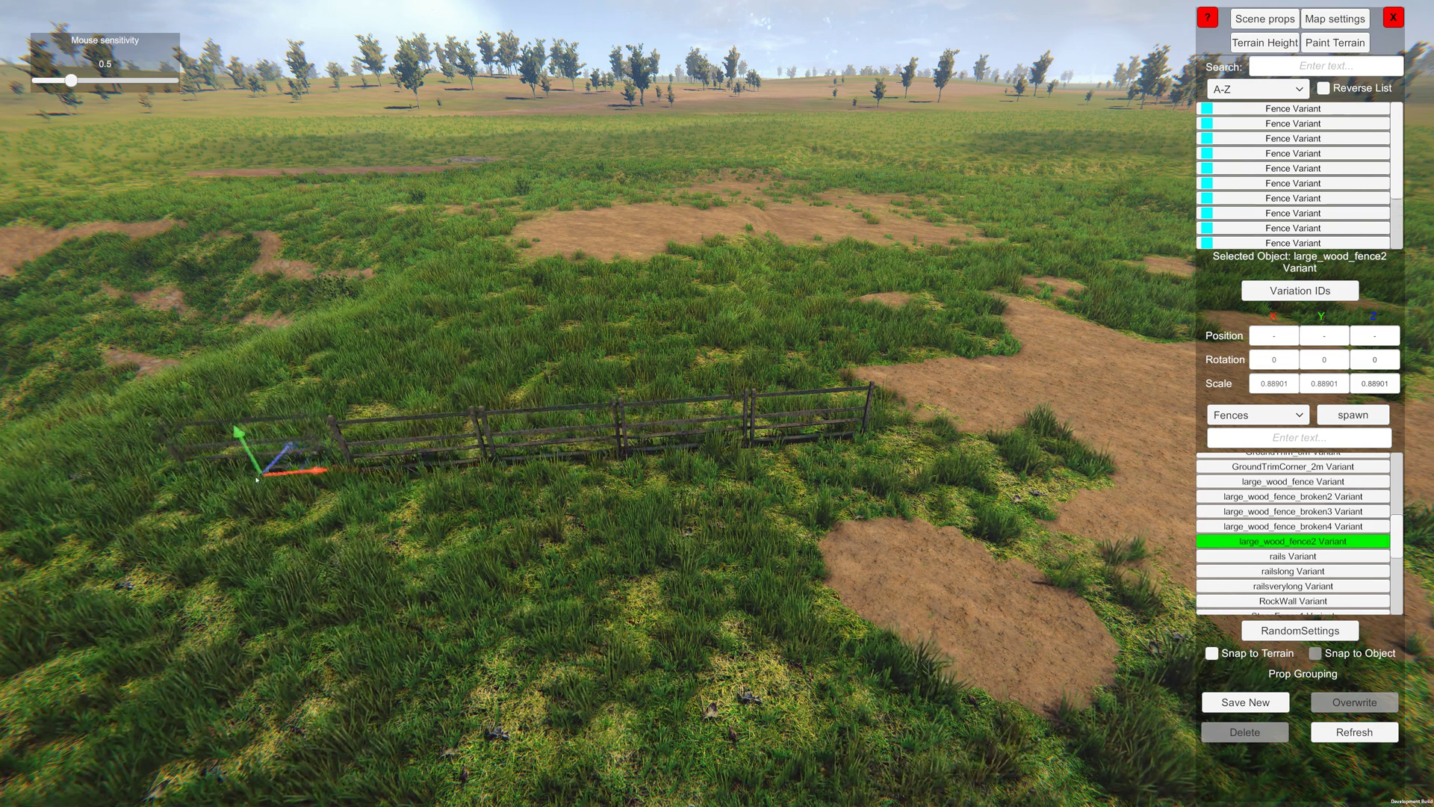
pyautogui.click(278, 487)
# Turn Snap to Terrain back on and place a row of large_wood_fence2 Variant segments from the grass down over the rocky rim.
pyautogui.moveTo(754, 494); pyautogui.dragTo(747, 527, button='right')
pyautogui.press('w')
pyautogui.press('a')
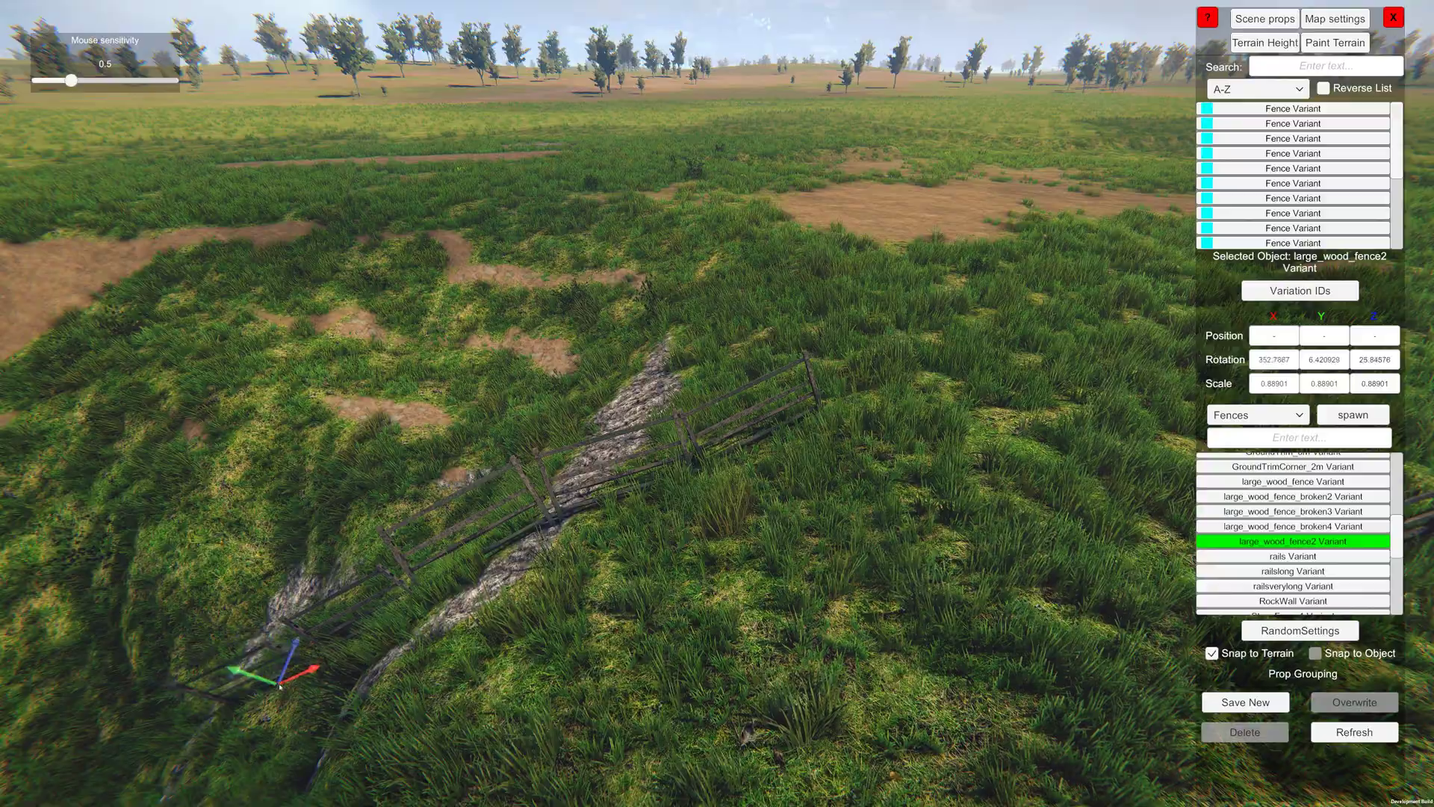
pyautogui.press('w')
# Select the snapped fence segments at the crater's rocky rim one by one and rotate them to line up with their neighbours.
pyautogui.moveTo(857, 491); pyautogui.dragTo(710, 354, button='right')
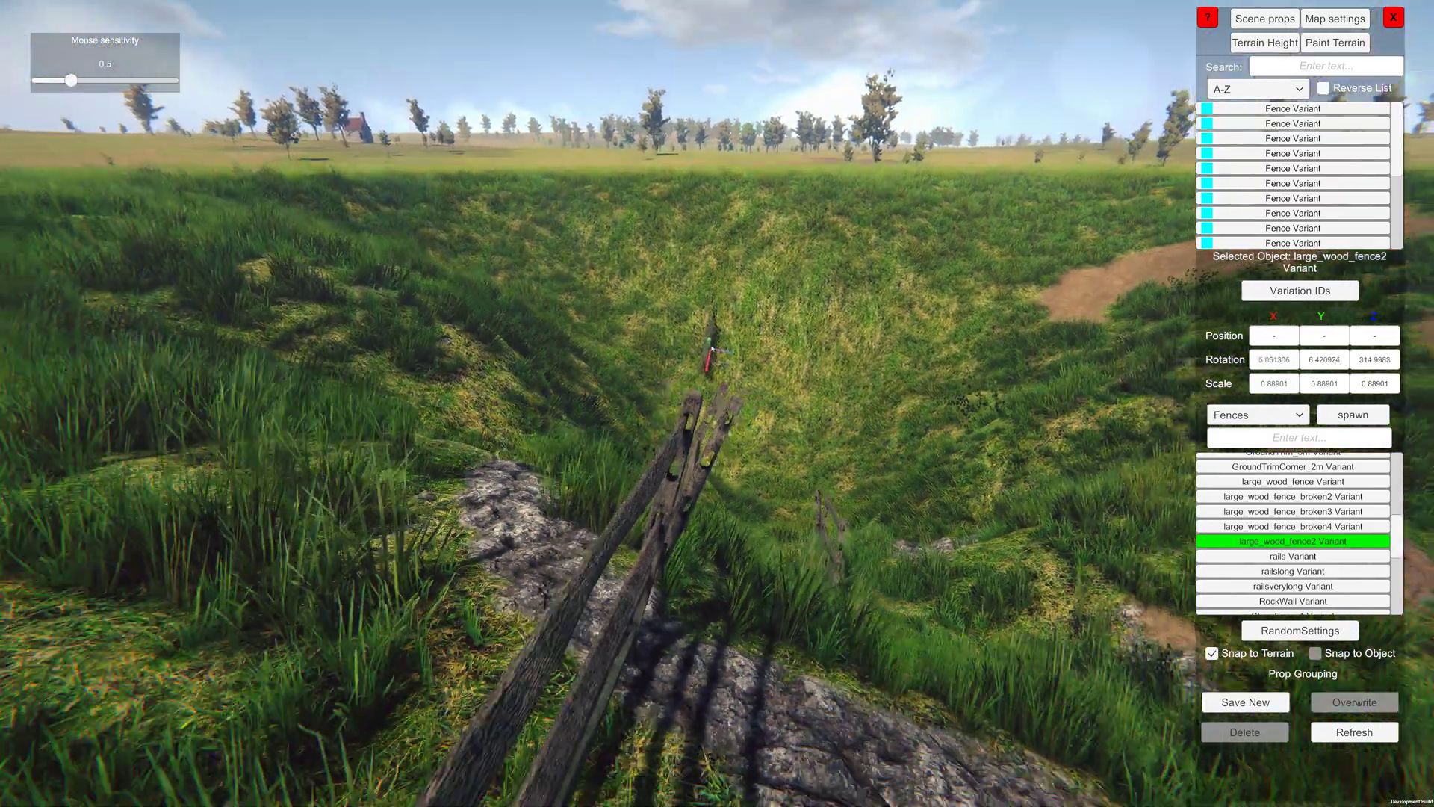
pyautogui.click(712, 357)
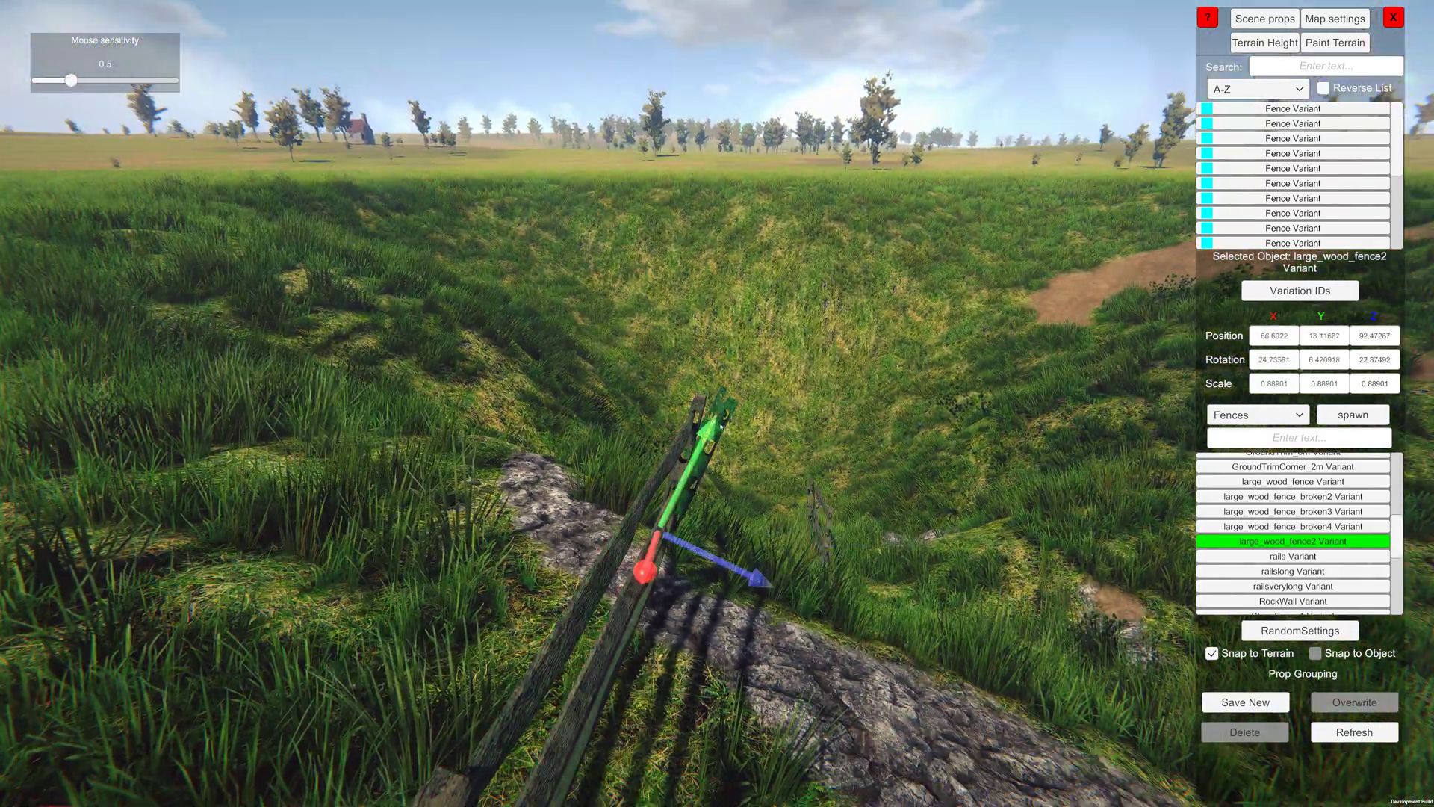
pyautogui.press('w')
pyautogui.moveTo(738, 424); pyautogui.dragTo(749, 453, button='right')
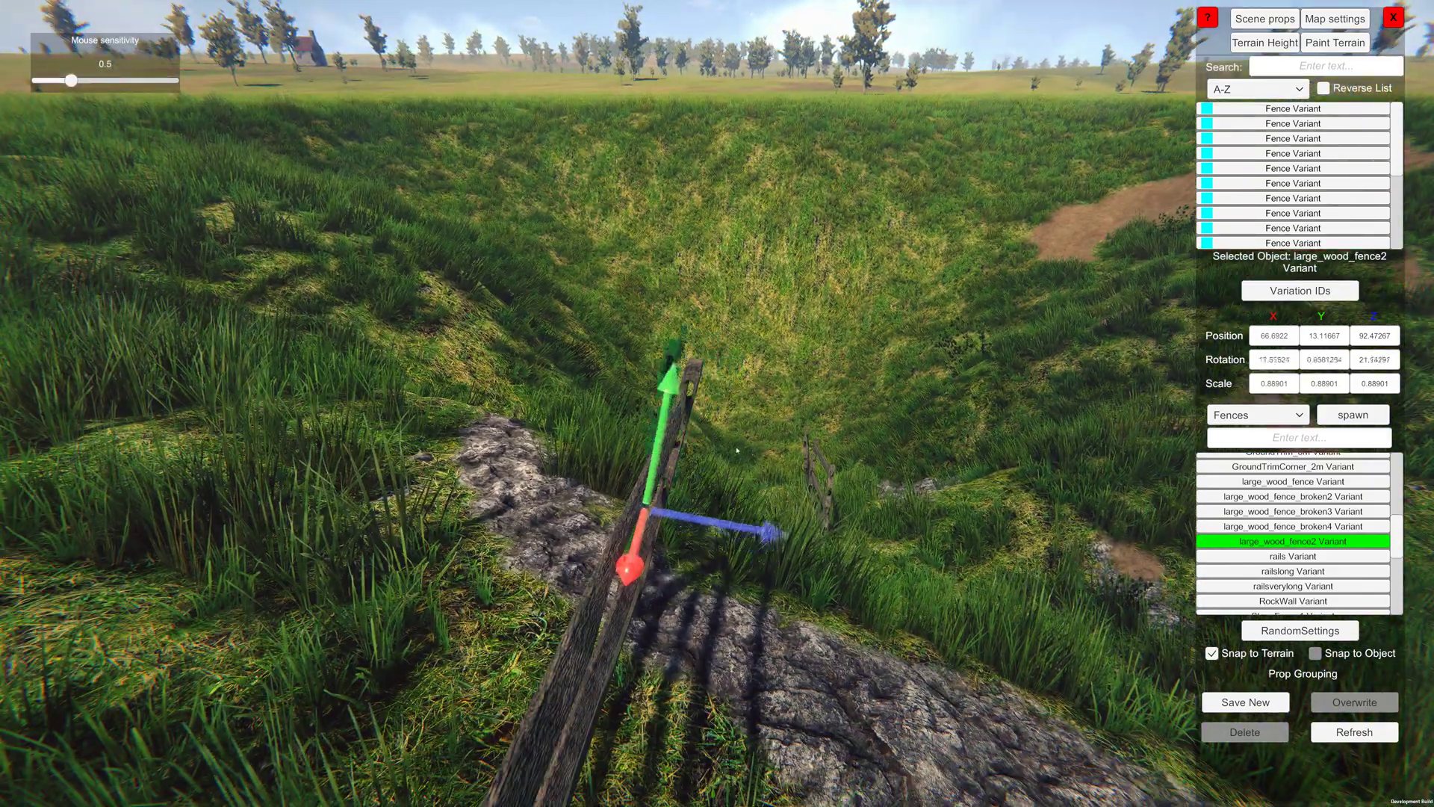
pyautogui.press('s')
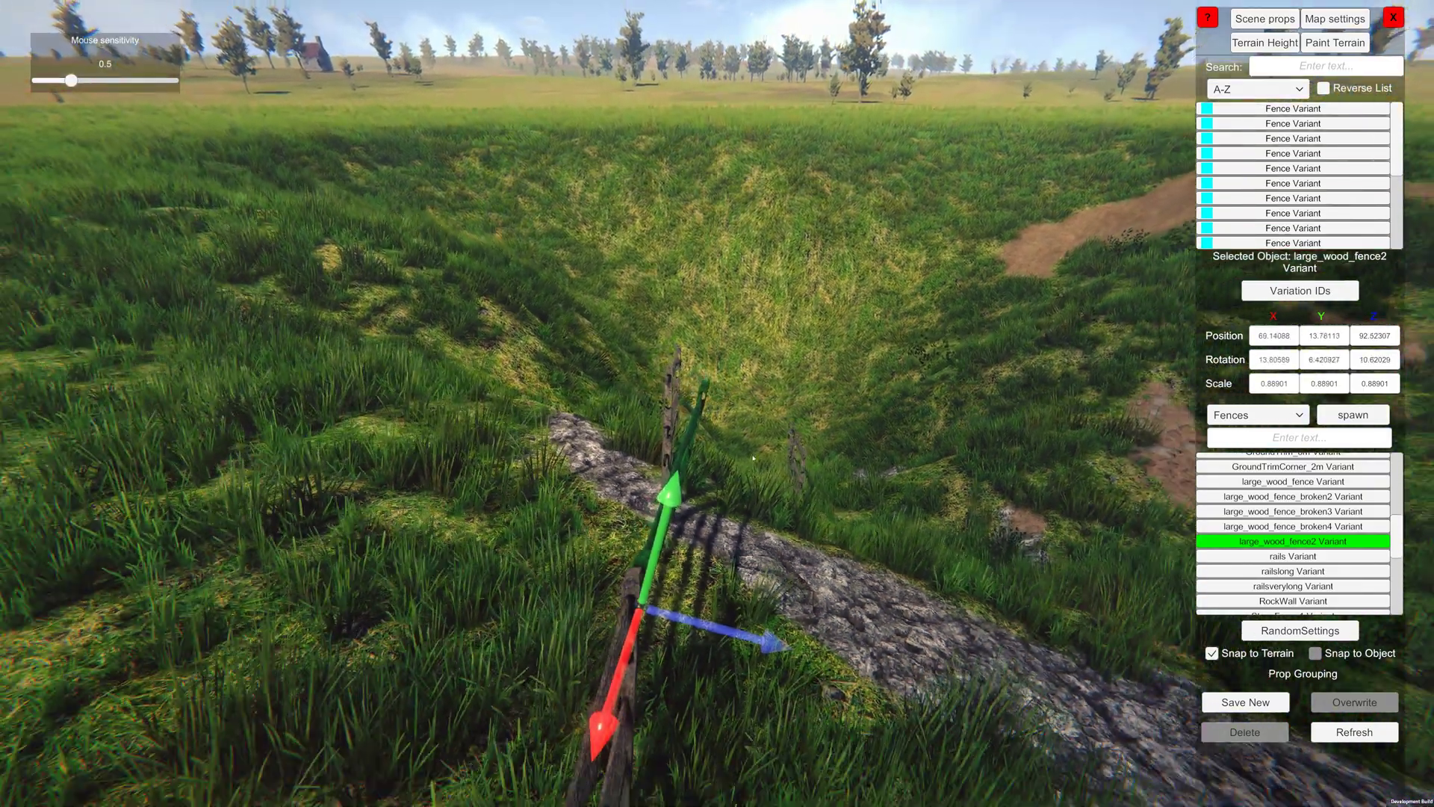
pyautogui.moveTo(753, 461); pyautogui.dragTo(680, 576, button='right')
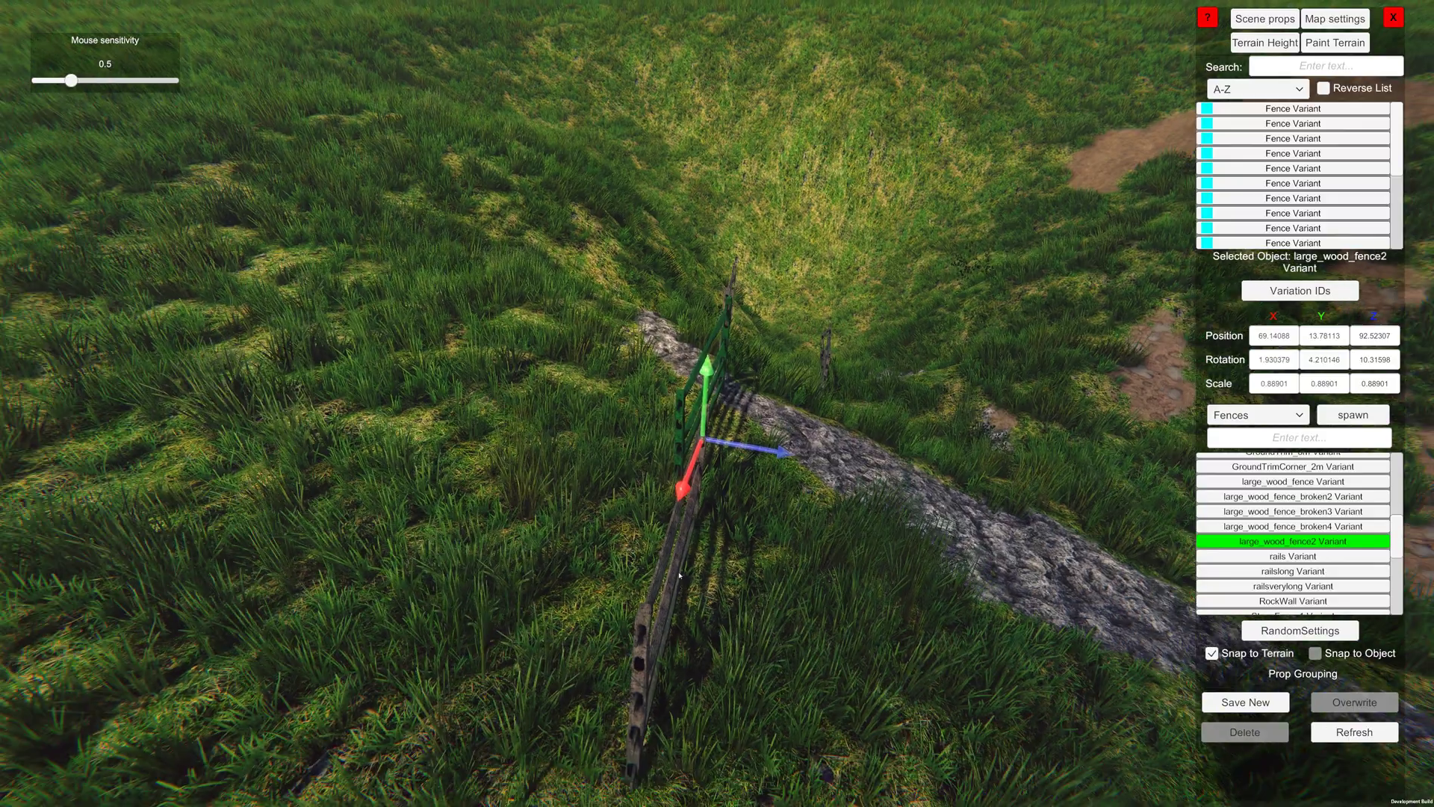
pyautogui.moveTo(841, 530); pyautogui.dragTo(590, 502, button='right')
pyautogui.moveTo(814, 423); pyautogui.dragTo(725, 561, button='right')
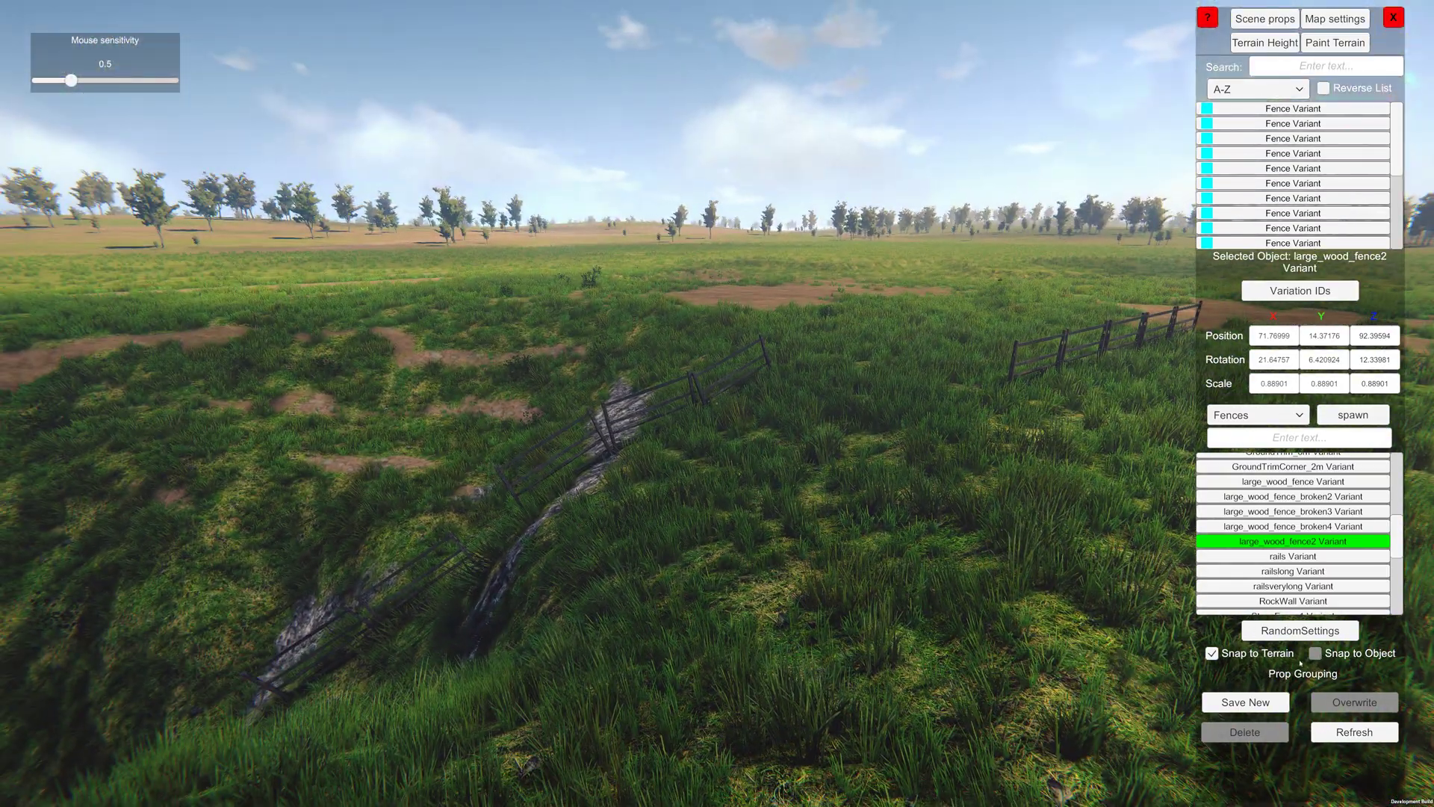
# Turn off Snap to Terrain and choose Peach_small1 Variant from the Trees category.
pyautogui.click(1213, 655)
pyautogui.moveTo(601, 514); pyautogui.dragTo(744, 461, button='right')
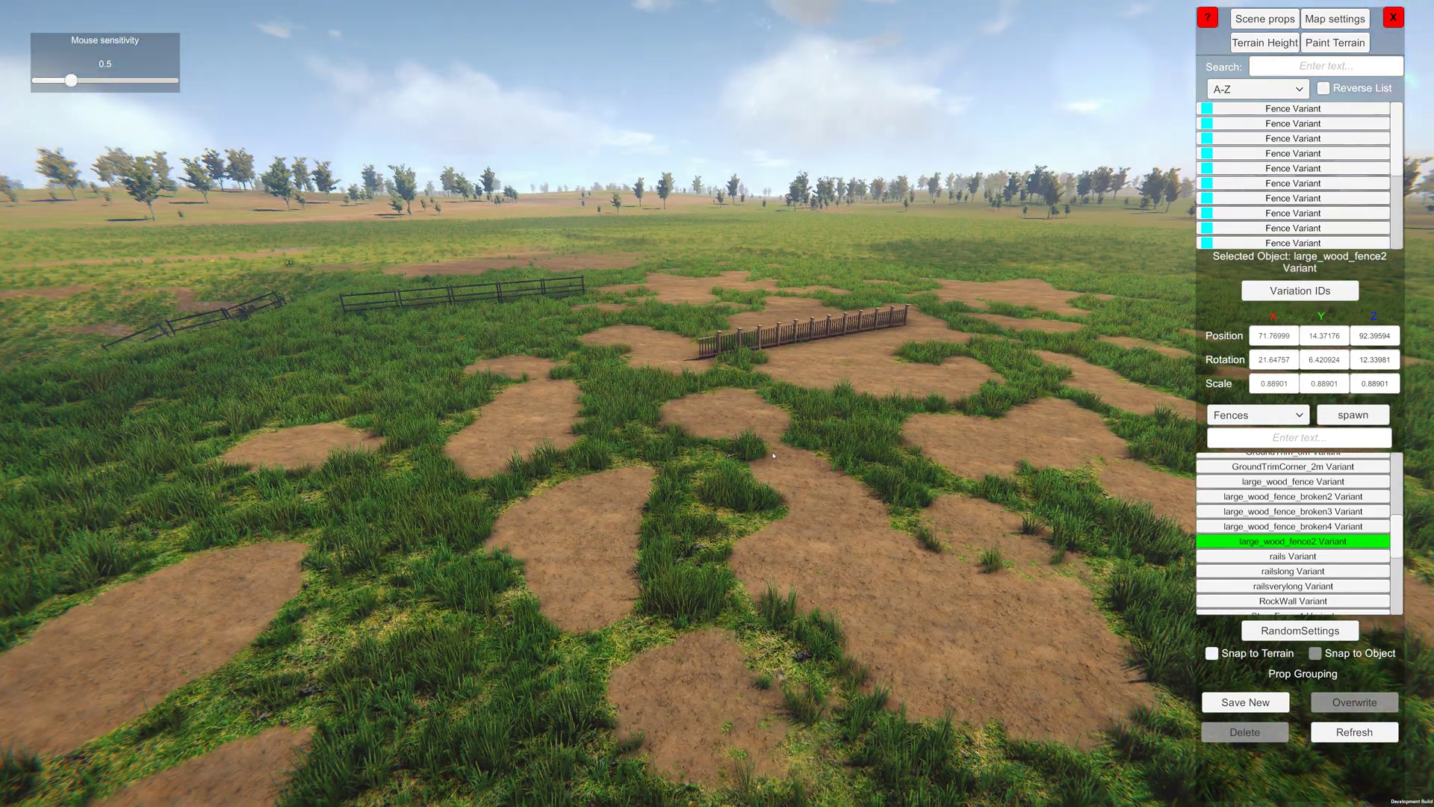
pyautogui.moveTo(792, 469)
pyautogui.mouseDown(button='right')
pyautogui.moveTo(795, 453)
pyautogui.moveTo(799, 490)
pyautogui.mouseUp(button='right')
pyautogui.press('w')
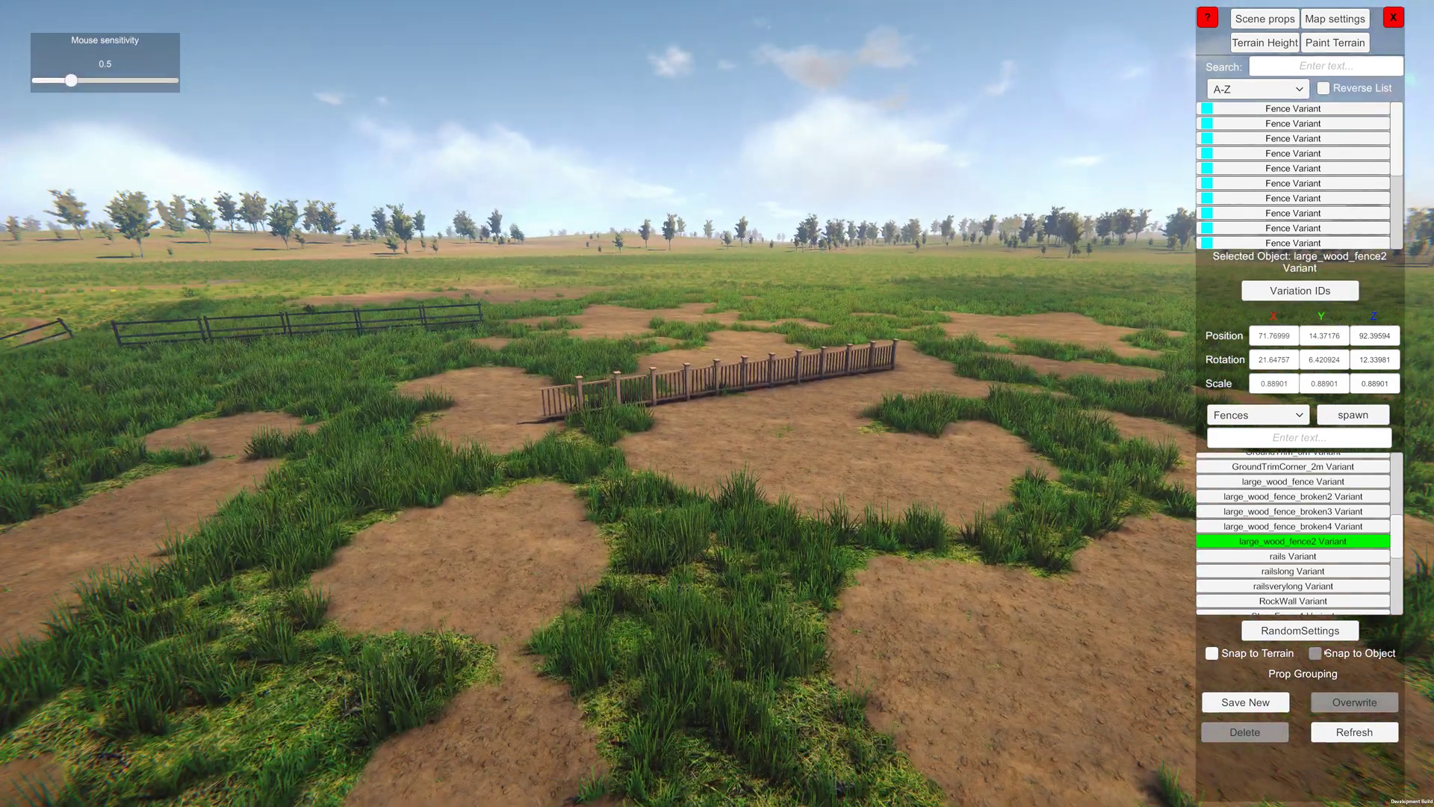
pyautogui.click(1246, 413)
pyautogui.scroll(-5, 1312, 489)
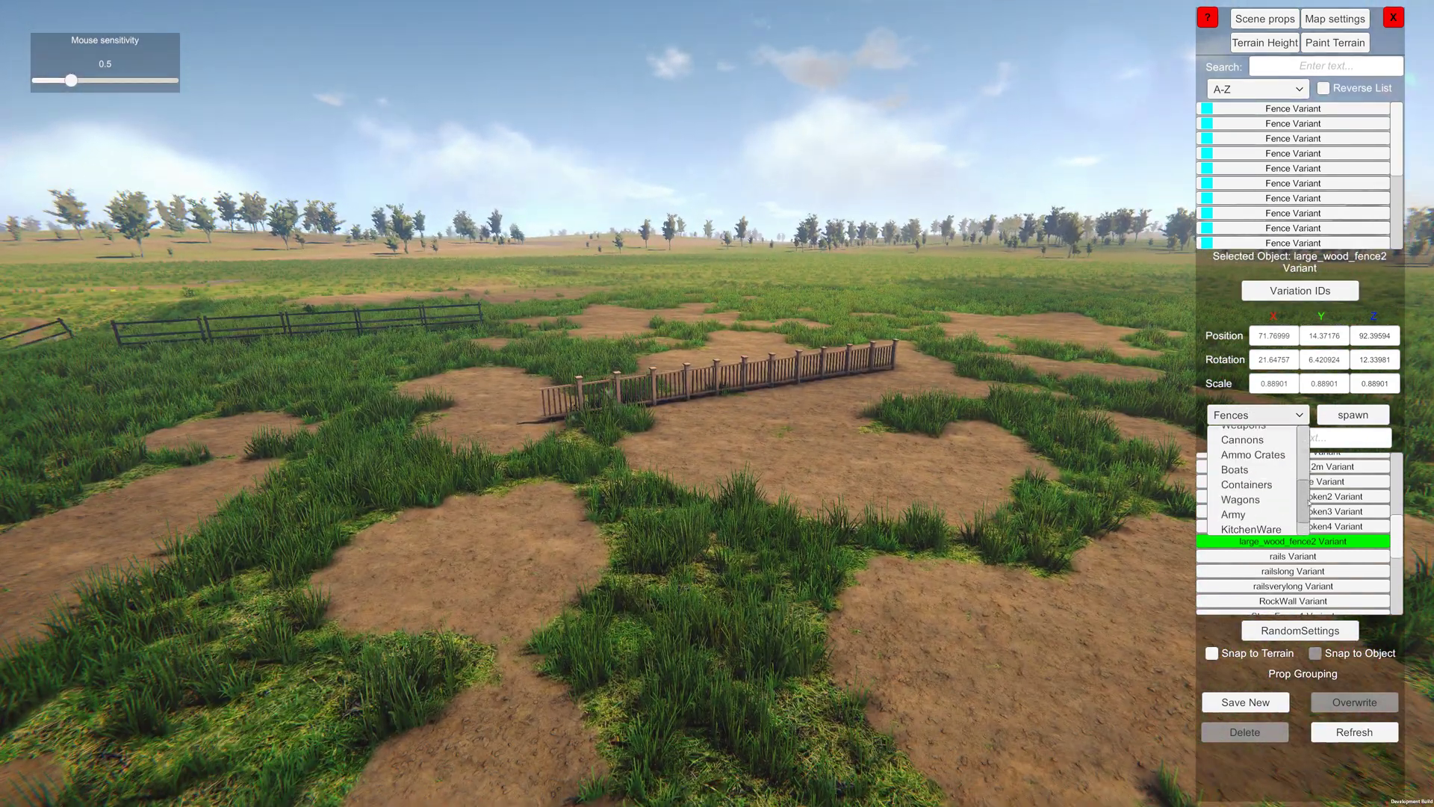
pyautogui.moveTo(1312, 487); pyautogui.dragTo(1308, 455)
pyautogui.click(1240, 435)
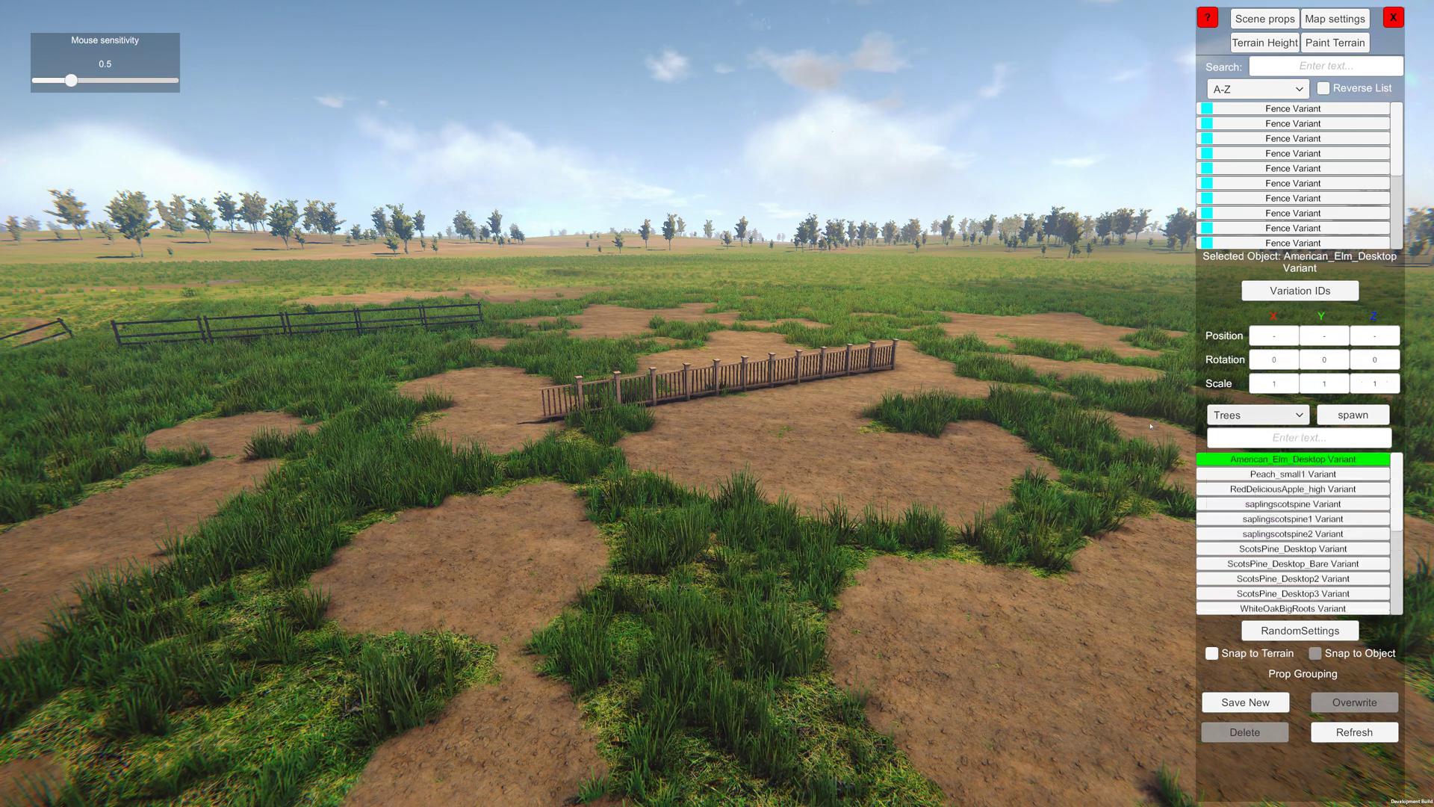
pyautogui.click(1295, 474)
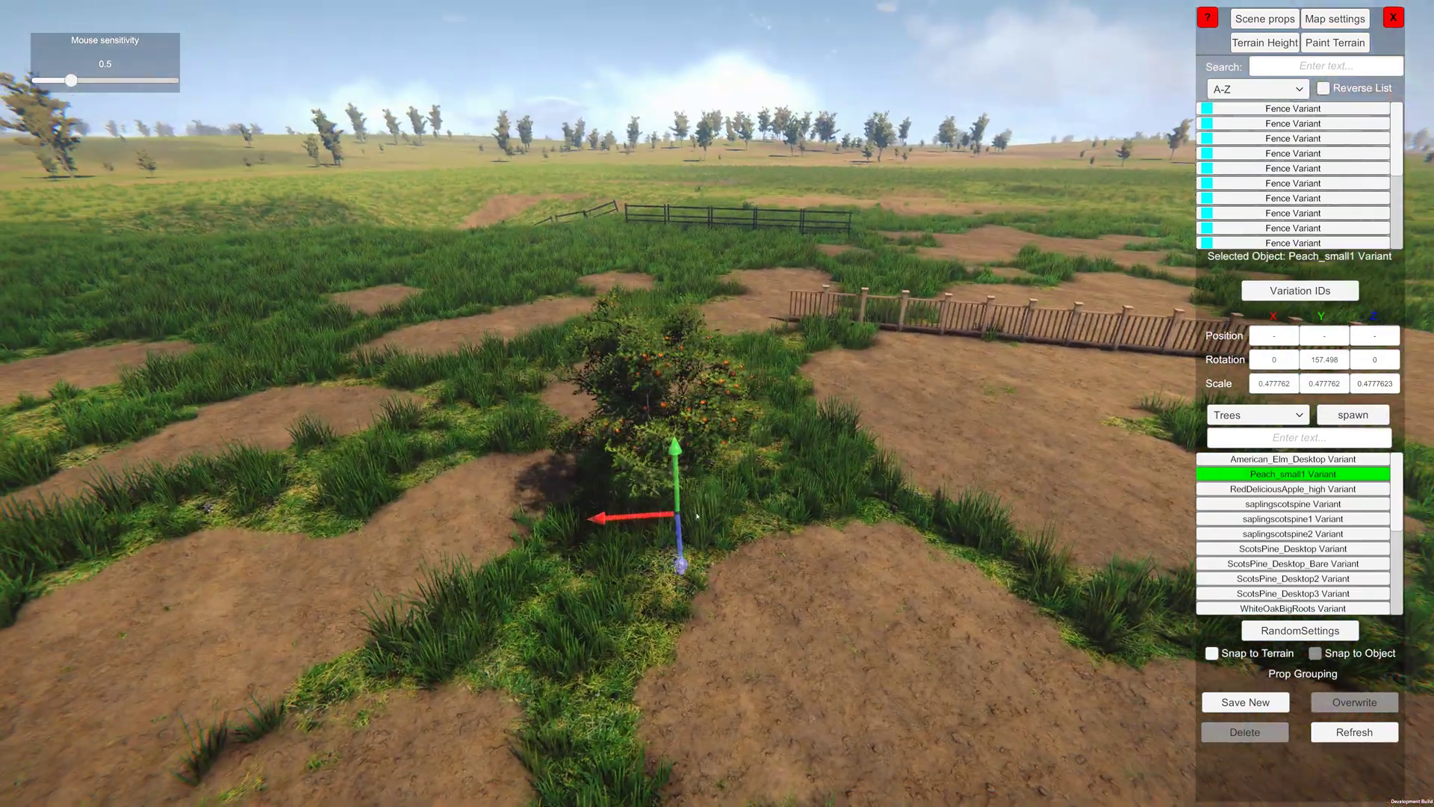
# Scale the peach tree to about 0.48 and place a first row of four in front of the picket fence.
pyautogui.press('s')
pyautogui.moveTo(697, 516); pyautogui.dragTo(782, 496, button='right')
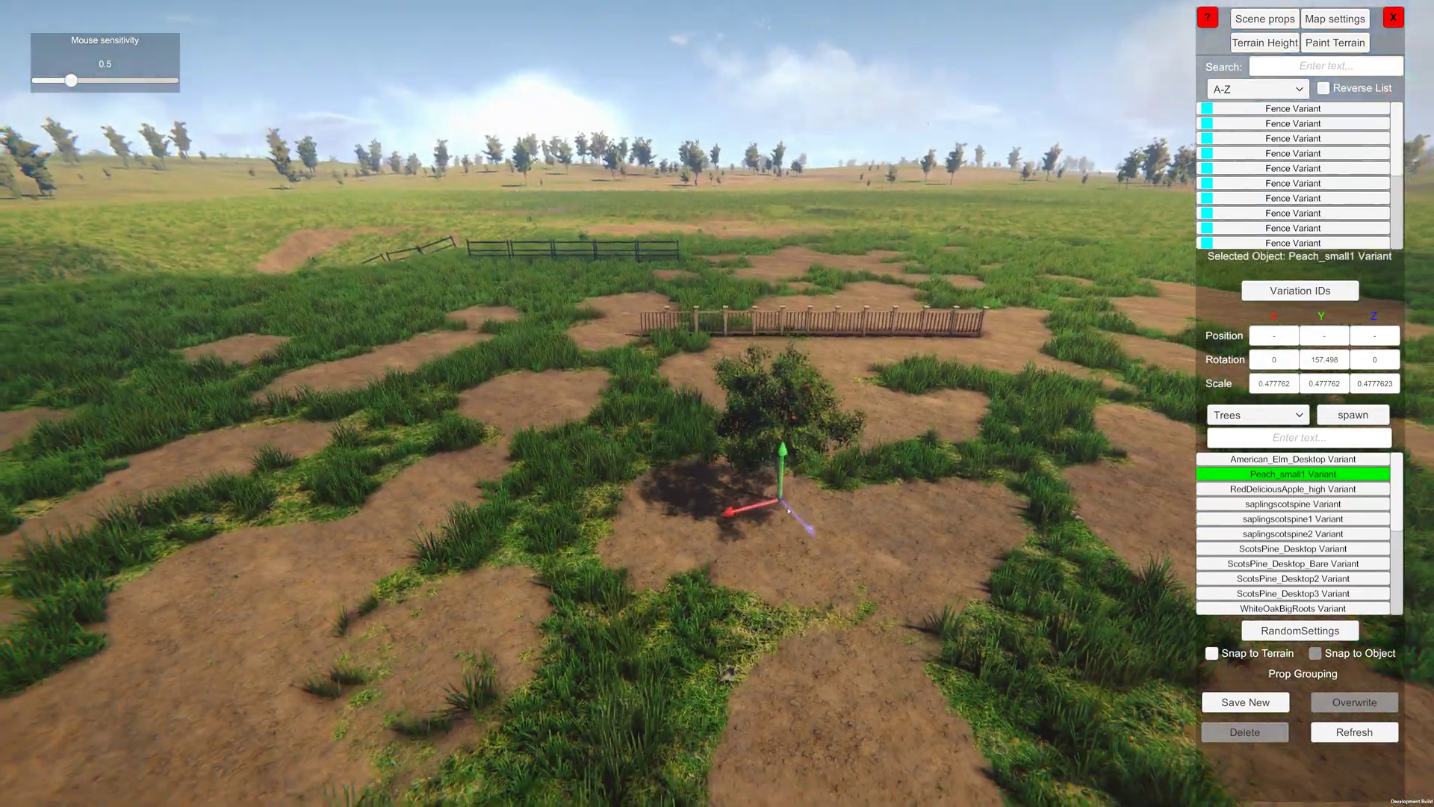
pyautogui.click(998, 506)
pyautogui.click(859, 519)
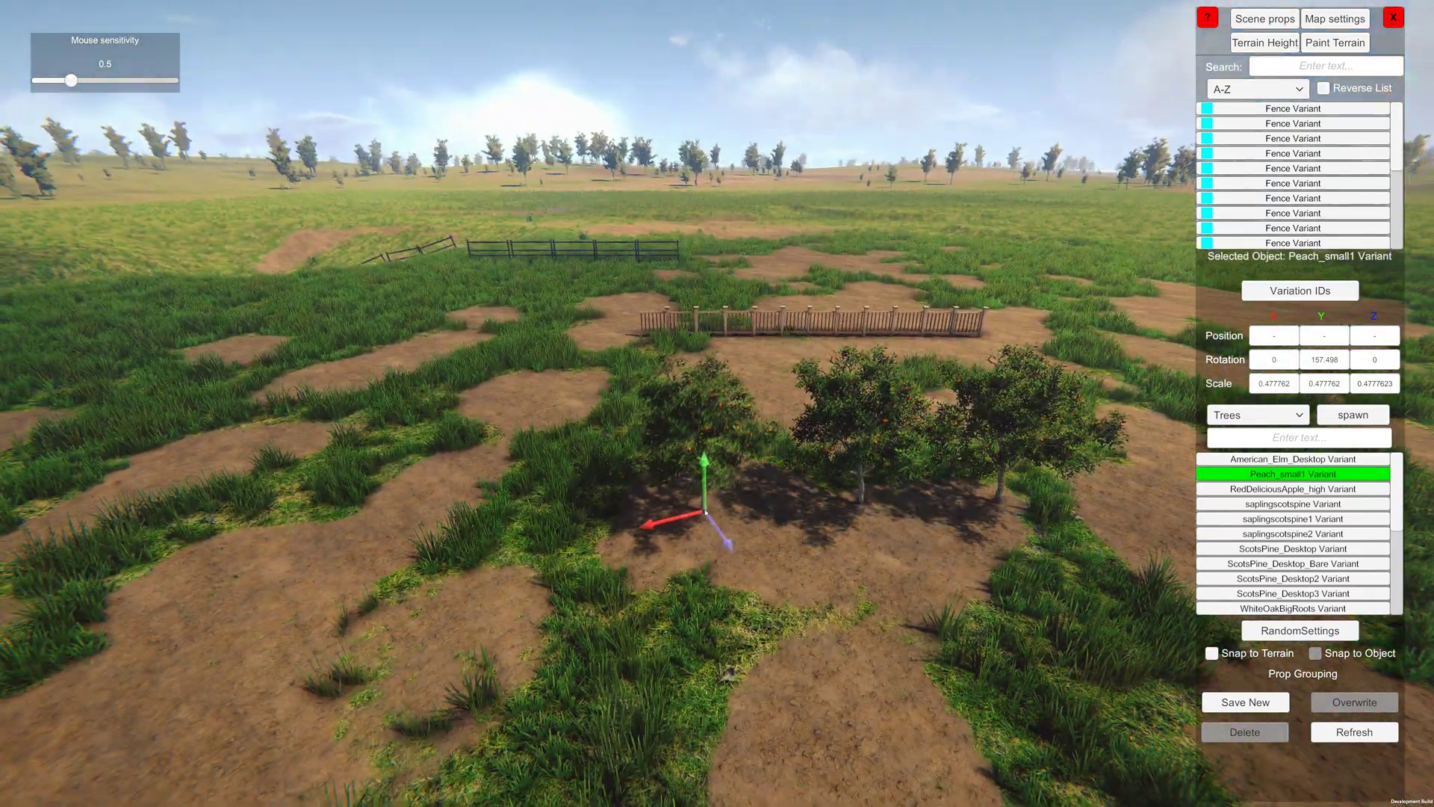
pyautogui.click(698, 523)
pyautogui.click(523, 527)
# Place a second row of four peach trees parallel to the first, on the side away from the picket fence.
pyautogui.press('s')
pyautogui.moveTo(556, 543); pyautogui.dragTo(668, 448, button='right')
pyautogui.click(642, 470)
pyautogui.click(788, 486)
pyautogui.click(886, 499)
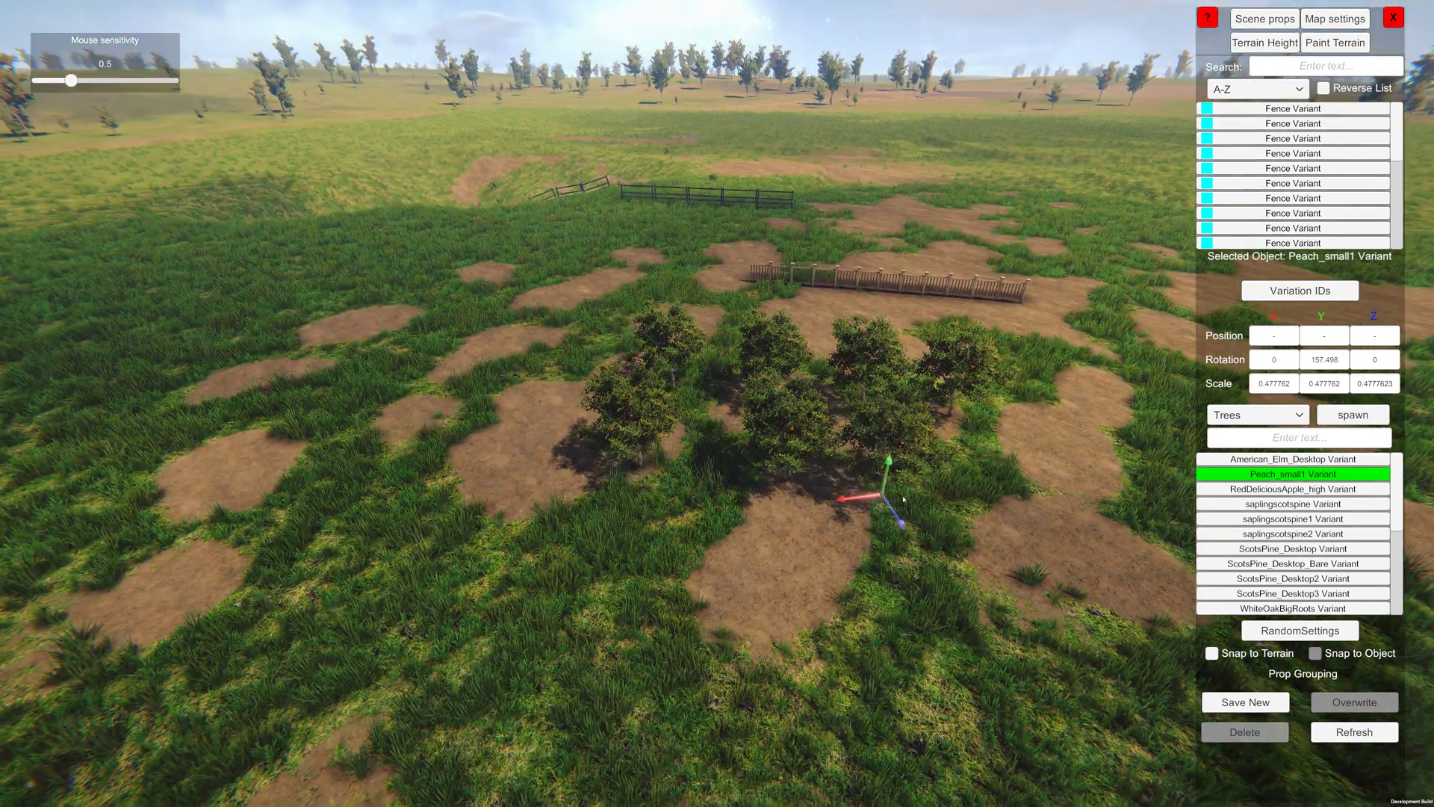
pyautogui.click(988, 502)
# Place a third row of four peach trees to complete the small orchard, and end the tree placement.
pyautogui.click(632, 585)
pyautogui.click(805, 613)
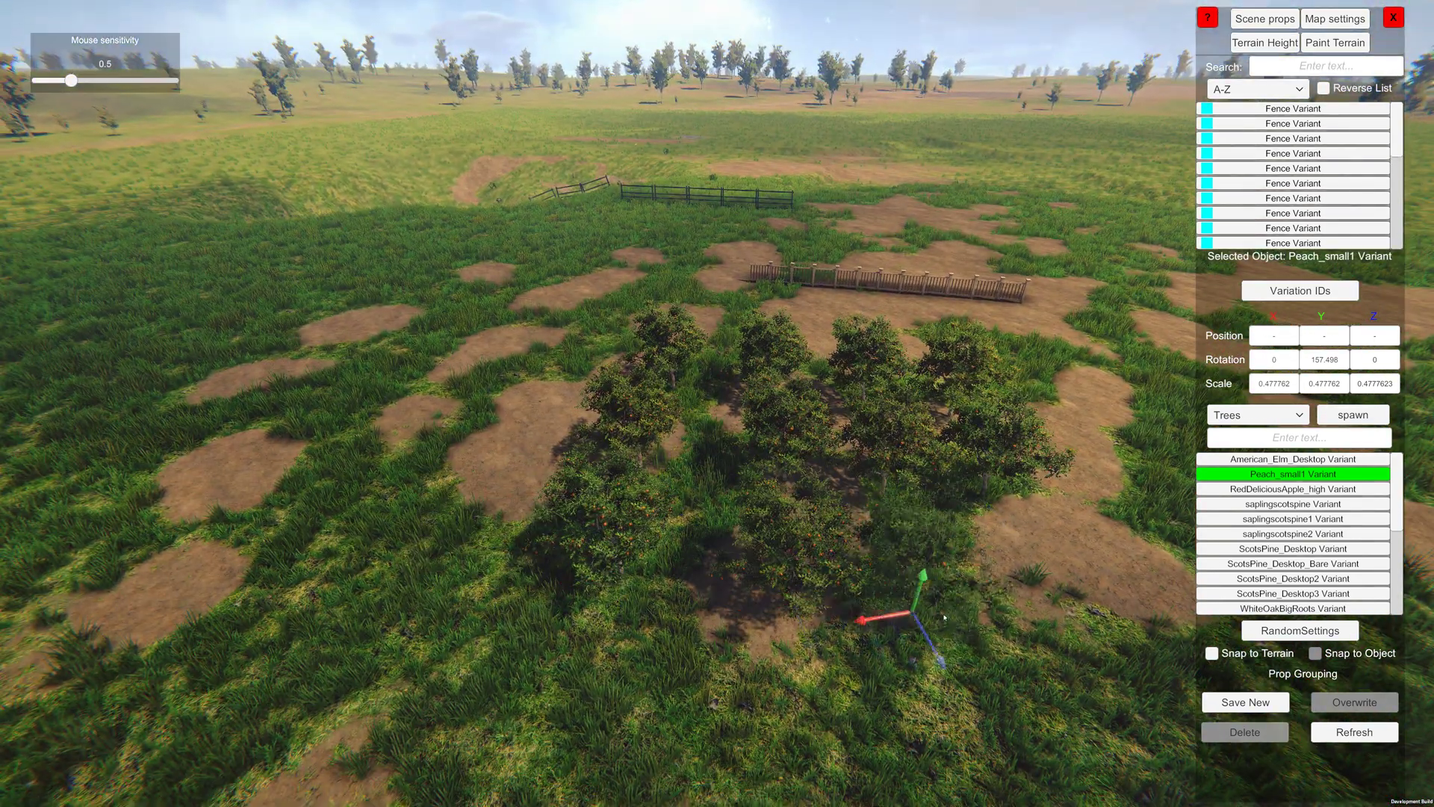
pyautogui.click(942, 626)
pyautogui.click(1040, 636)
pyautogui.moveTo(554, 632); pyautogui.dragTo(970, 568, button='right')
pyautogui.press('Escape')
# Examine the orchard from several sides, selecting individual peach trees to compare their rotation and scale.
pyautogui.press('w')
pyautogui.press('a')
pyautogui.press('a')
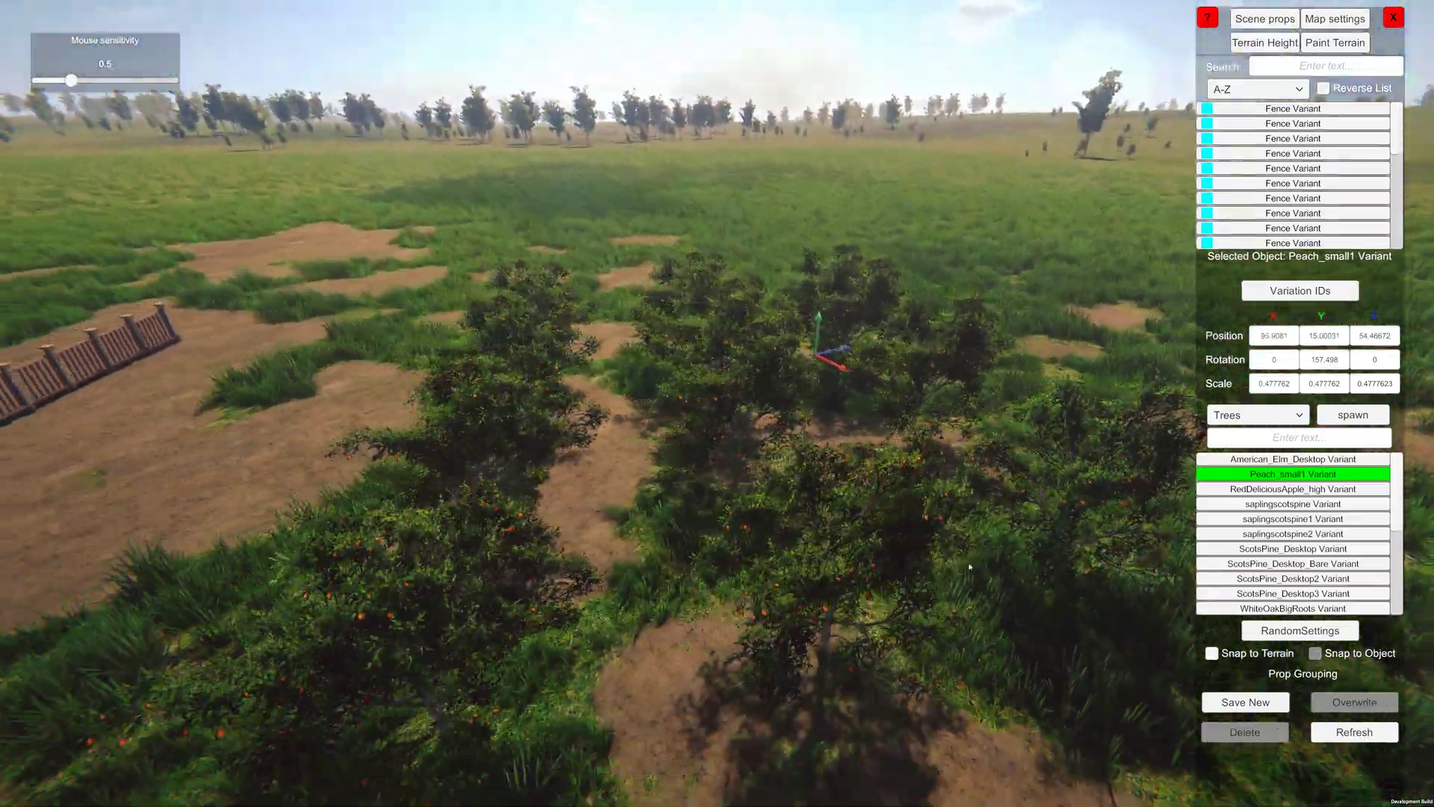
pyautogui.moveTo(224, 532); pyautogui.dragTo(660, 476, button='right')
pyautogui.press('w')
pyautogui.press('s')
pyautogui.press('s')
pyautogui.press('a')
pyautogui.press('w')
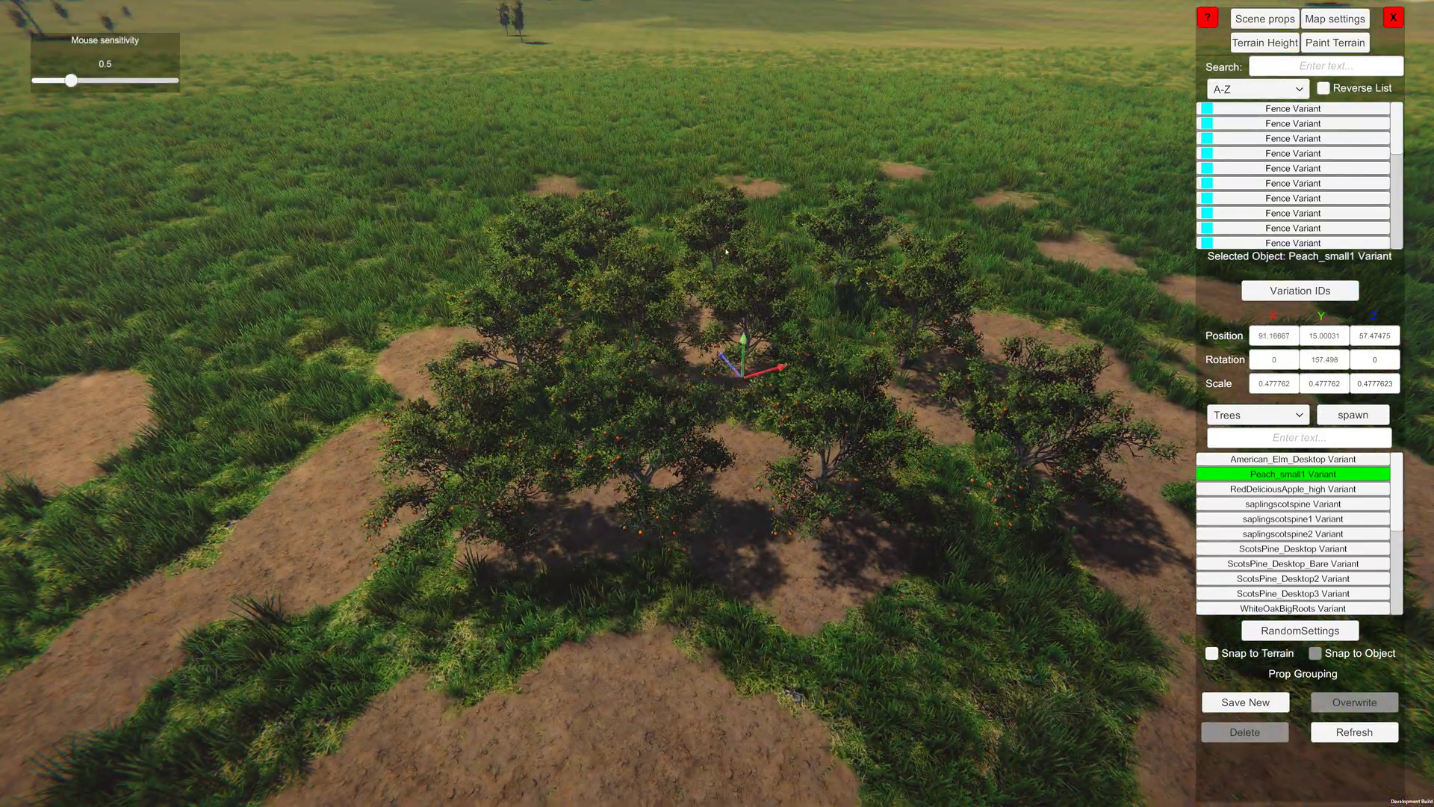
pyautogui.moveTo(624, 287); pyautogui.dragTo(583, 283)
pyautogui.scroll(-2, 583, 283)
pyautogui.press('s')
pyautogui.moveTo(583, 283); pyautogui.dragTo(812, 335, button='right')
pyautogui.press('a')
pyautogui.press('a')
pyautogui.moveTo(977, 283); pyautogui.dragTo(829, 644, button='right')
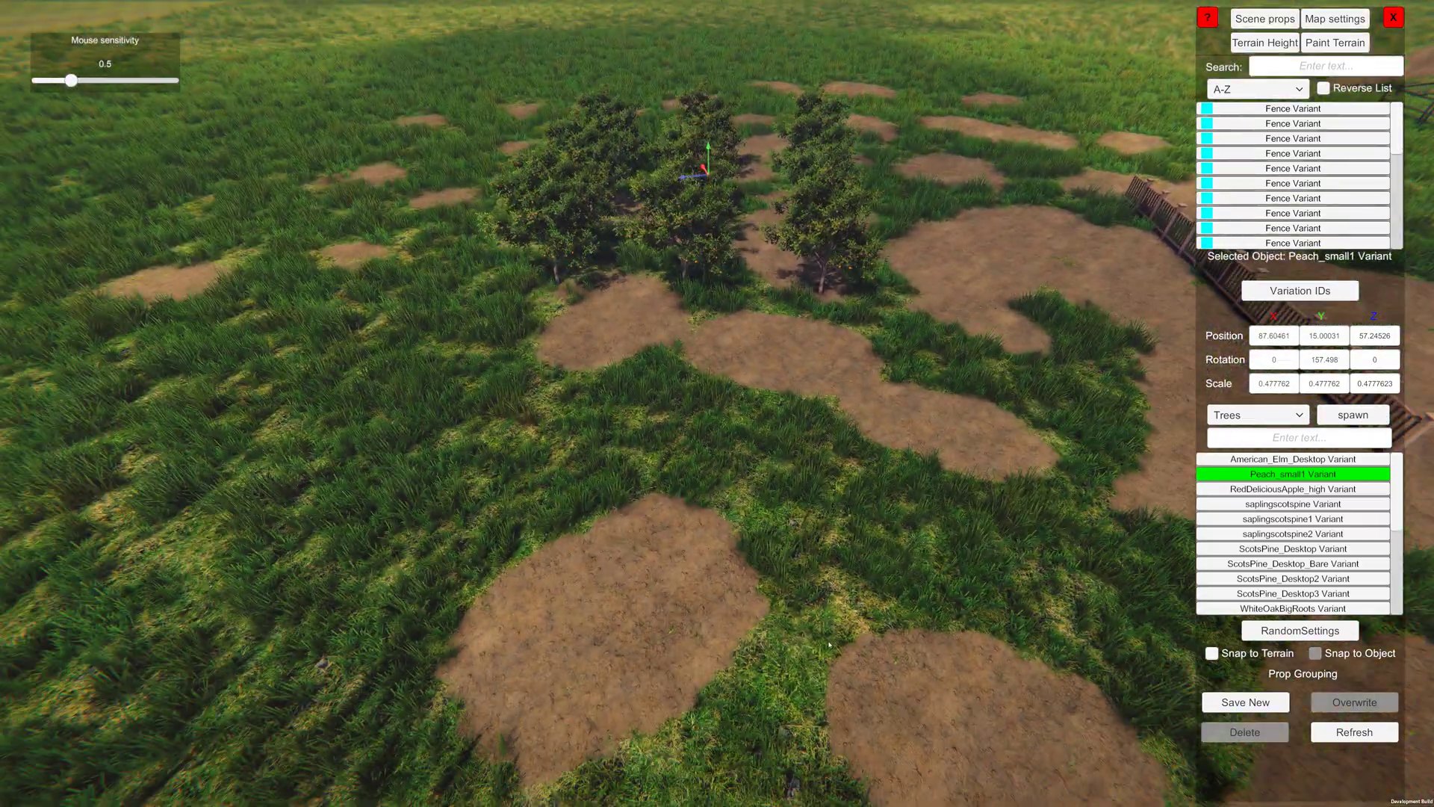
# Configure the random settings to rotate about Y and scale all three axes equally between 0.1 and 3.
pyautogui.click(1301, 635)
pyautogui.moveTo(791, 598); pyautogui.dragTo(708, 542, button='right')
pyautogui.press('w')
pyautogui.press('d')
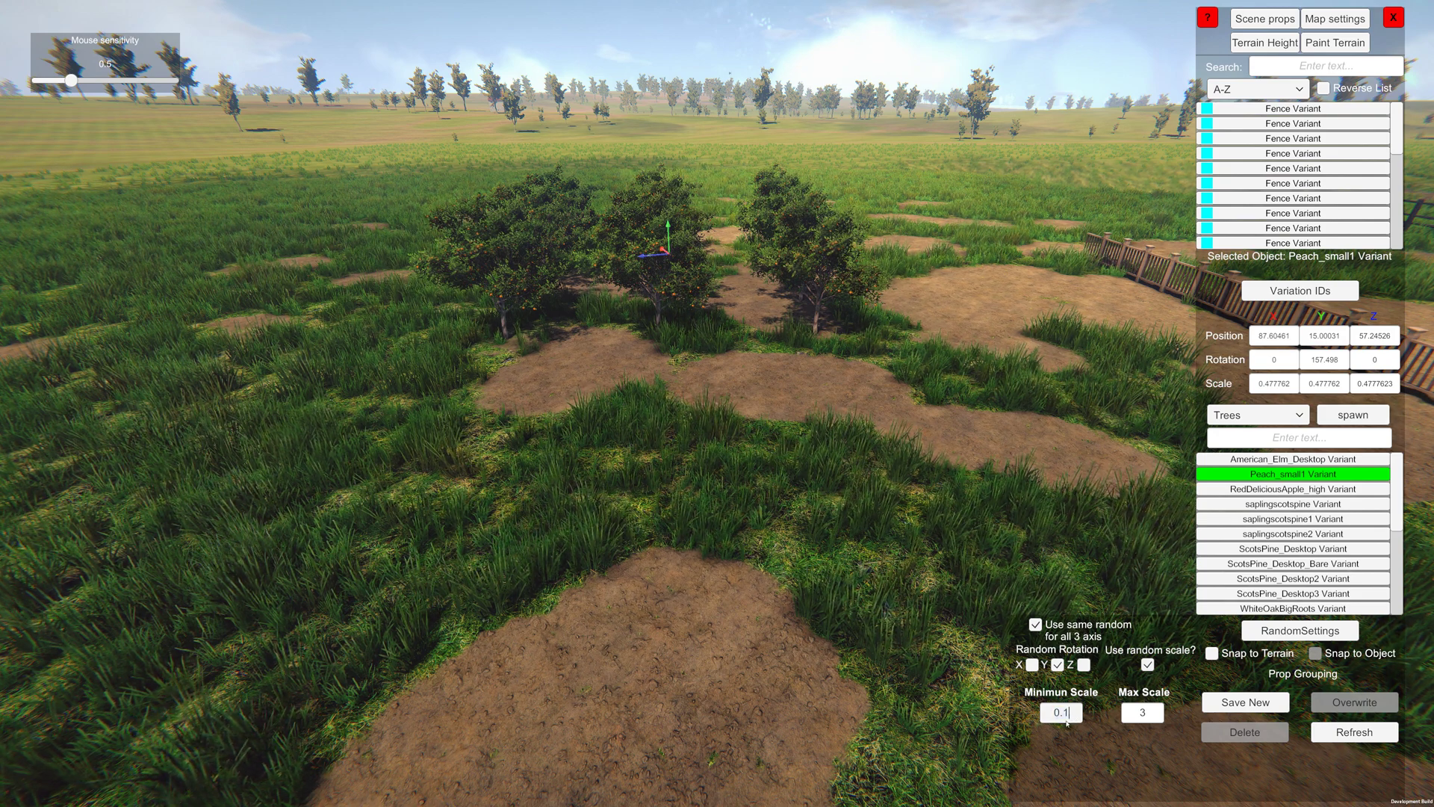
pyautogui.press('s')
pyautogui.moveTo(953, 538); pyautogui.dragTo(1116, 756, button='right')
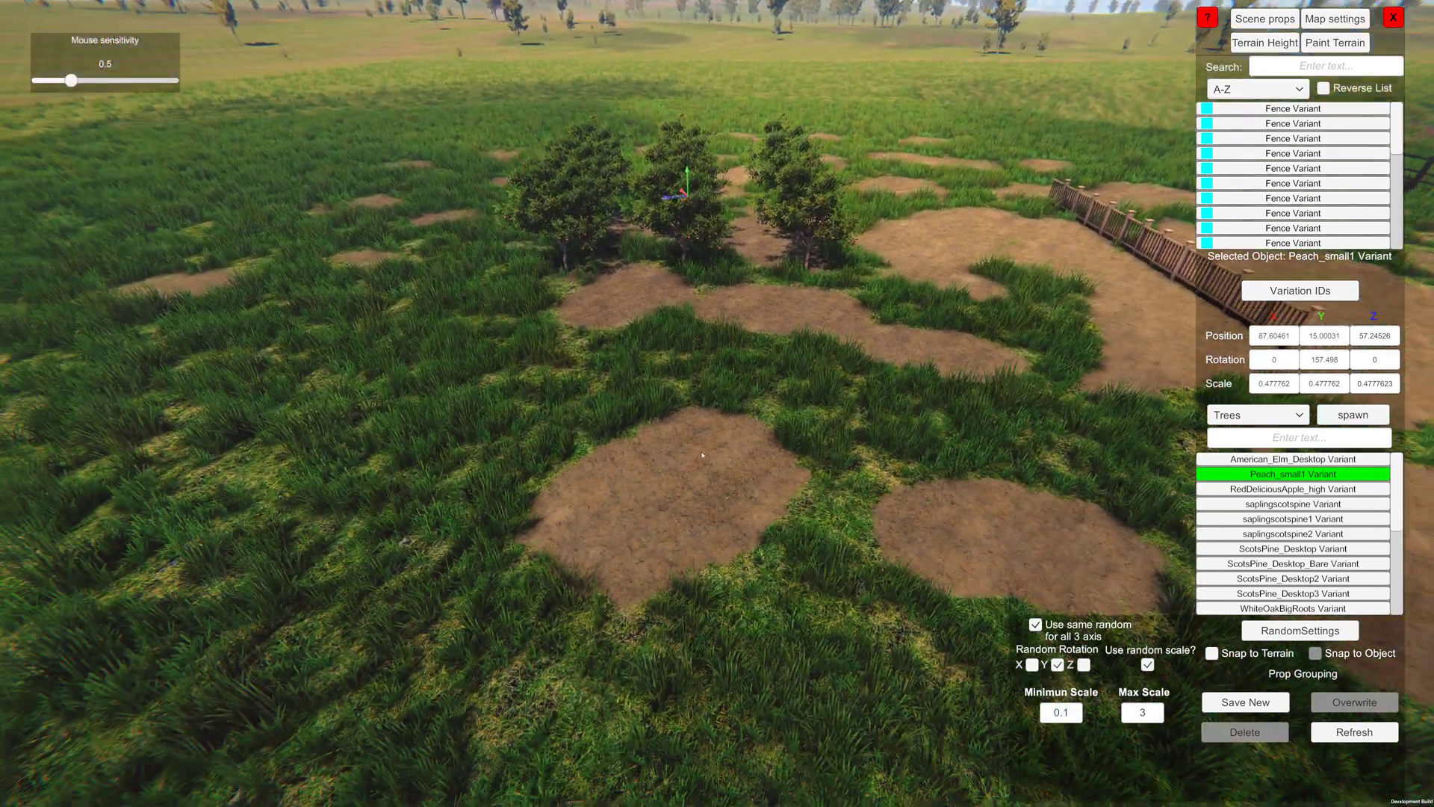
# Place several peach trees with random scale and Y rotation on the dirt patches and grass in front of the orchard.
pyautogui.moveTo(619, 504); pyautogui.dragTo(633, 484, button='right')
pyautogui.press('d')
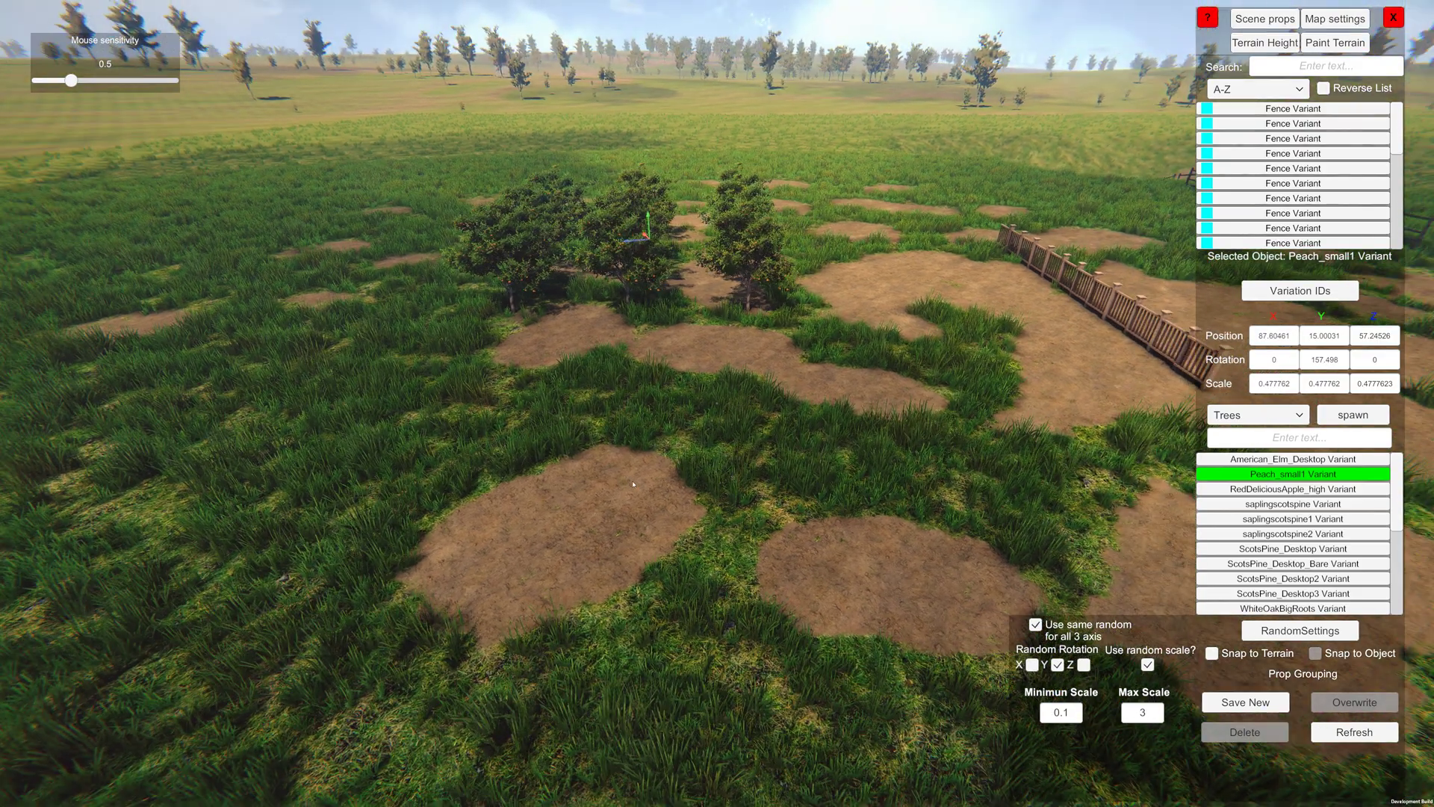
pyautogui.click(759, 545)
pyautogui.press('s')
pyautogui.moveTo(817, 505)
pyautogui.mouseDown(button='right')
pyautogui.moveTo(855, 416)
pyautogui.moveTo(822, 489)
pyautogui.mouseUp(button='right')
pyautogui.click(810, 485)
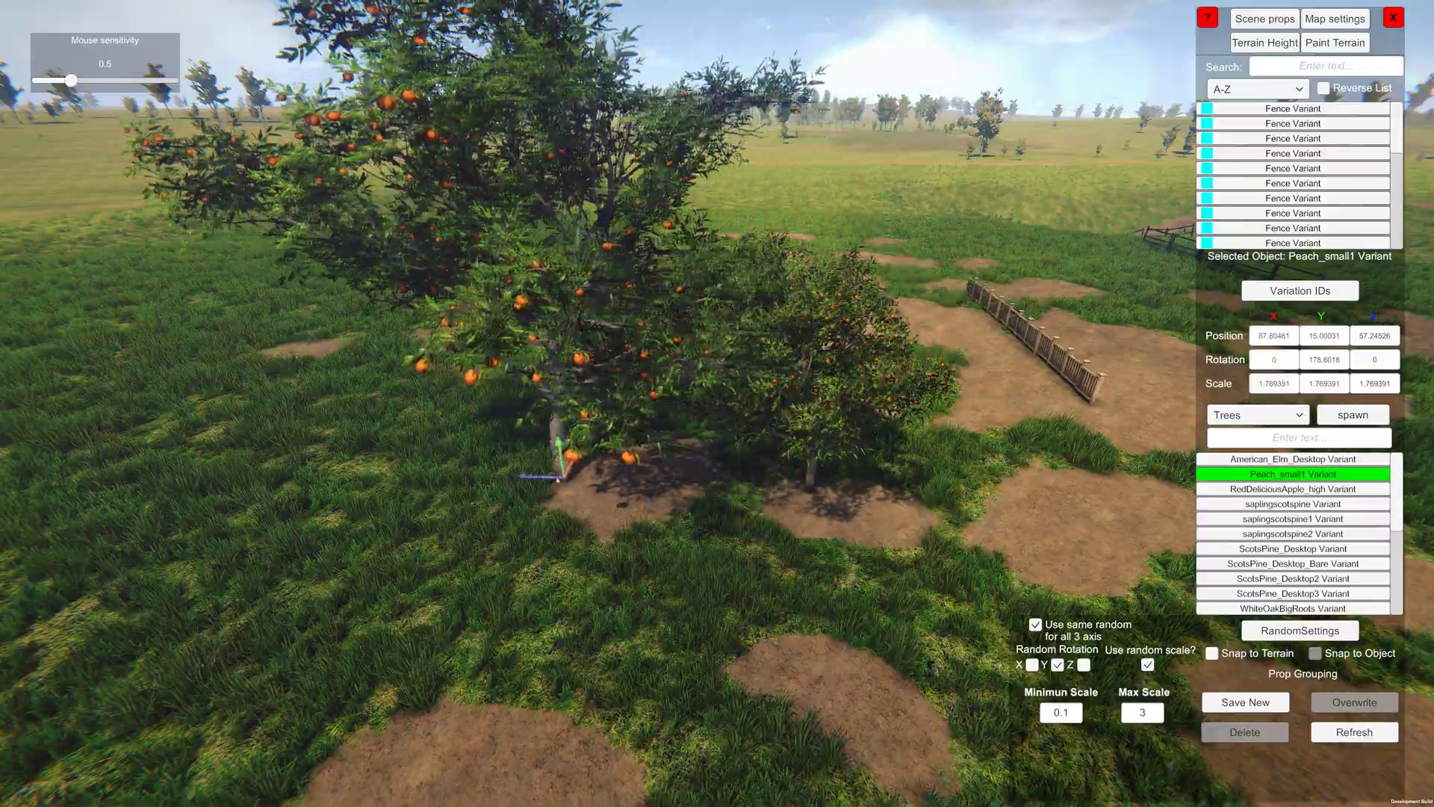
pyautogui.click(548, 478)
pyautogui.moveTo(670, 497); pyautogui.dragTo(655, 472, button='right')
pyautogui.click(448, 430)
# Place another randomly scaled peach tree on the grass, and set the minimum random scale to 1.01.
pyautogui.press('a')
pyautogui.press('a')
pyautogui.press('w')
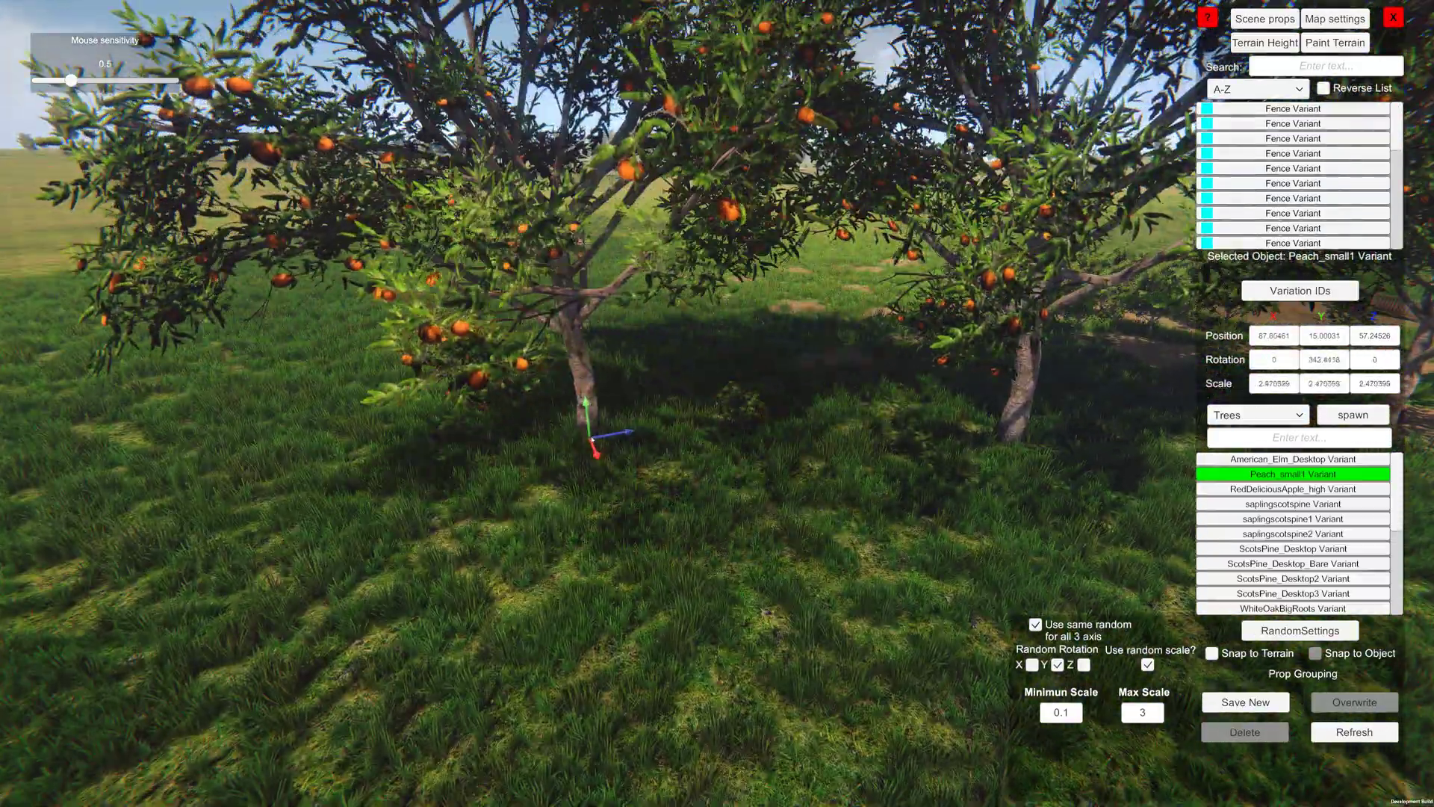
pyautogui.moveTo(562, 429); pyautogui.dragTo(775, 516, button='right')
pyautogui.click(743, 513)
pyautogui.press('d')
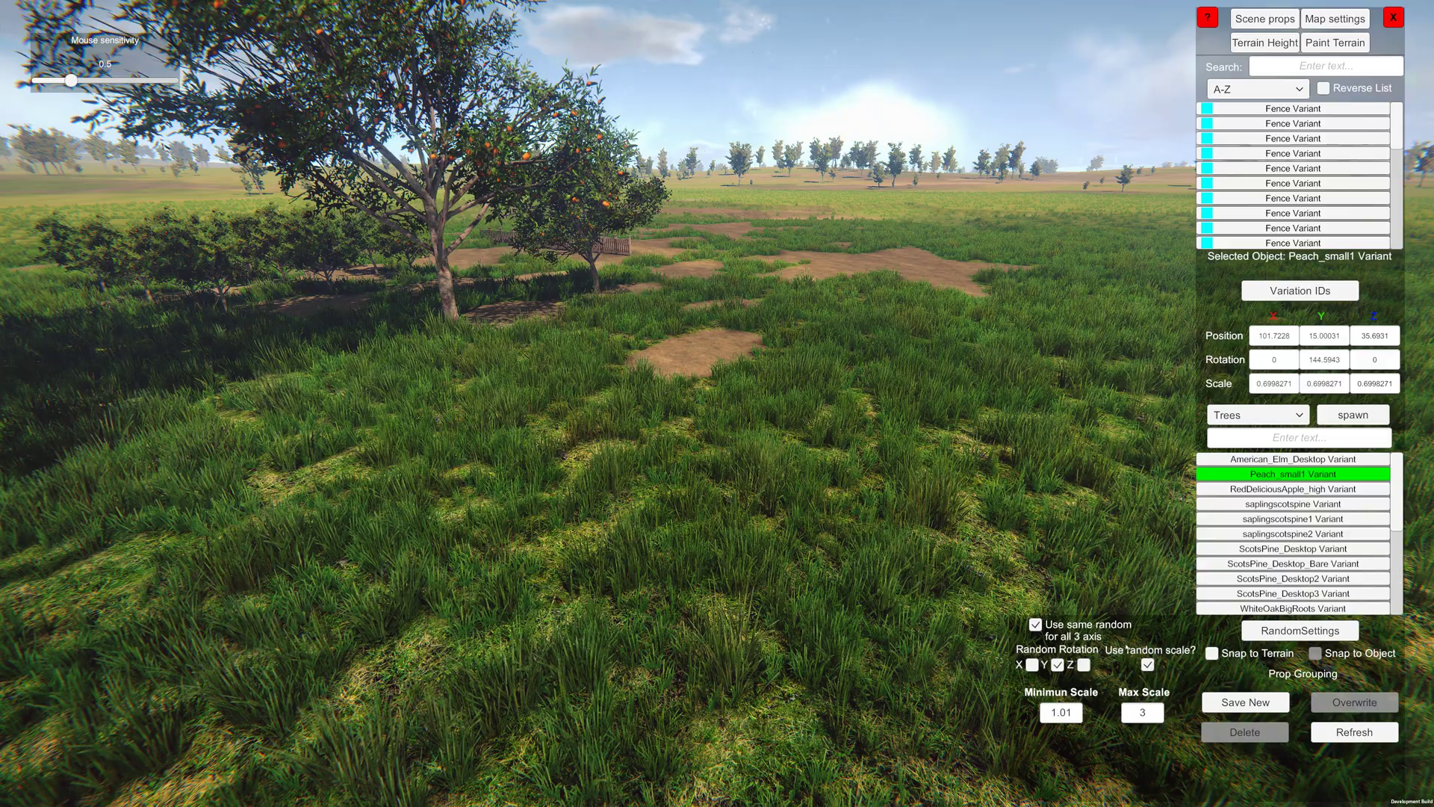
# Turn off random scale and place a row of peach trees at about 0.7 scale with random Y rotation only.
pyautogui.moveTo(556, 676); pyautogui.dragTo(396, 700, button='right')
pyautogui.press('w')
pyautogui.press('s')
pyautogui.click(974, 399)
pyautogui.click(968, 491)
pyautogui.click(854, 674)
pyautogui.moveTo(855, 673); pyautogui.dragTo(655, 572, button='right')
pyautogui.press('s')
pyautogui.press('s')
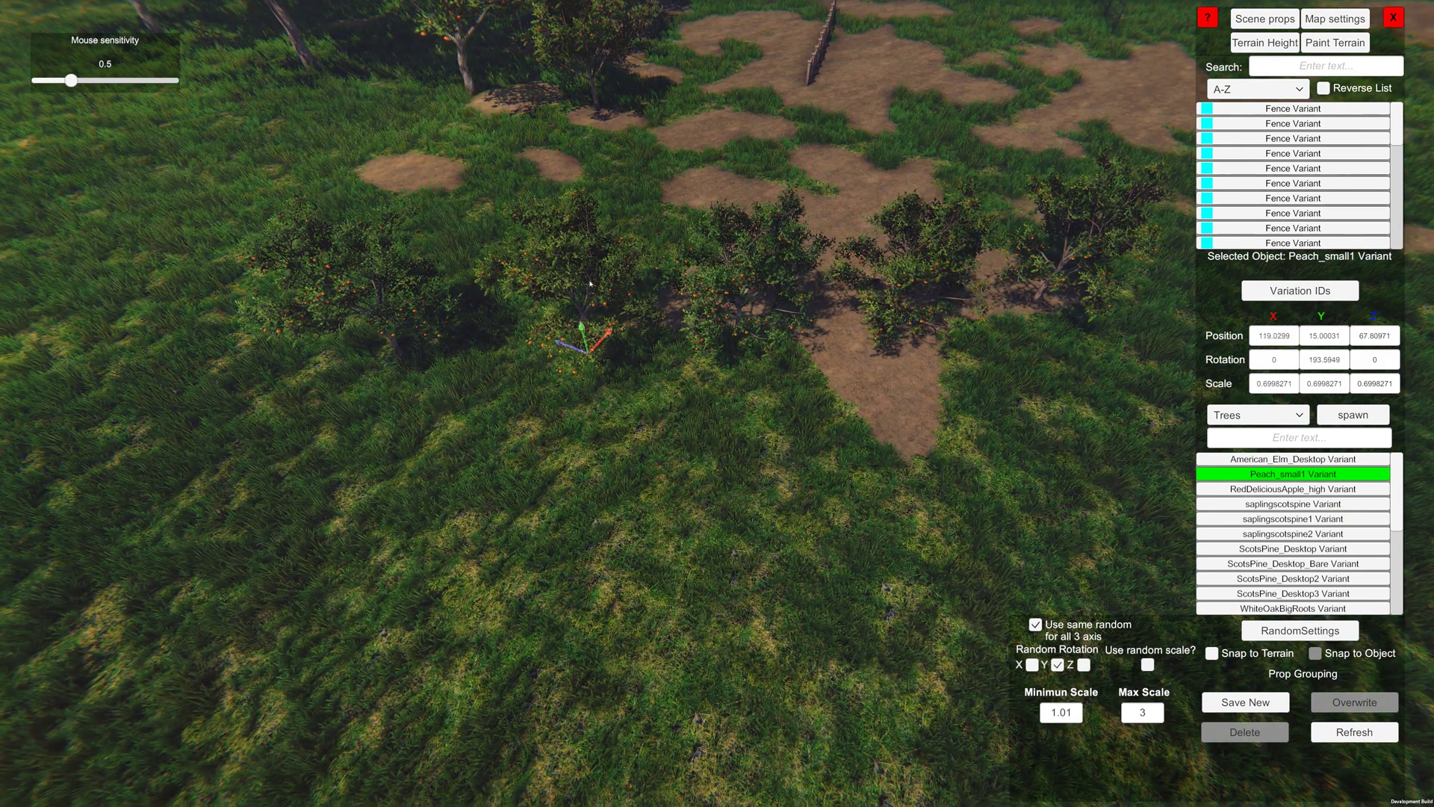
pyautogui.click(875, 262)
pyautogui.press('s')
pyautogui.moveTo(706, 490); pyautogui.dragTo(716, 442, button='right')
pyautogui.press('w')
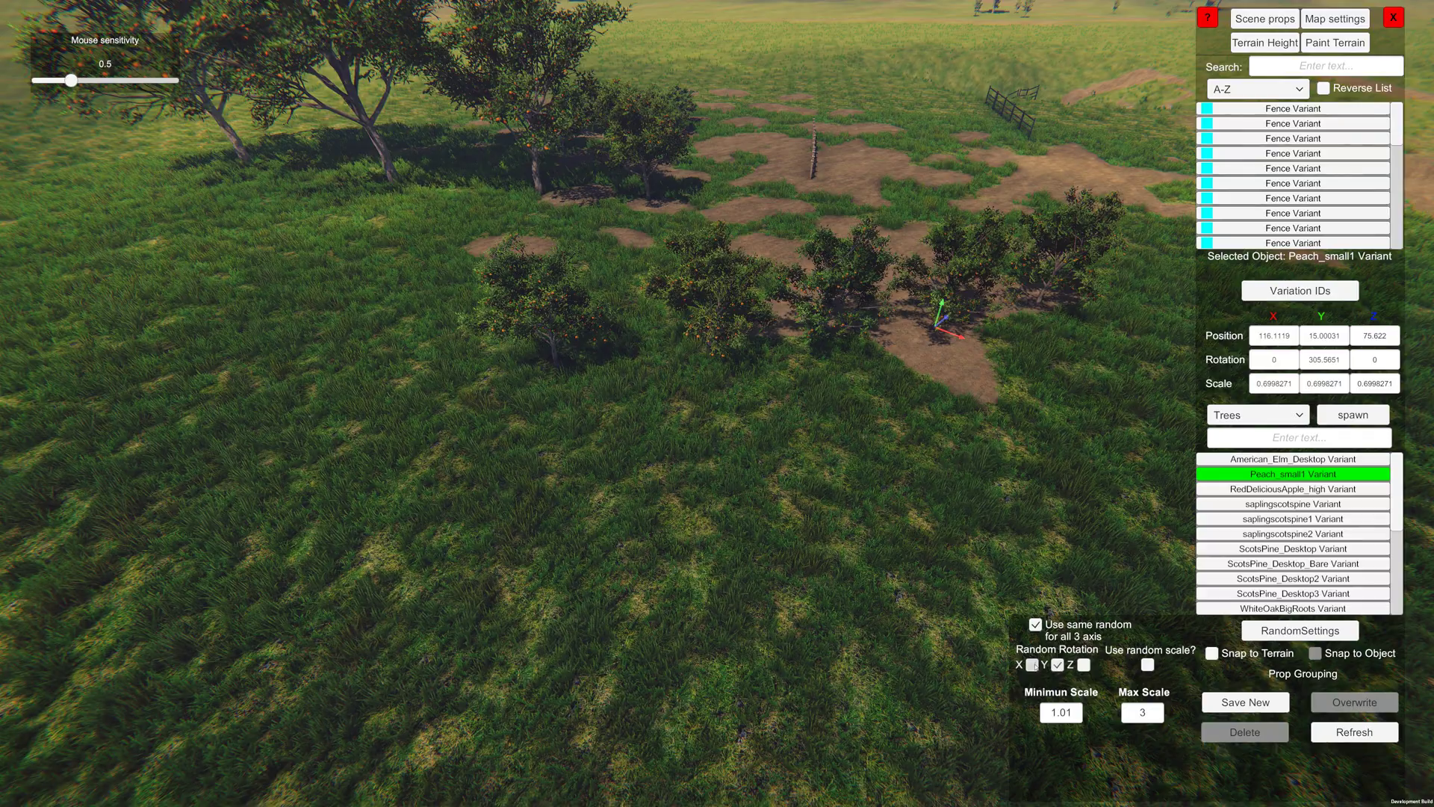
# Enable random rotation on X and Z as well as Y, and place several randomly tilted peach trees on the open grass.
pyautogui.click(1087, 666)
pyautogui.press('s')
pyautogui.moveTo(837, 575); pyautogui.dragTo(923, 448, button='right')
pyautogui.click(828, 546)
pyautogui.press('w')
pyautogui.click(924, 448)
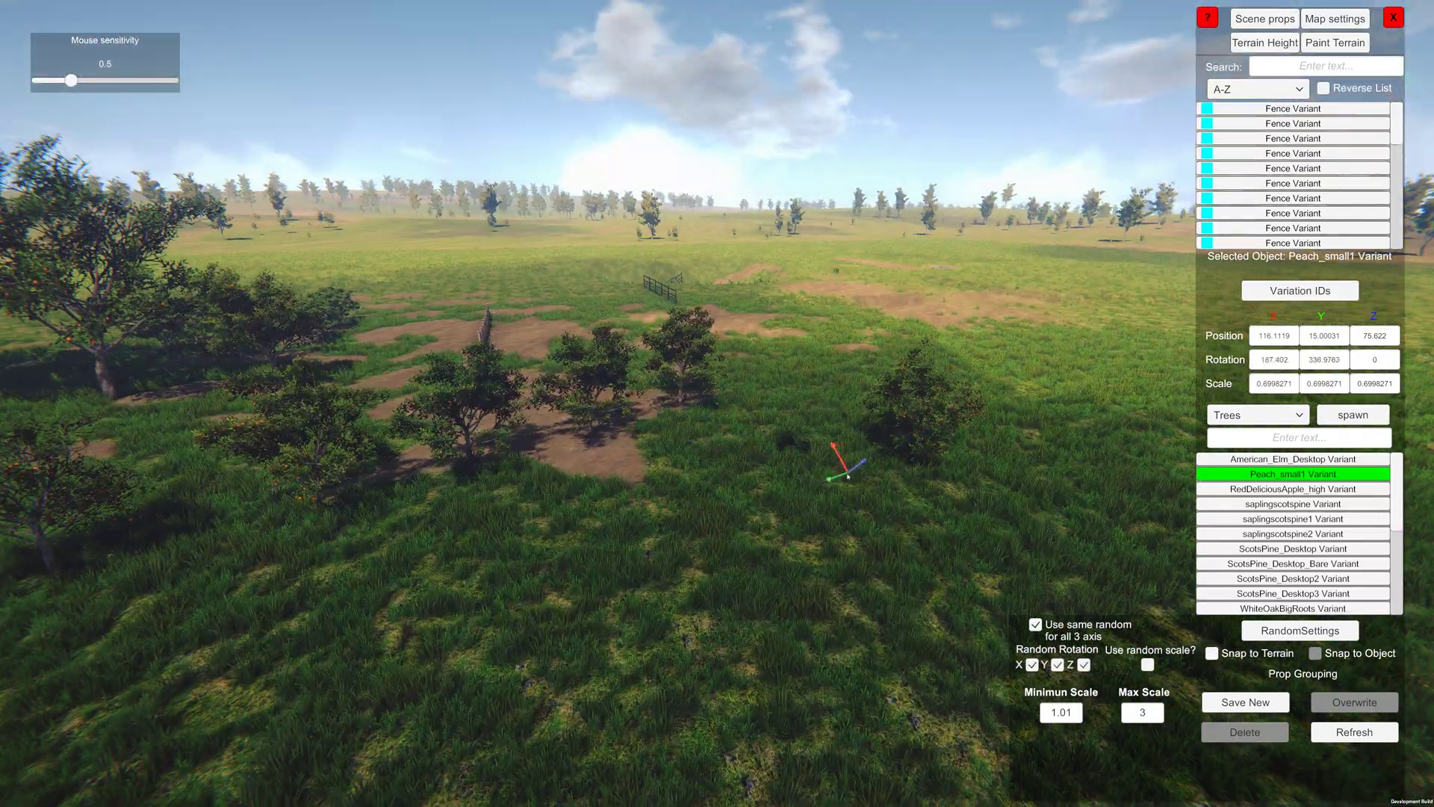
pyautogui.click(642, 597)
pyautogui.click(357, 665)
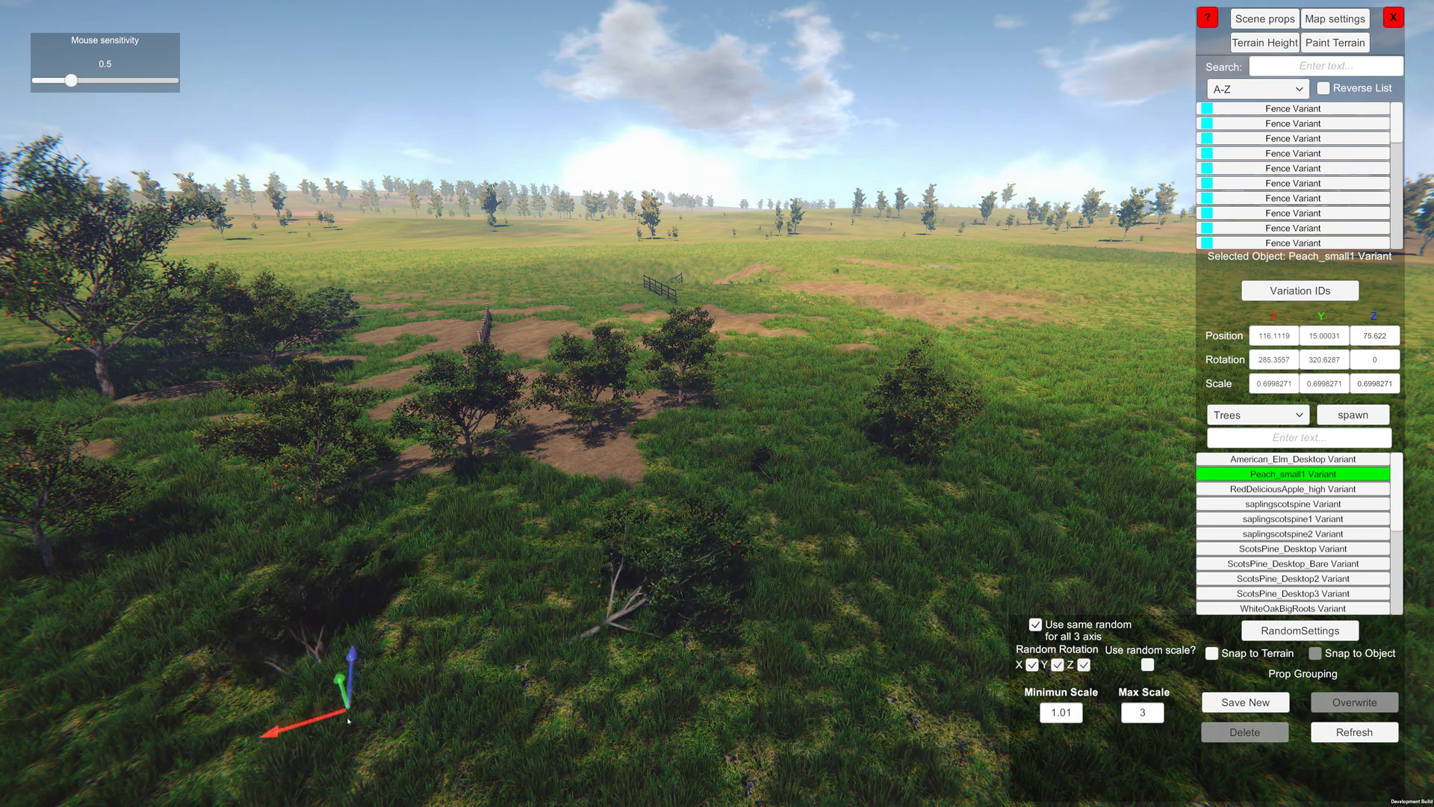
# Place several more peach trees with random tilt on all three axes on the open grass.
pyautogui.moveTo(713, 598); pyautogui.dragTo(514, 650, button='right')
pyautogui.click(515, 574)
pyautogui.click(307, 517)
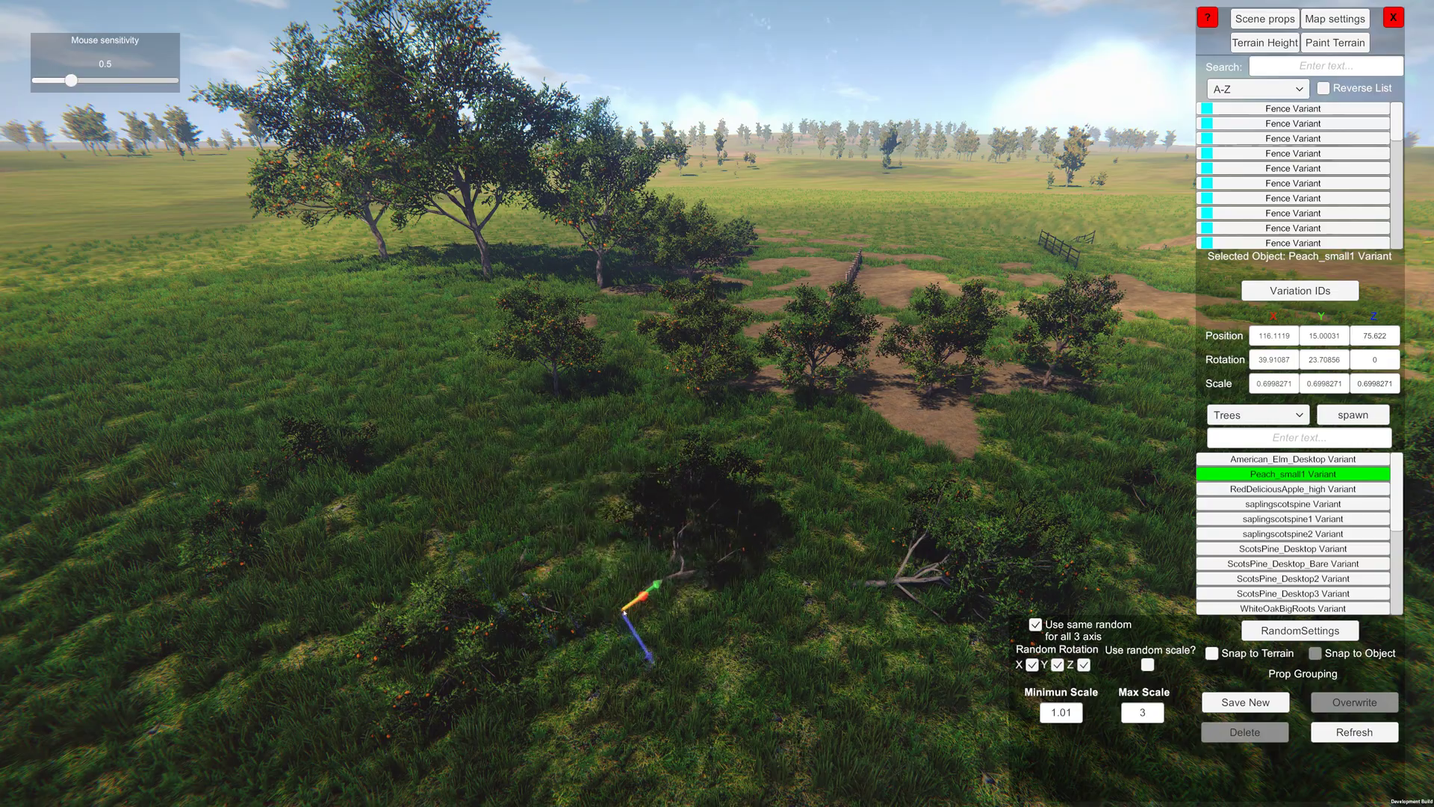
pyautogui.click(641, 609)
pyautogui.moveTo(641, 608); pyautogui.dragTo(693, 626, button='right')
# Turn off random rotation on X and Z, leaving only Y, and stop using the same random value for all 3 axes.
pyautogui.click(1034, 665)
pyautogui.moveTo(845, 673); pyautogui.dragTo(939, 605, button='right')
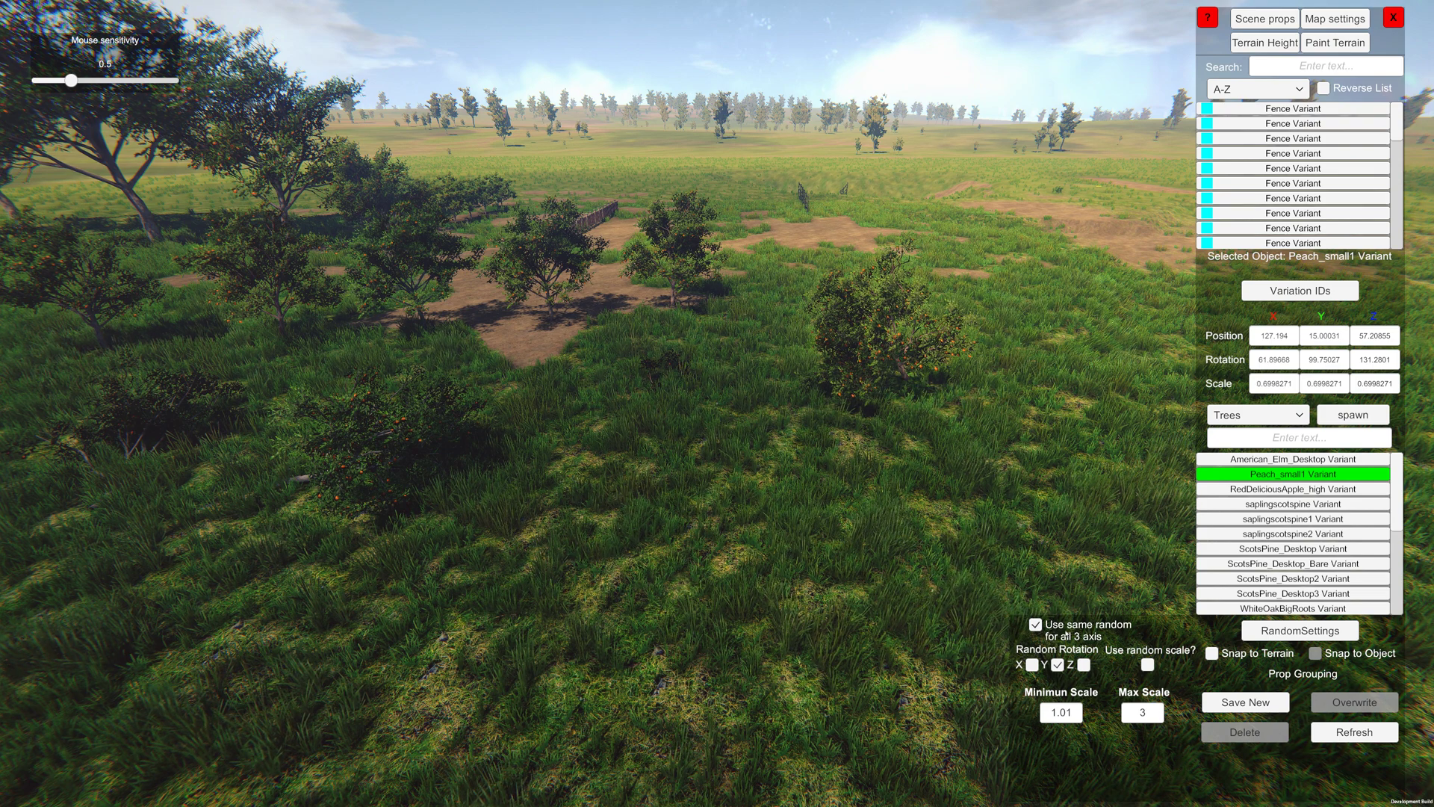
pyautogui.click(1036, 624)
pyautogui.moveTo(826, 485); pyautogui.dragTo(1079, 745, button='right')
pyautogui.press('s')
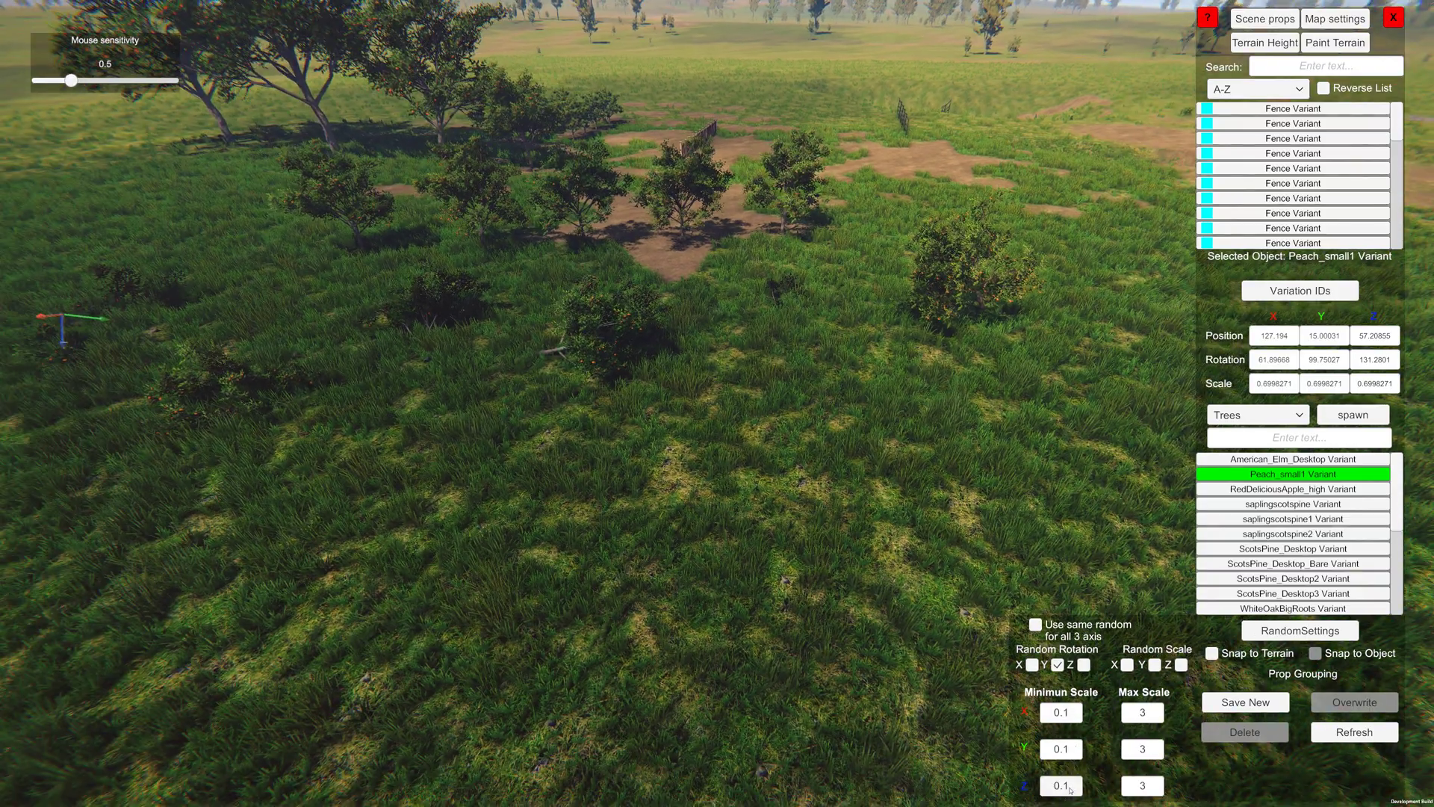
pyautogui.moveTo(860, 656); pyautogui.dragTo(800, 524, button='right')
pyautogui.press('s')
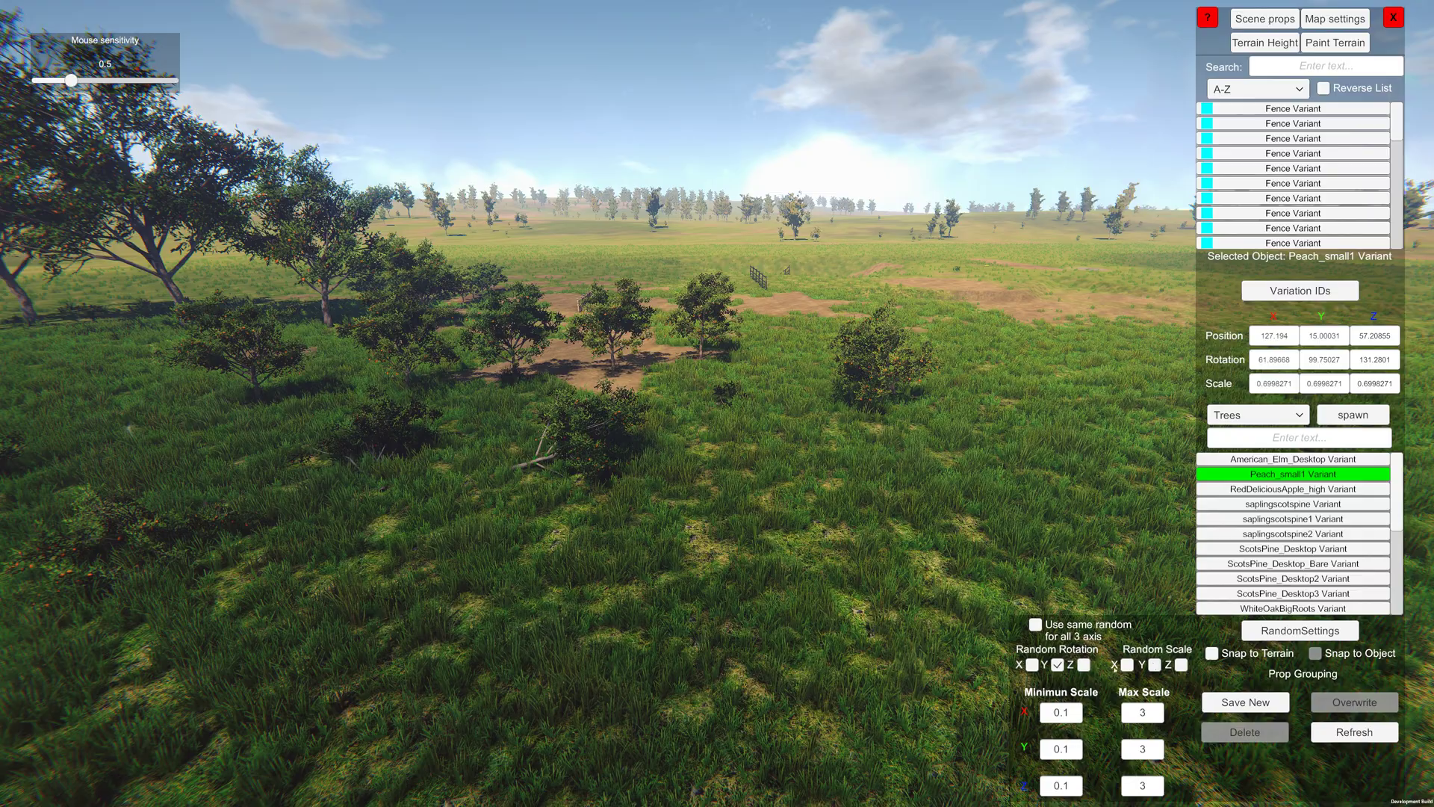
pyautogui.moveTo(755, 478); pyautogui.dragTo(819, 580, button='right')
pyautogui.press('w')
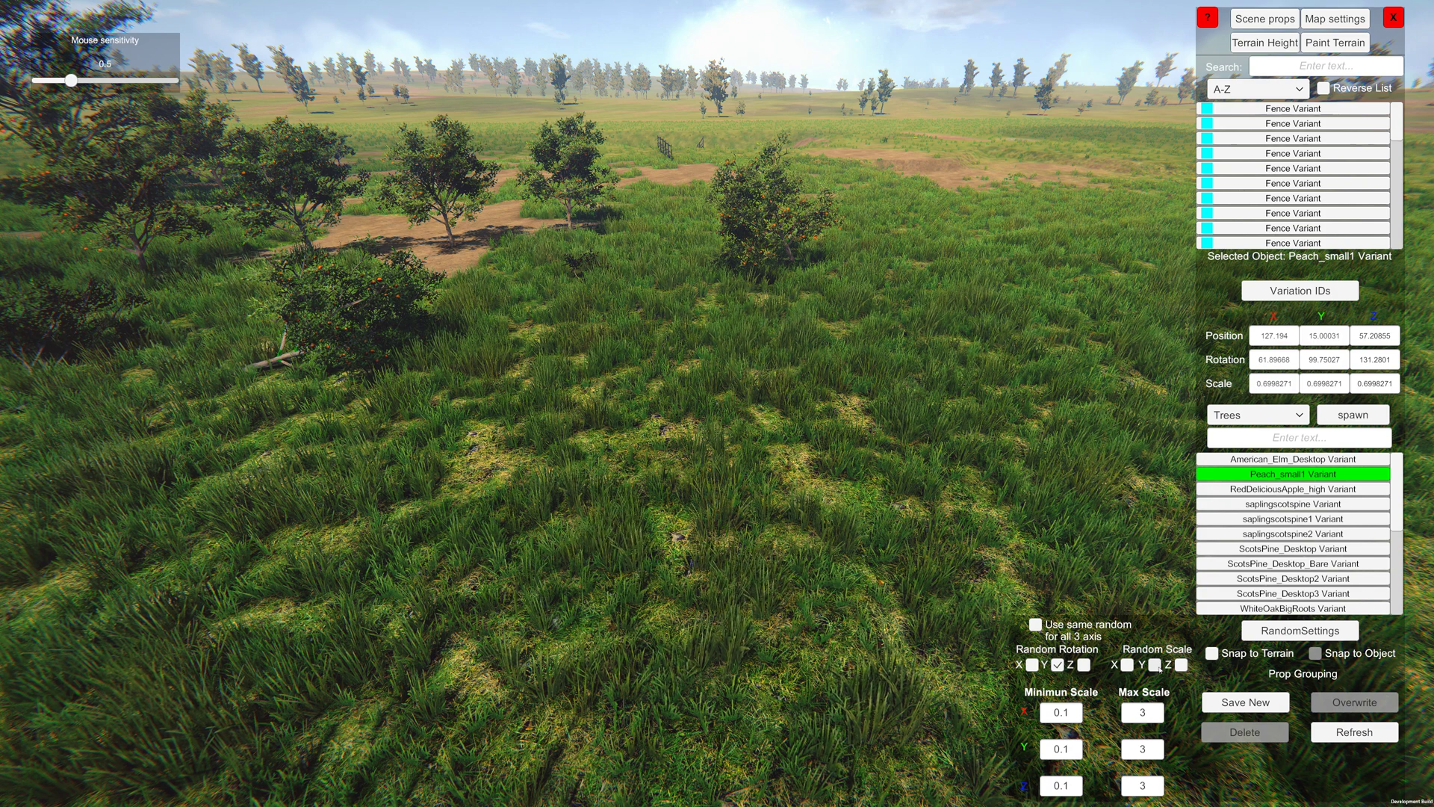
# Enable random scale on the Y axis only and place several tilted peach trees on the open grass.
pyautogui.click(855, 511)
pyautogui.click(850, 494)
pyautogui.click(849, 490)
pyautogui.click(852, 490)
pyautogui.click(1046, 611)
pyautogui.click(937, 590)
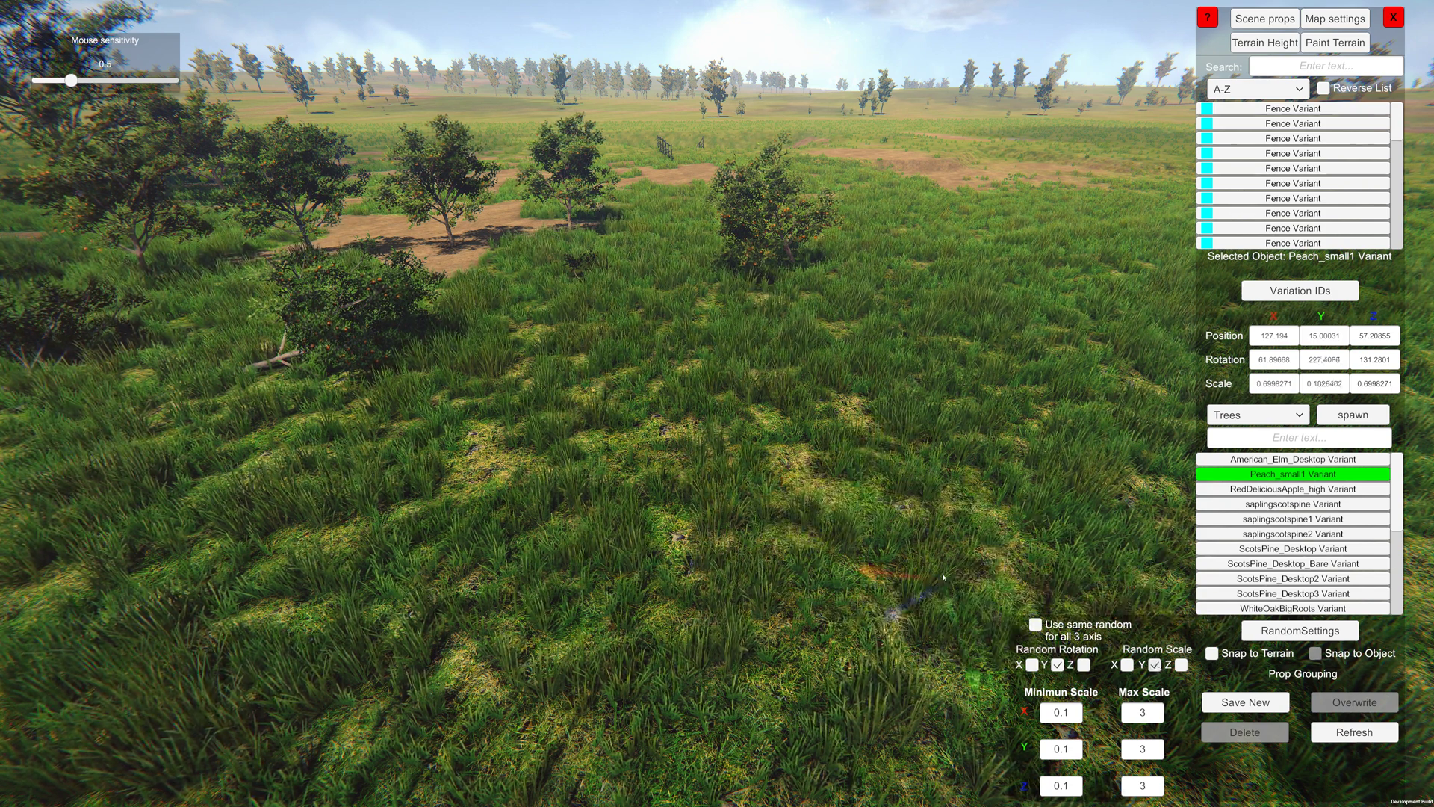
pyautogui.click(1167, 434)
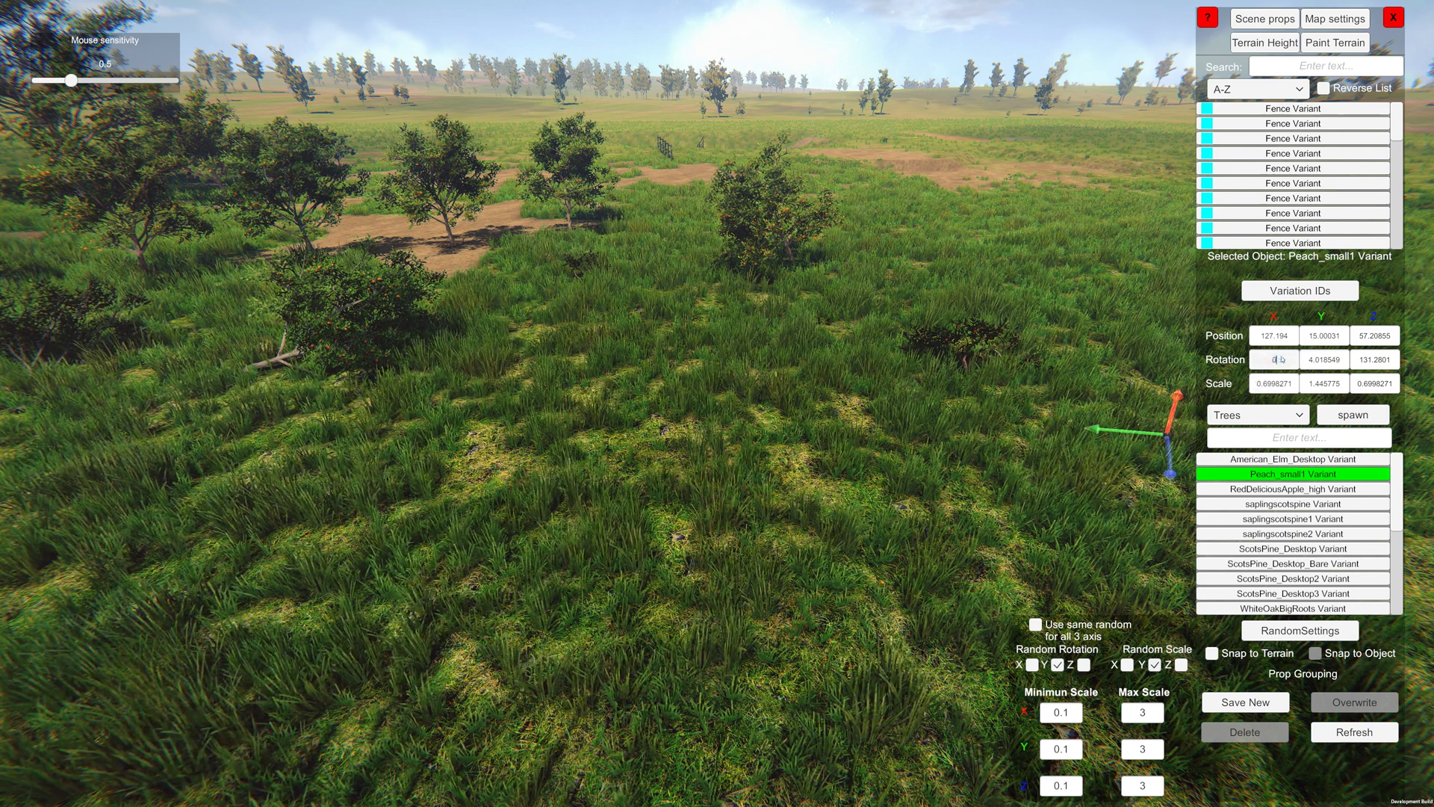
# Reset the X and Z rotation to 0 and place several upright peach trees with random Y scale and Y rotation.
pyautogui.click(1313, 360)
pyautogui.write('0')
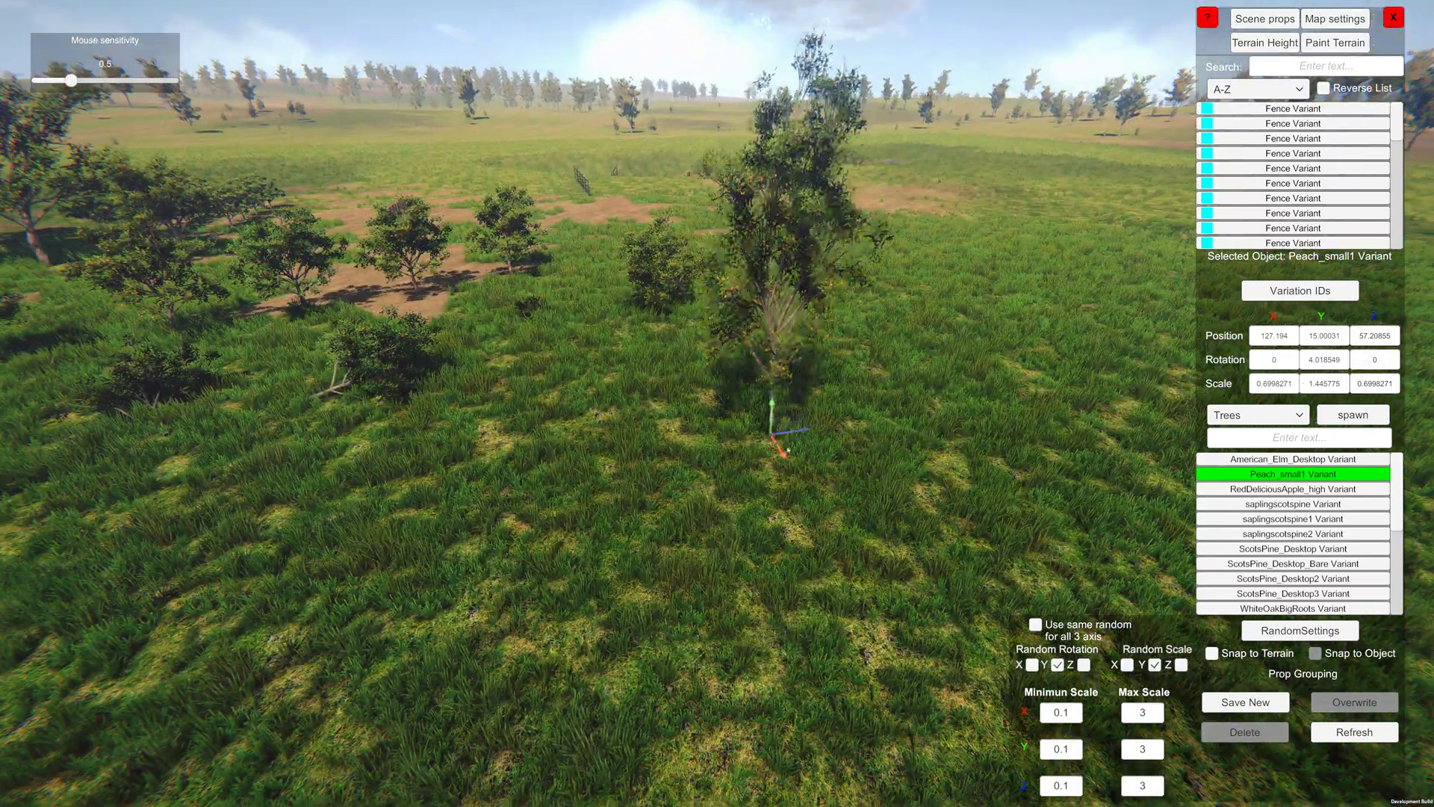
pyautogui.moveTo(777, 415); pyautogui.dragTo(1039, 750)
pyautogui.moveTo(1040, 749); pyautogui.dragTo(717, 403, button='right')
pyautogui.moveTo(1040, 749)
pyautogui.mouseDown()
pyautogui.moveTo(809, 422)
pyautogui.moveTo(937, 432)
pyautogui.moveTo(640, 496)
pyautogui.moveTo(529, 553)
pyautogui.mouseUp()
pyautogui.click(303, 631)
pyautogui.moveTo(302, 631); pyautogui.dragTo(1102, 456, button='right')
pyautogui.click(478, 551)
pyautogui.press('a')
pyautogui.press('a')
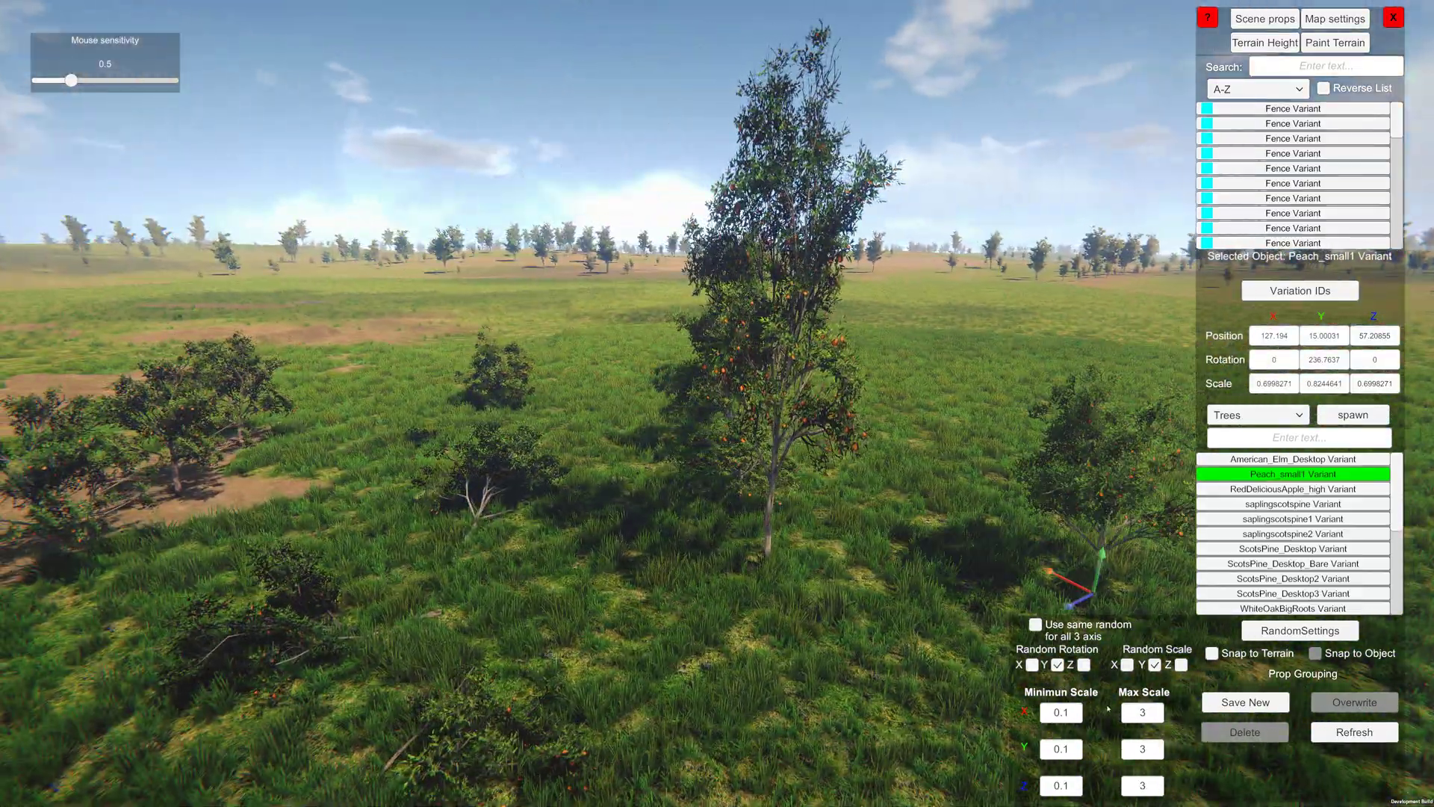
# Use the same random scale for all 3 axes, with a minimum scale of 0.9 and a maximum of 1.2.
pyautogui.press('d')
pyautogui.moveTo(818, 418); pyautogui.dragTo(675, 373, button='right')
pyautogui.press('w')
pyautogui.press('s')
pyautogui.press('d')
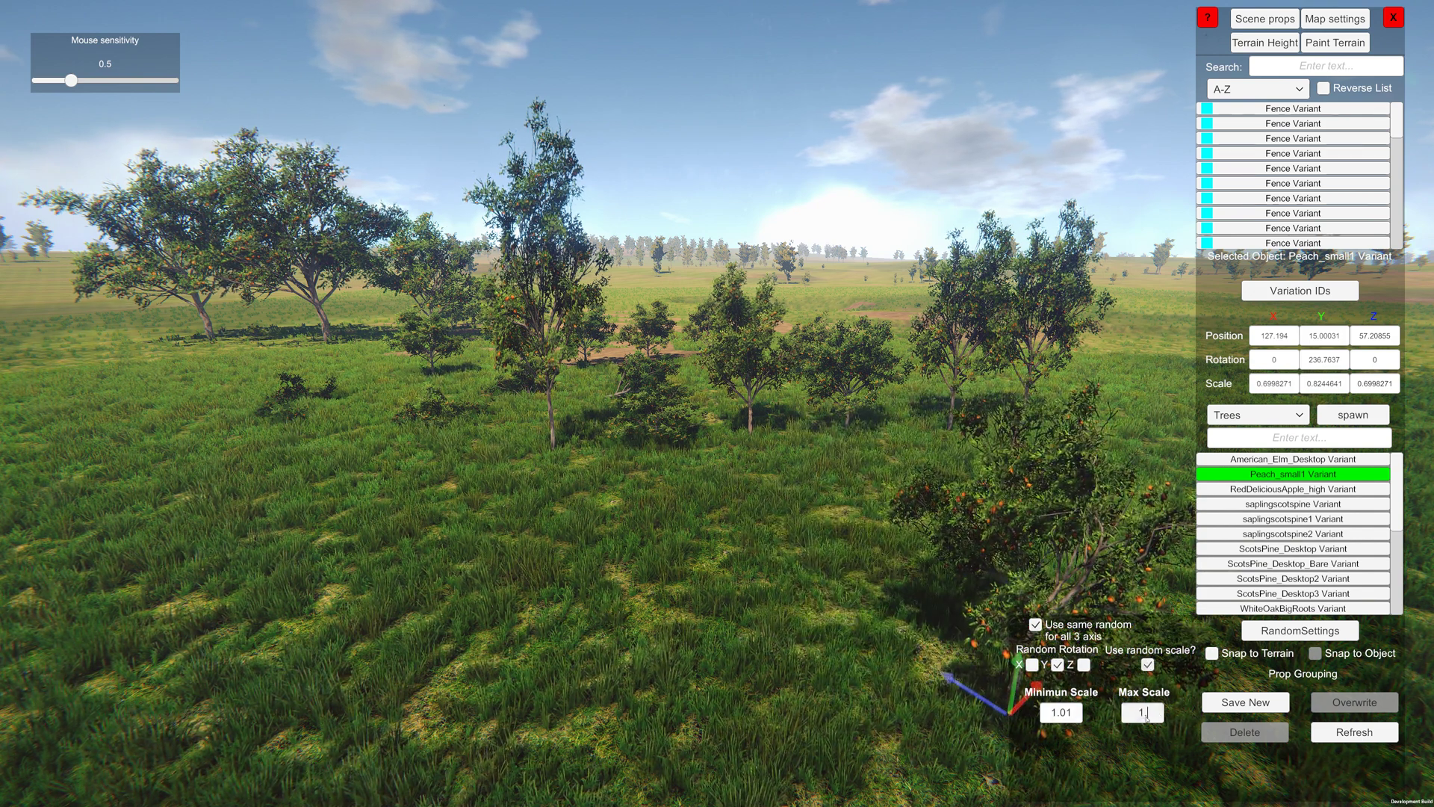
pyautogui.write('.2')
pyautogui.press('Tab')
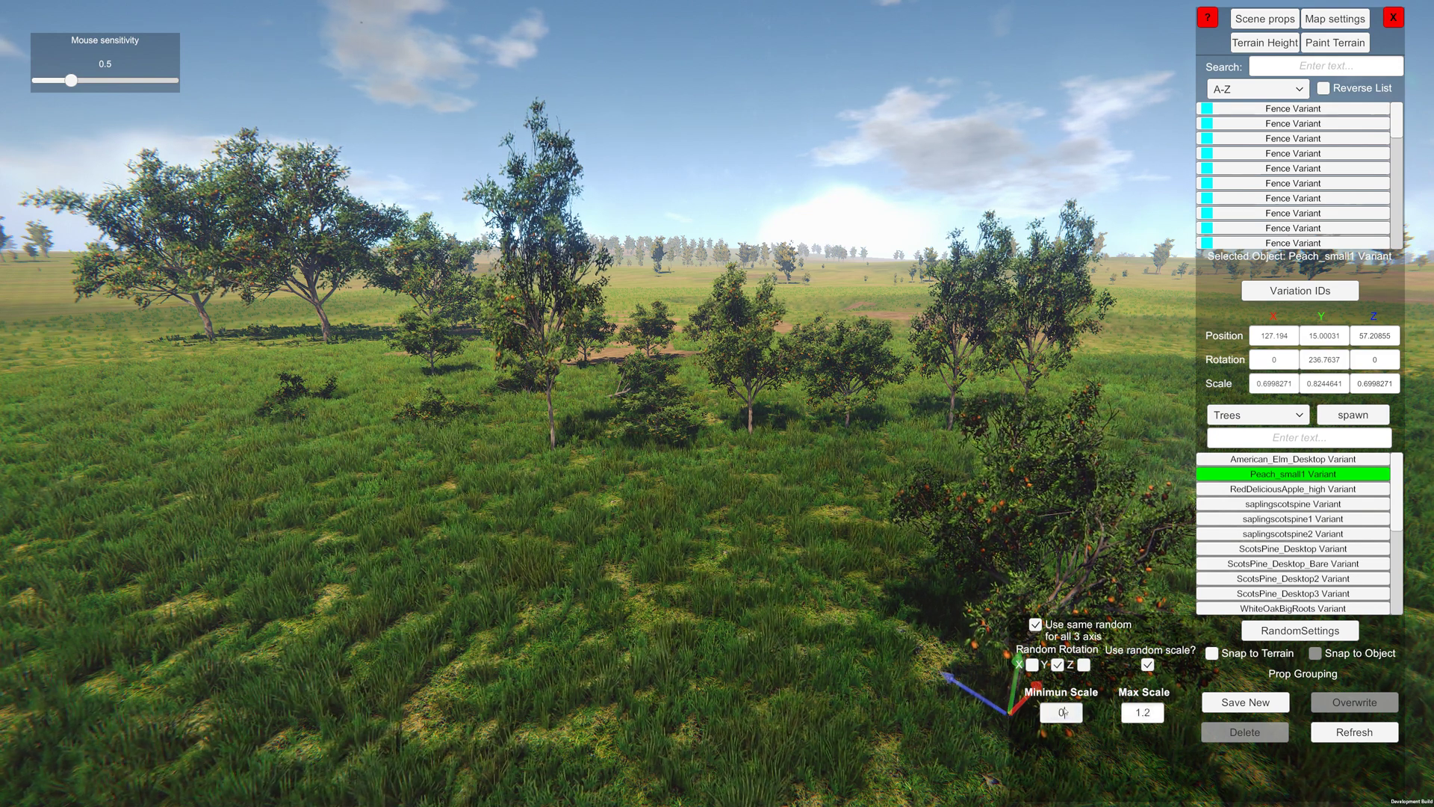
pyautogui.hotkey('ctrl', 'z')
pyautogui.hotkey('ctrl', 'z')
pyautogui.hotkey('ctrl', 'z')
pyautogui.hotkey('ctrl', 'z')
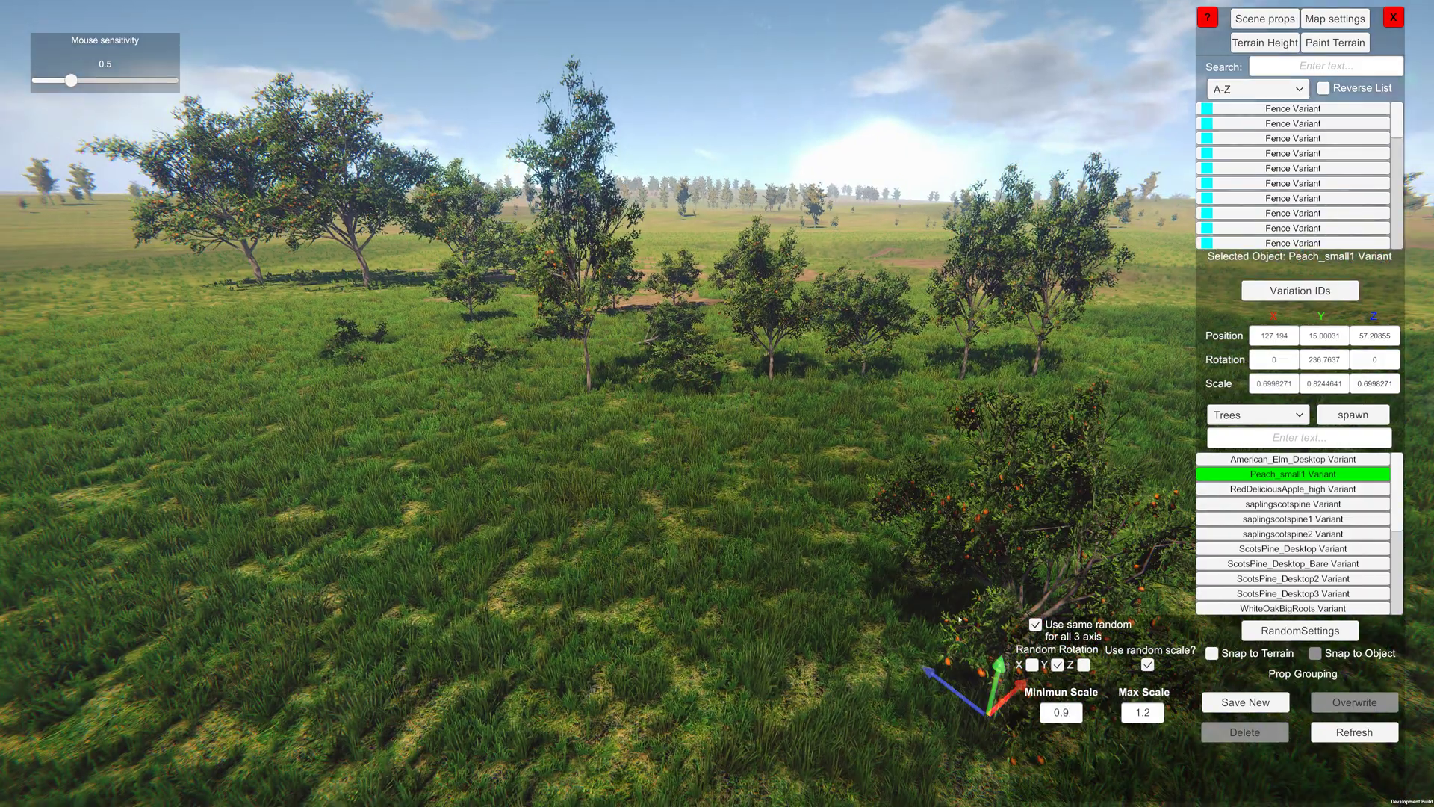
# Place a cluster of upright peach trees with uniform random scale and random Y rotation on the open grass.
pyautogui.moveTo(777, 463); pyautogui.dragTo(894, 598, button='right')
pyautogui.hotkey('ctrl', 'v')
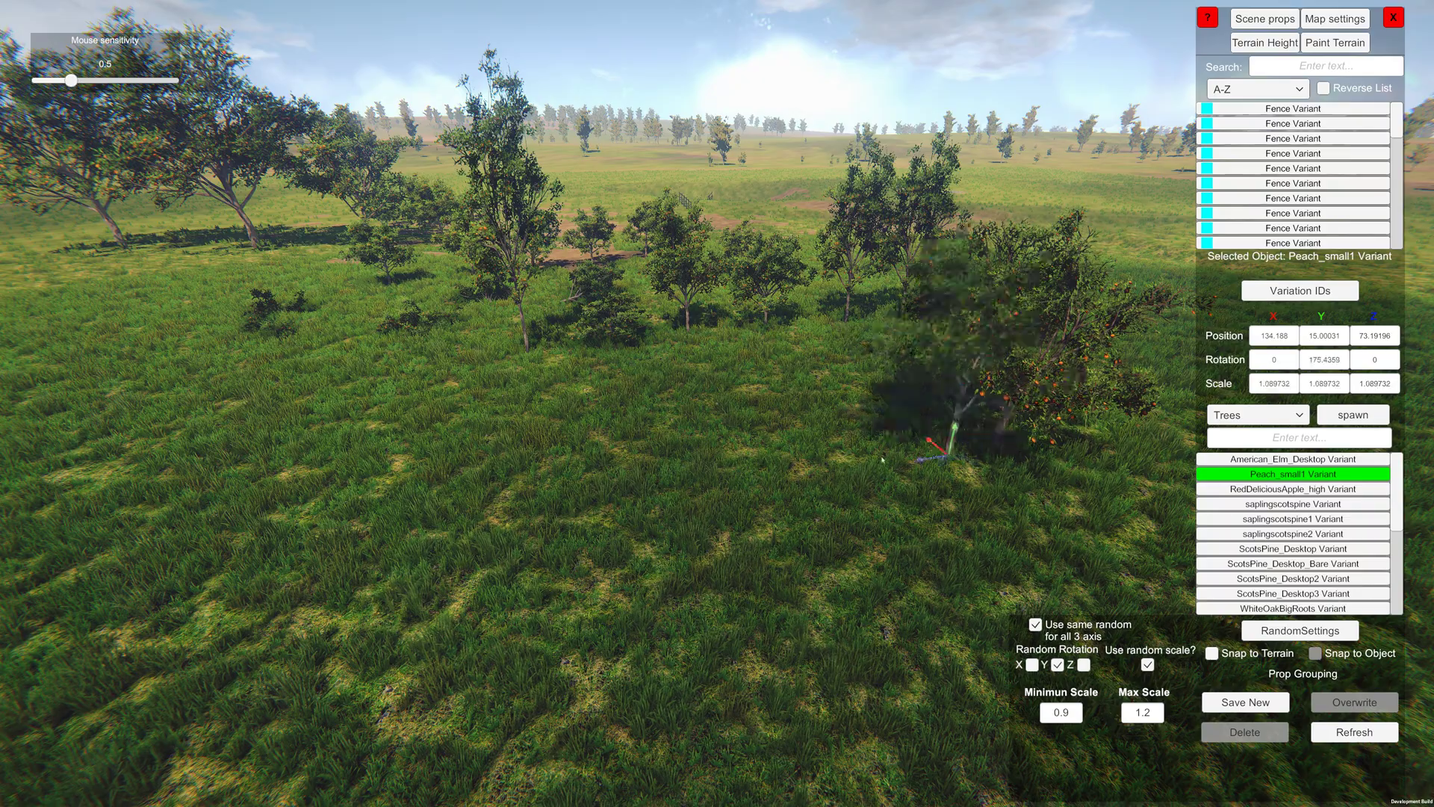
pyautogui.hotkey('ctrl', 'v')
pyautogui.moveTo(228, 463); pyautogui.dragTo(482, 517, button='right')
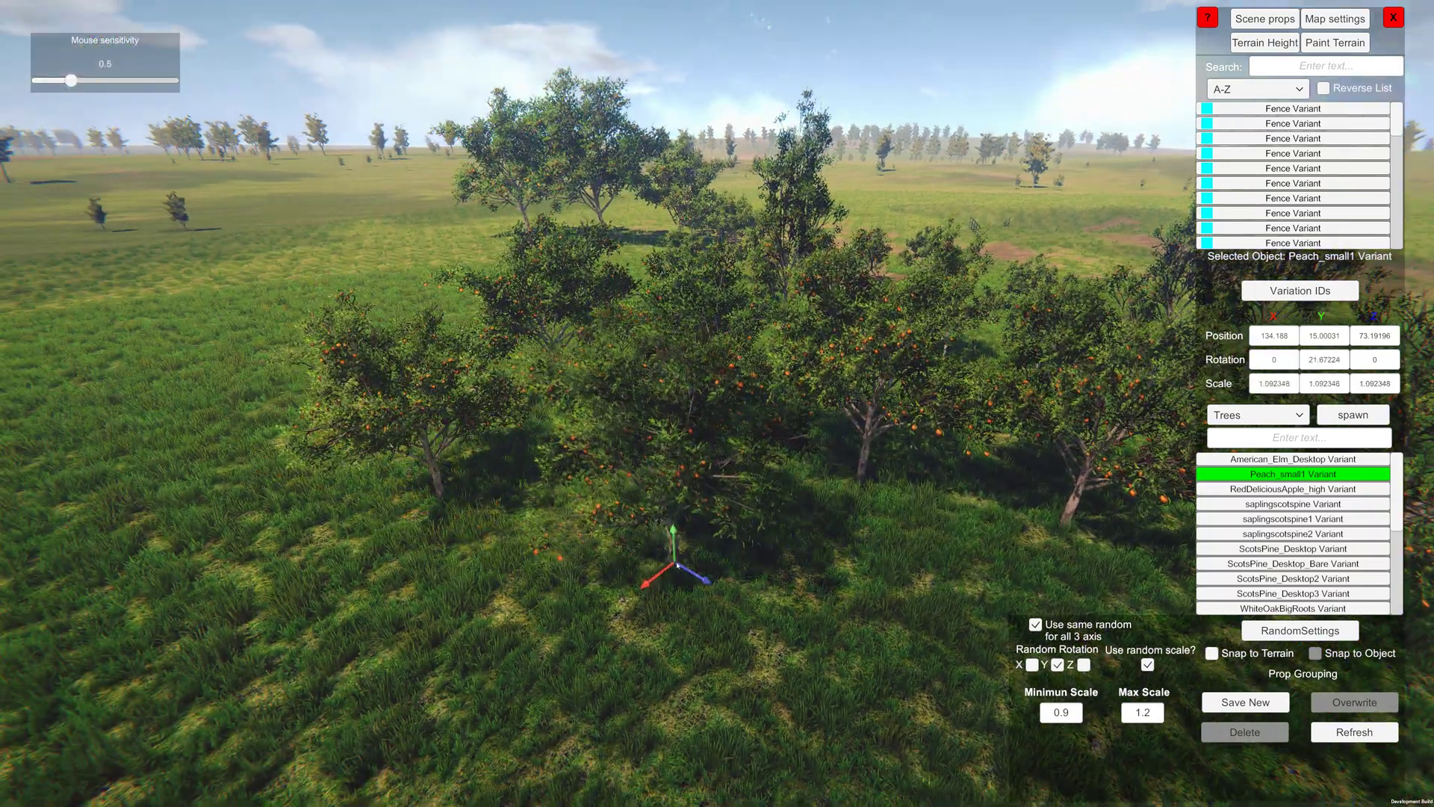
pyautogui.moveTo(765, 611); pyautogui.dragTo(882, 632, button='right')
pyautogui.hotkey('ctrl', 'z')
pyautogui.hotkey('ctrl', 'z')
pyautogui.hotkey('ctrl', 'z')
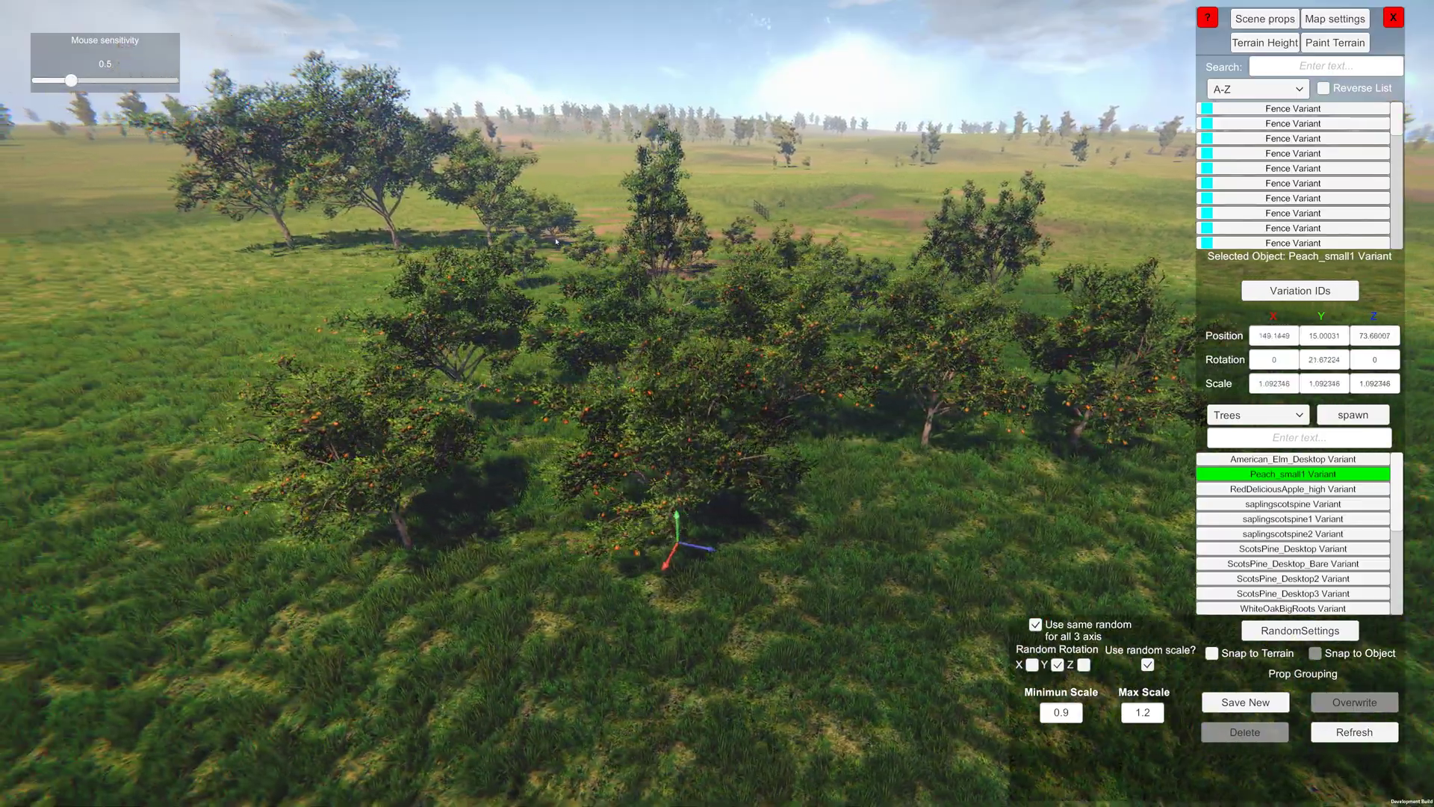
pyautogui.press('a')
pyautogui.press('d')
pyautogui.moveTo(624, 627); pyautogui.dragTo(250, 579, button='right')
pyautogui.hotkey('ctrl', 'v')
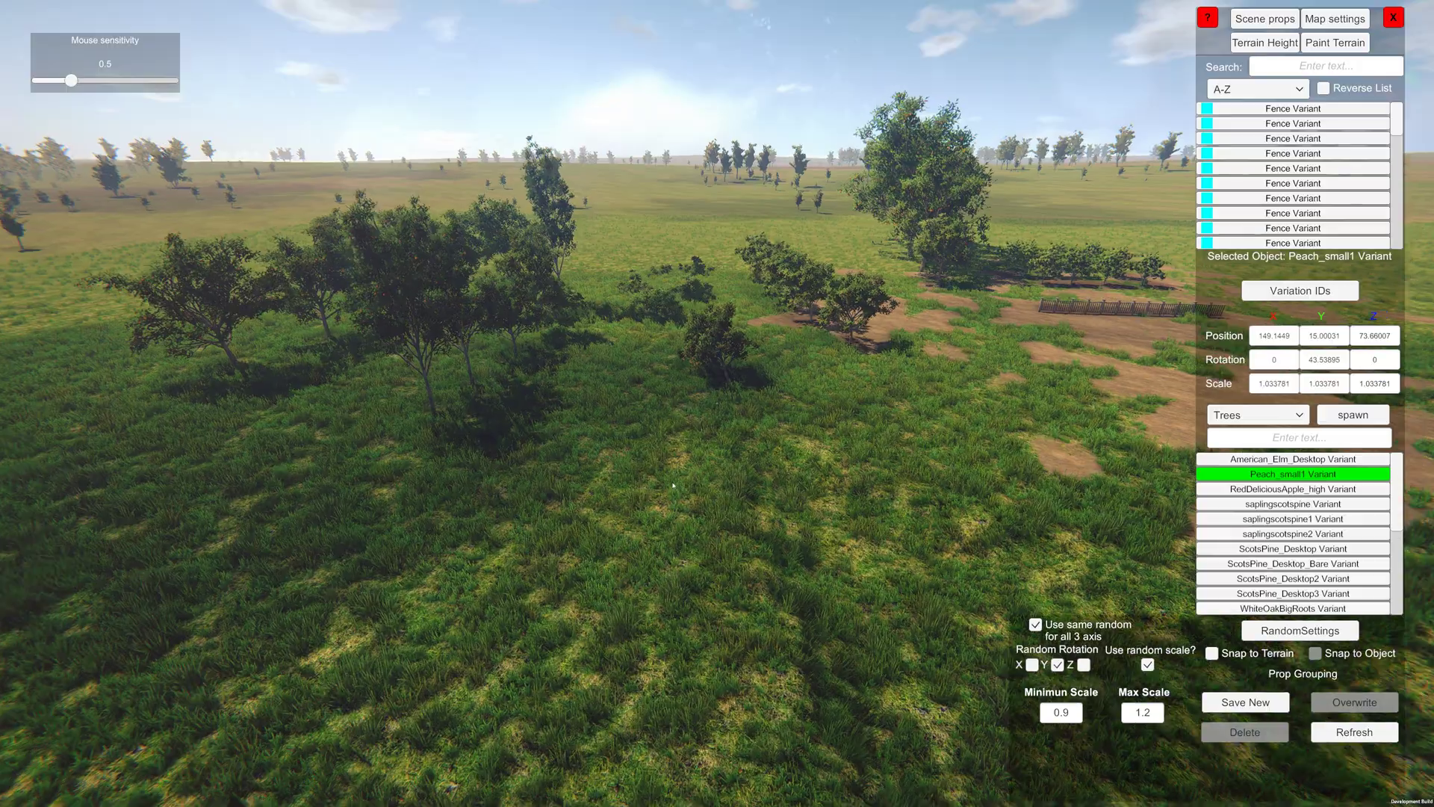
# Switch off the shared randomization for all 3 axes and the random Y scale, and close the random settings.
pyautogui.moveTo(673, 485); pyautogui.dragTo(726, 271, button='right')
pyautogui.press('a')
pyautogui.moveTo(495, 345); pyautogui.dragTo(842, 523, button='right')
pyautogui.press('s')
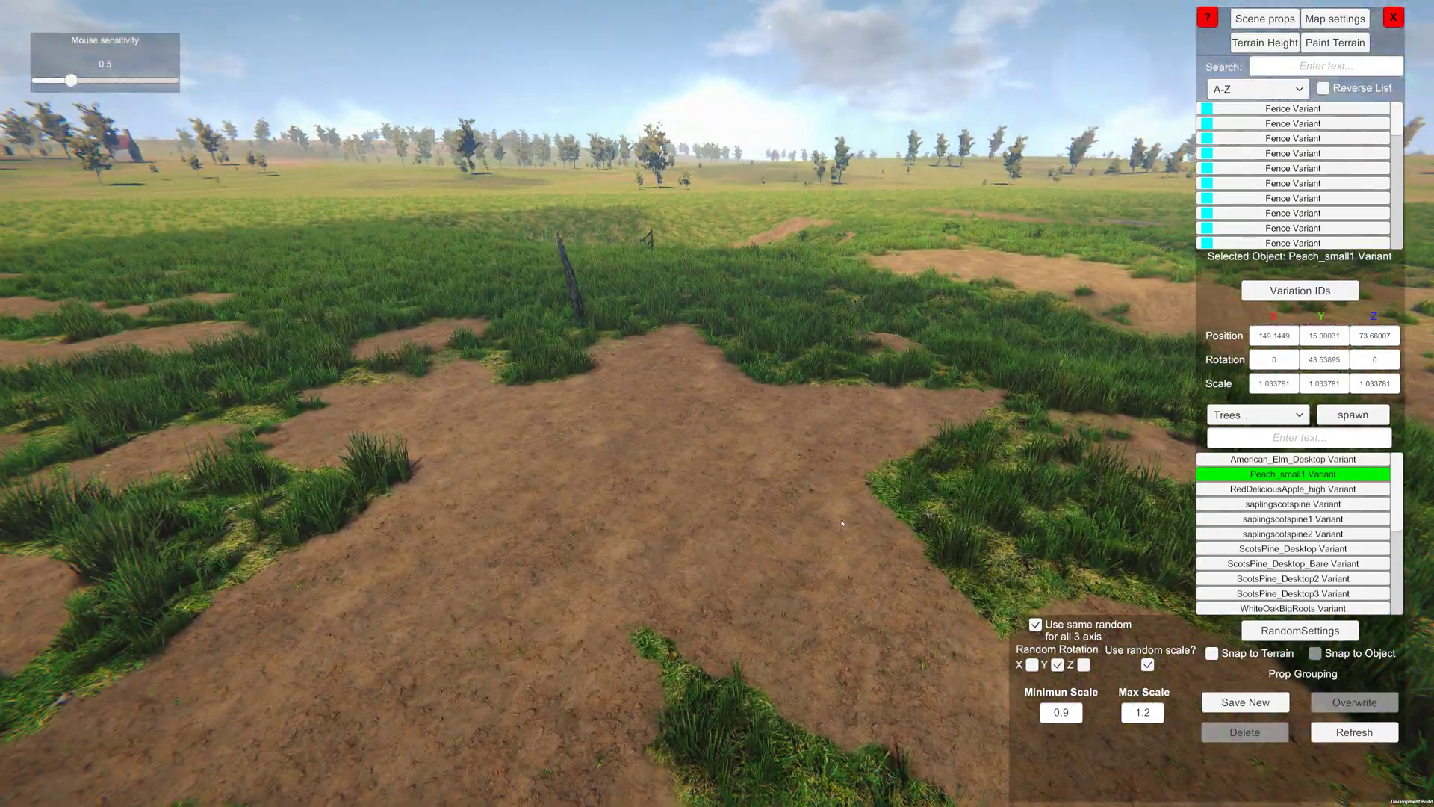
pyautogui.click(1036, 624)
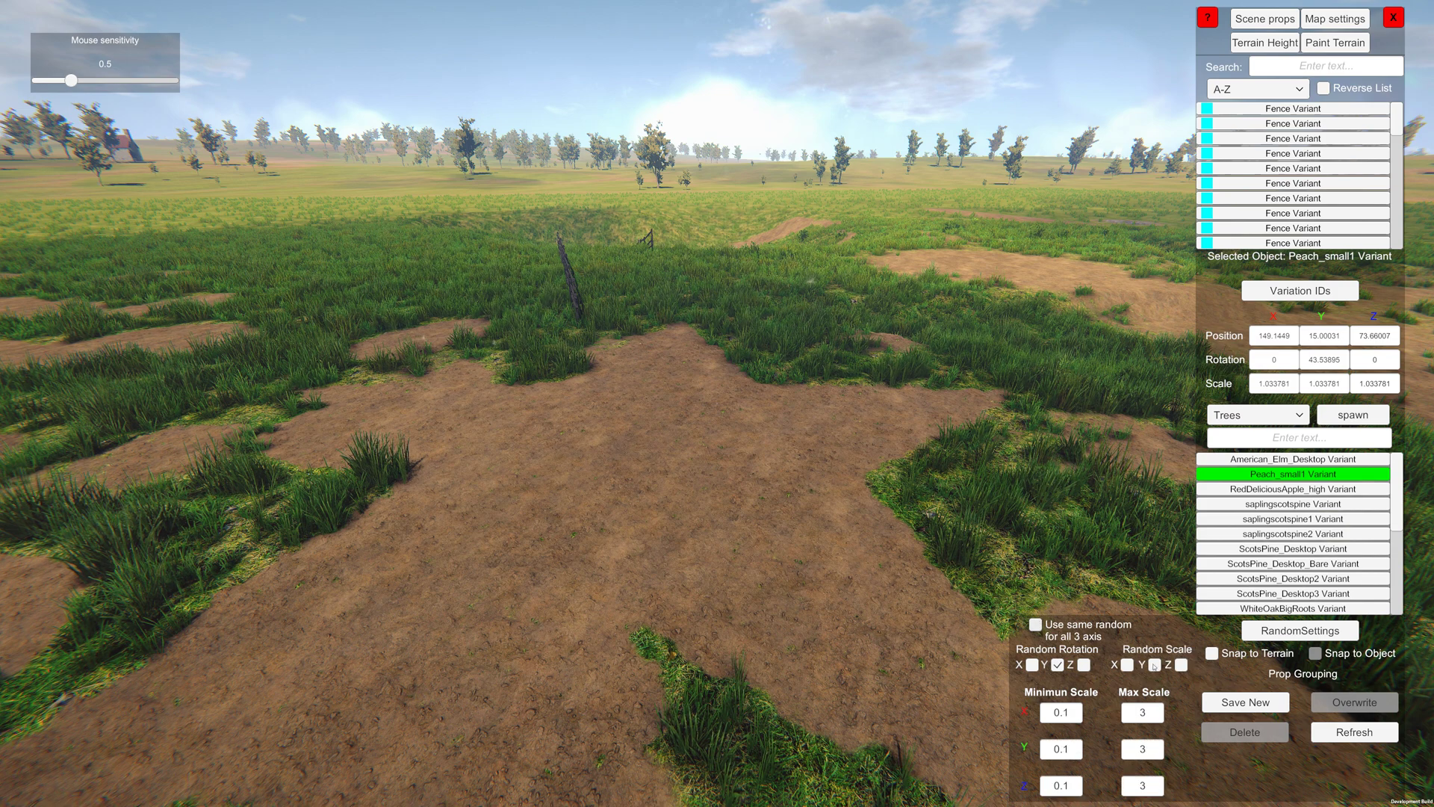
pyautogui.click(1307, 634)
pyautogui.moveTo(792, 534); pyautogui.dragTo(808, 521, button='right')
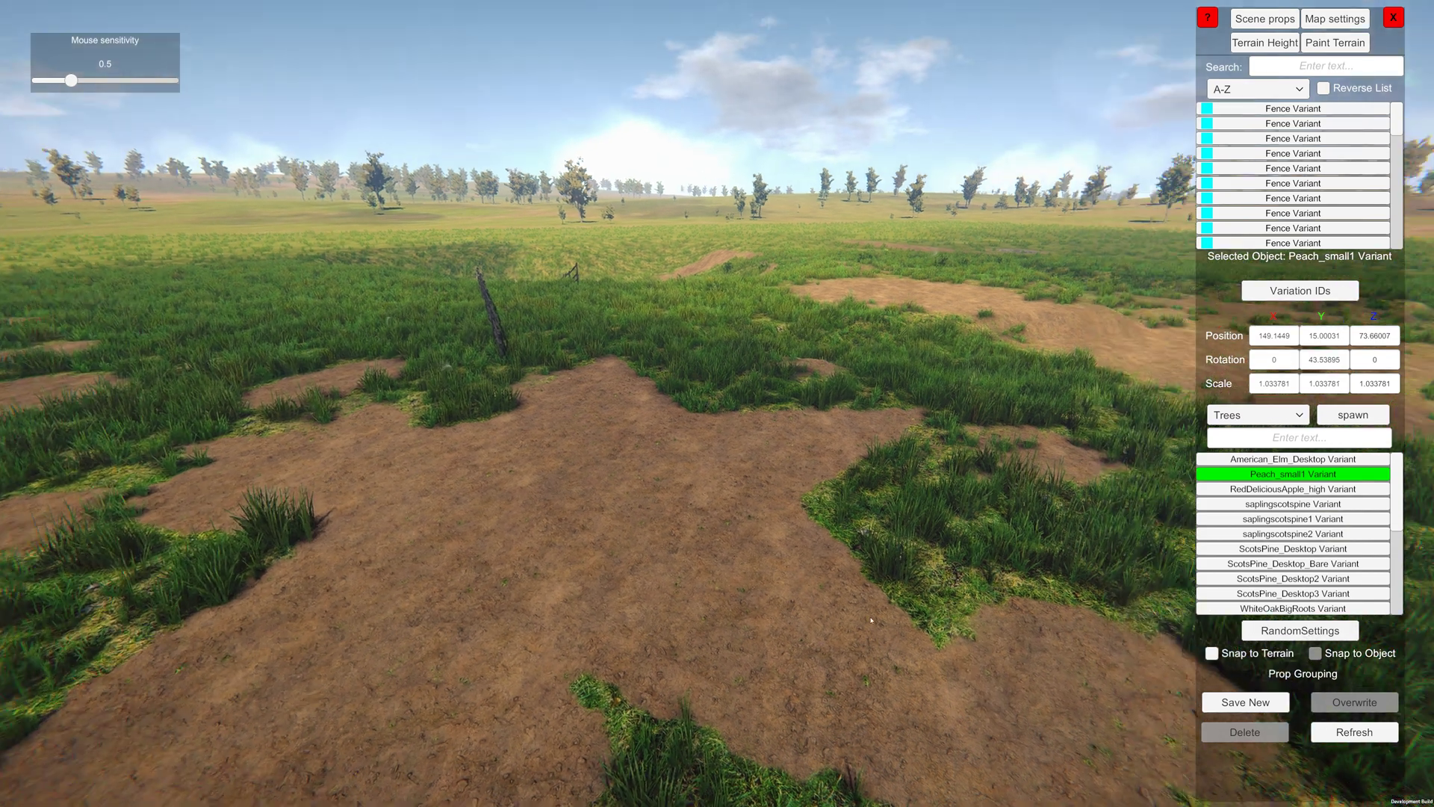
pyautogui.press('a')
pyautogui.middleClick(805, 517)
pyautogui.press('Delete')
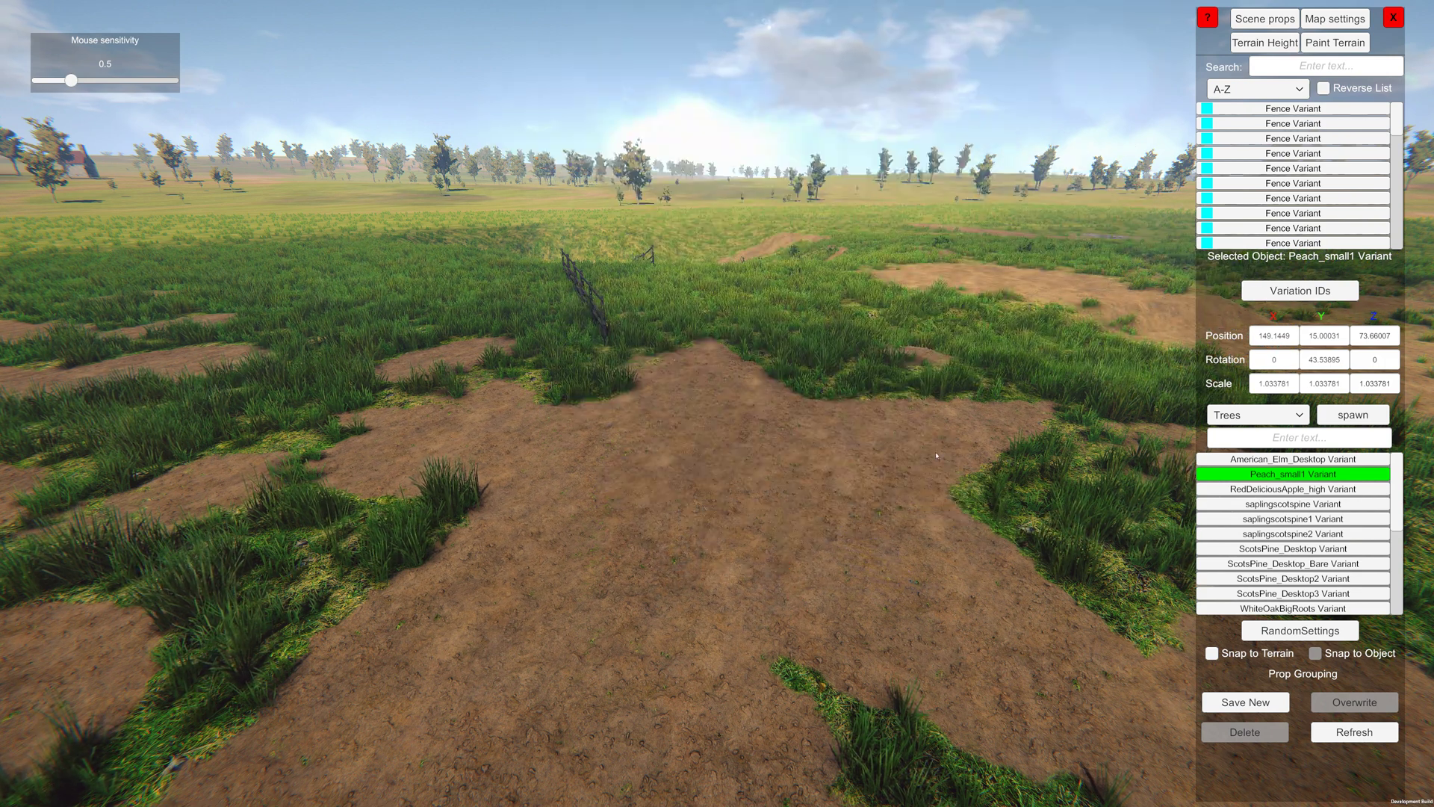
# Reset the peach tree's scale to 1 on all three axes and its Y rotation to 0.
pyautogui.click(1284, 387)
pyautogui.write('1')
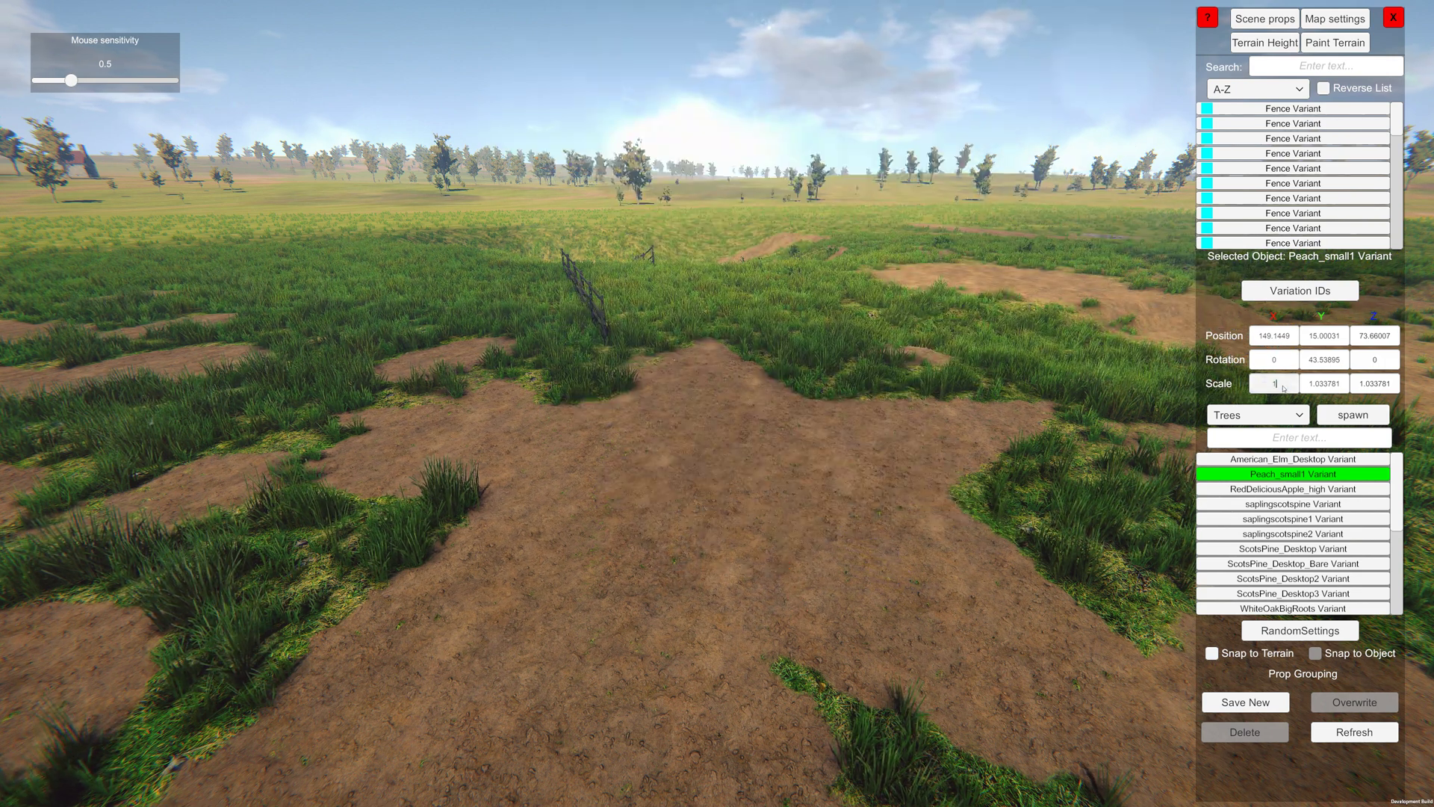
pyautogui.click(1344, 391)
pyautogui.write('1')
pyautogui.click(1367, 388)
pyautogui.write('1')
pyautogui.click(1309, 359)
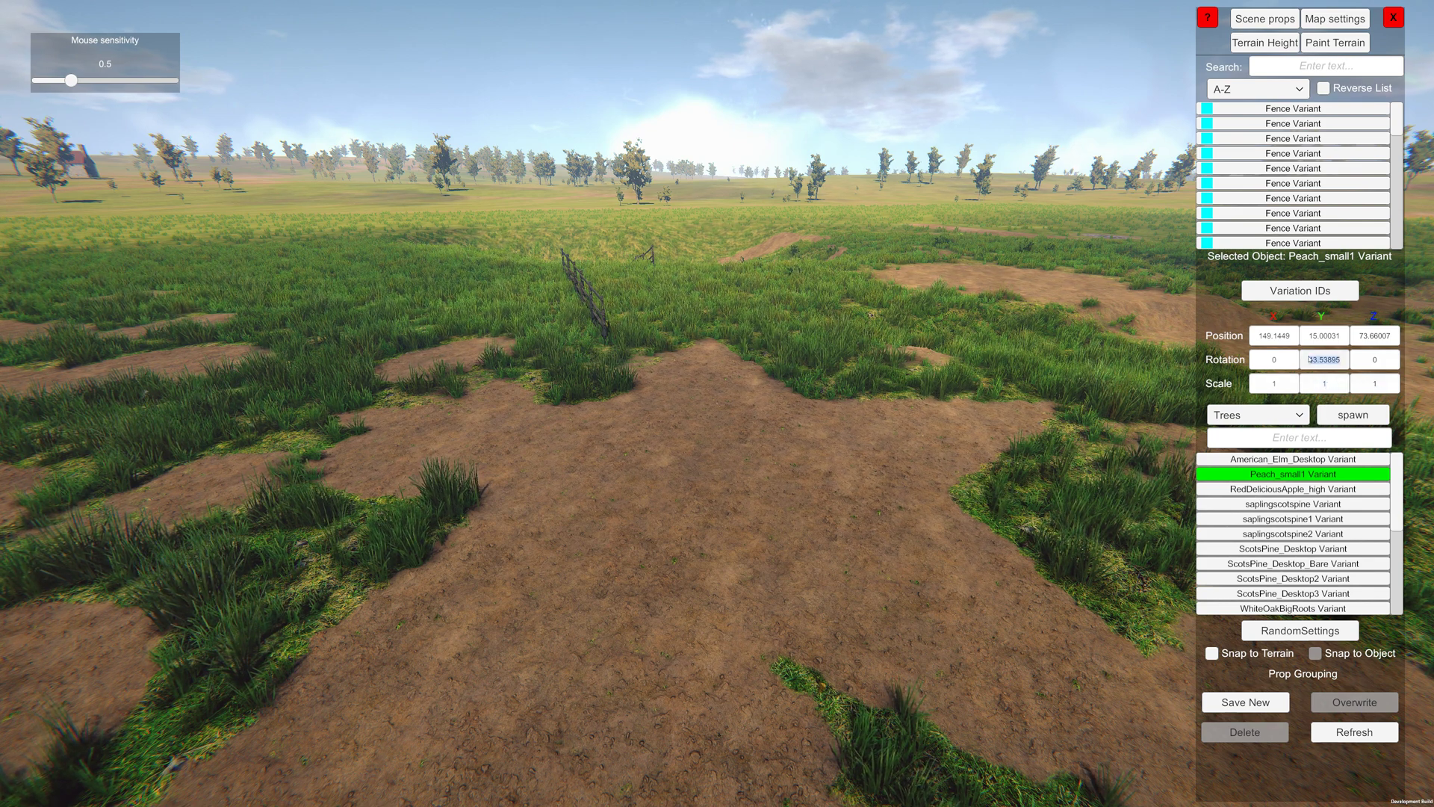
pyautogui.moveTo(800, 396); pyautogui.dragTo(745, 403, button='right')
pyautogui.press('a')
# Filter the list of placed scene props by "PEACH" and clear the search text.
pyautogui.click(1257, 89)
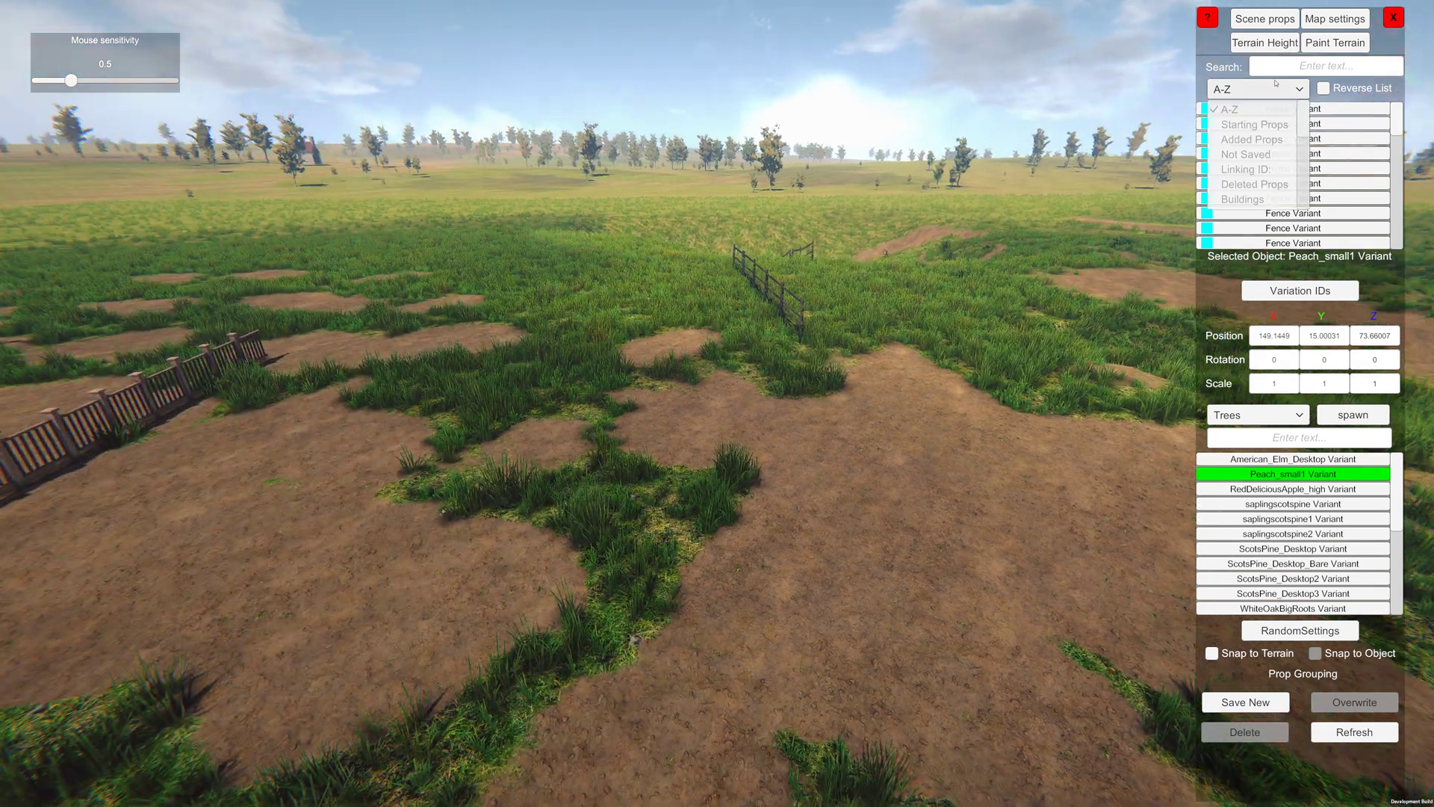
pyautogui.click(1327, 66)
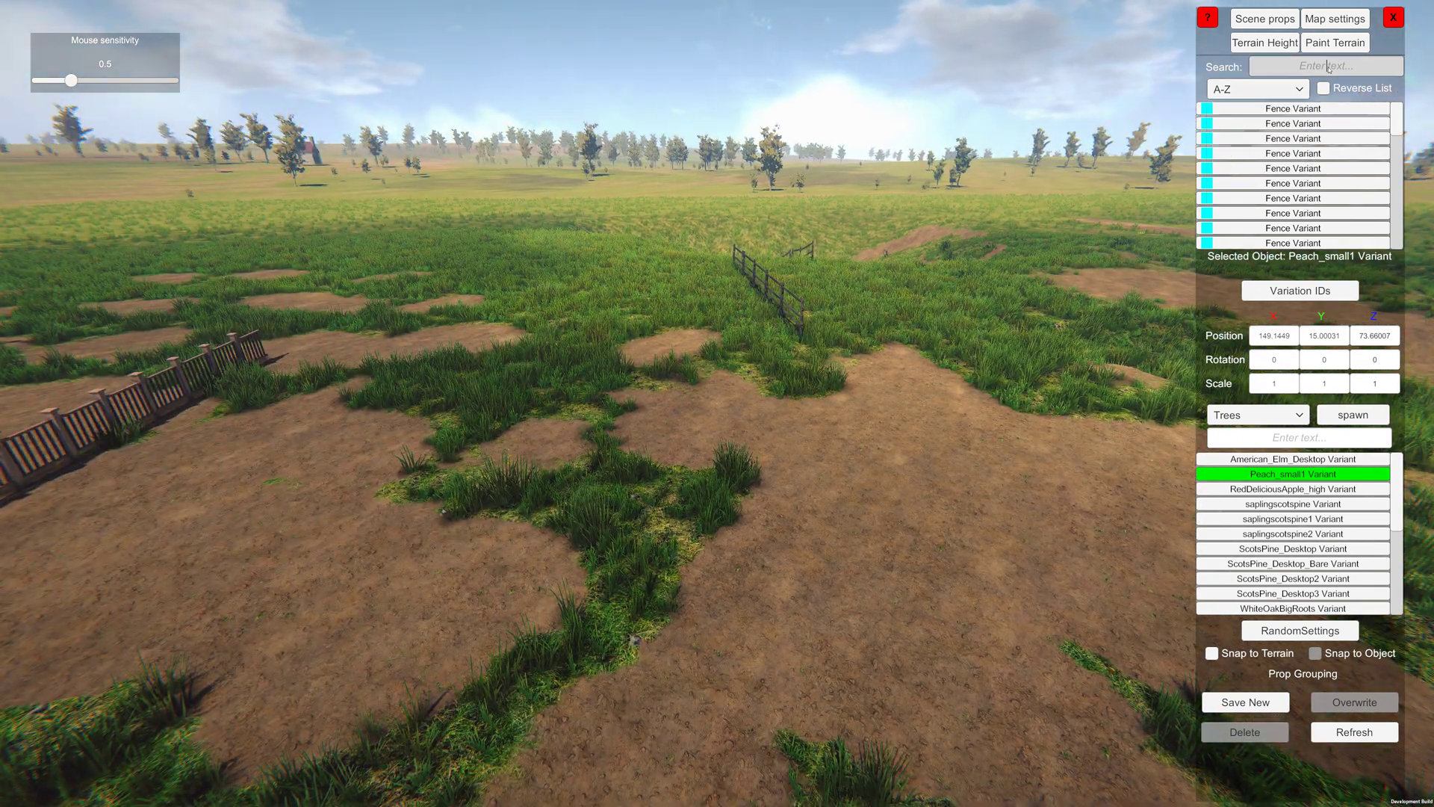
pyautogui.write('PEACH')
pyautogui.moveTo(1399, 129)
pyautogui.mouseDown()
pyautogui.moveTo(1399, 216)
pyautogui.moveTo(1398, 119)
pyautogui.mouseUp()
pyautogui.click(1339, 66)
pyautogui.press('BackSpace')
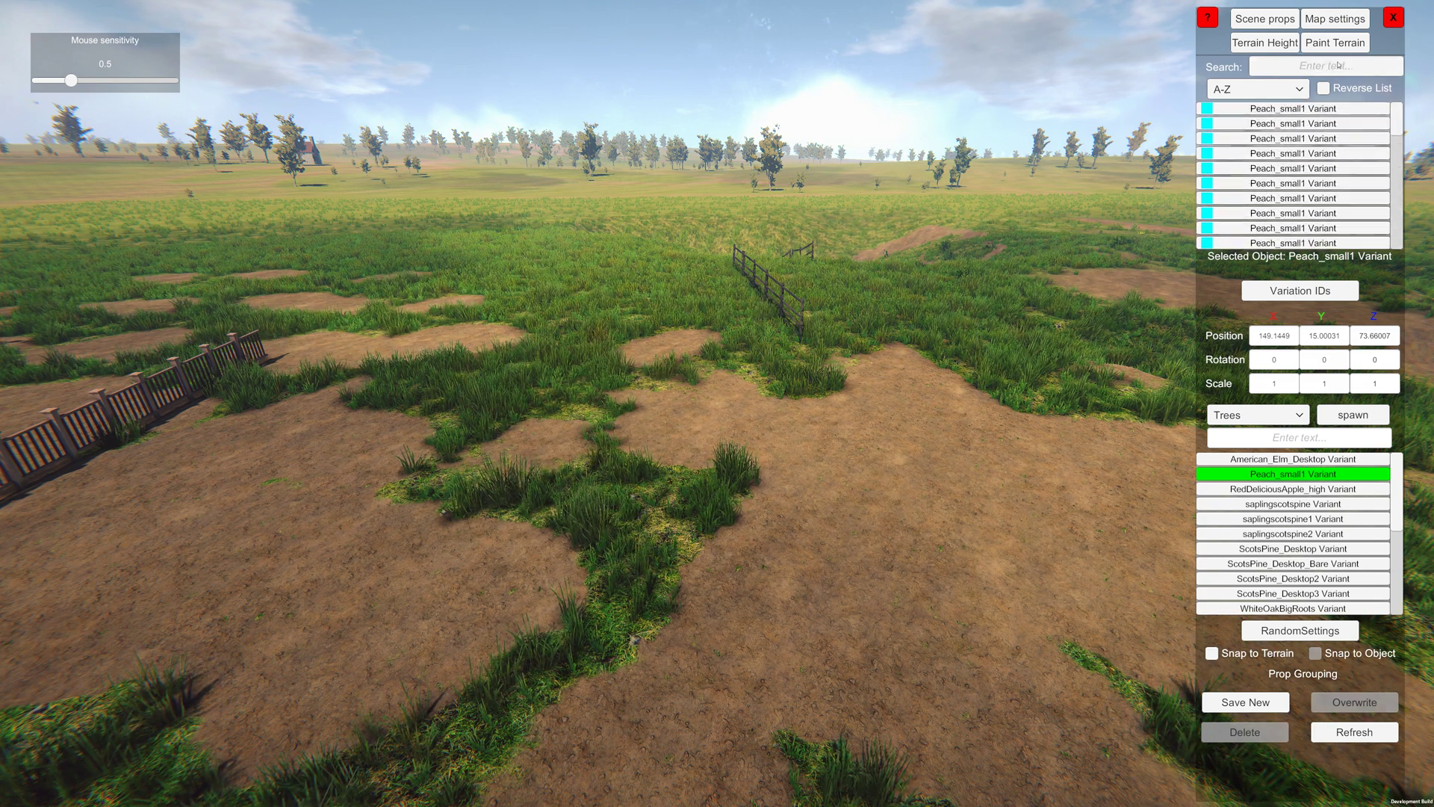
pyautogui.moveTo(1399, 129)
pyautogui.mouseDown()
pyautogui.moveTo(1399, 224)
pyautogui.moveTo(1399, 123)
pyautogui.mouseUp()
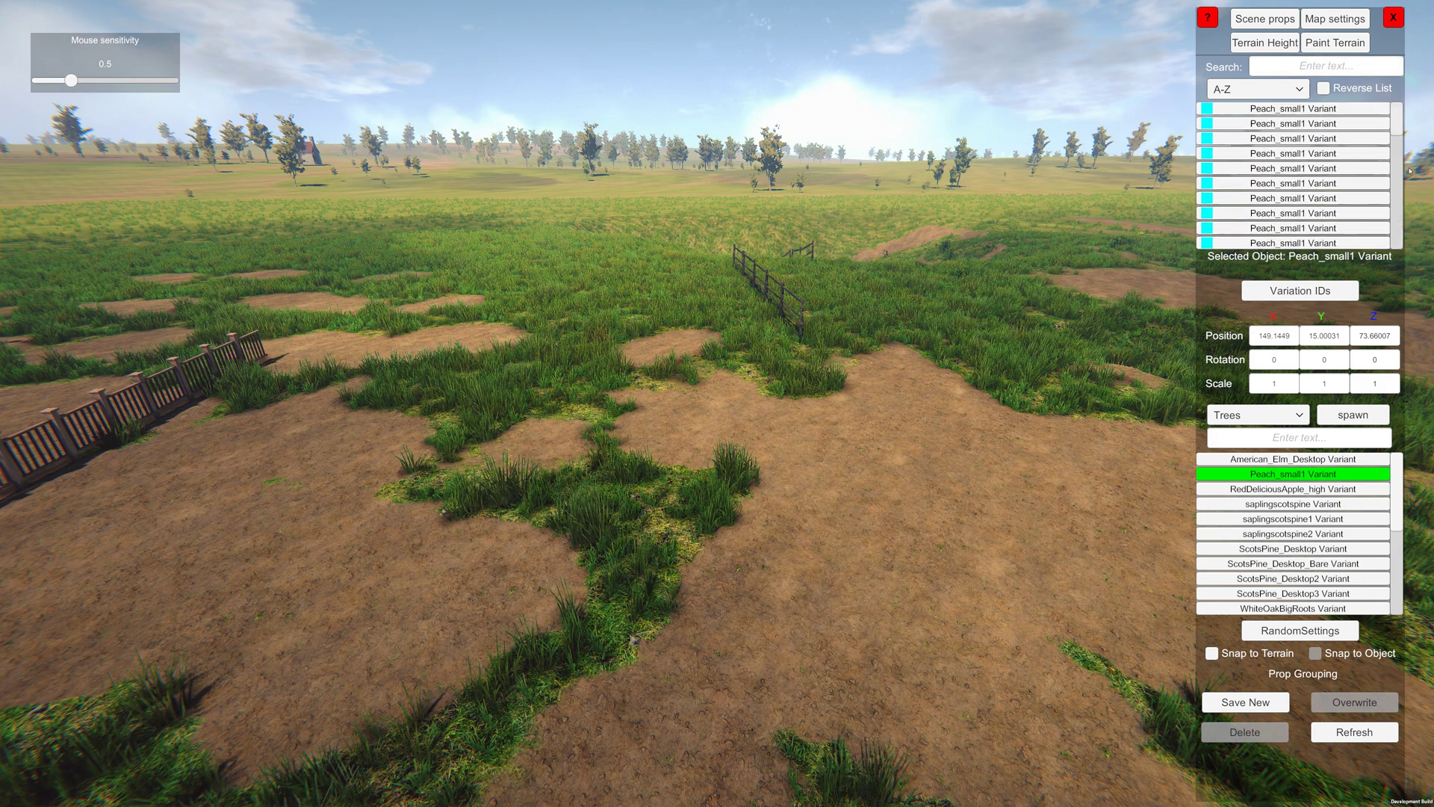
# Examine the placed fences and peach trees around the dirt patches from several angles.
pyautogui.press('d')
pyautogui.press('w')
pyautogui.moveTo(1109, 250); pyautogui.dragTo(982, 295, button='right')
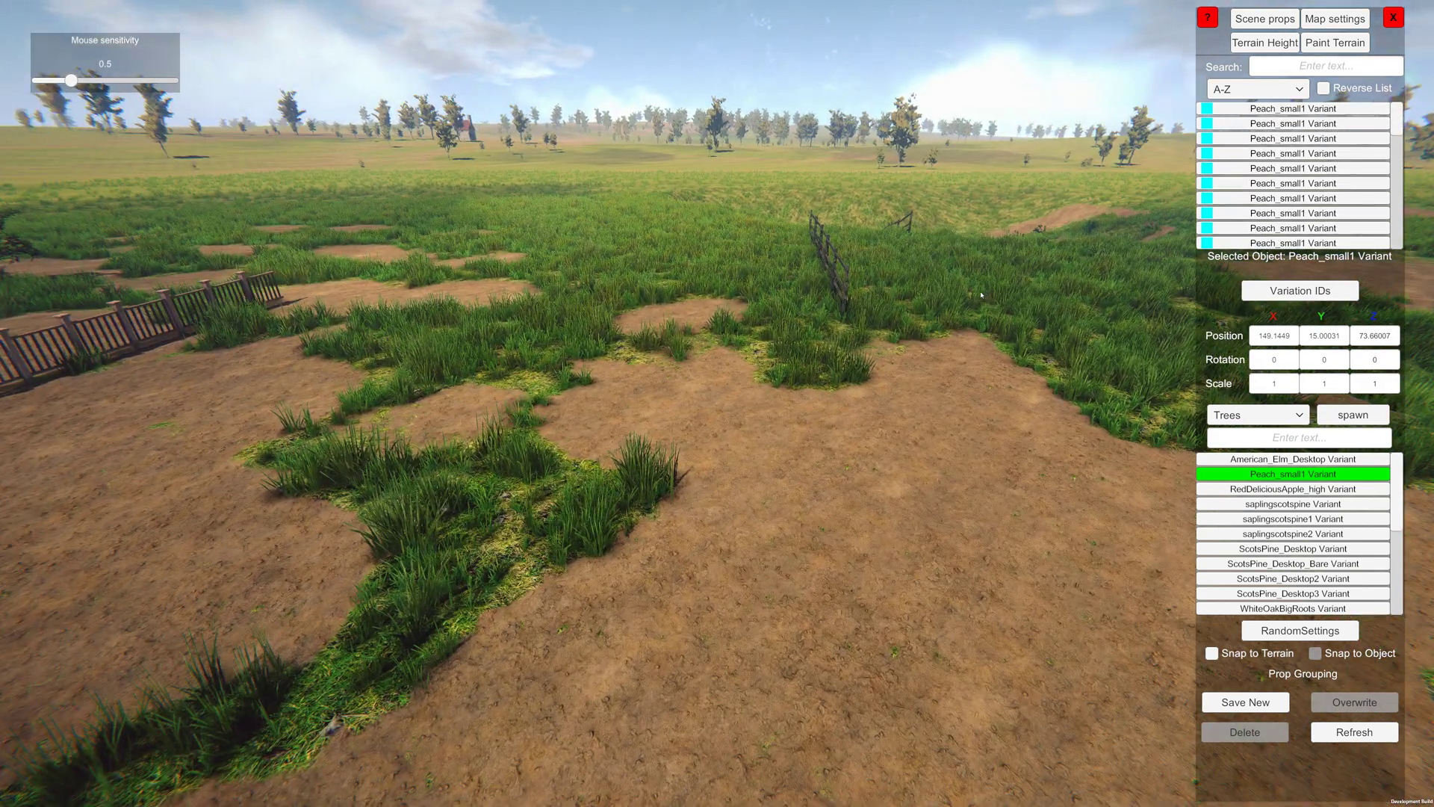
pyautogui.moveTo(981, 295); pyautogui.dragTo(747, 472, button='right')
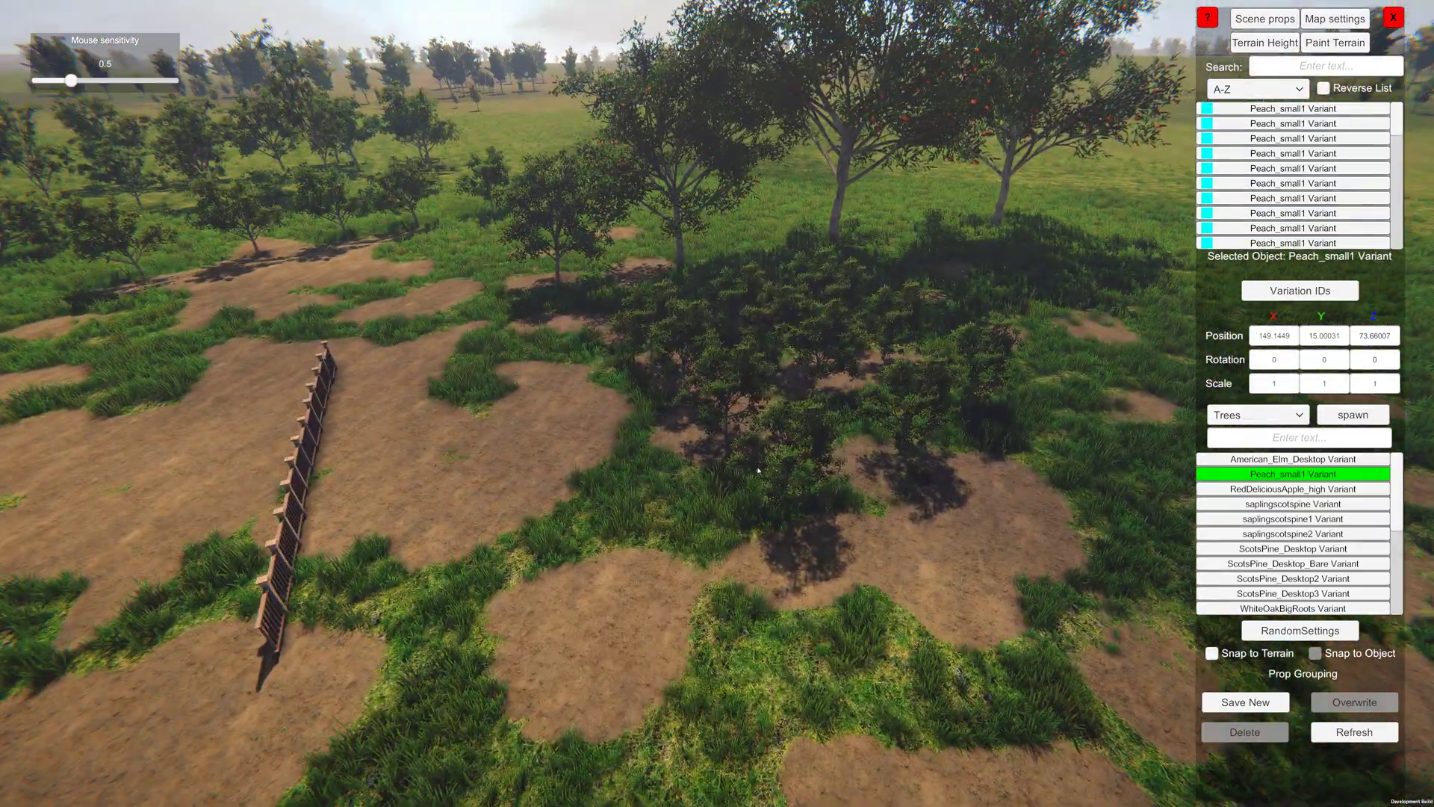
pyautogui.press('d')
pyautogui.moveTo(831, 493); pyautogui.dragTo(1397, 124, button='right')
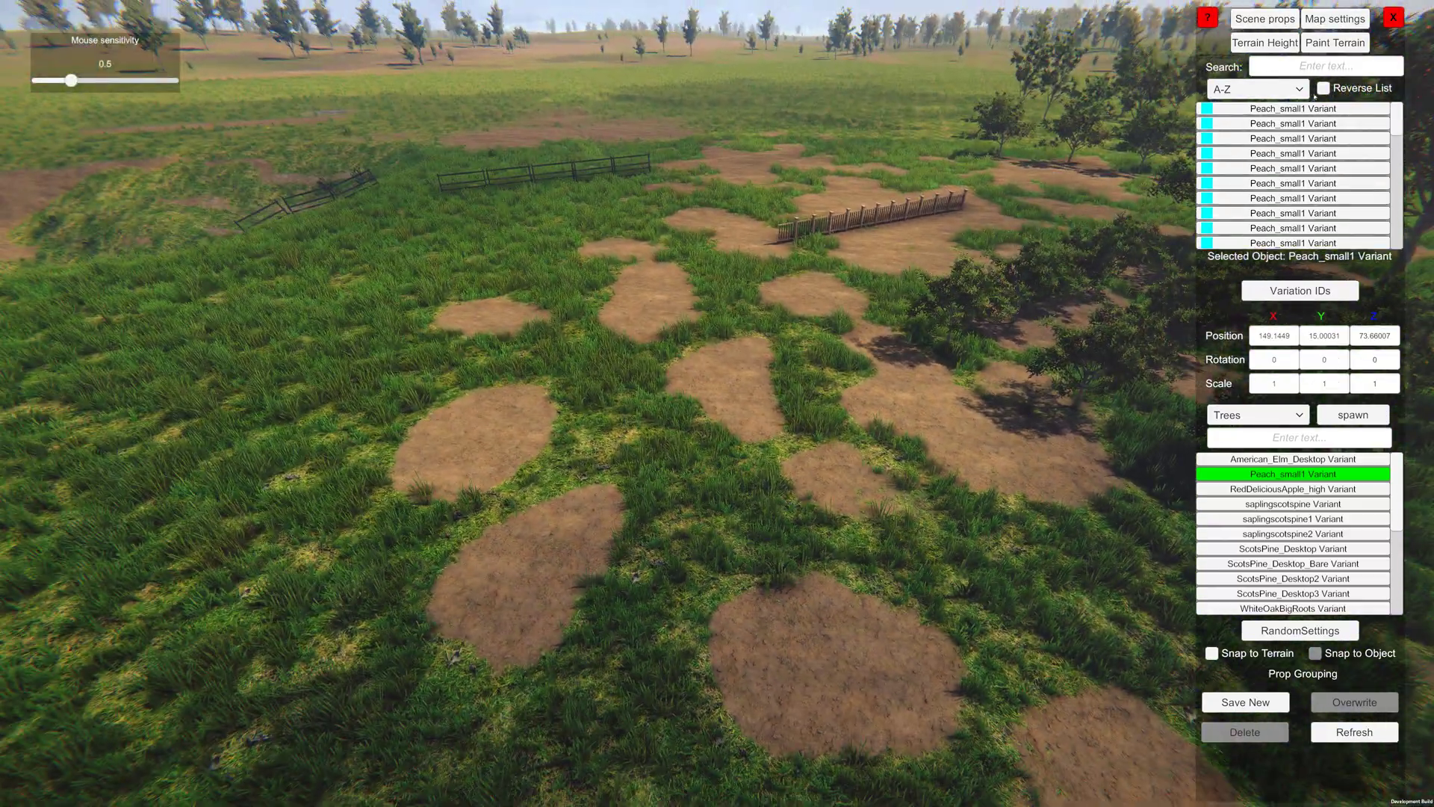
pyautogui.press('w')
pyautogui.moveTo(612, 476); pyautogui.dragTo(619, 395, button='right')
pyautogui.press('w')
pyautogui.press('a')
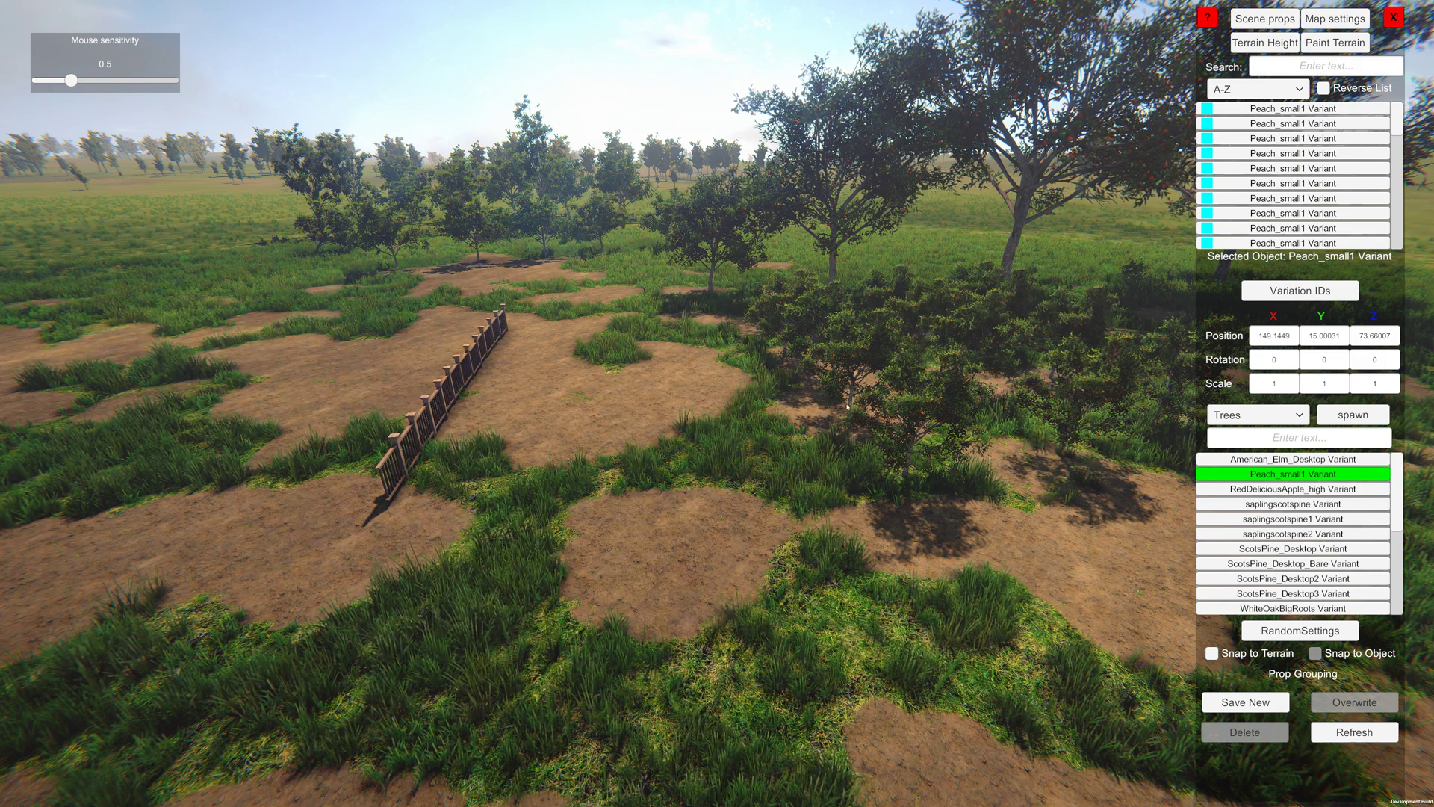
# Save the map without exiting the editor, and look over the list of placed scene props.
pyautogui.press('Escape')
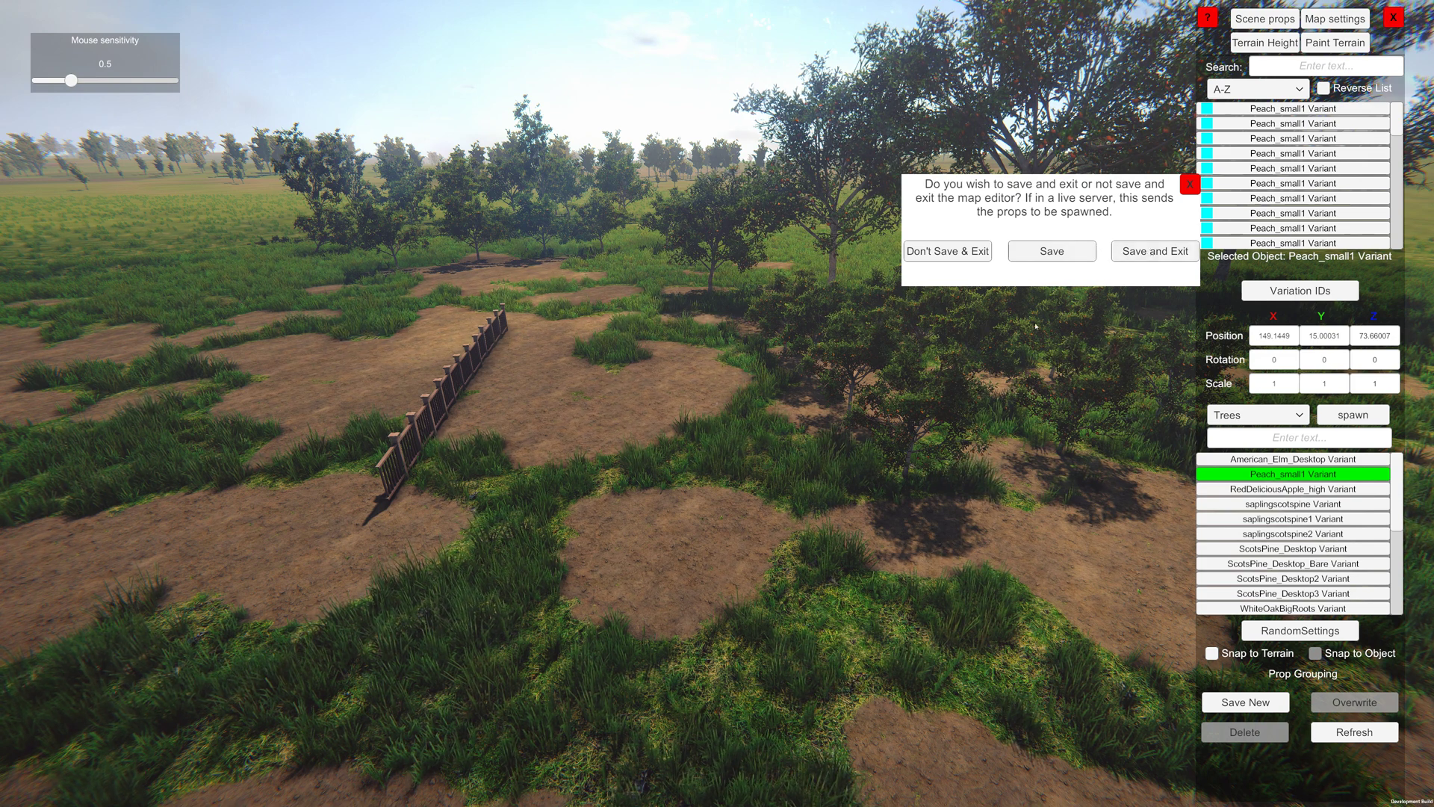
pyautogui.click(1071, 253)
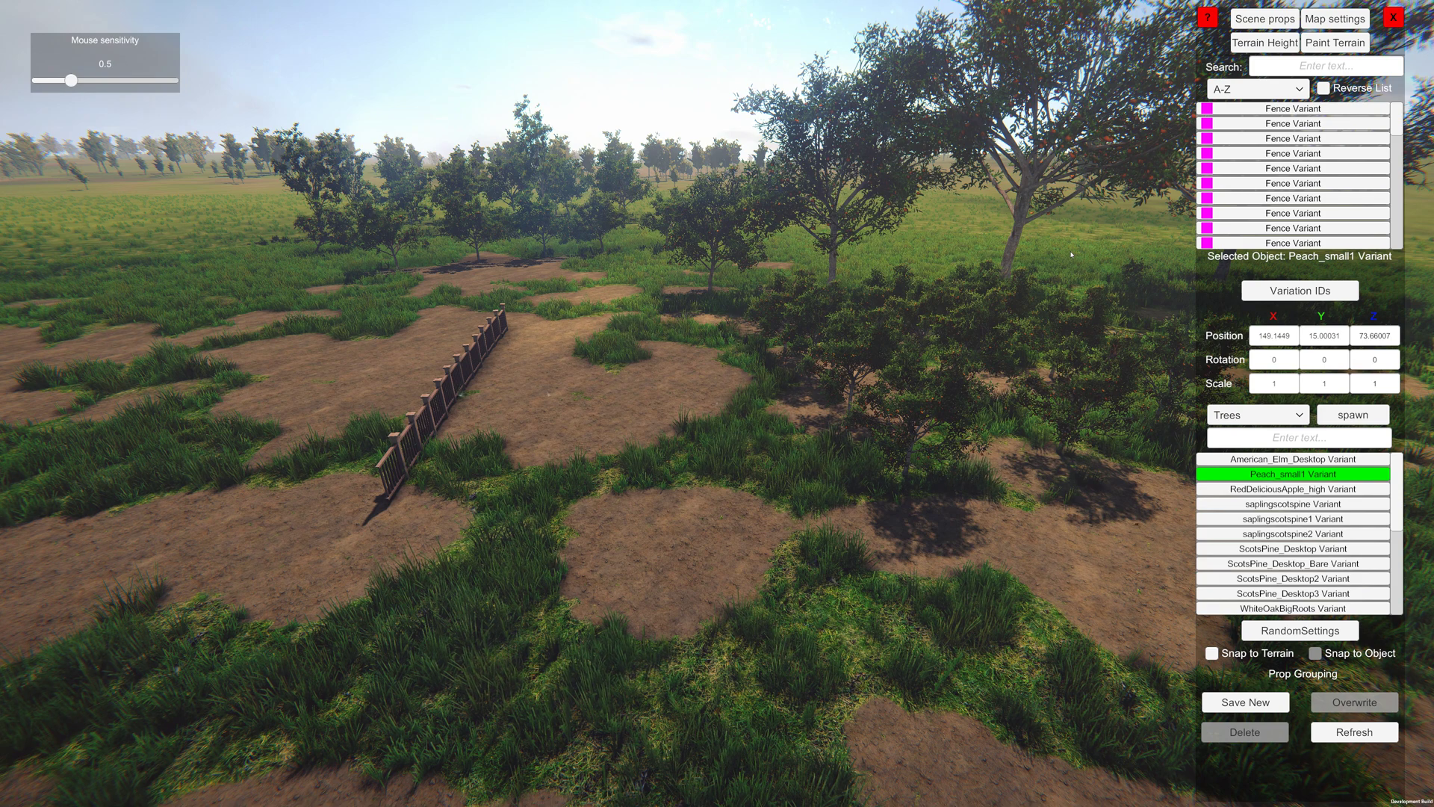
pyautogui.press('a')
pyautogui.moveTo(503, 521); pyautogui.dragTo(562, 520, button='right')
pyautogui.press('d')
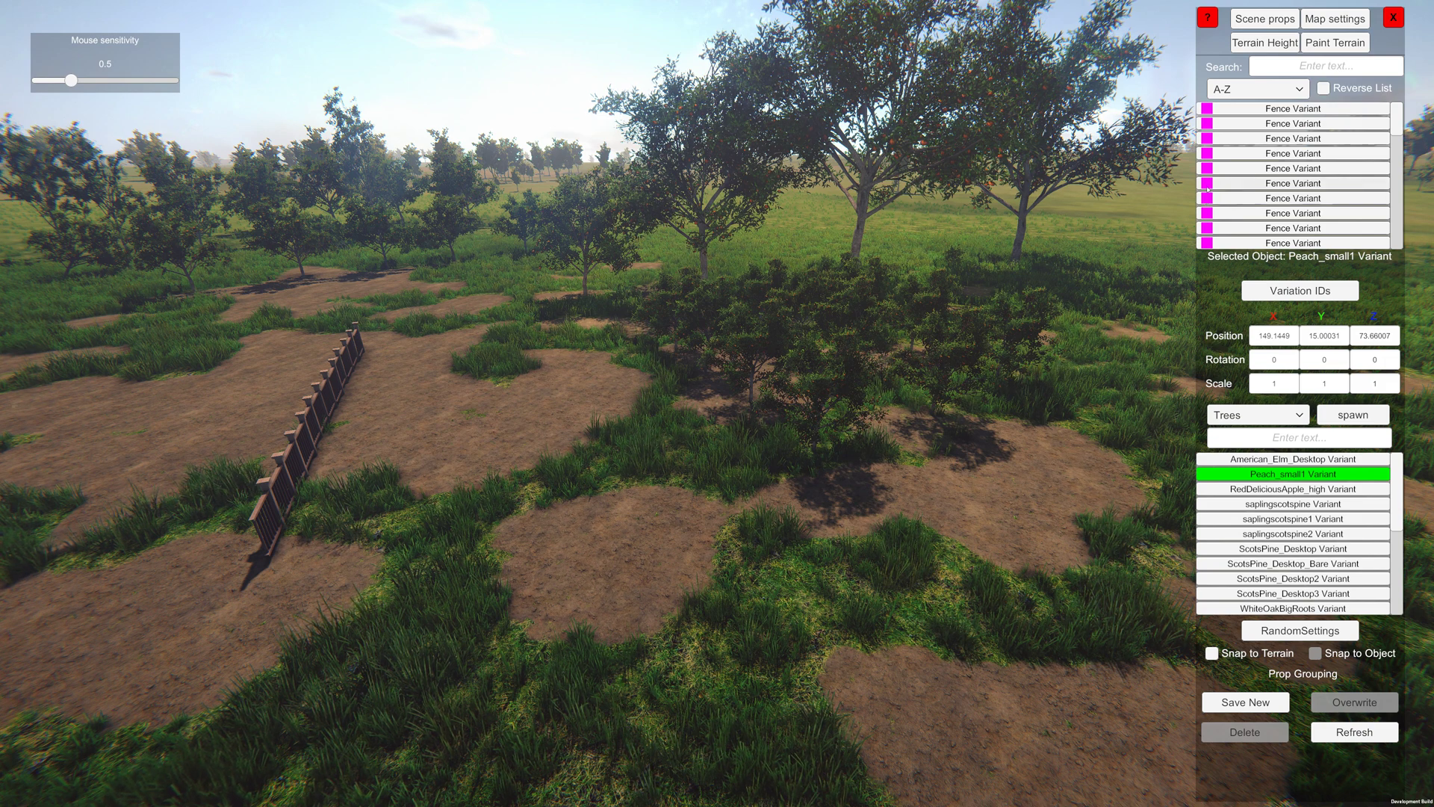
pyautogui.moveTo(1401, 140)
pyautogui.mouseDown()
pyautogui.moveTo(1412, 188)
pyautogui.moveTo(1408, 118)
pyautogui.mouseUp()
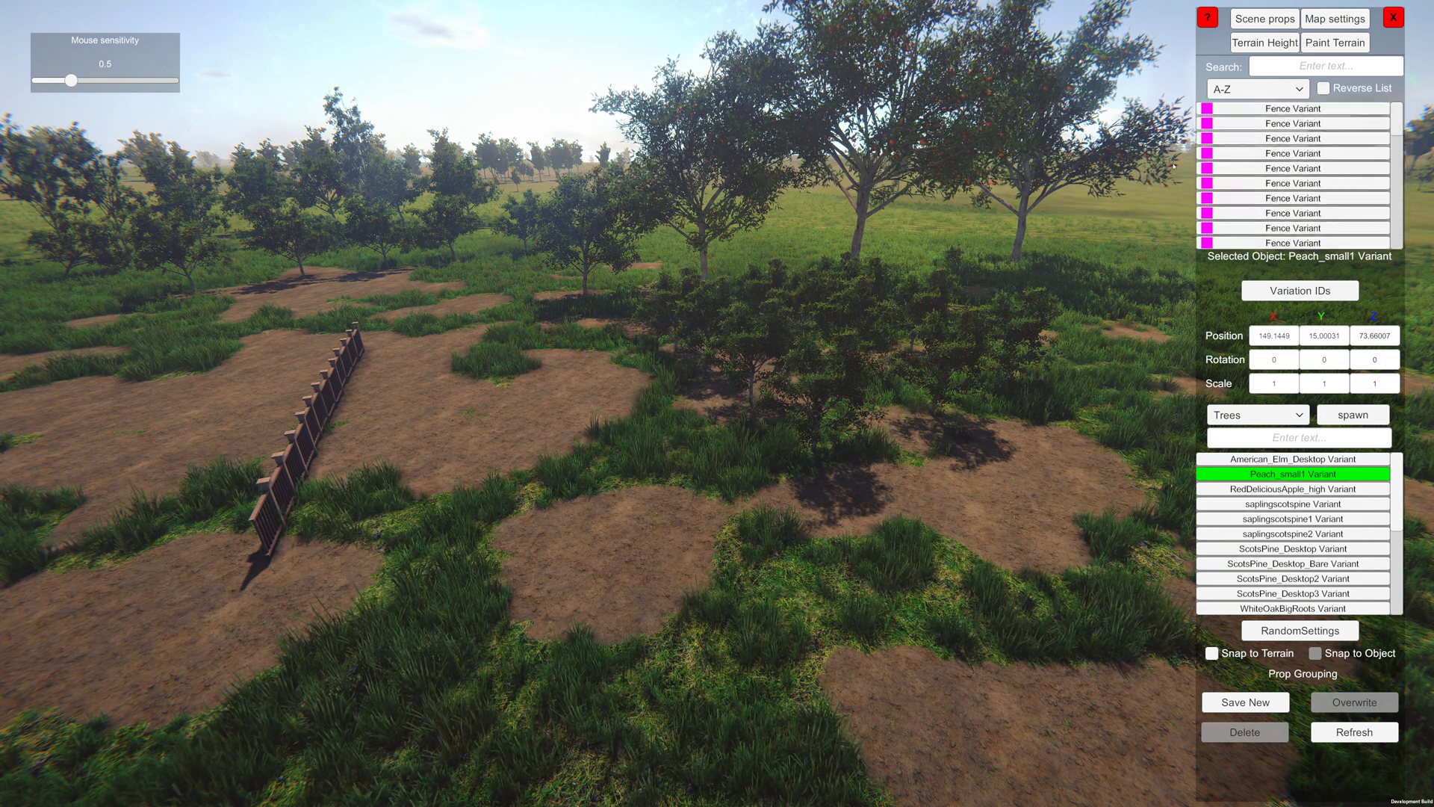
pyautogui.press('s')
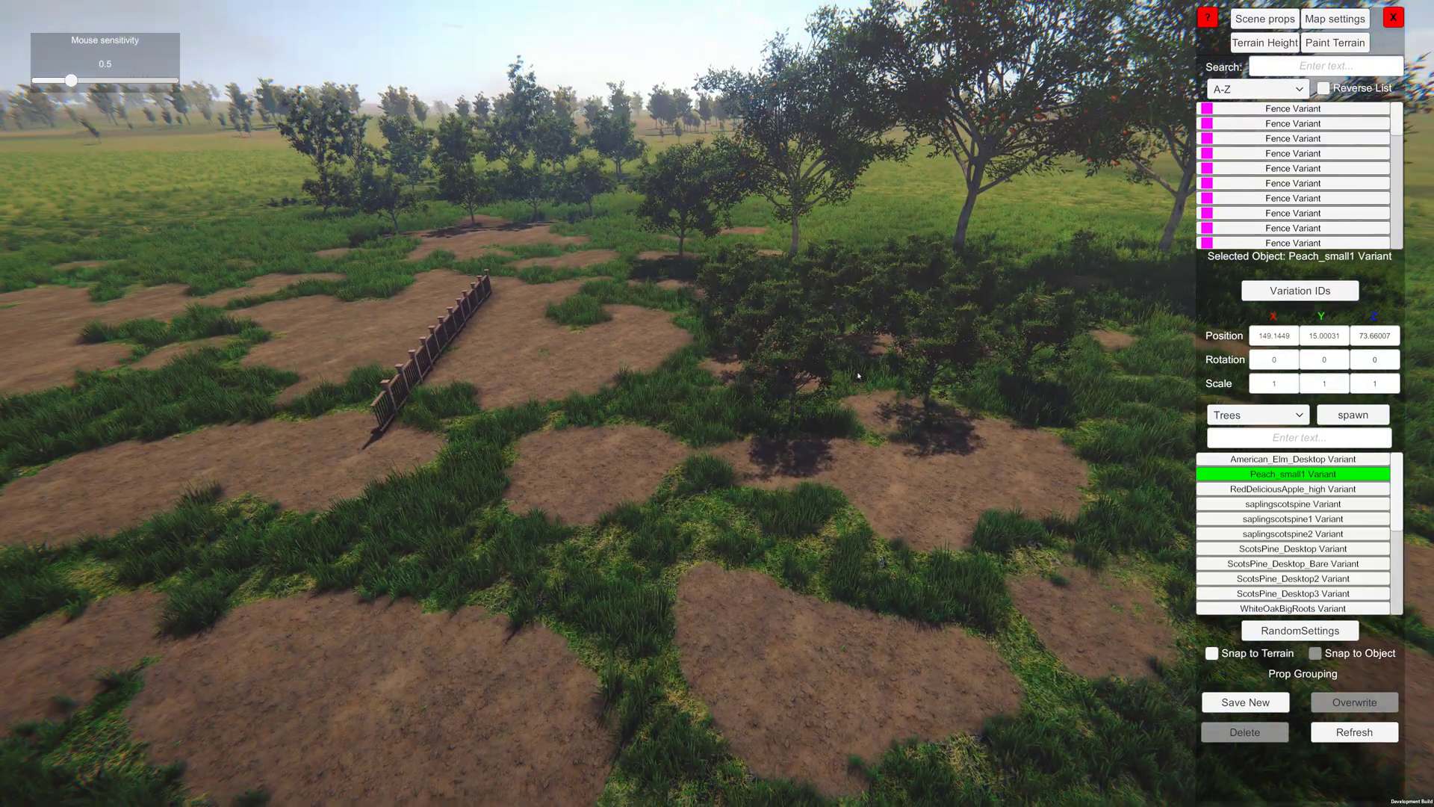
# Save the map and exit the map editor.
pyautogui.moveTo(674, 540); pyautogui.dragTo(953, 561, button='right')
pyautogui.press('w')
pyautogui.press('a')
pyautogui.press('a')
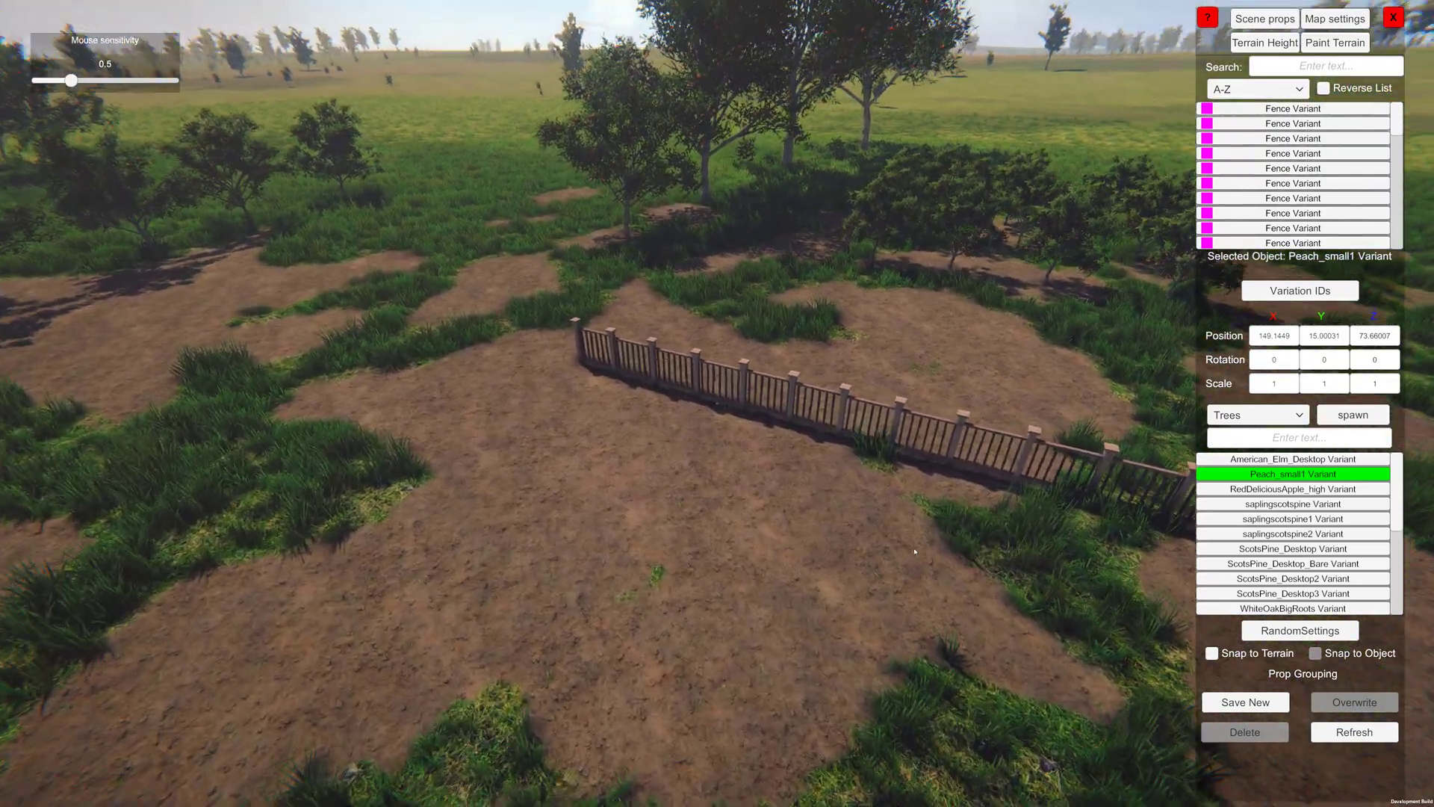
pyautogui.moveTo(684, 351); pyautogui.dragTo(669, 515, button='right')
pyautogui.press('a')
pyautogui.click(1401, 14)
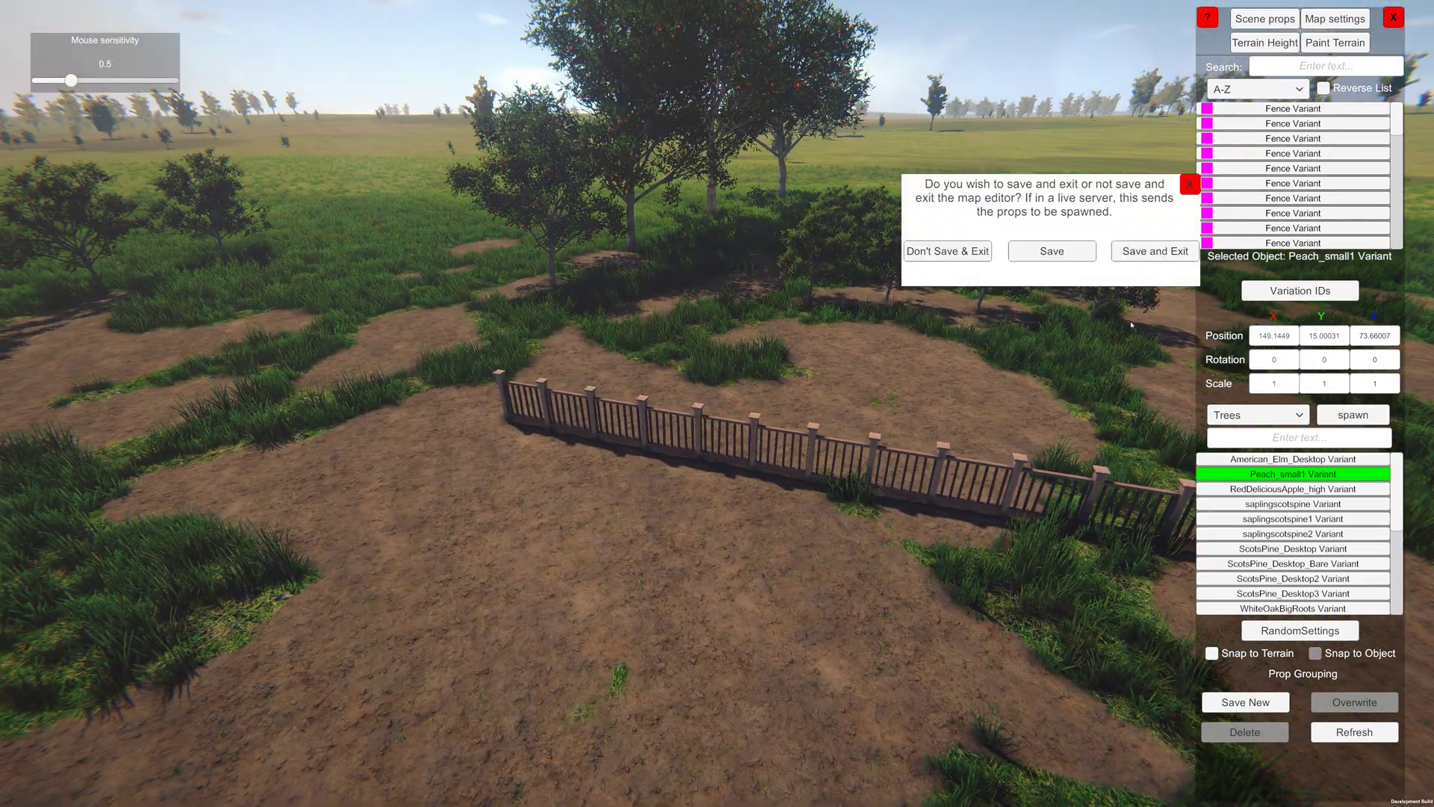
pyautogui.click(1155, 251)
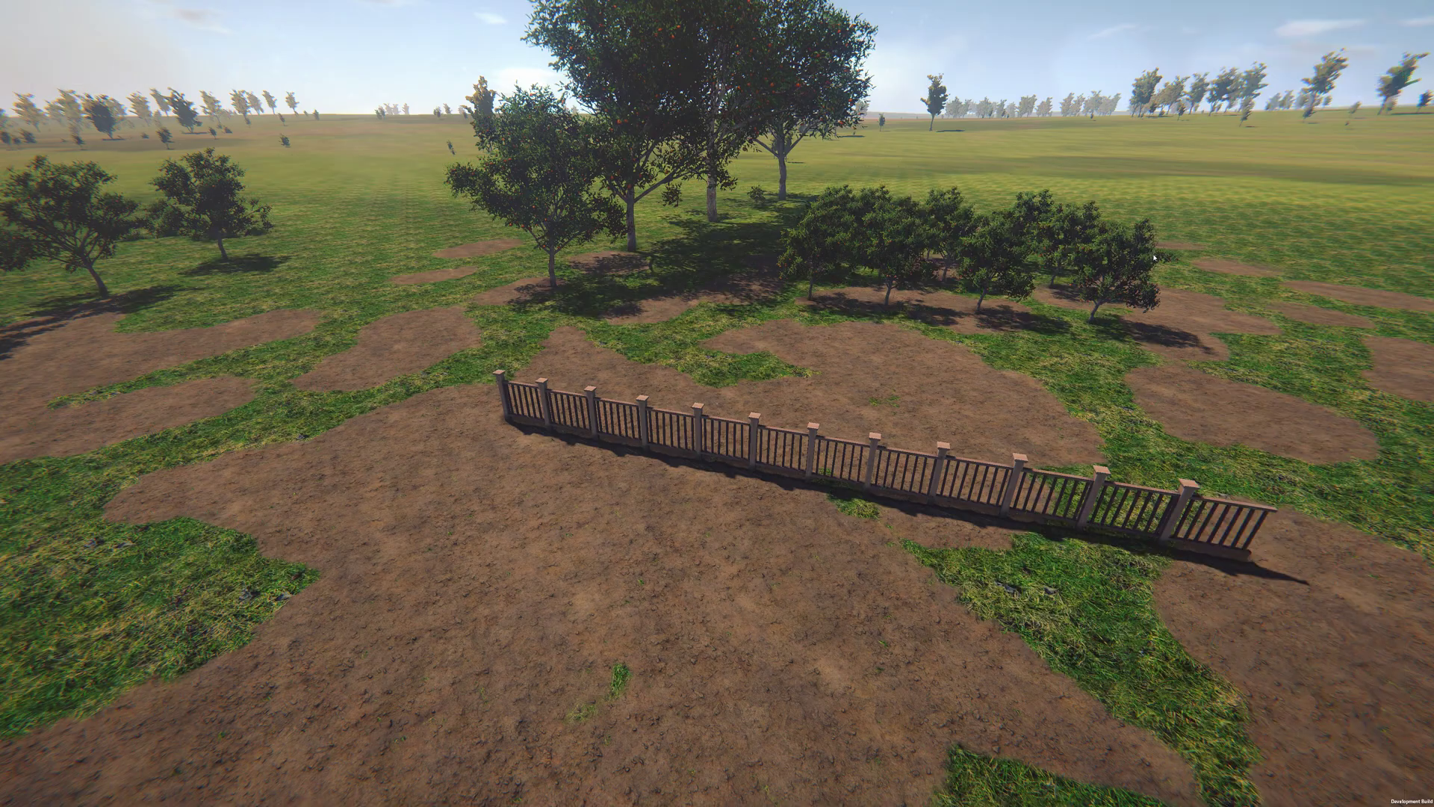
# Reopen the map editor and select a peach tree near the end of the placed props list.
pyautogui.moveTo(903, 413); pyautogui.dragTo(561, 435, button='right')
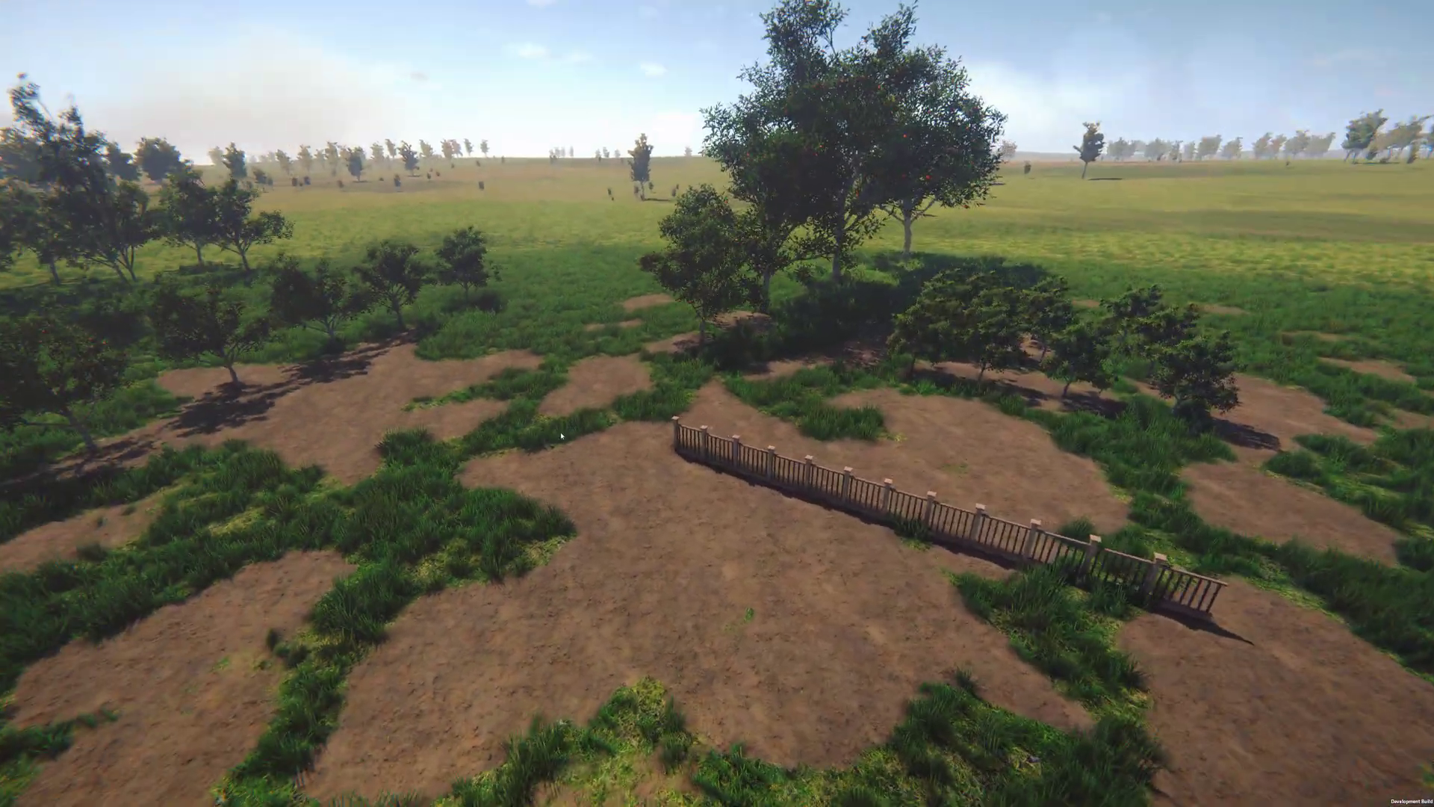
pyautogui.press('Tab')
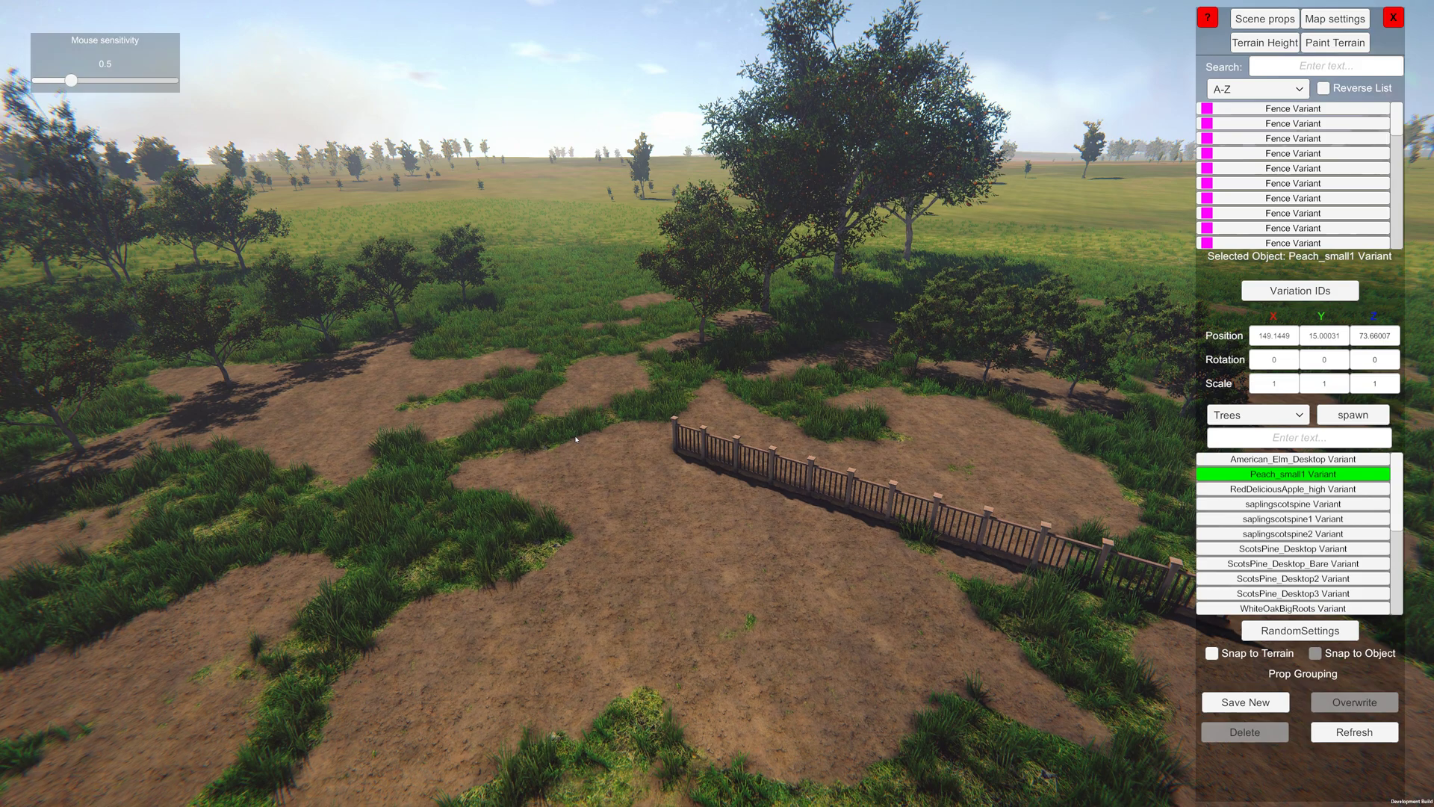
pyautogui.moveTo(797, 393); pyautogui.dragTo(702, 467, button='right')
pyautogui.moveTo(710, 556); pyautogui.dragTo(235, 527)
pyautogui.moveTo(1391, 124); pyautogui.dragTo(1402, 225)
pyautogui.click(1200, 164)
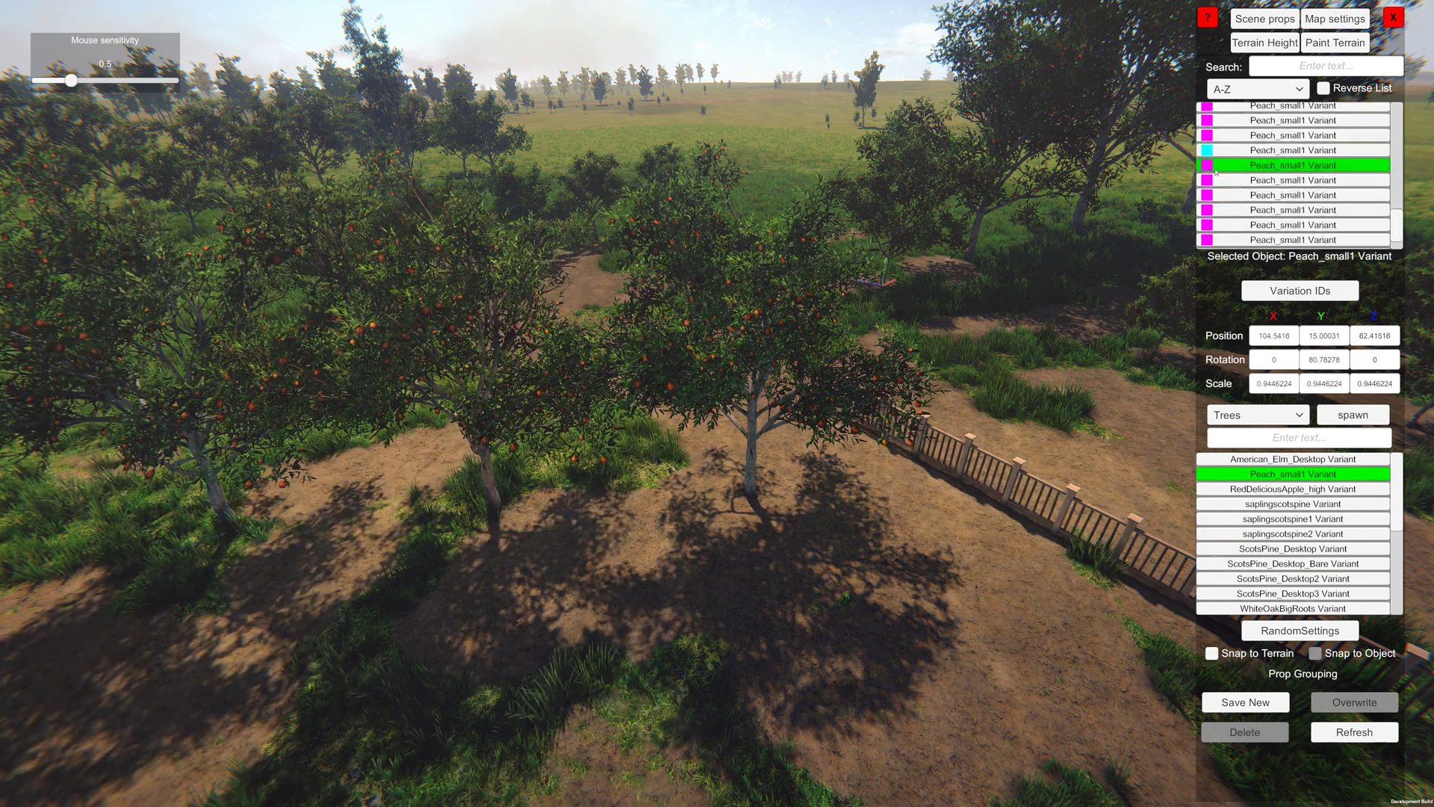
# Select the cyan-marked peach tree with scale 1 in the placed props list and delete it.
pyautogui.press('a')
pyautogui.moveTo(891, 371); pyautogui.dragTo(844, 321, button='right')
pyautogui.press('s')
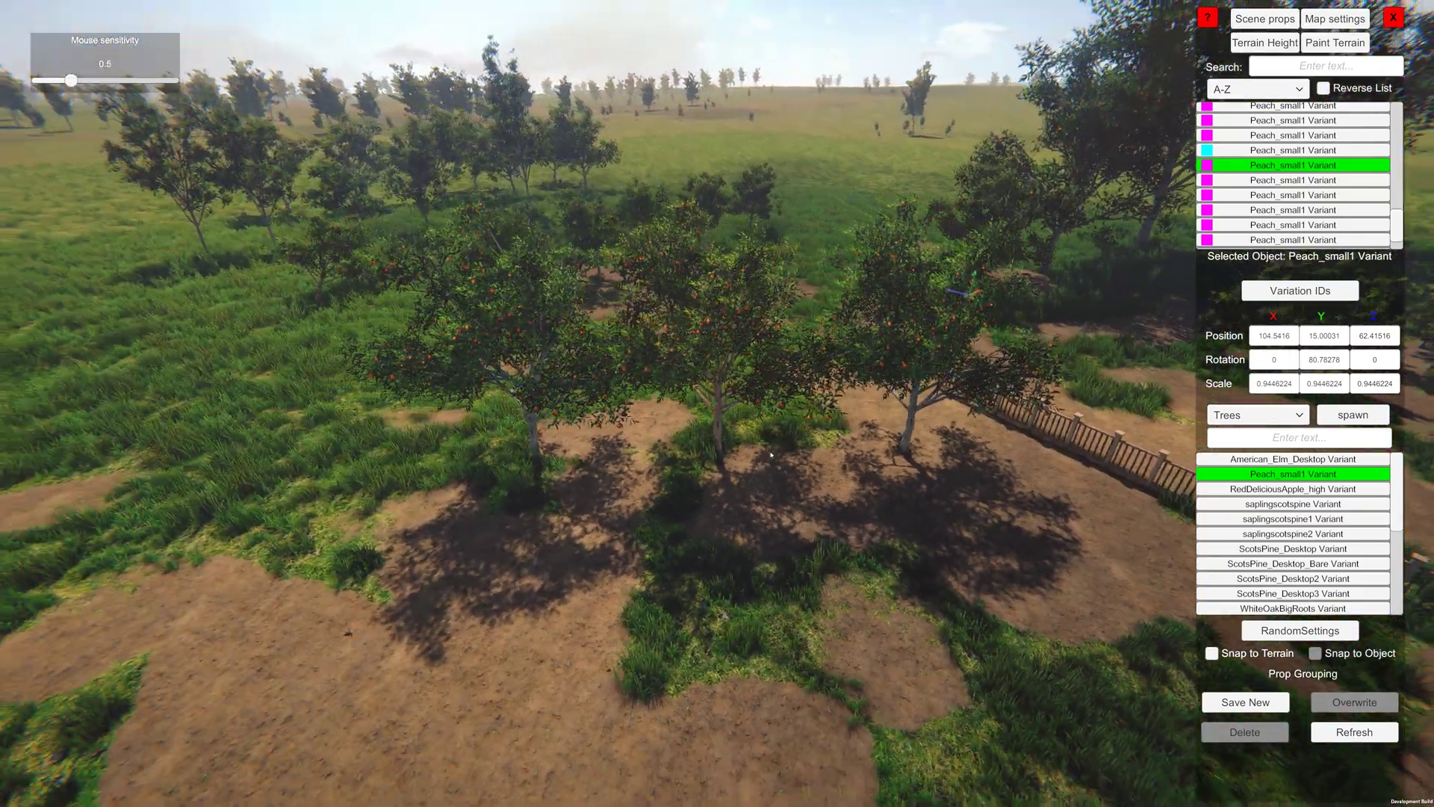
pyautogui.click(1245, 152)
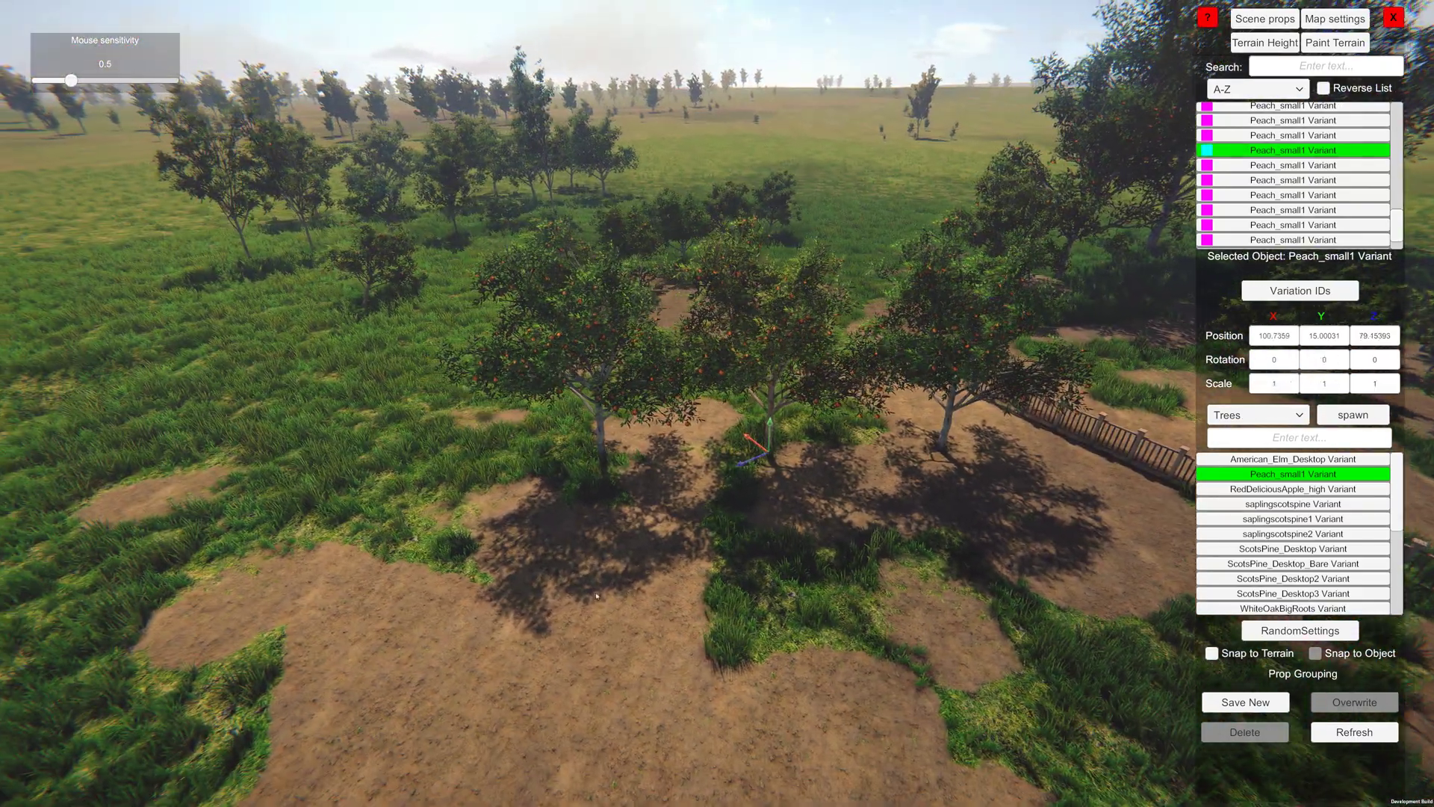
pyautogui.press('Delete')
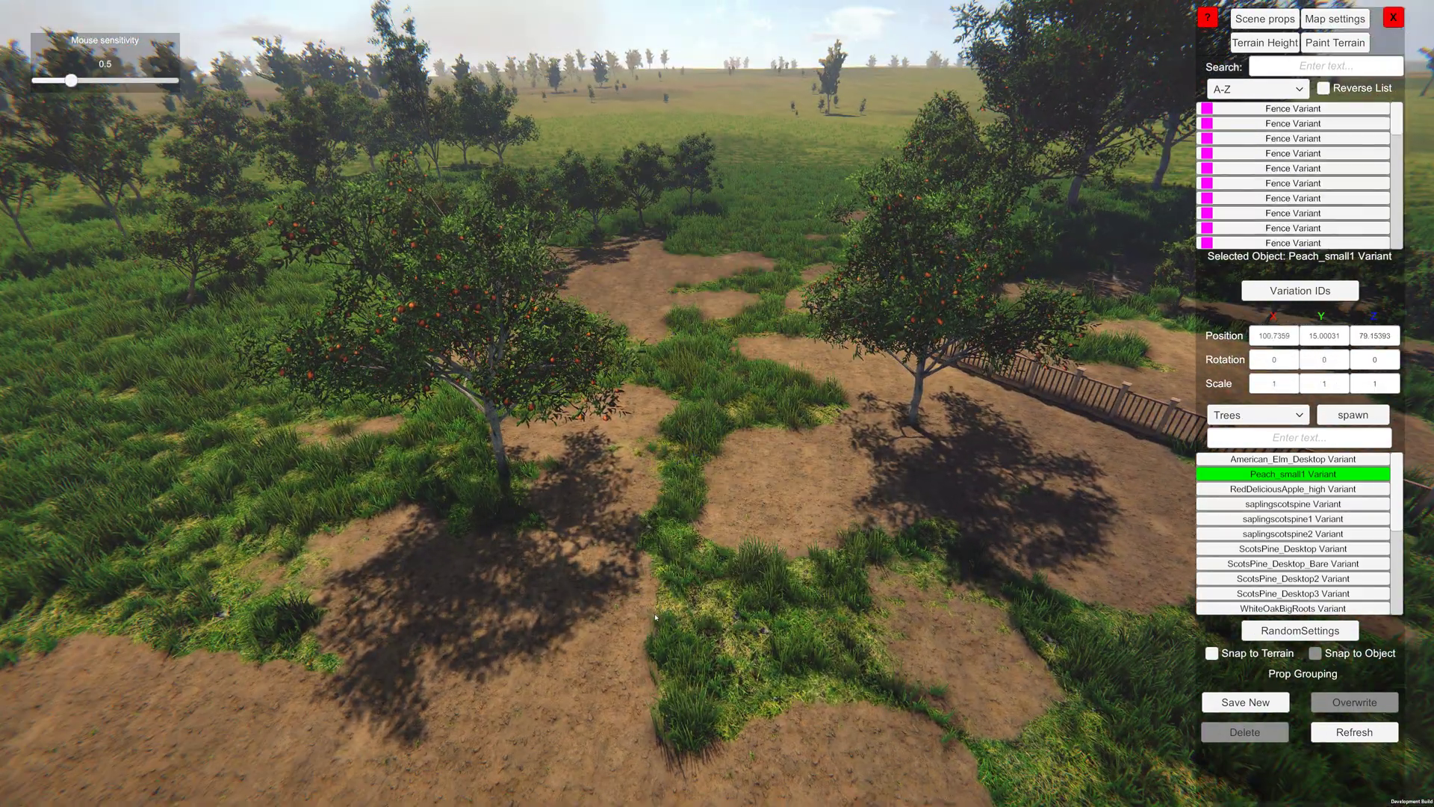
# Select the peach tree beside the dirt patch in the scene, inspect it up close and locate its entry in the placed props list.
pyautogui.moveTo(656, 618); pyautogui.dragTo(719, 634, button='right')
pyautogui.press('w')
pyautogui.click(678, 433)
pyautogui.press('w')
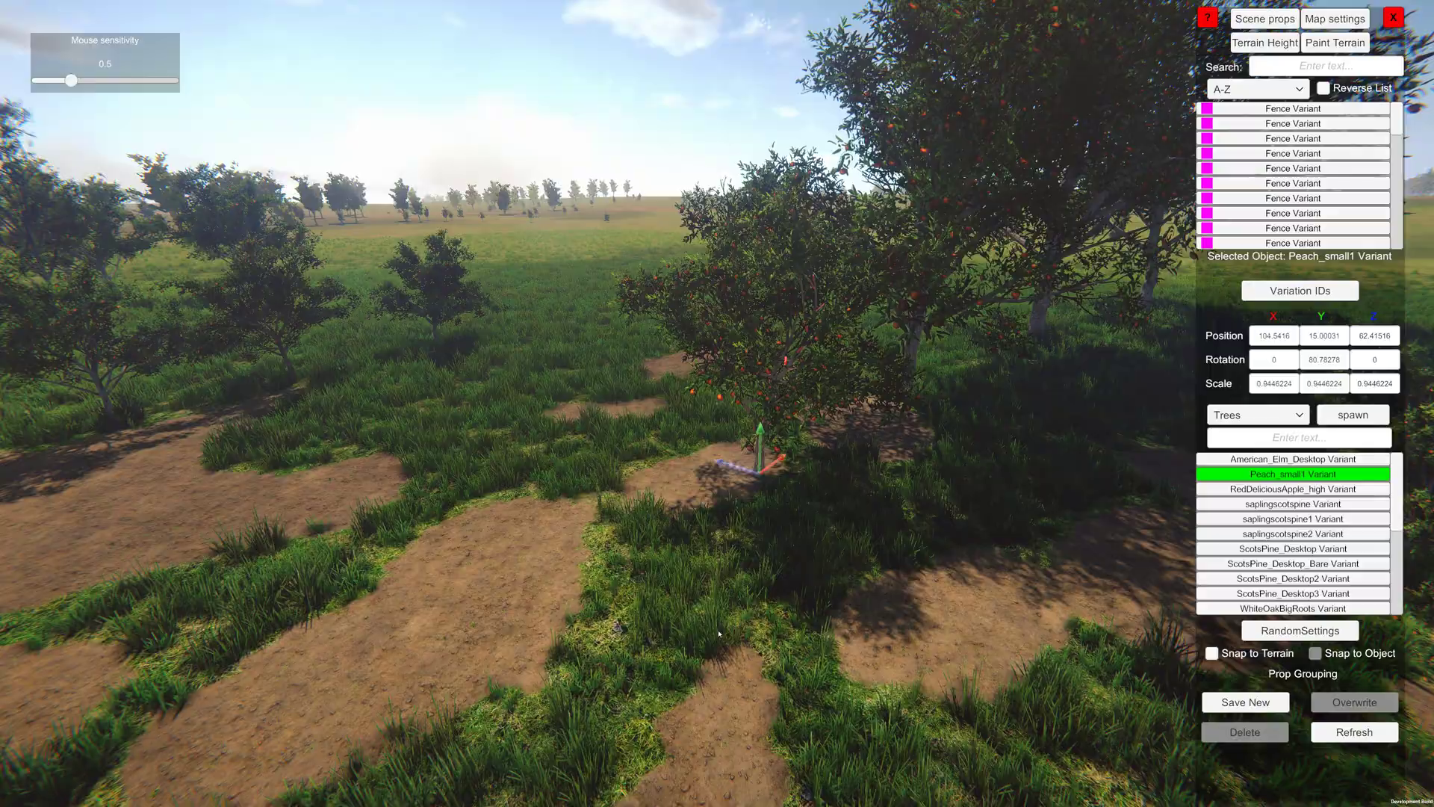
pyautogui.press('w')
pyautogui.moveTo(727, 592); pyautogui.dragTo(804, 489, button='right')
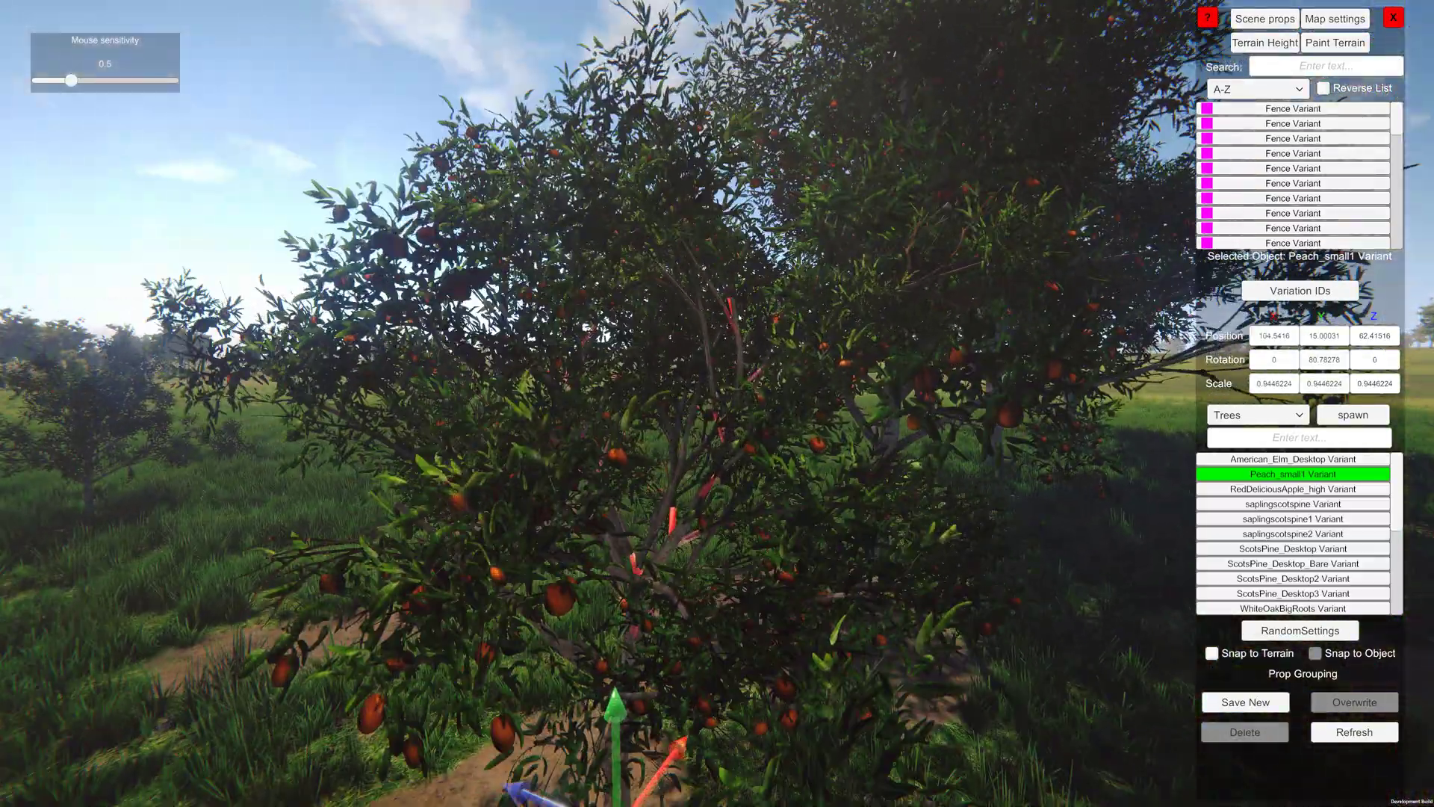
pyautogui.press('w')
pyautogui.moveTo(658, 448); pyautogui.dragTo(836, 526, button='right')
pyautogui.press('s')
pyautogui.moveTo(1390, 131); pyautogui.dragTo(1391, 224)
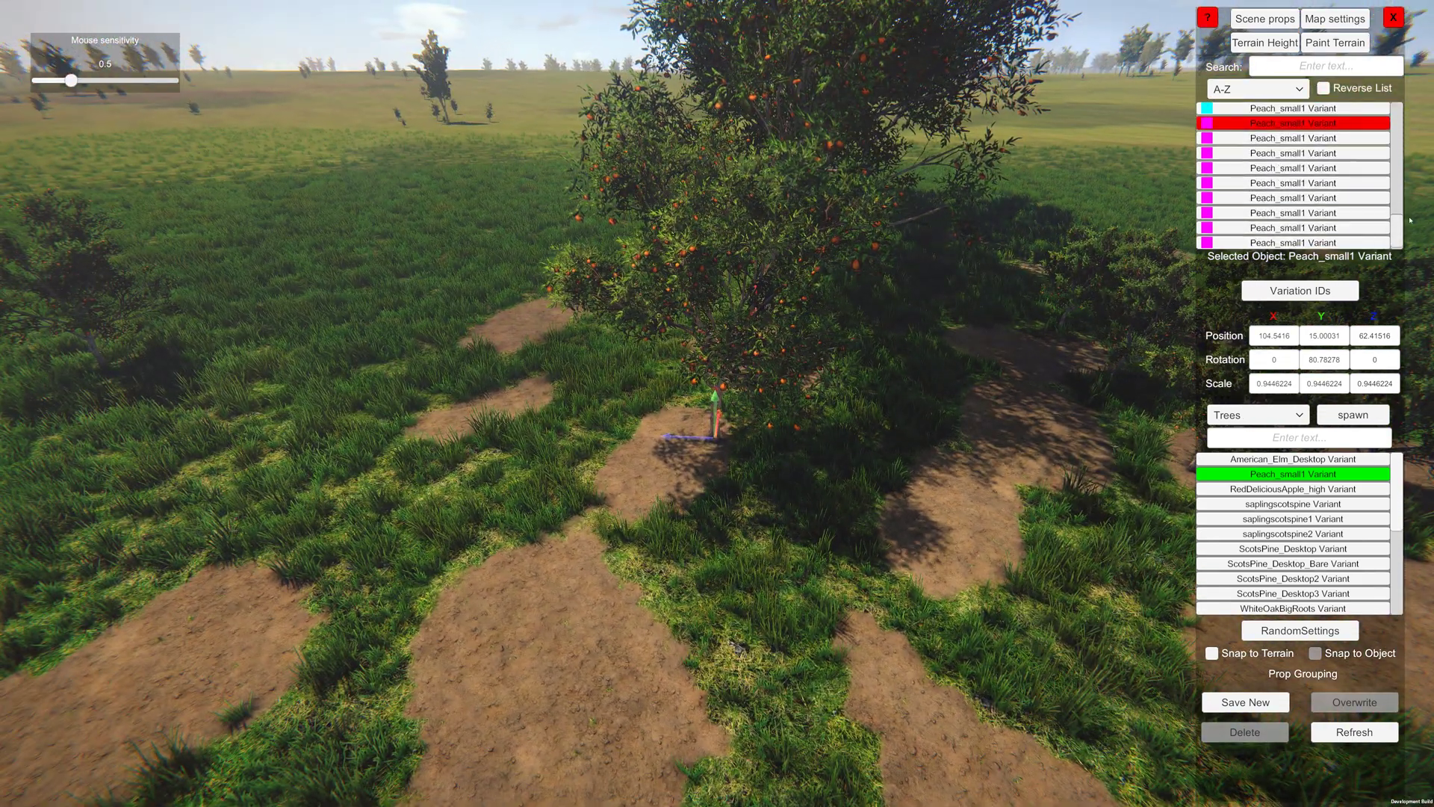
# Exit the map editor without saving and reopen it.
pyautogui.press('s')
pyautogui.moveTo(738, 399); pyautogui.dragTo(876, 491, button='right')
pyautogui.press('Escape')
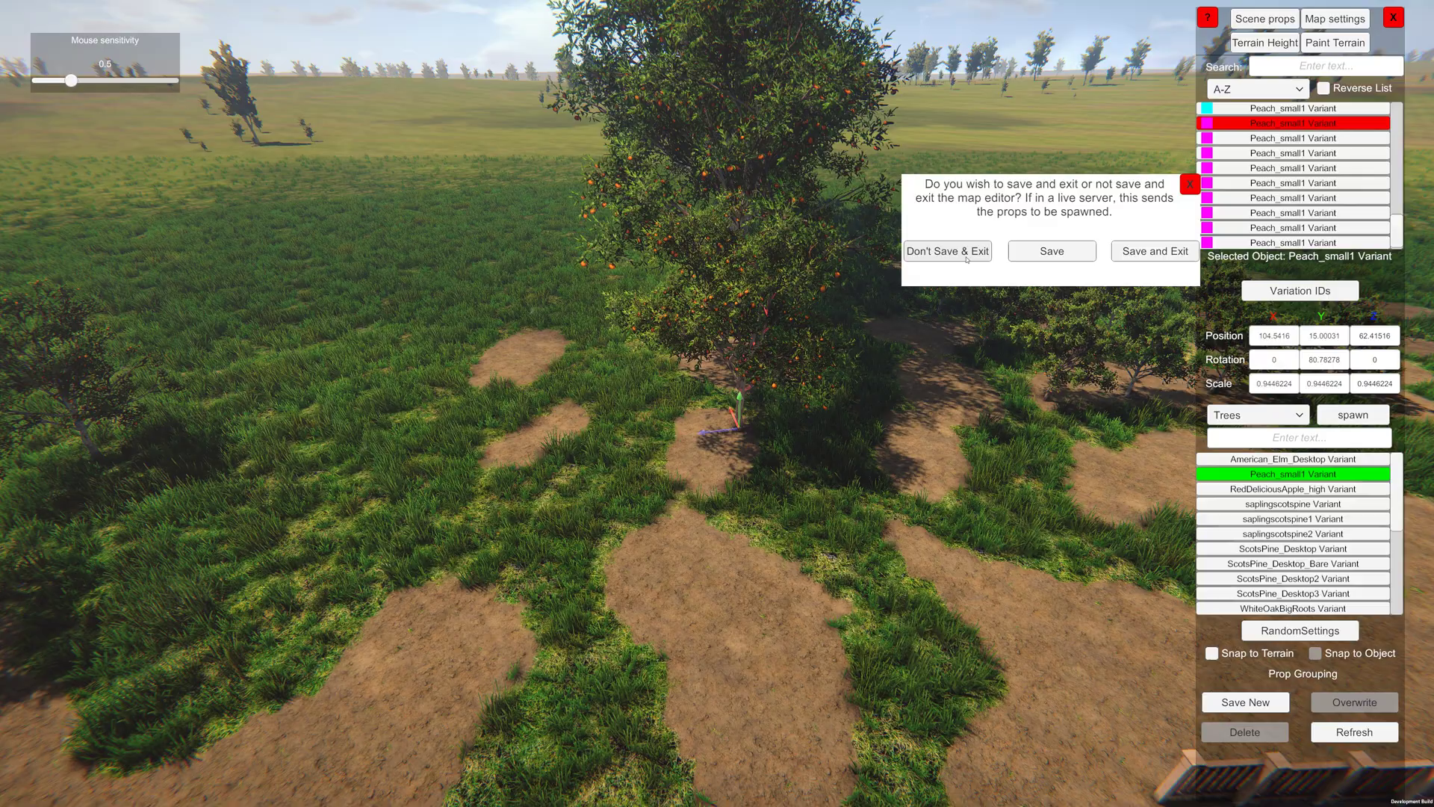
pyautogui.click(967, 254)
pyautogui.moveTo(966, 259); pyautogui.dragTo(715, 383, button='right')
pyautogui.press('Tab')
# Select the middle and far large peach trees together in the scene.
pyautogui.moveTo(726, 432); pyautogui.dragTo(882, 336, button='right')
pyautogui.press('w')
pyautogui.moveTo(718, 403); pyautogui.dragTo(664, 457, button='right')
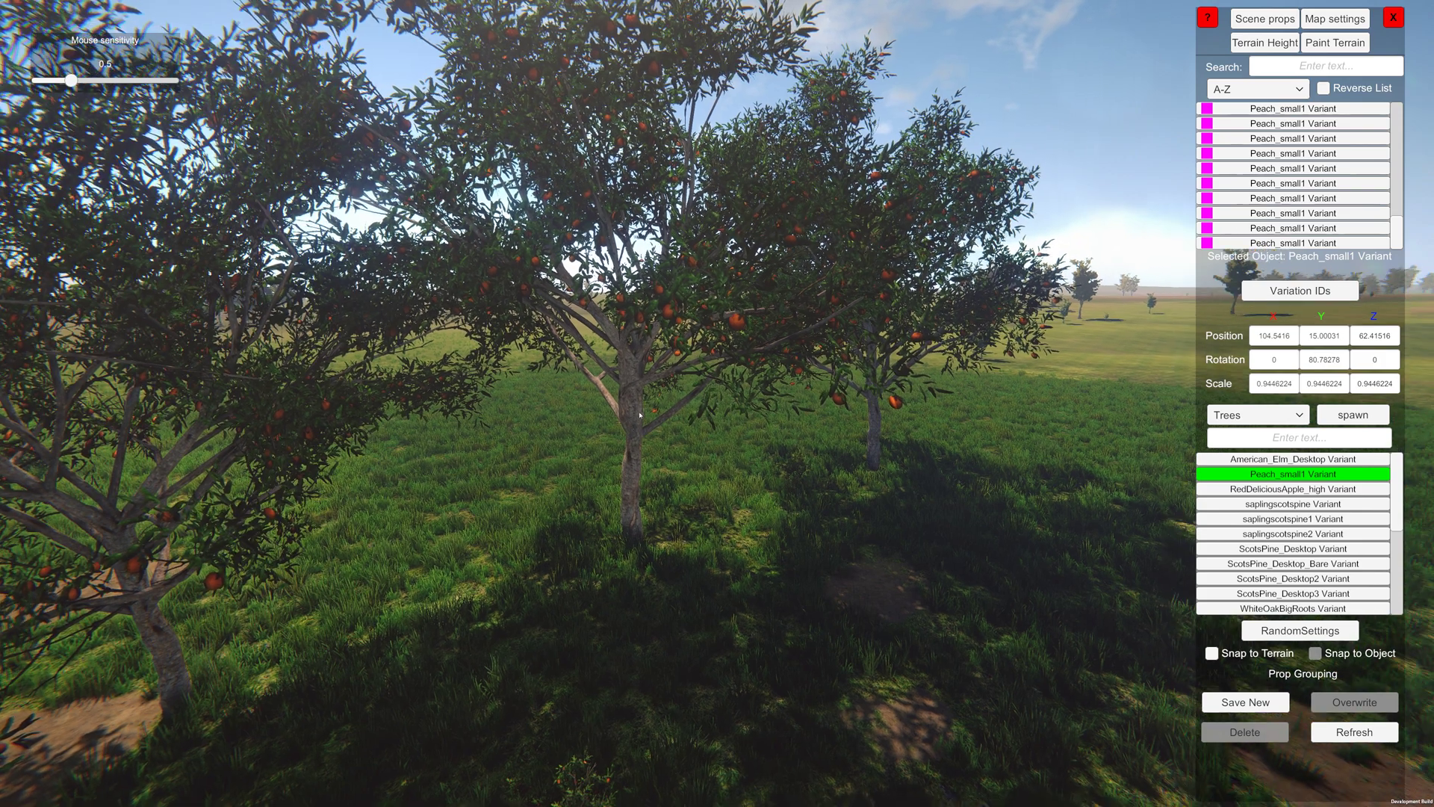
pyautogui.click(662, 456)
pyautogui.click(894, 409)
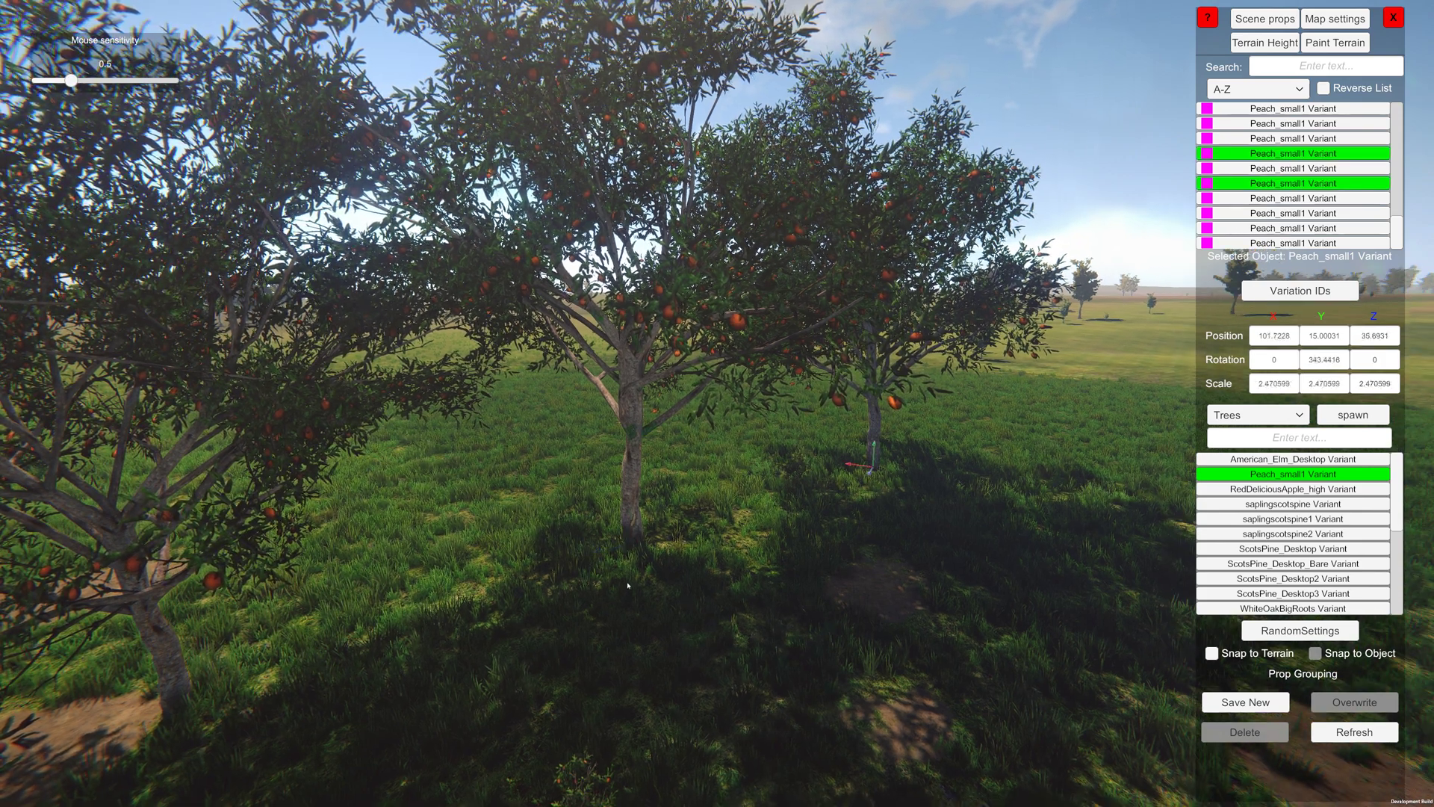
# Toggle the selection of the two large peach trees in the scene and look through the placed props list.
pyautogui.press('w')
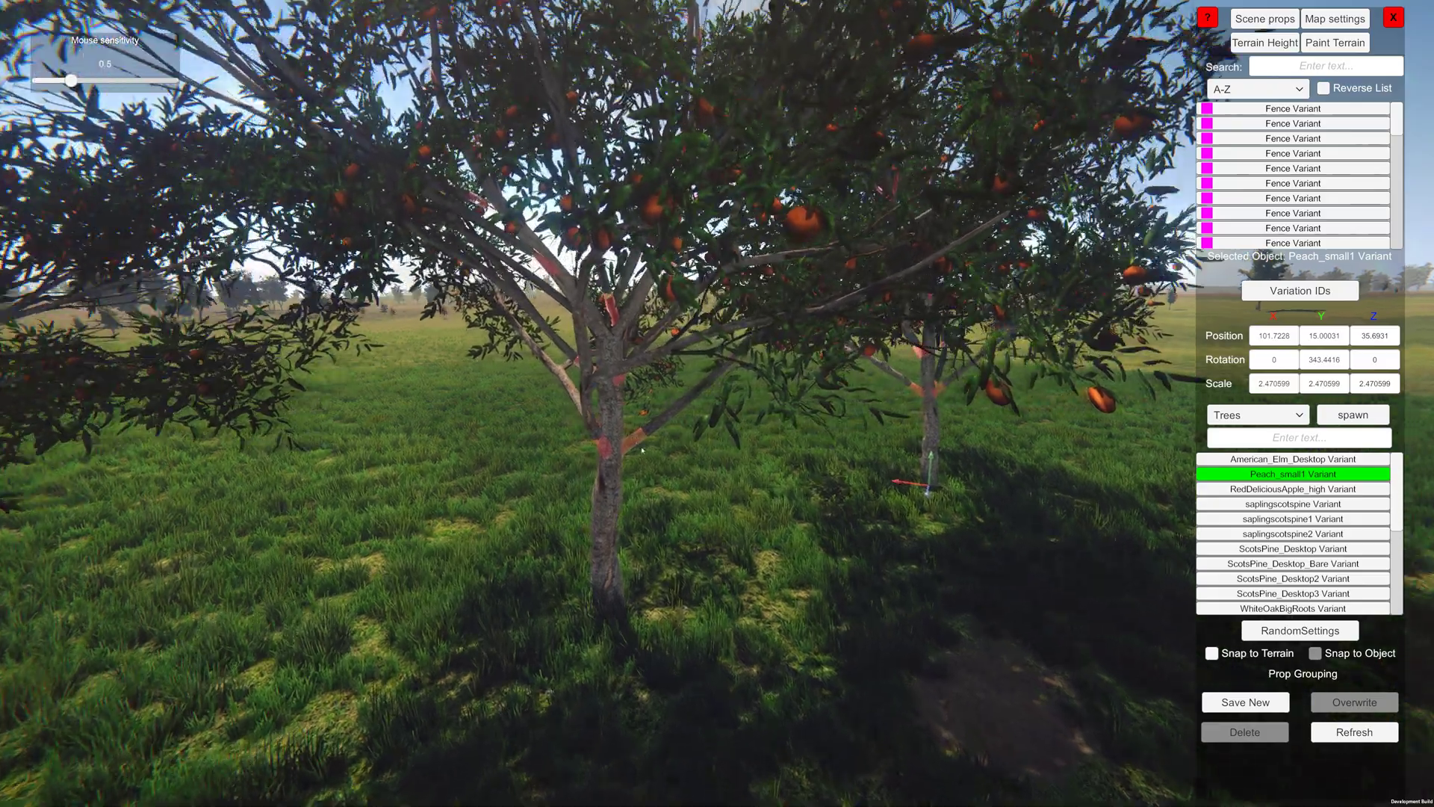
pyautogui.moveTo(628, 586); pyautogui.dragTo(703, 583, button='right')
pyautogui.press('s')
pyautogui.click(597, 364)
pyautogui.click(910, 330)
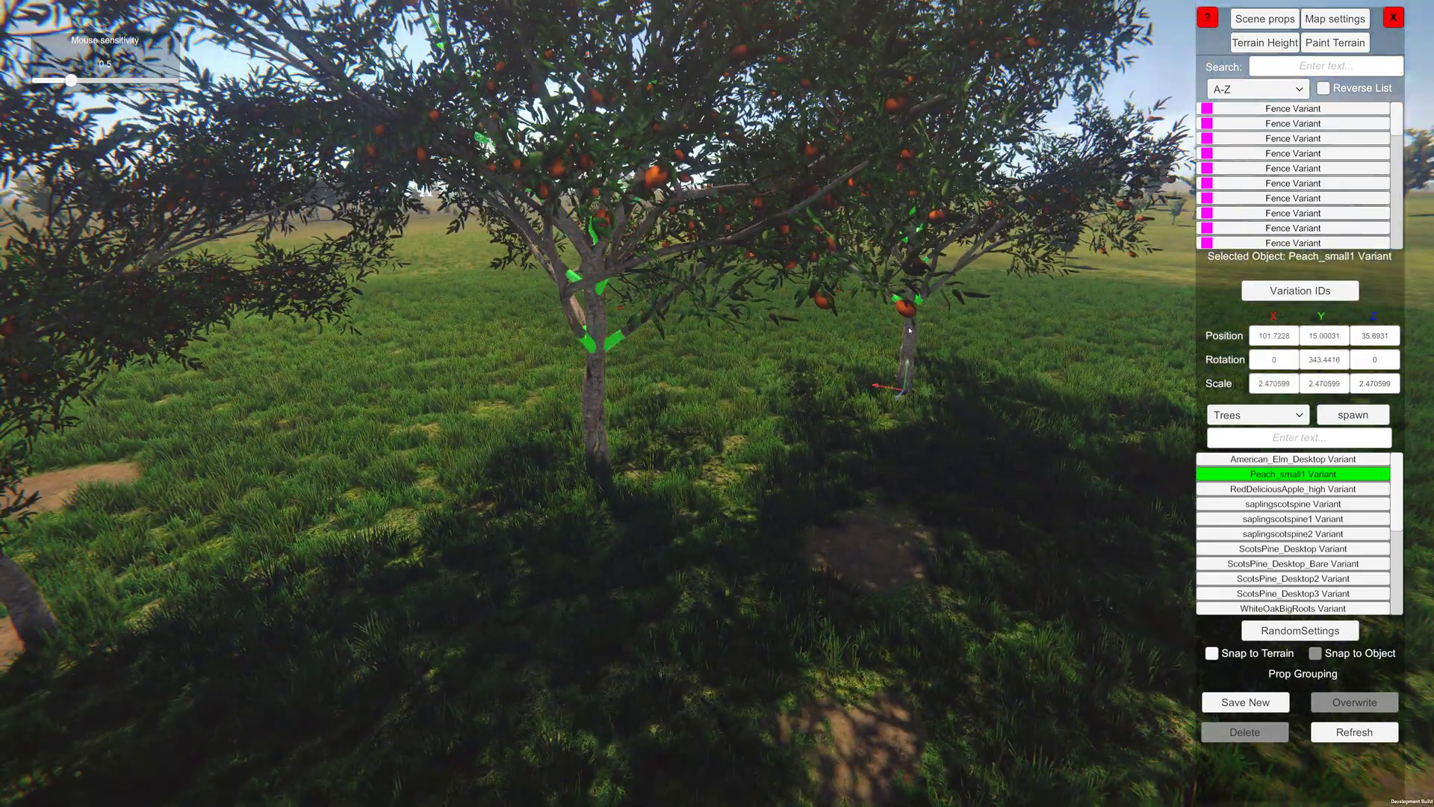
pyautogui.press('w')
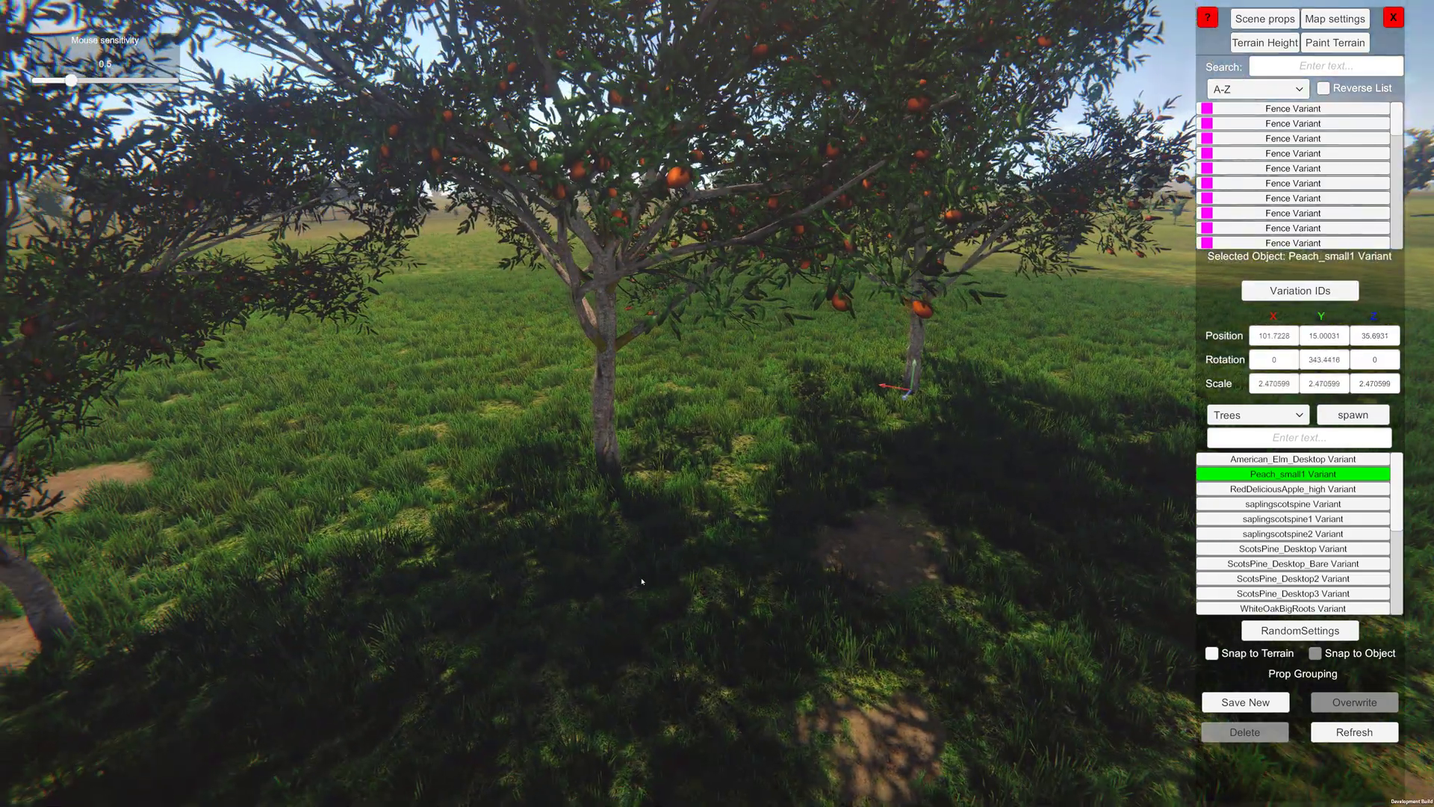
pyautogui.moveTo(1409, 135); pyautogui.dragTo(1401, 224)
# Look over the fence row and surrounding trees from a distance and return to the start of the placed props list.
pyautogui.moveTo(516, 480); pyautogui.dragTo(860, 369, button='right')
pyautogui.press('s')
pyautogui.press('s')
pyautogui.press('a')
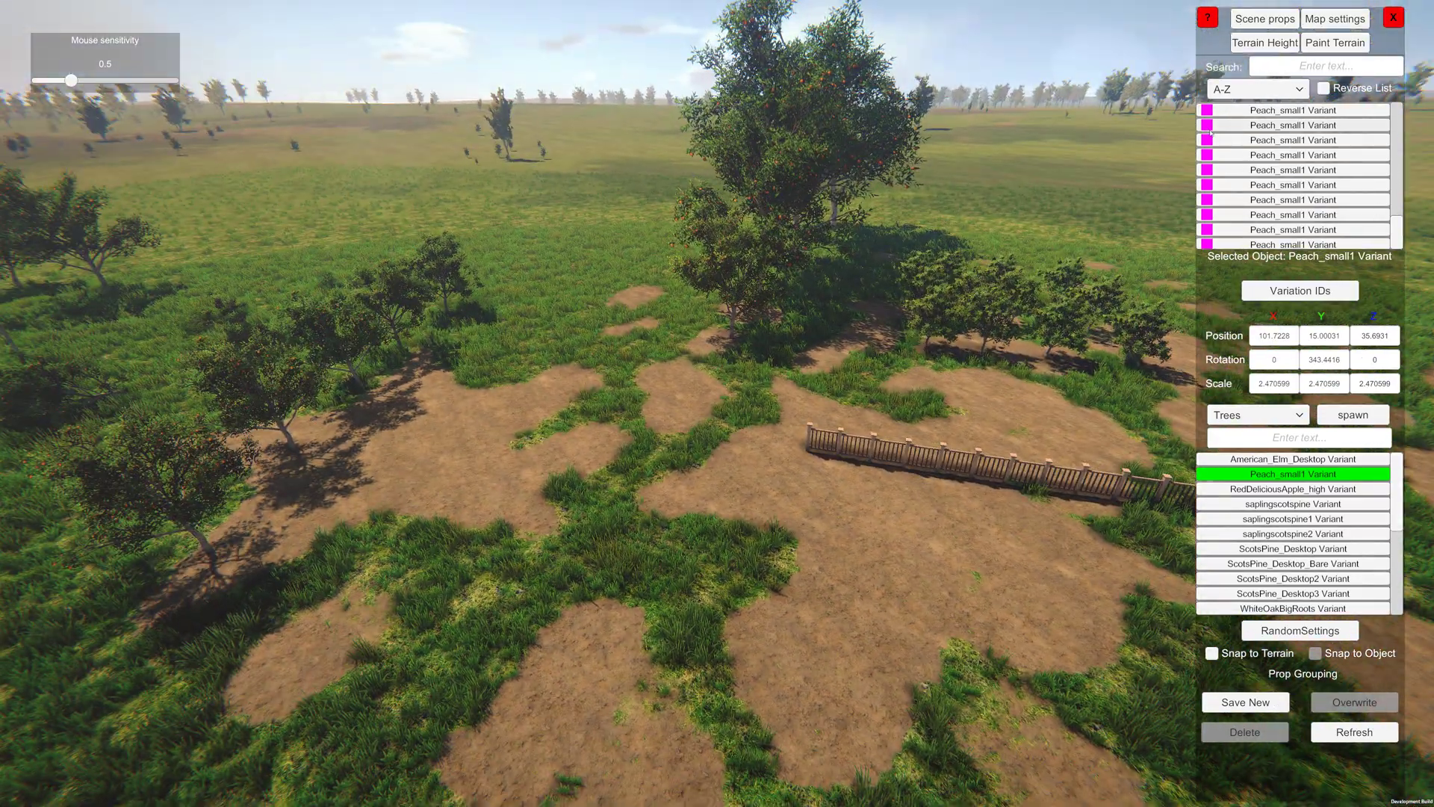
pyautogui.moveTo(1397, 230); pyautogui.dragTo(1354, 110)
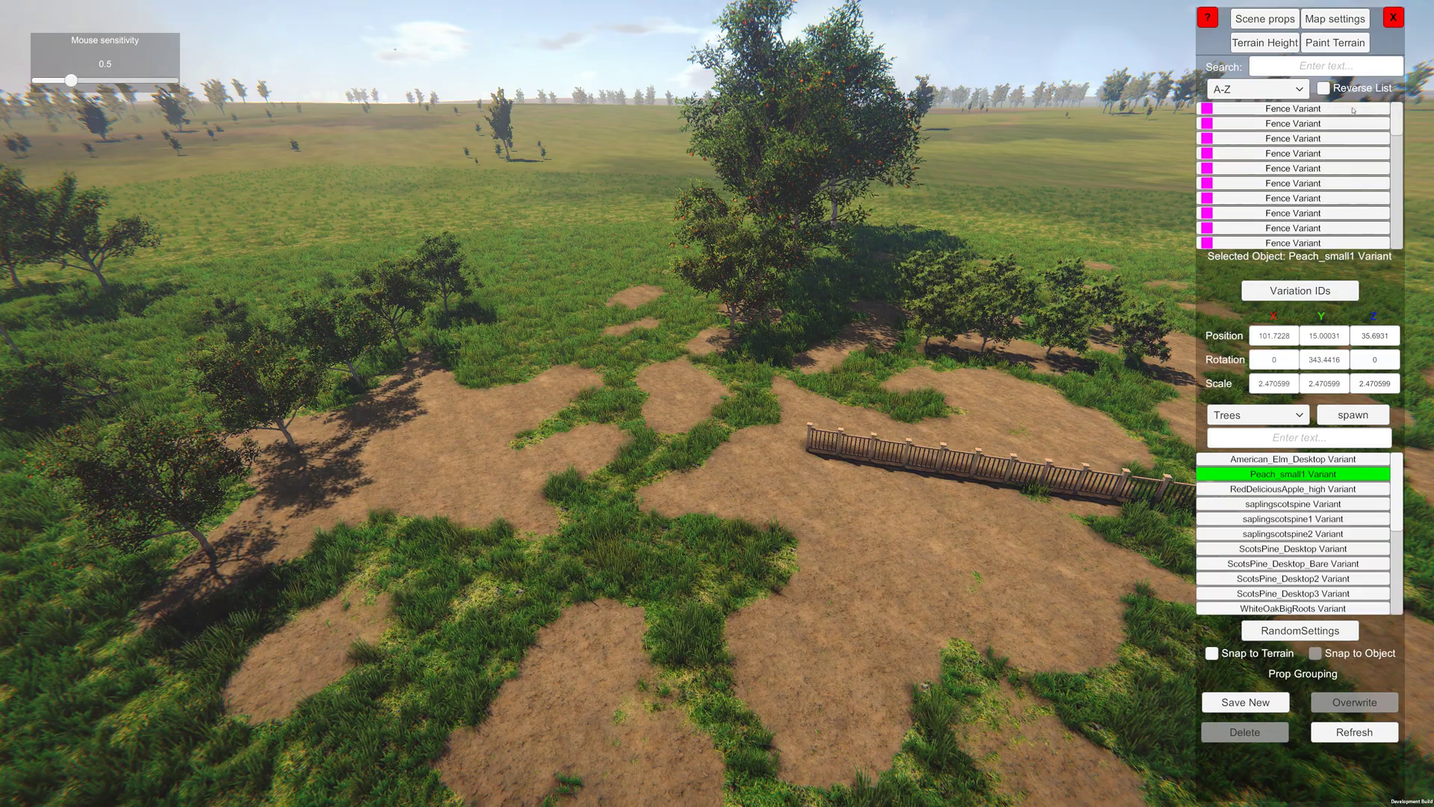
pyautogui.press('s')
pyautogui.moveTo(441, 373); pyautogui.dragTo(487, 348, button='right')
pyautogui.press('d')
pyautogui.press('d')
# Select a fence section at the end of the row, and view and close its Variation IDs settings.
pyautogui.click(802, 497)
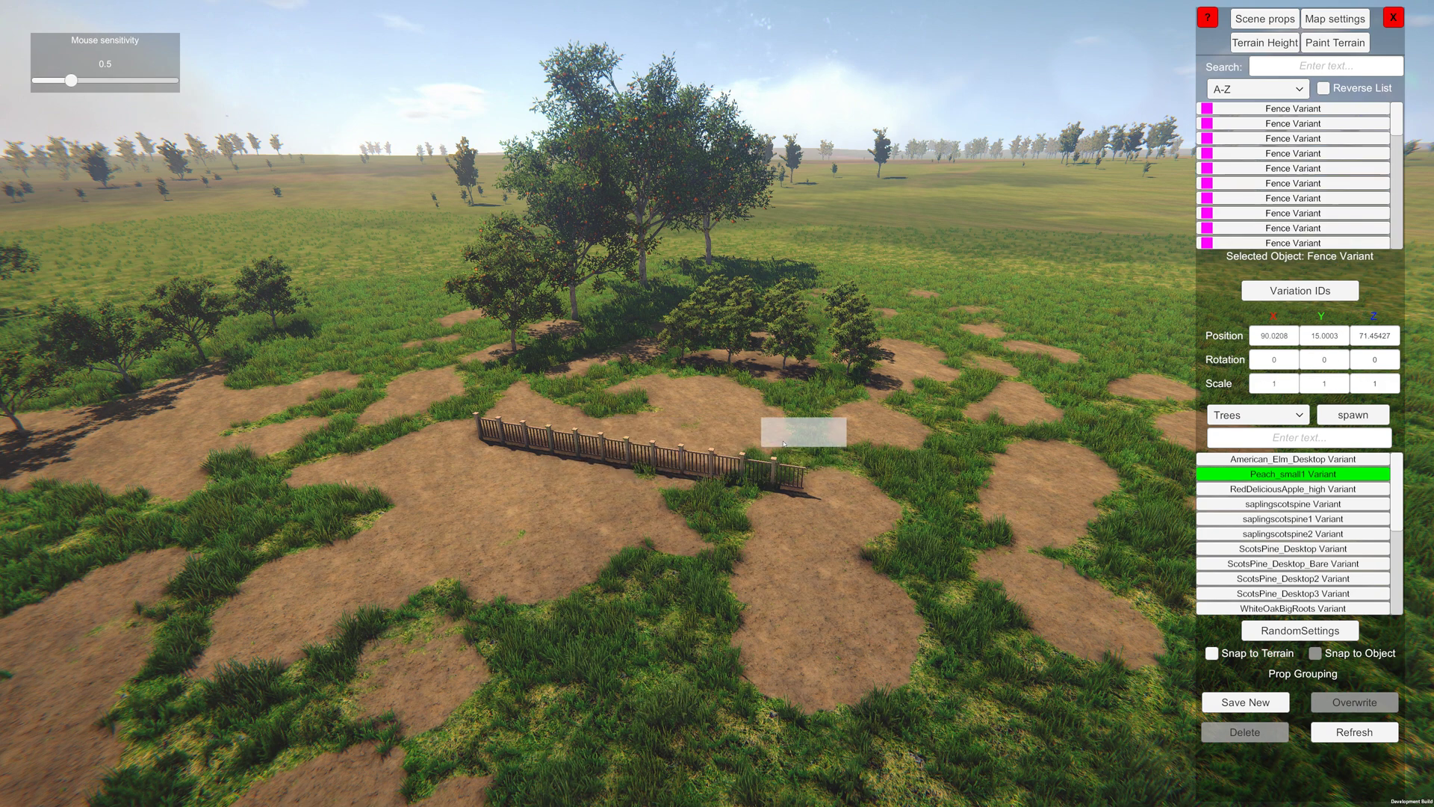
pyautogui.moveTo(802, 501); pyautogui.dragTo(630, 509, button='right')
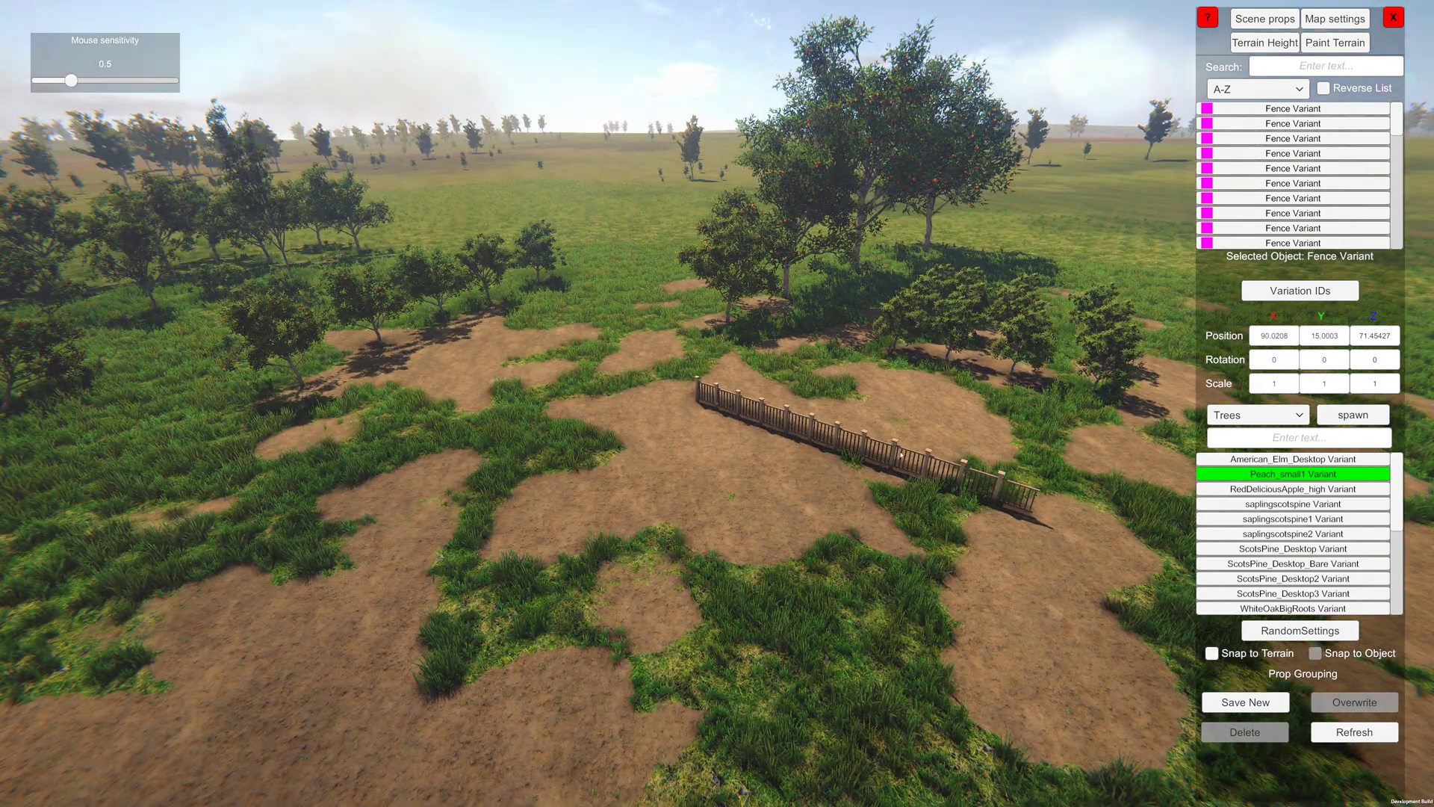
pyautogui.press('w')
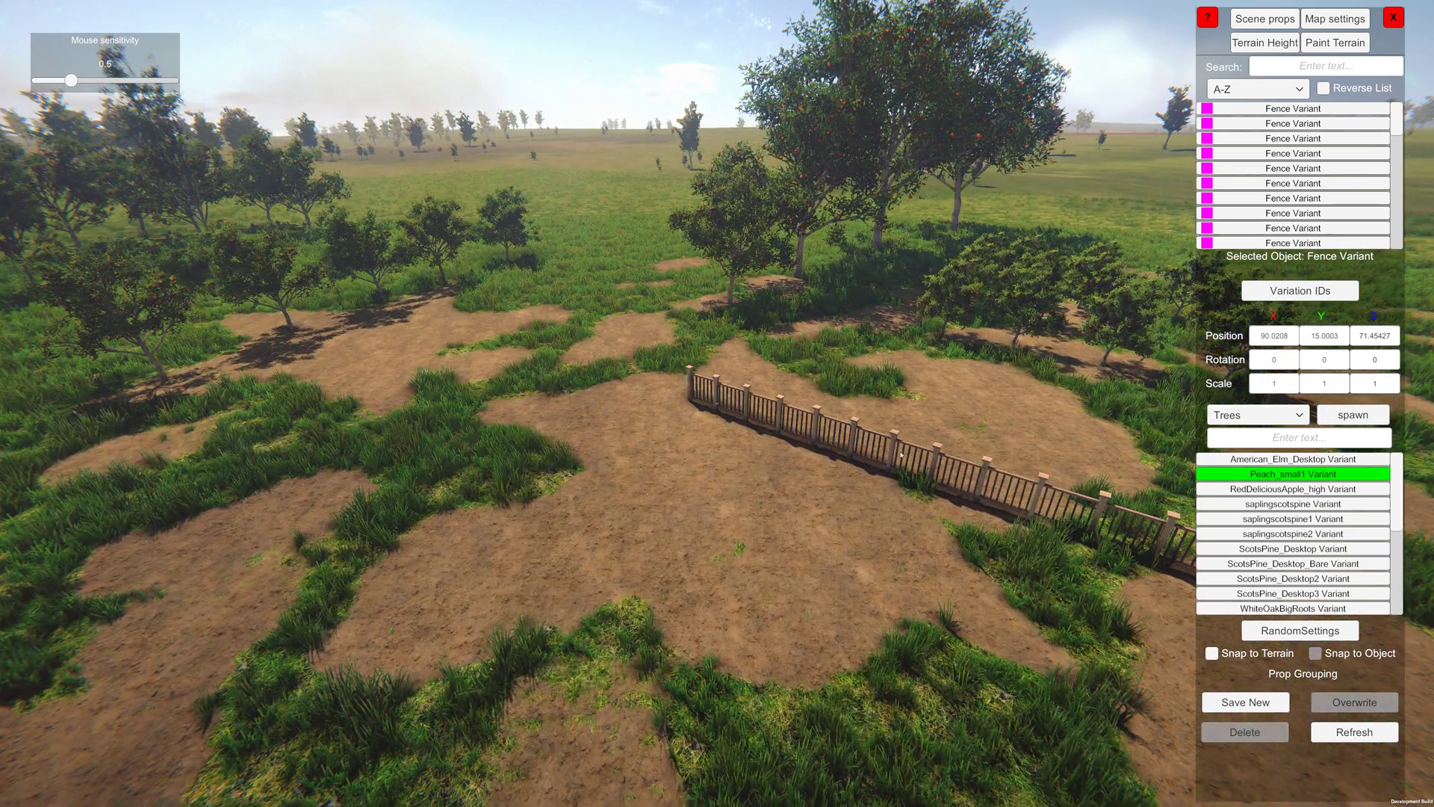
pyautogui.press('a')
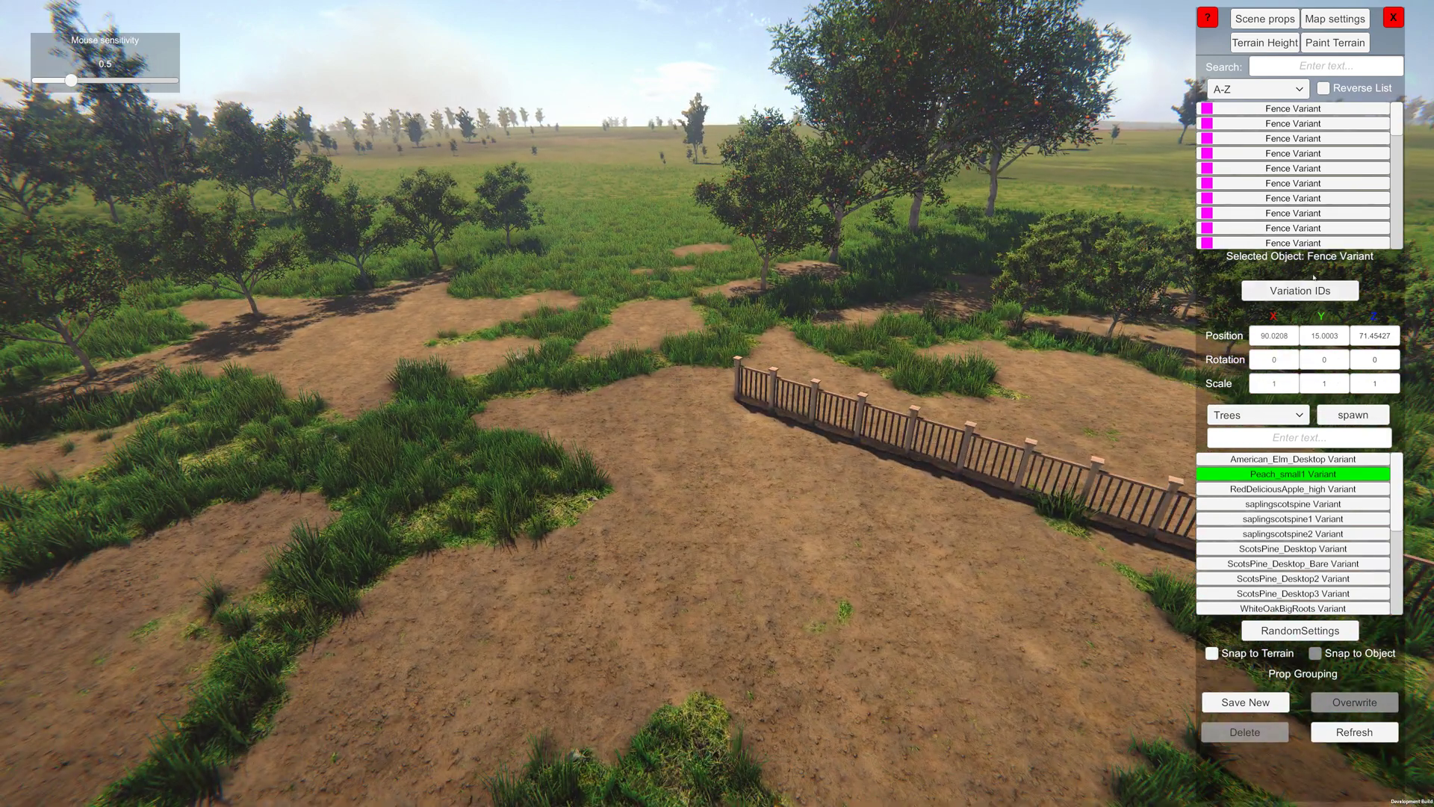
pyautogui.click(1304, 299)
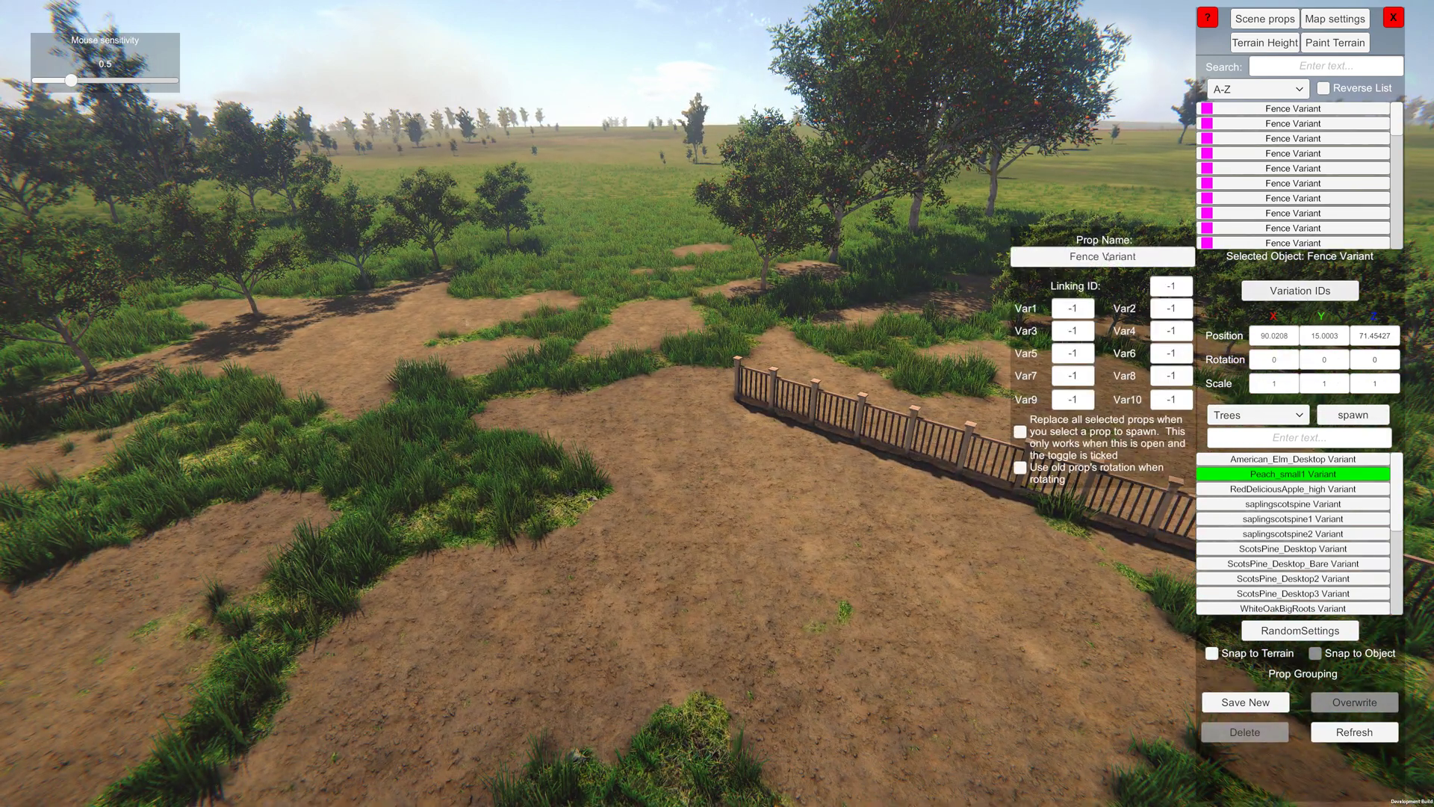
pyautogui.click(1283, 292)
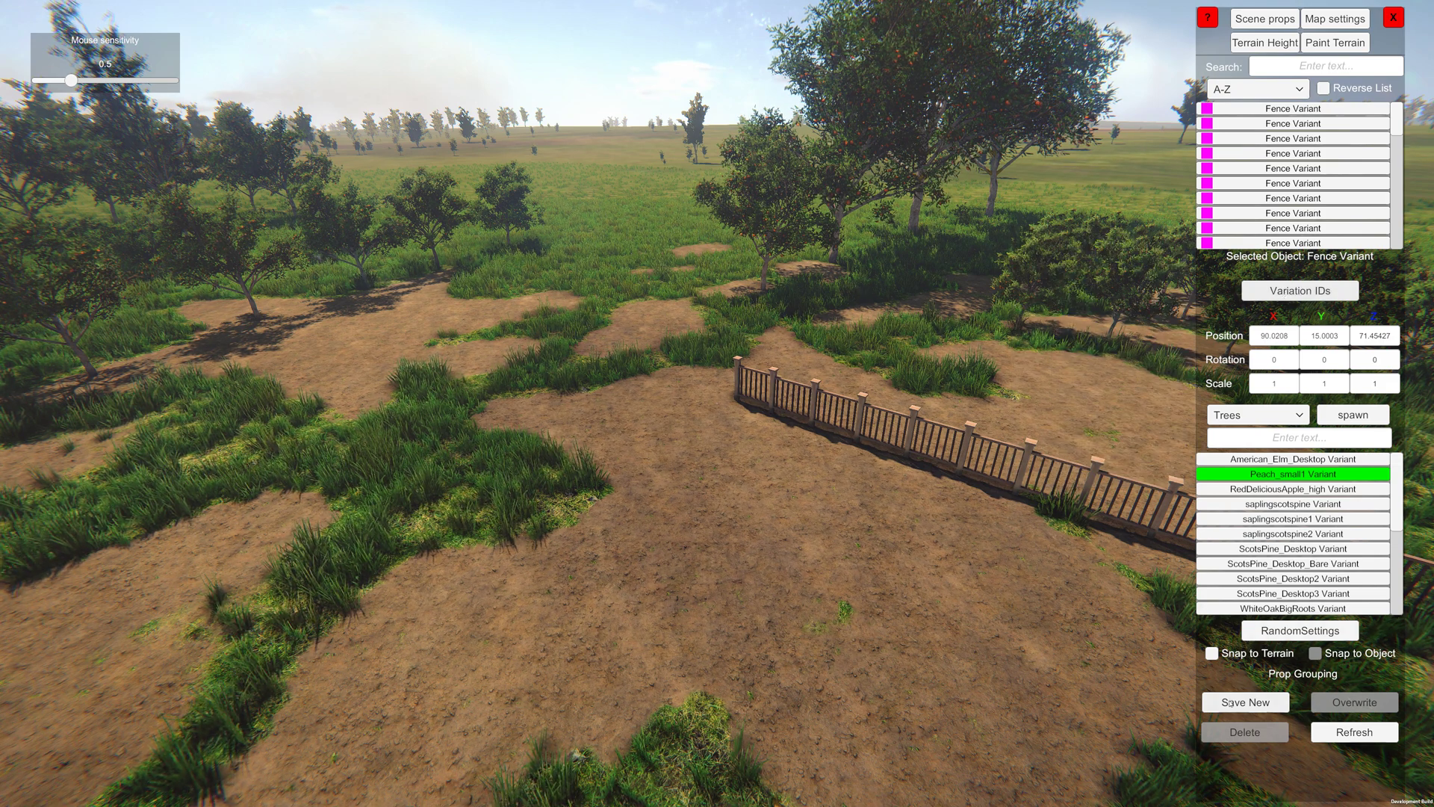
pyautogui.press('s')
pyautogui.moveTo(915, 626)
pyautogui.mouseDown(button='right')
pyautogui.moveTo(874, 626)
pyautogui.moveTo(926, 628)
pyautogui.moveTo(905, 628)
pyautogui.mouseUp(button='right')
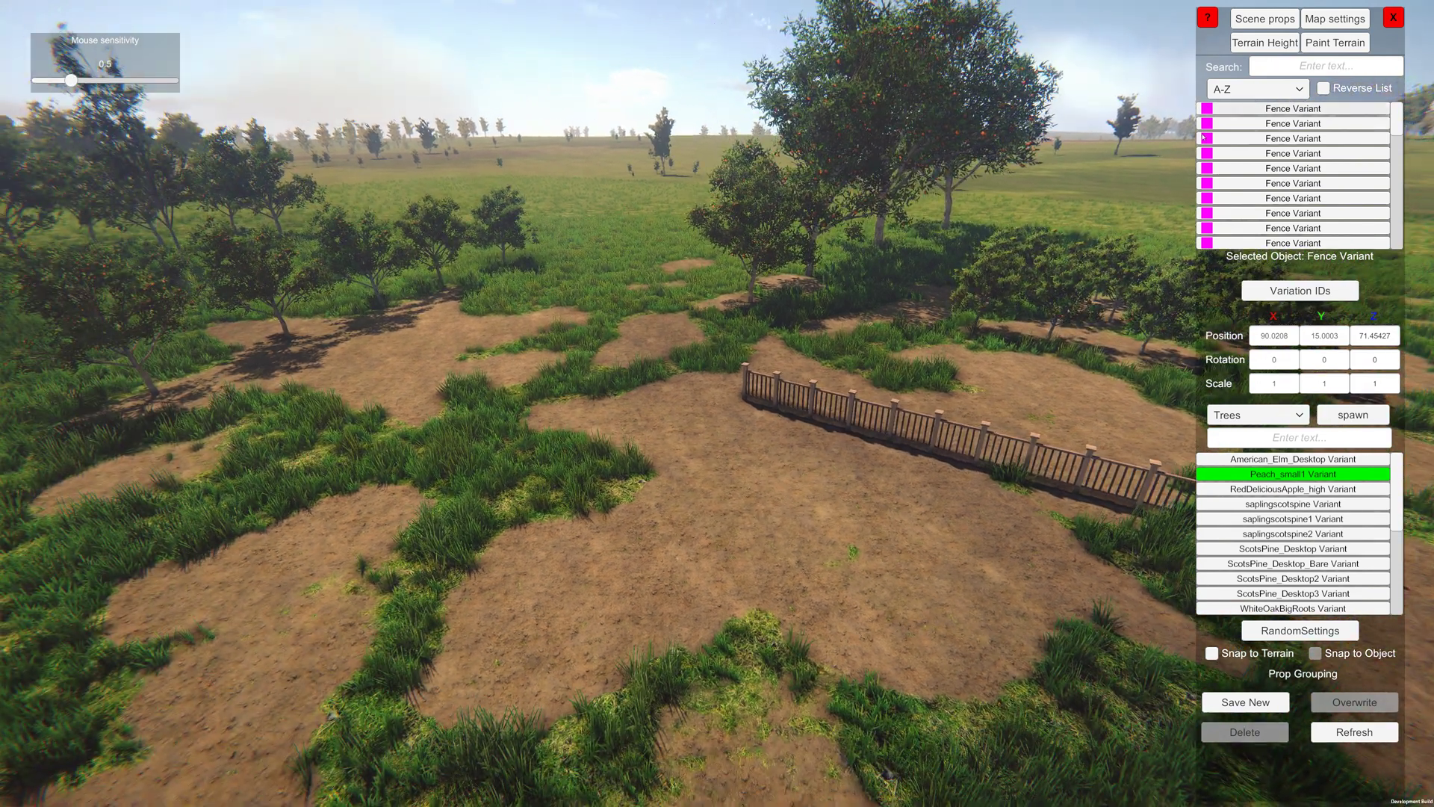